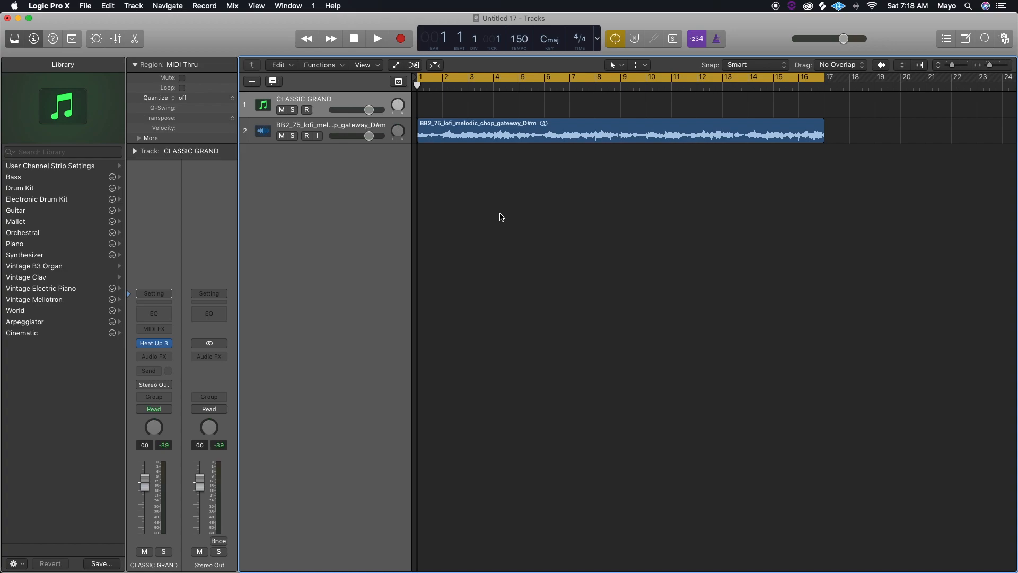
- Play the lofi melodic chop loop from the start of the arrangement, and switch to FL Studio
key(space)
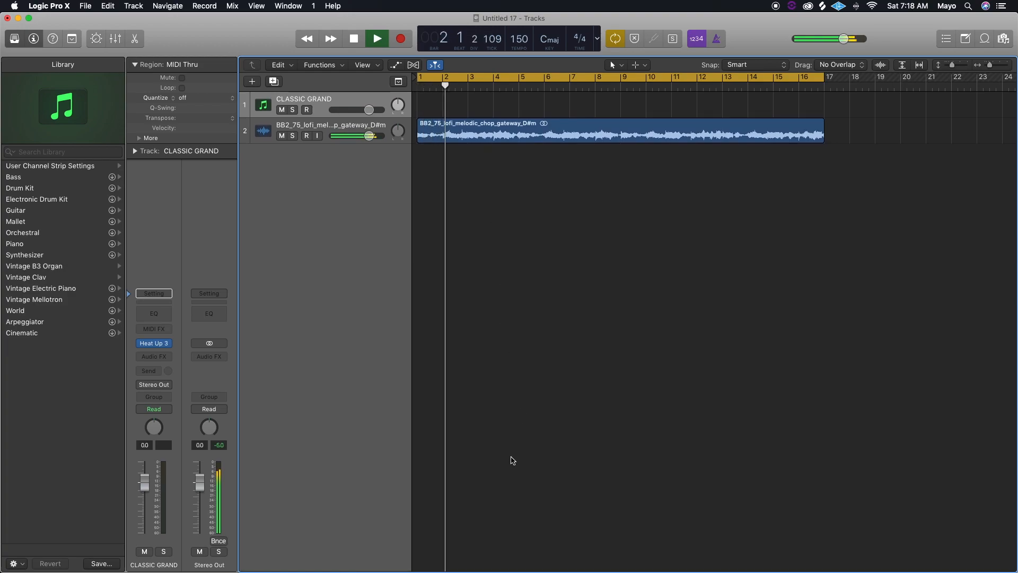
mouse_move(465, 569)
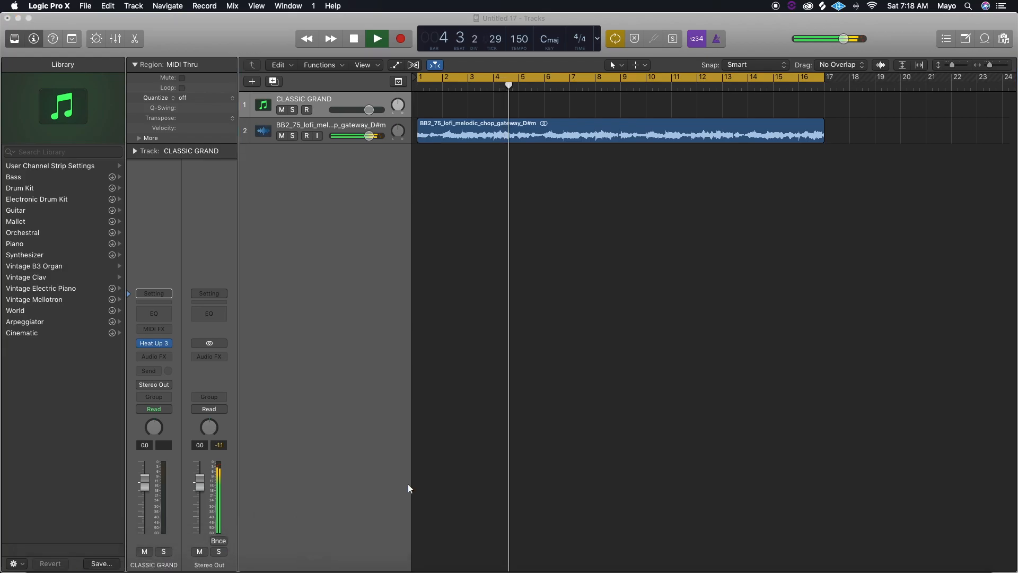
key(super+Tab)
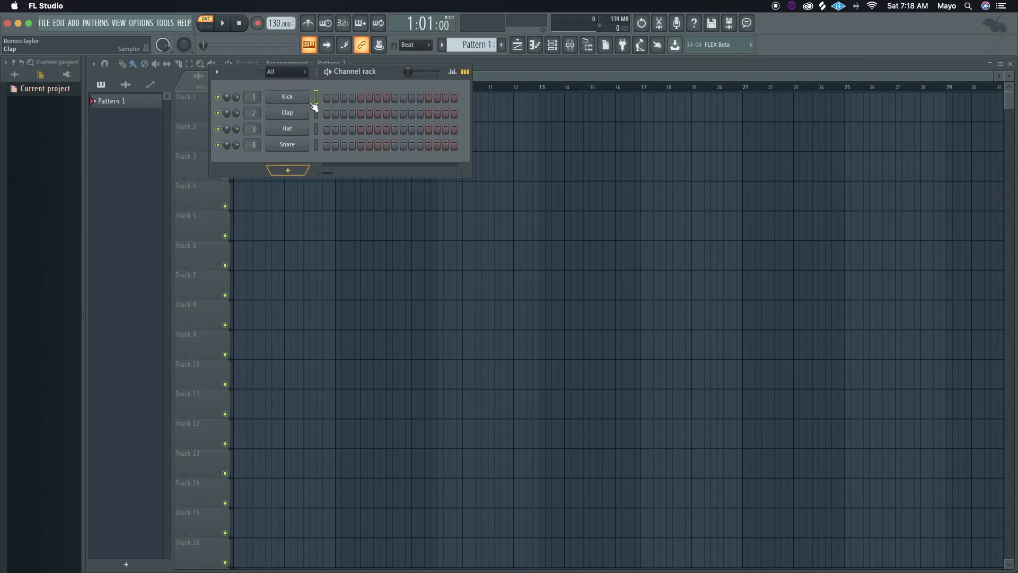
- Move the channel rack to the middle of the playlist and set the project tempo to 150 BPM
drag(390, 73, 632, 204)
mouse_move(161, 569)
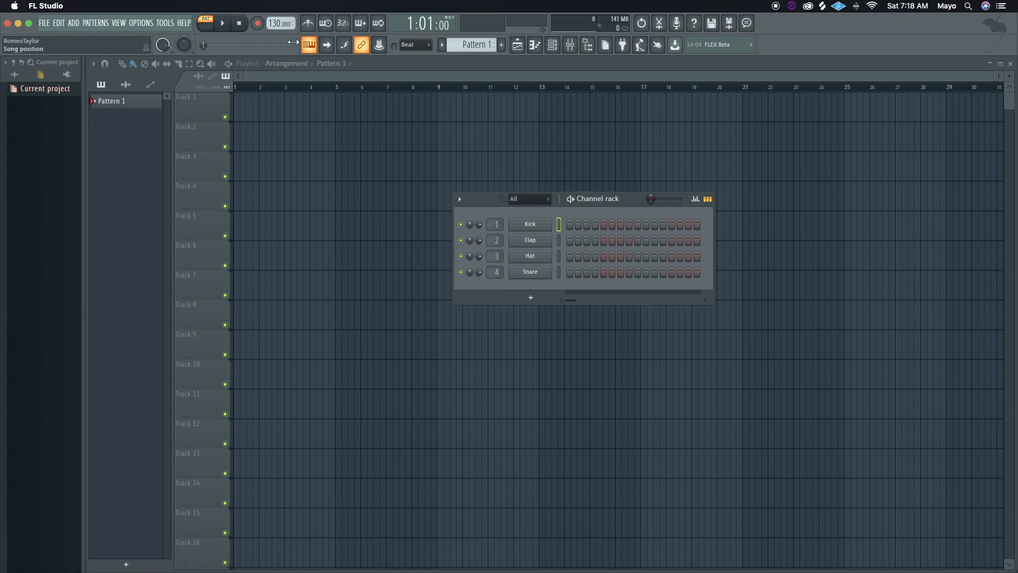
drag(280, 25, 280, 16)
- Switch to Finder and open the Omnisphere Sounds folder inside the personal sample collection
click(41, 554)
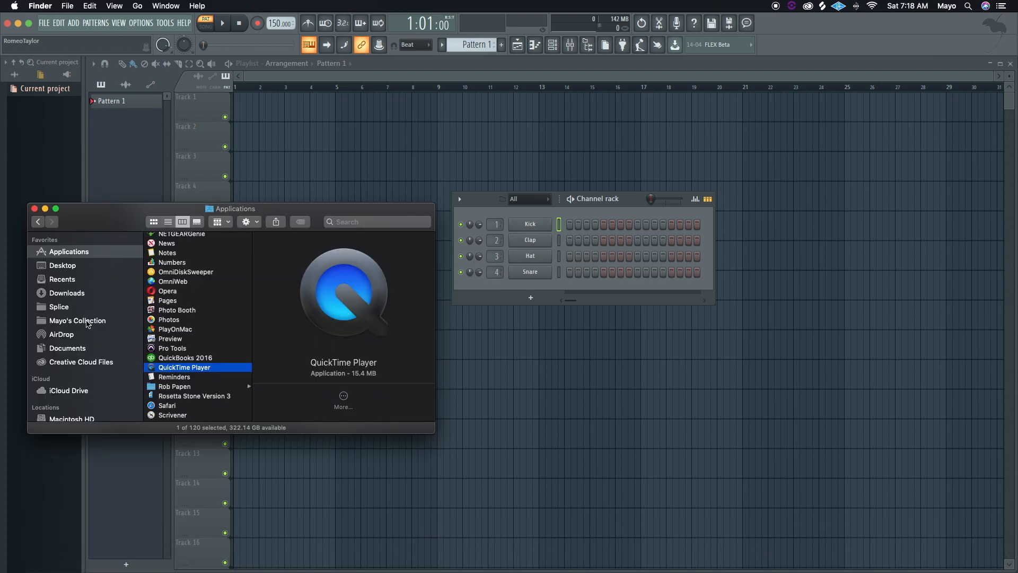
click(78, 320)
double_click(213, 251)
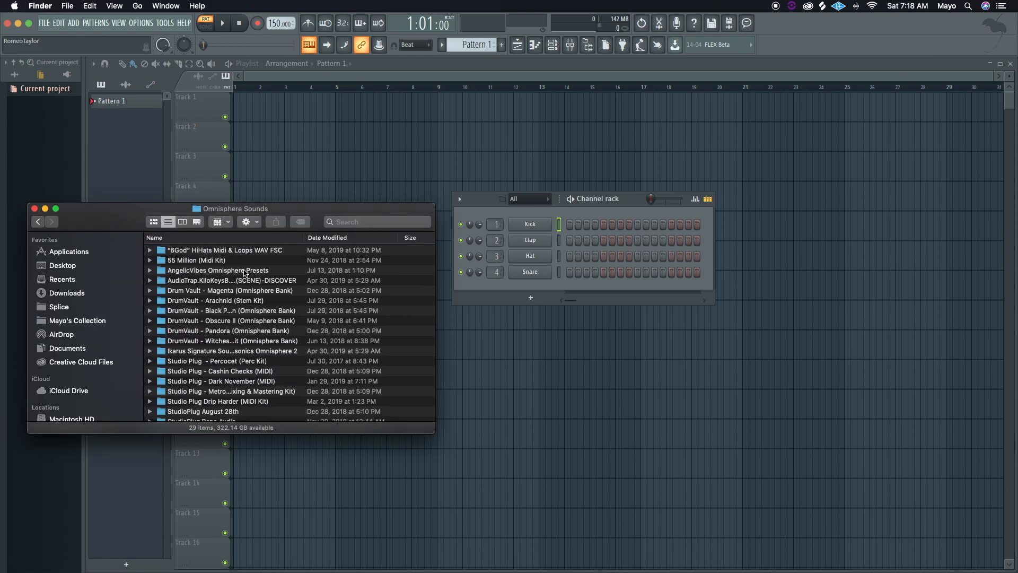
- Look through the "6God" HiHats Midi & Loops and 55 Million (Midi Kit) folders for hi-hat MIDI files
double_click(224, 250)
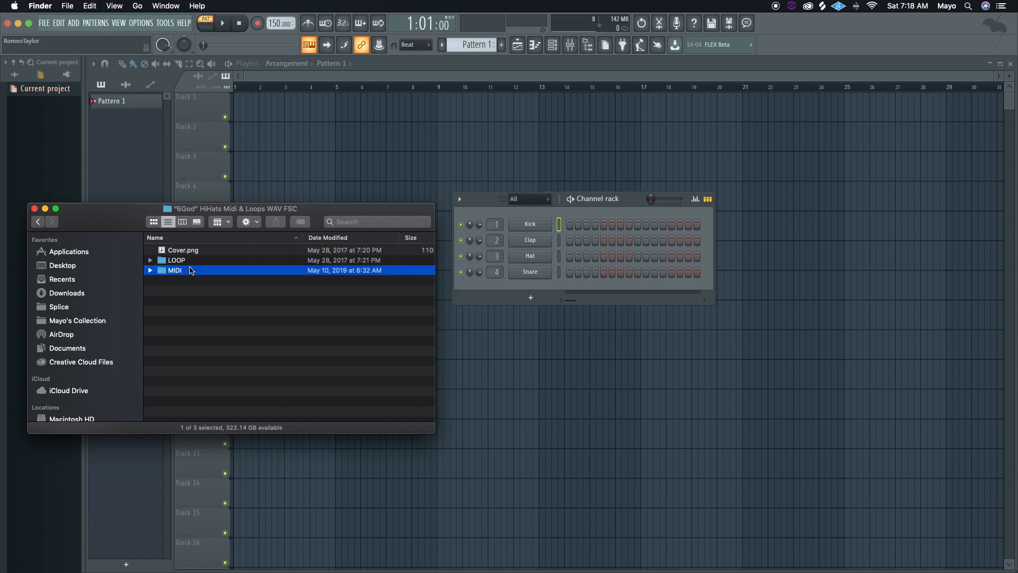
double_click(192, 270)
click(38, 221)
click(38, 222)
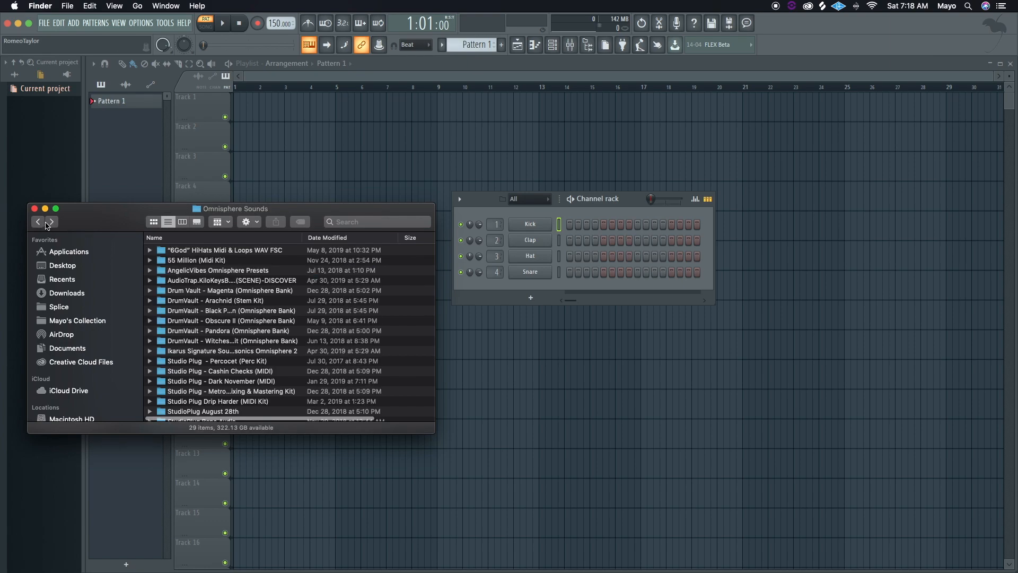
double_click(210, 260)
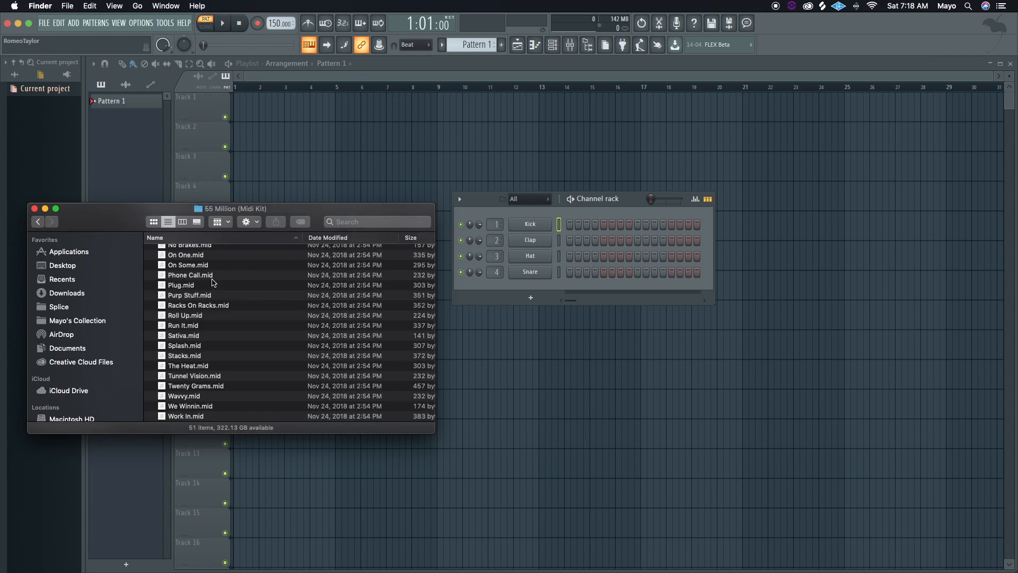
click(37, 222)
- Import HH MIDI 3.mid from the AudioTrap pack's _(MIDIs)_Hi-Hat_Loops folder onto FL Studio's Clap channel, with all tracks and channels included
double_click(255, 280)
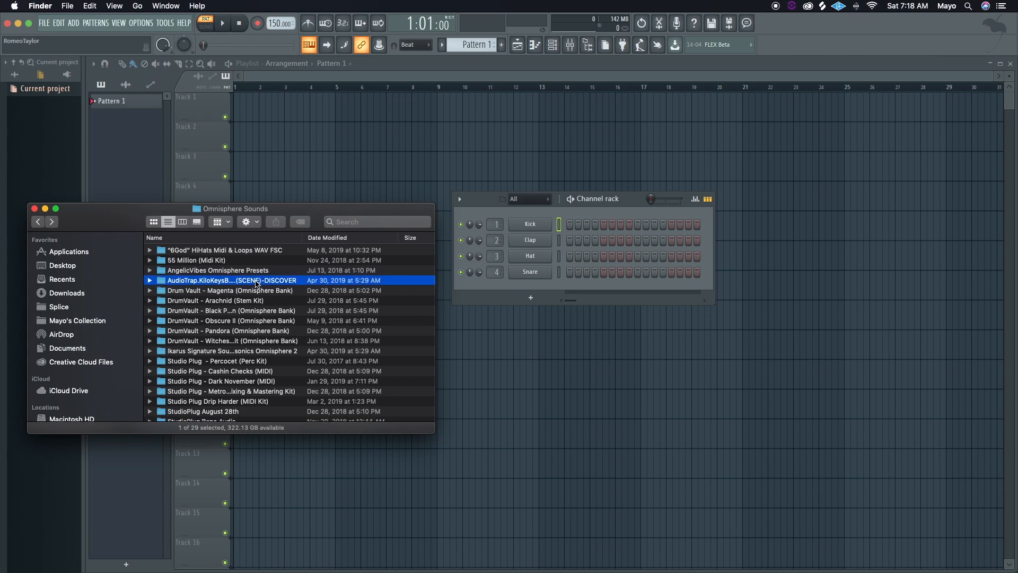
double_click(208, 251)
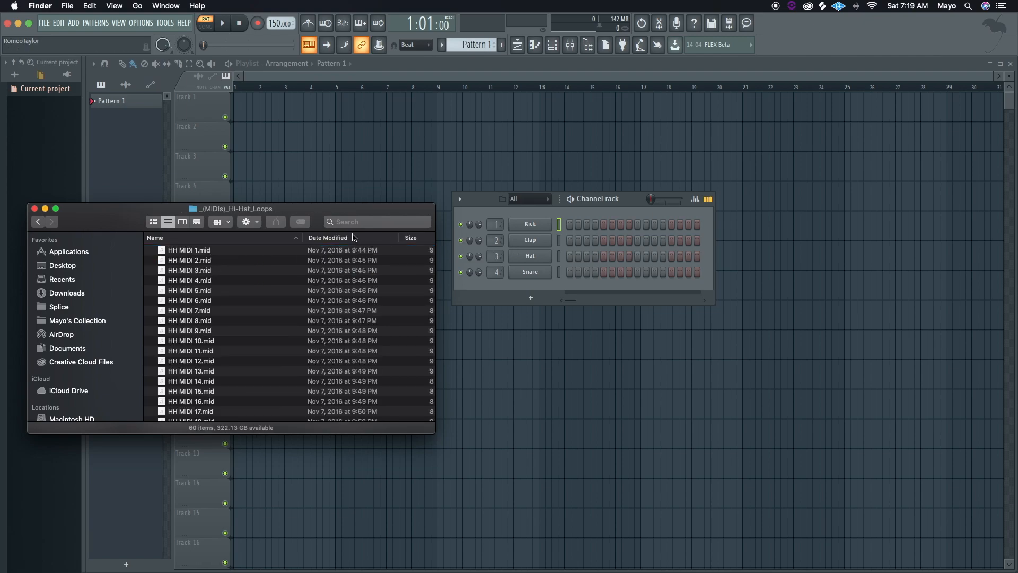
drag(281, 218, 577, 290)
drag(485, 341, 530, 241)
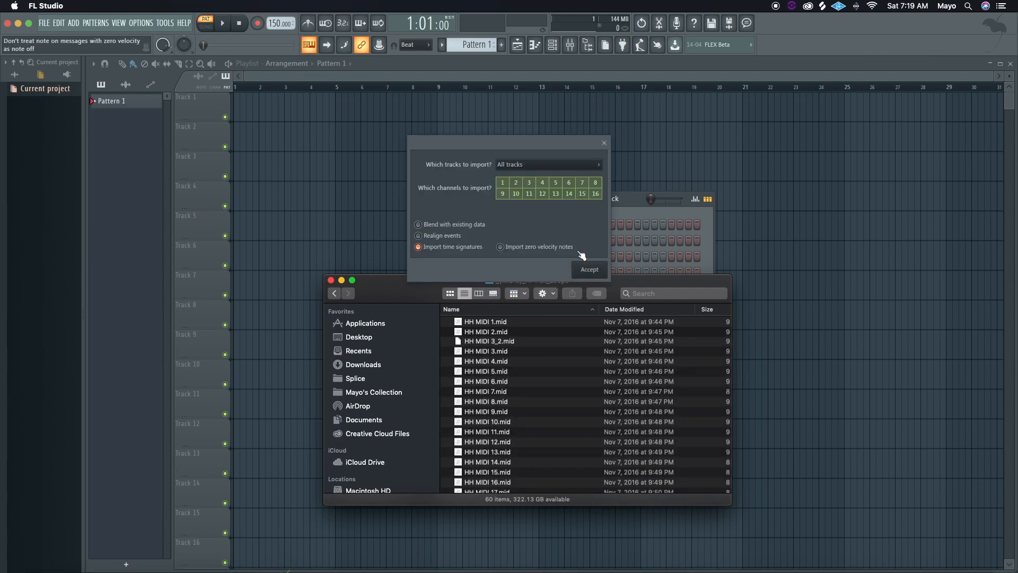
click(587, 266)
- Load the Hi Hat sample from the official drum kit pack onto the Clap channel
click(26, 92)
click(45, 94)
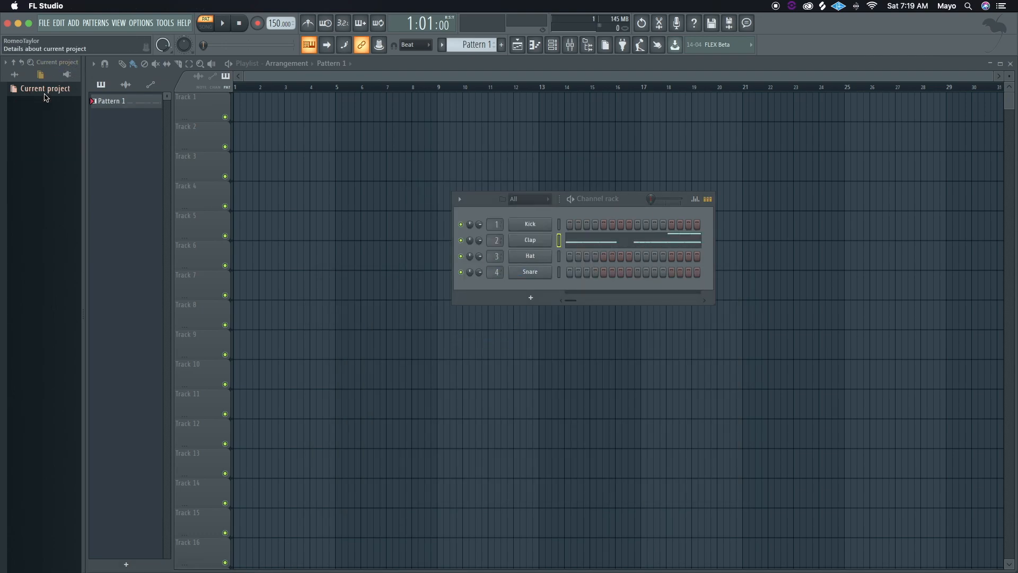
click(15, 75)
scroll(45, 128, up, 5)
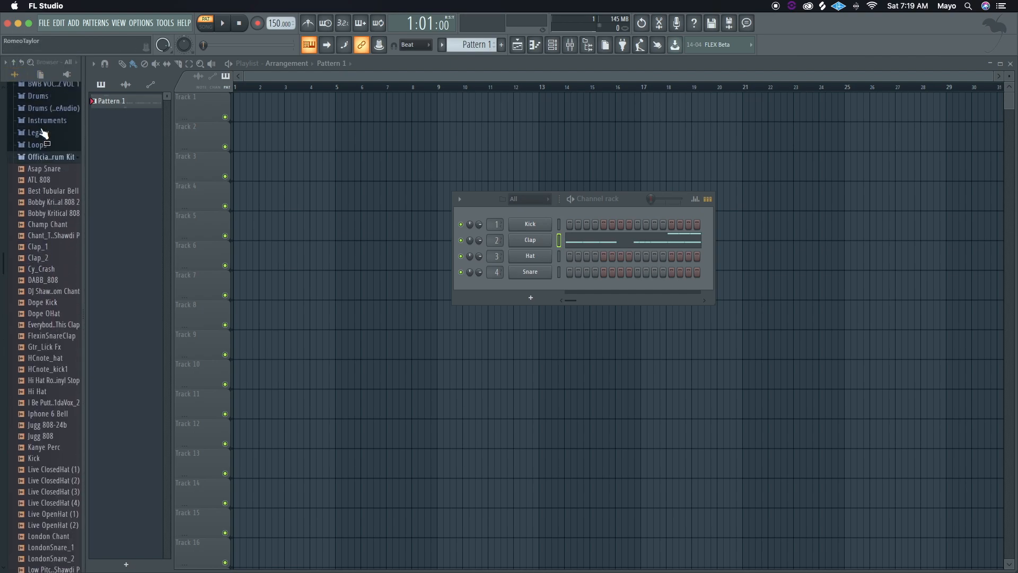
scroll(60, 381, down, 2)
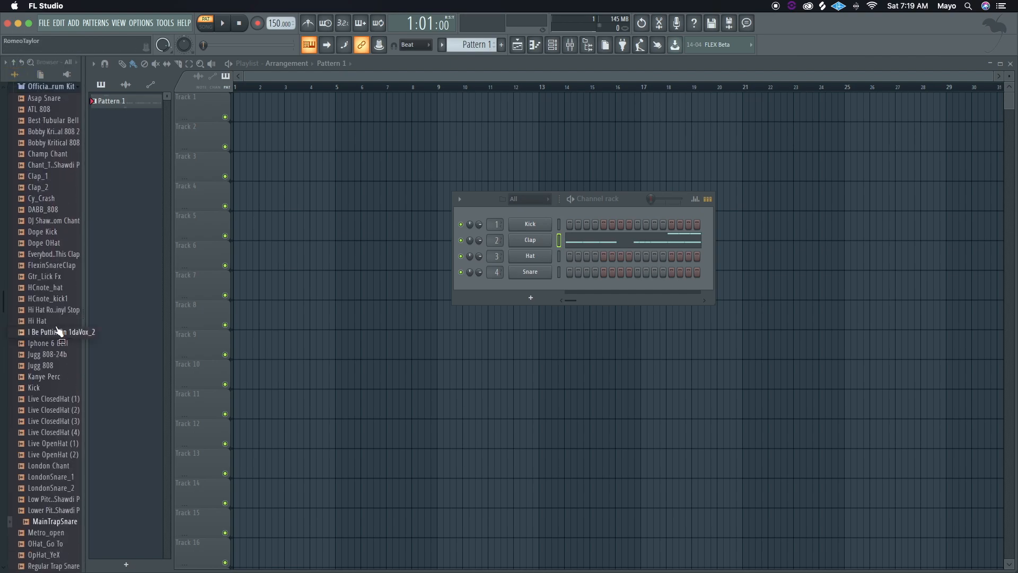
drag(46, 321, 517, 237)
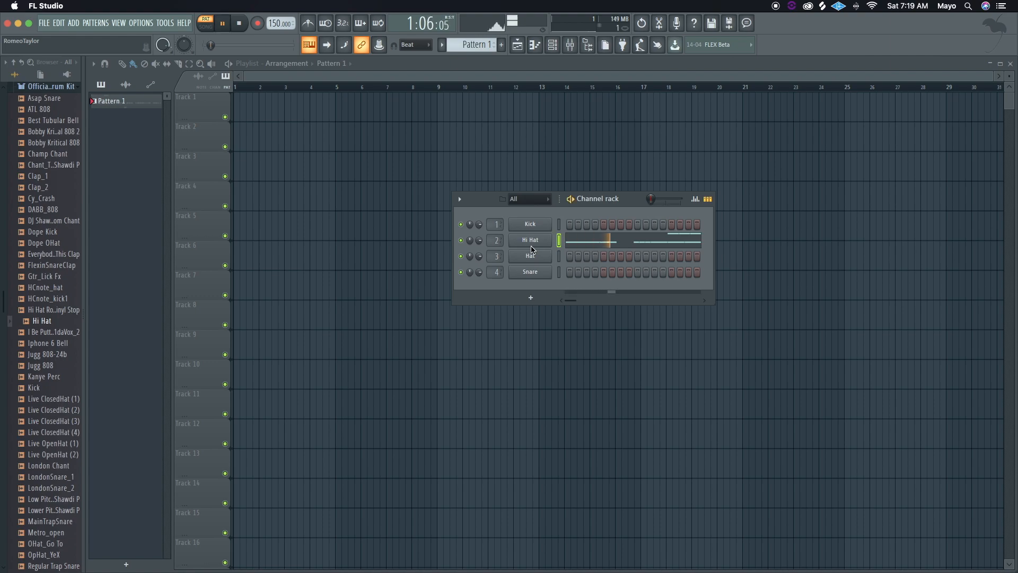
- Replace the Hi Hat channel's notes with HH MIDI 6.mid from the Finder hi-hat loops folder, importing all tracks
key(super+Tab)
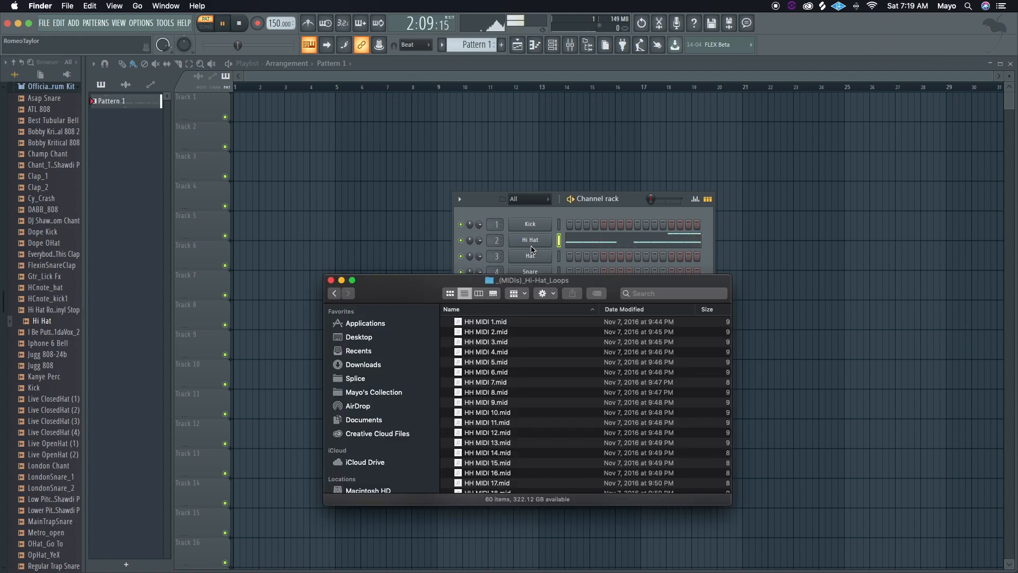
drag(495, 371, 530, 240)
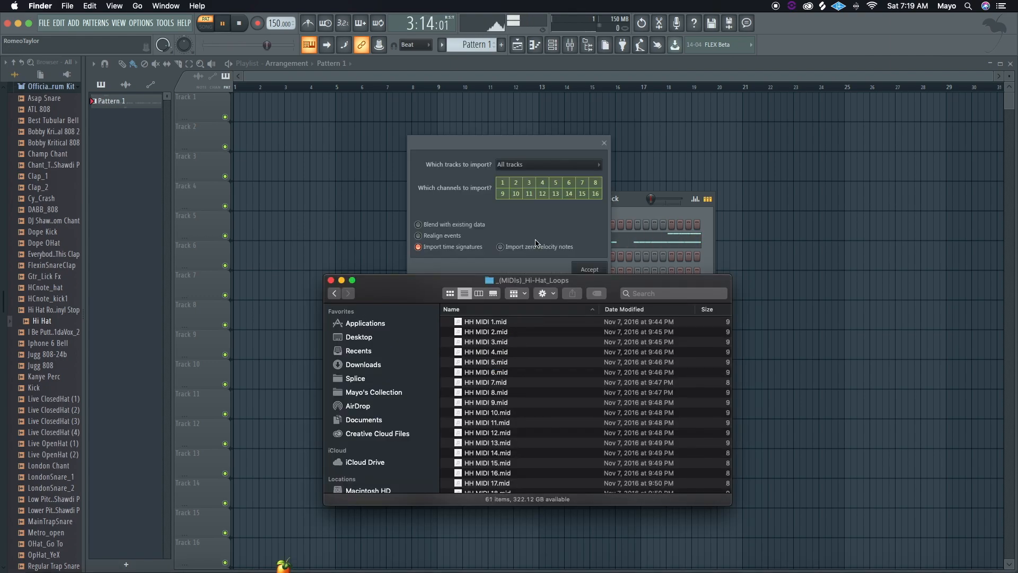
click(586, 268)
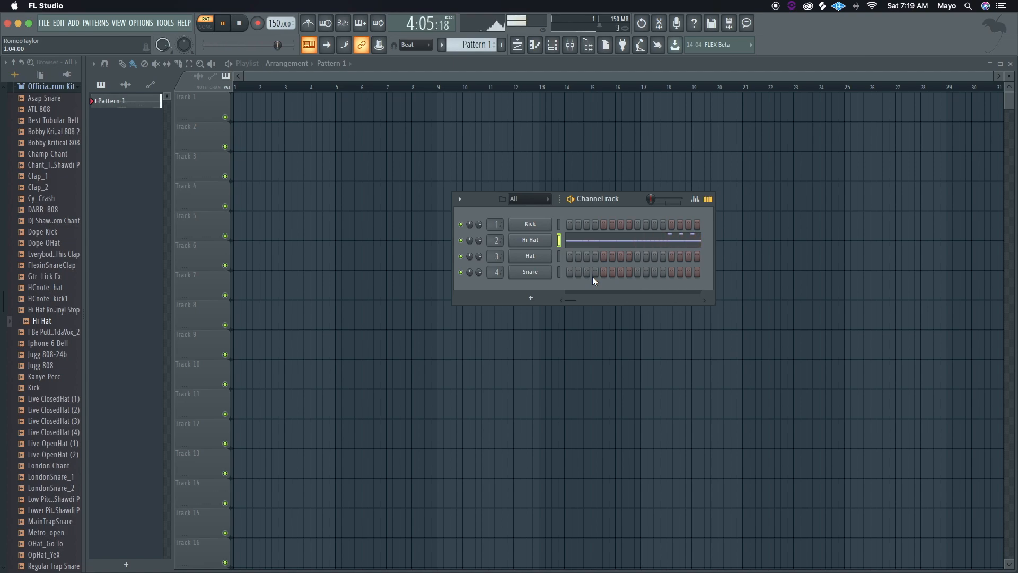
- Import HH MIDI 3.mid from Finder onto the Hi Hat channel again, keeping all tracks selected
key(super+Tab)
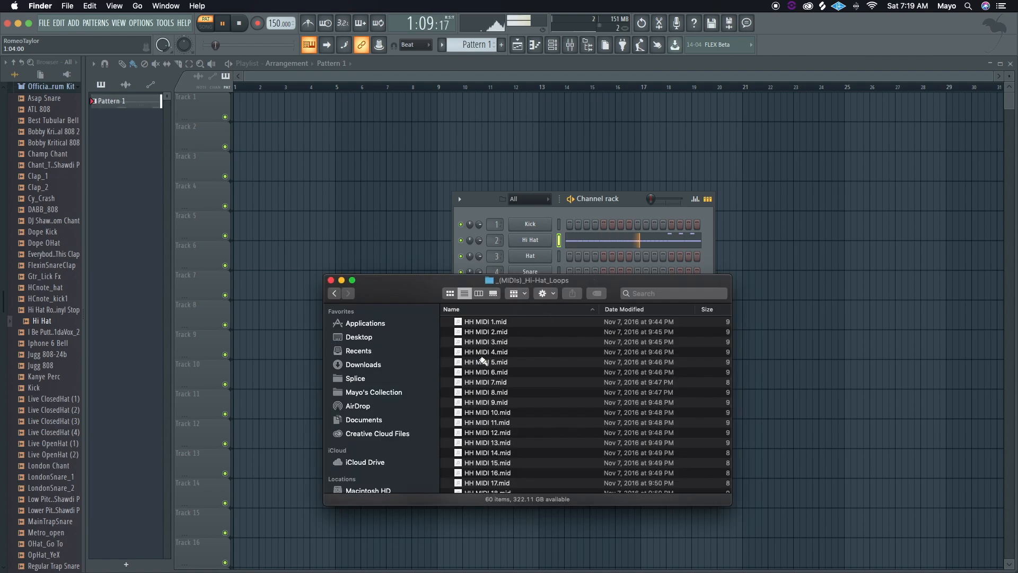
drag(500, 342, 527, 242)
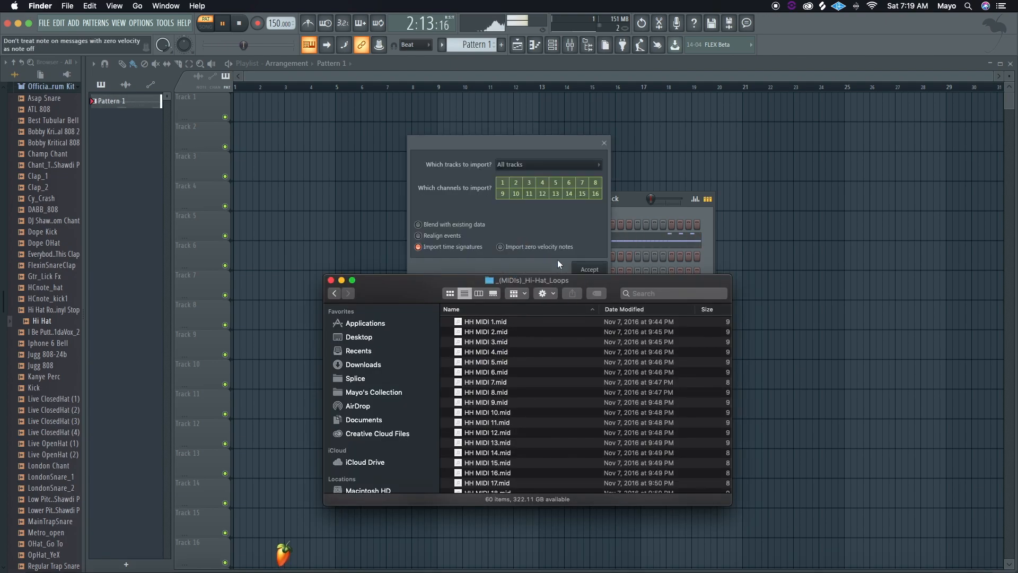
click(586, 268)
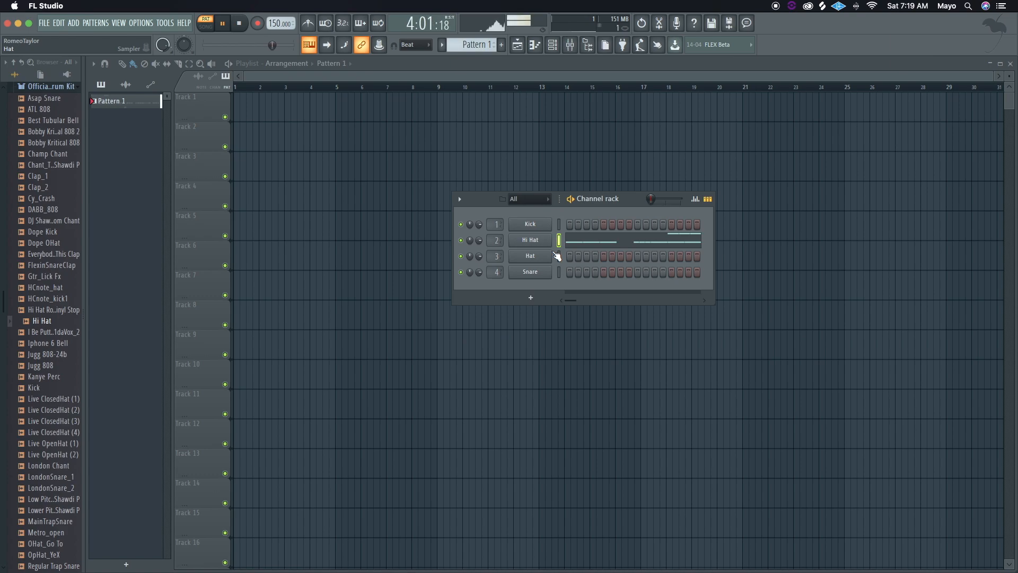
- Load the "Everybody" clap sample from the drum kit onto the Hat channel and place a hit on step 9
scroll(47, 255, up, 3)
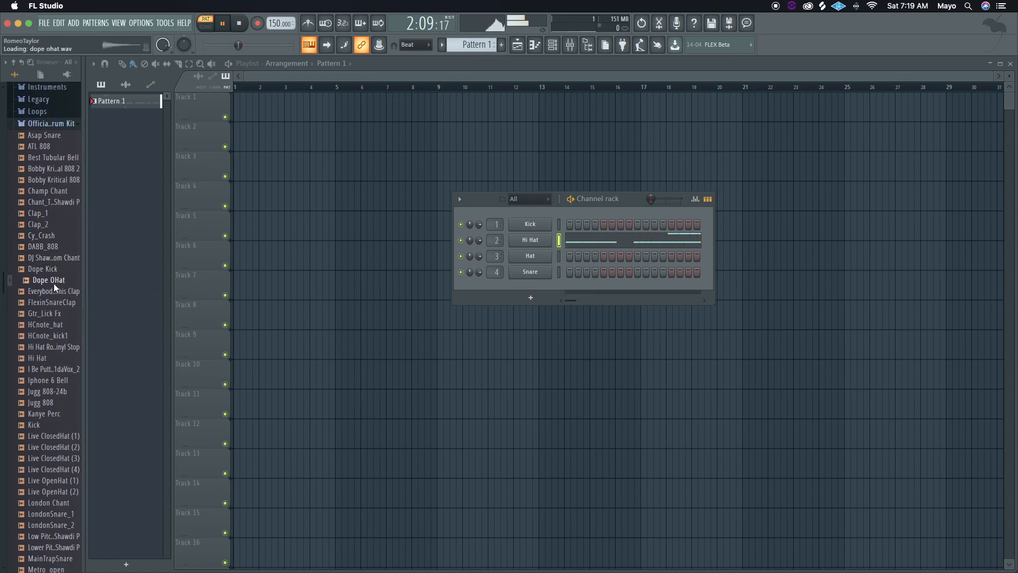
drag(53, 292, 532, 258)
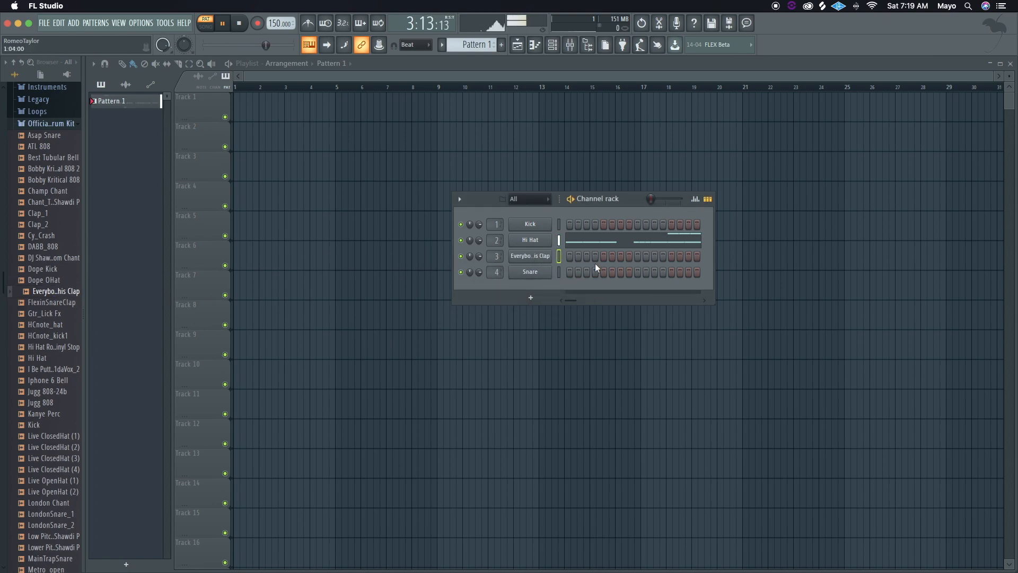
click(637, 257)
- Widen the channel rack to show more steps and add clap hits on steps 25 and 41
drag(572, 300, 613, 299)
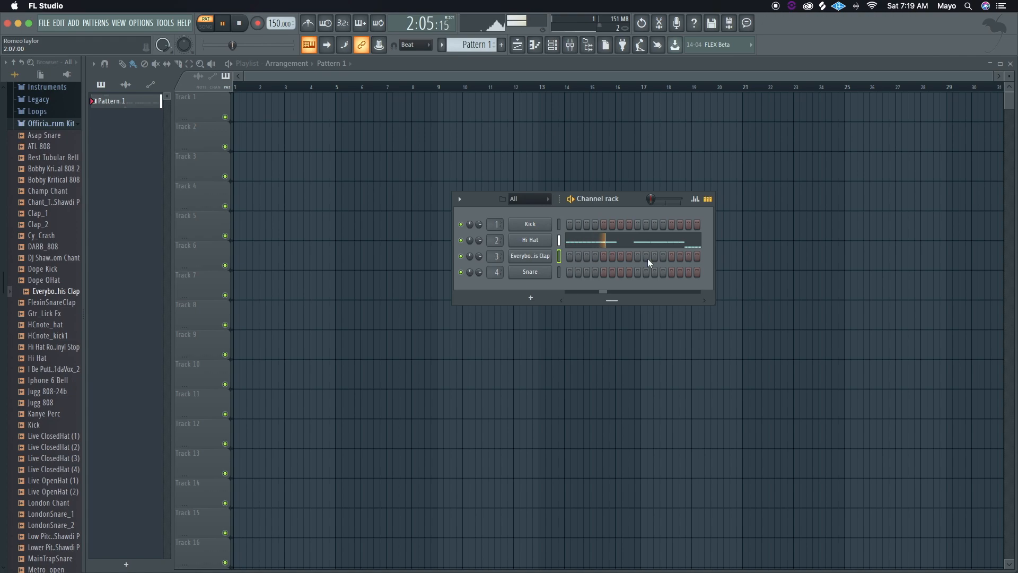
drag(716, 266, 952, 271)
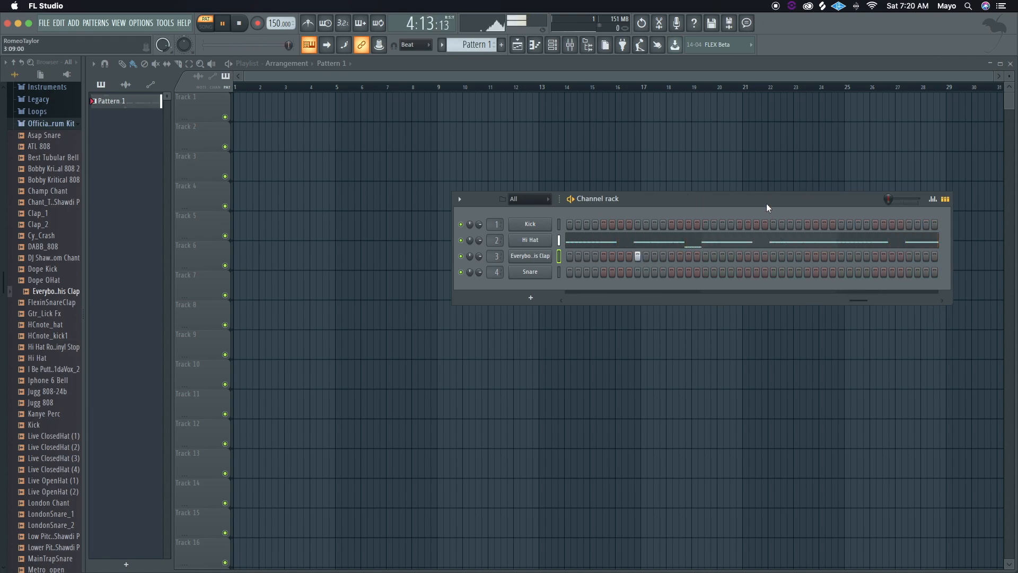
drag(766, 197, 577, 175)
click(585, 234)
click(720, 234)
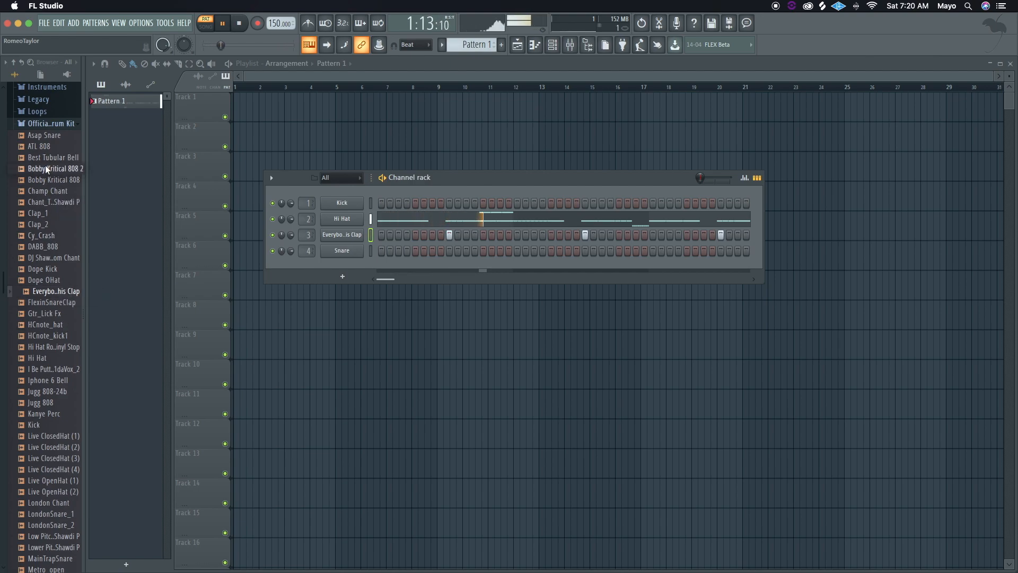
- Open the kicks folder of the BWB The Wave Vol 2 pack in the browser
scroll(53, 265, up, 10)
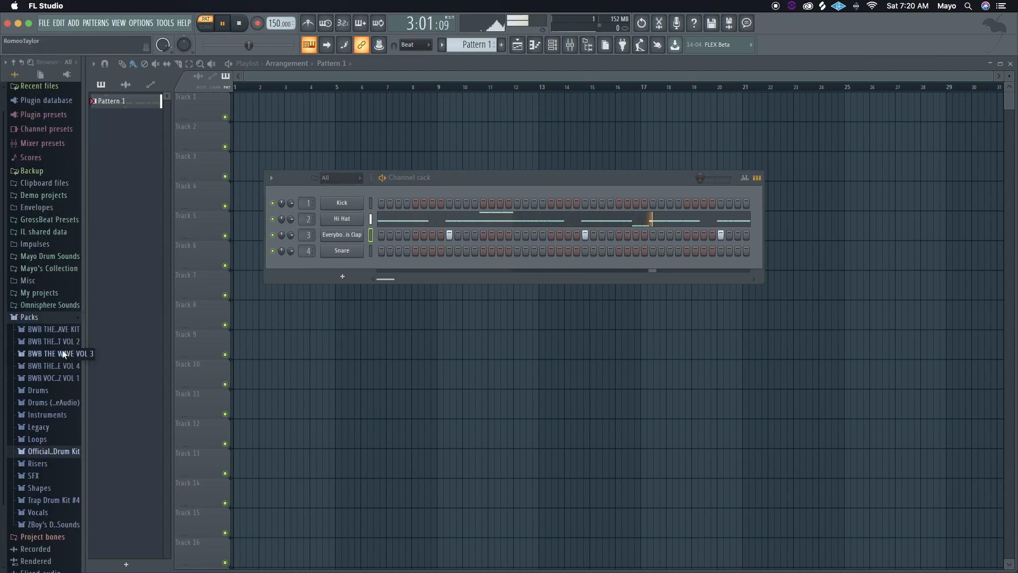
click(62, 341)
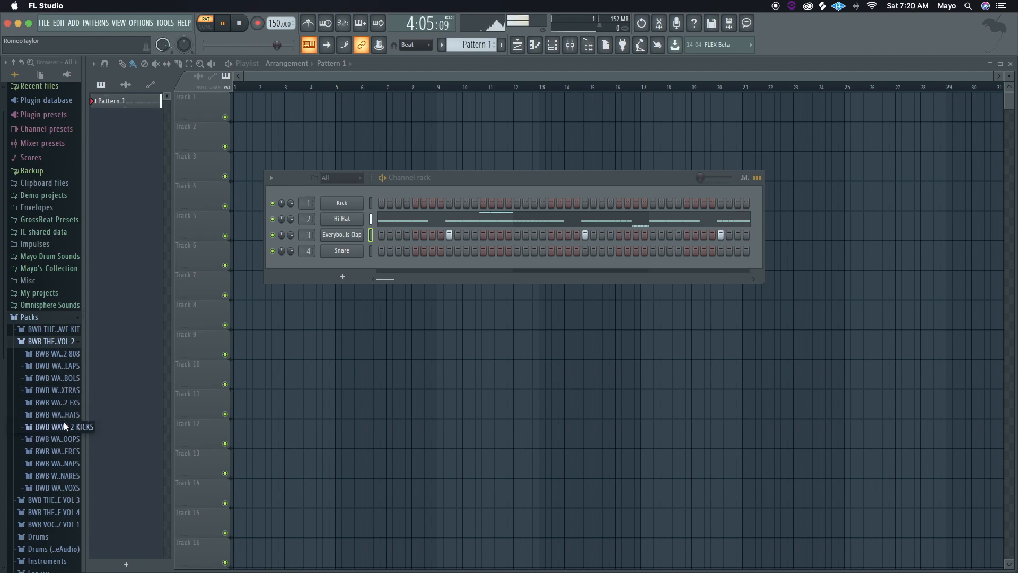
click(63, 426)
- Audition various kick samples in the BWB Wave 2 kicks folder against the playing drum pattern
click(56, 259)
click(55, 239)
click(60, 337)
click(60, 415)
click(60, 336)
click(60, 247)
click(60, 236)
click(60, 249)
click(58, 283)
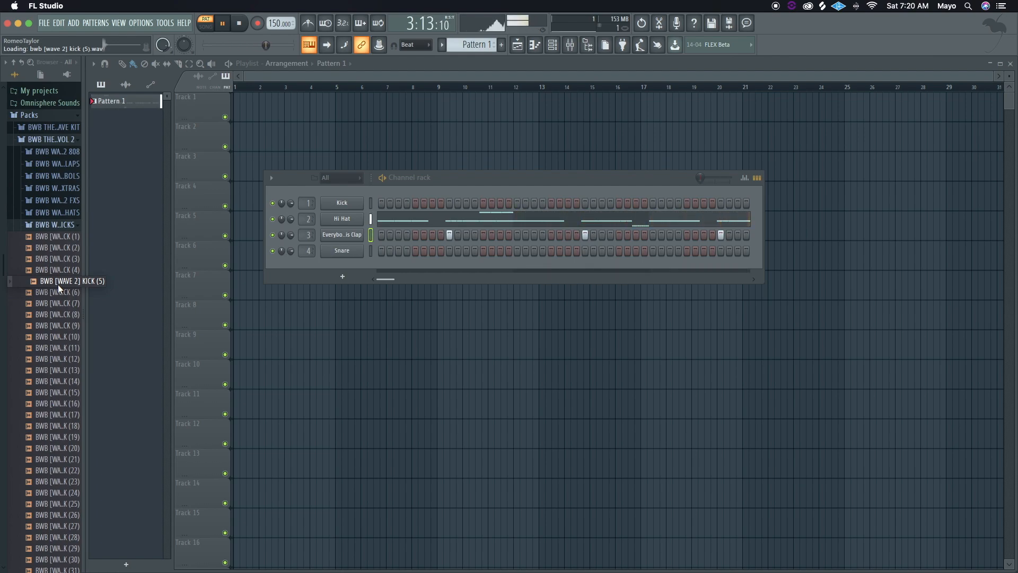
scroll(57, 289, down, 5)
click(22, 315)
click(45, 367)
click(44, 423)
click(52, 305)
click(56, 329)
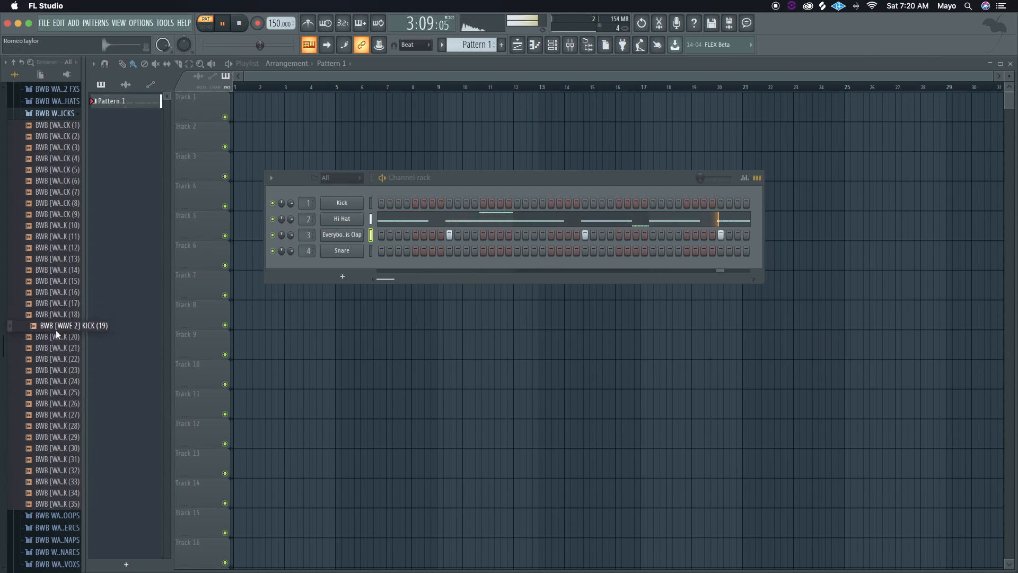
click(55, 294)
click(72, 225)
click(58, 137)
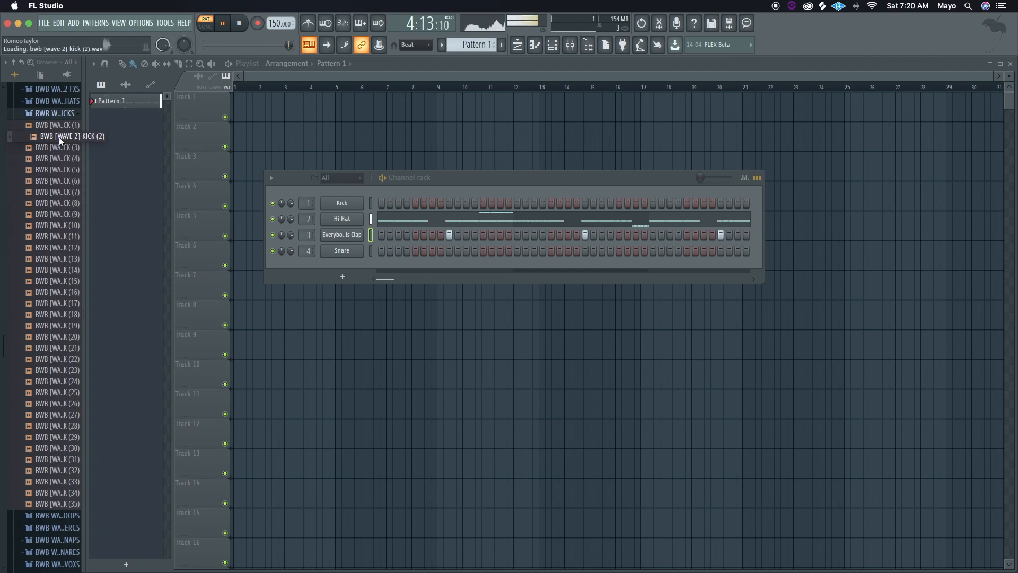
click(61, 148)
click(59, 125)
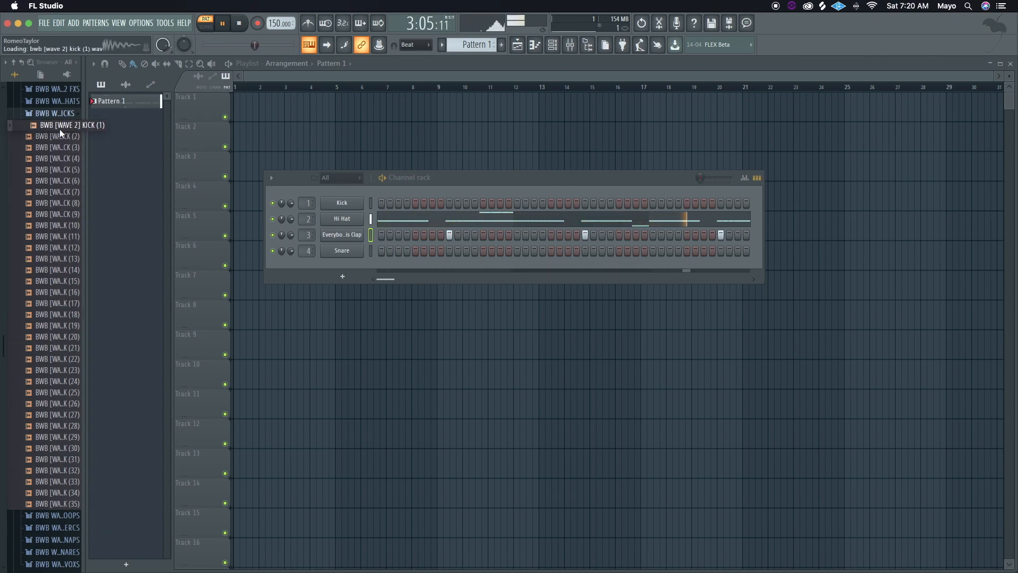
click(62, 136)
scroll(61, 132, down, 1)
click(60, 130)
scroll(60, 190, down, 1)
click(58, 167)
drag(60, 210, 58, 261)
scroll(58, 276, down, 1)
click(59, 373)
click(62, 381)
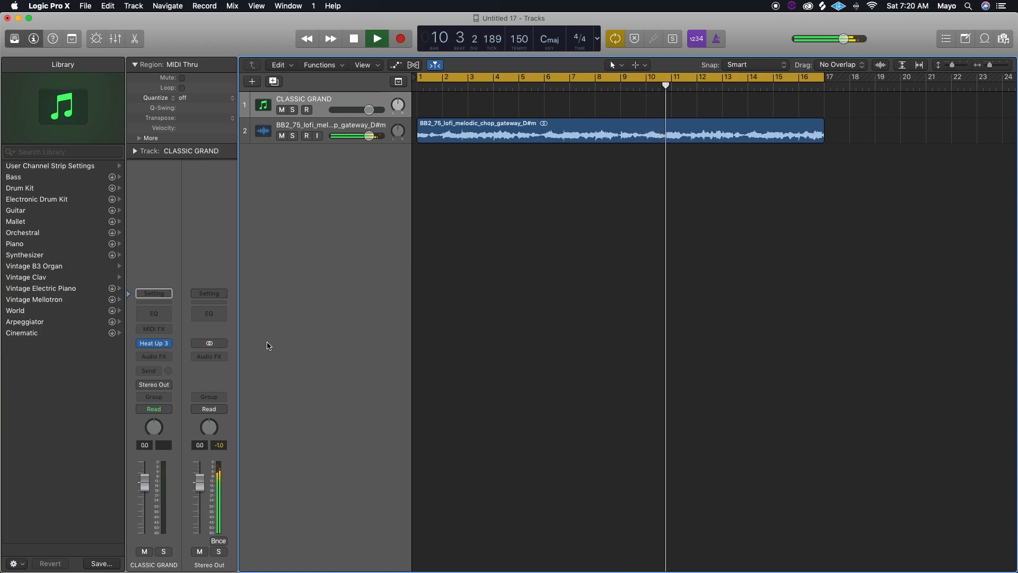
- Create a new software instrument track and load the Native Instruments Battery 4 plug-in on it
key(alt+super+s)
click(167, 345)
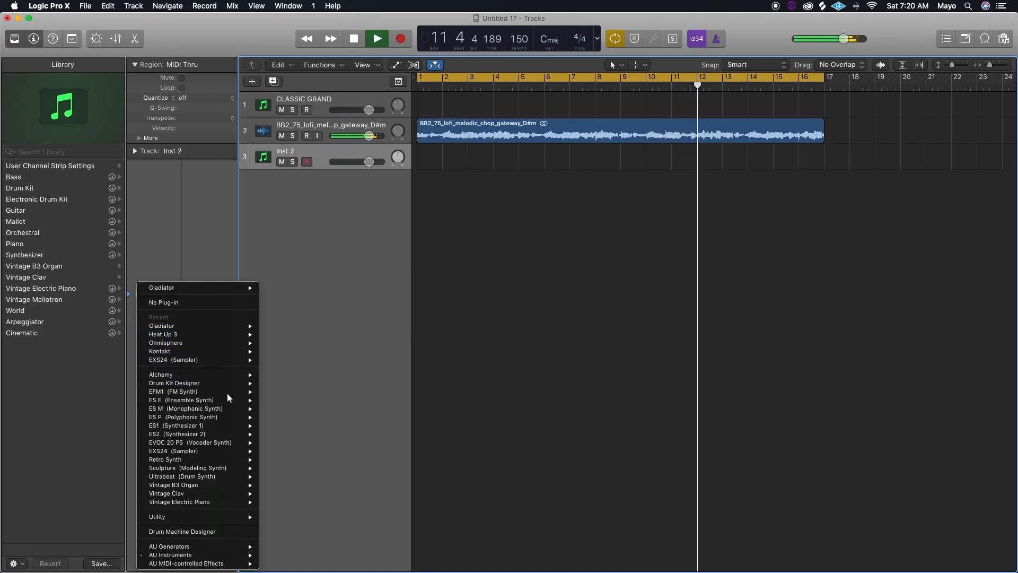
mouse_move(198, 554)
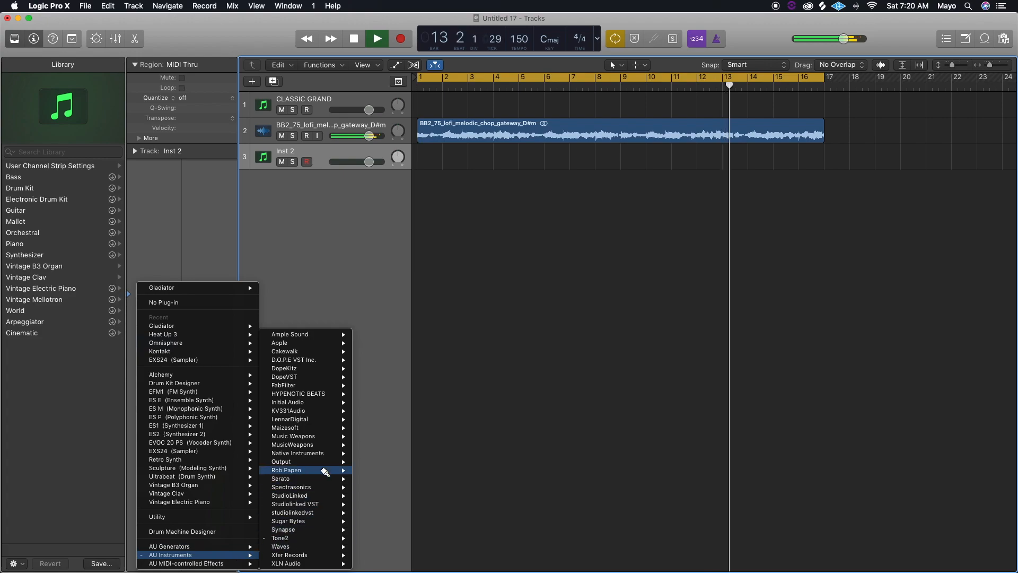
mouse_move(325, 453)
mouse_move(387, 454)
click(424, 457)
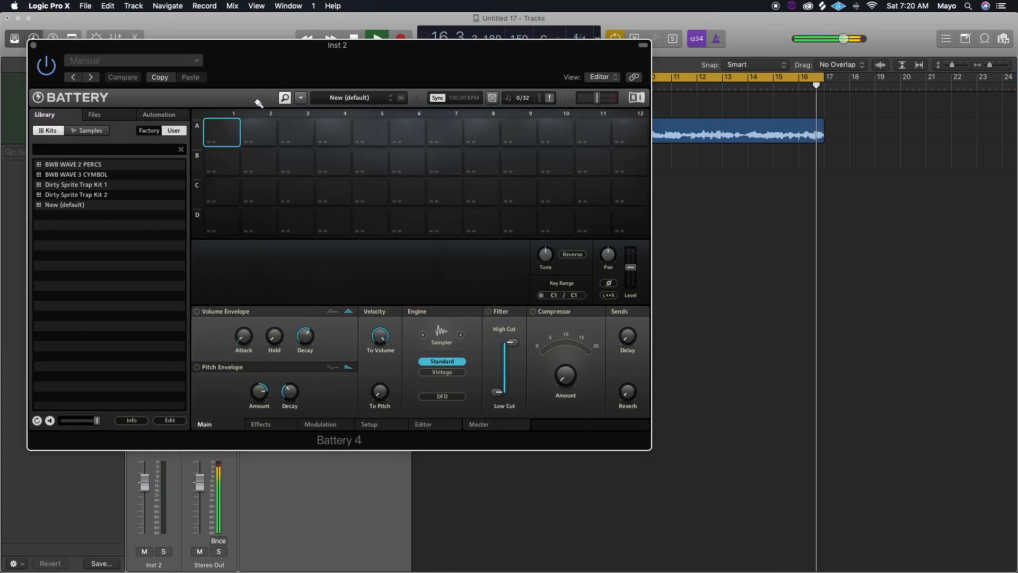
- Load the recent kit BWB WAVE 3 KICKS.nbkt into Battery
click(301, 98)
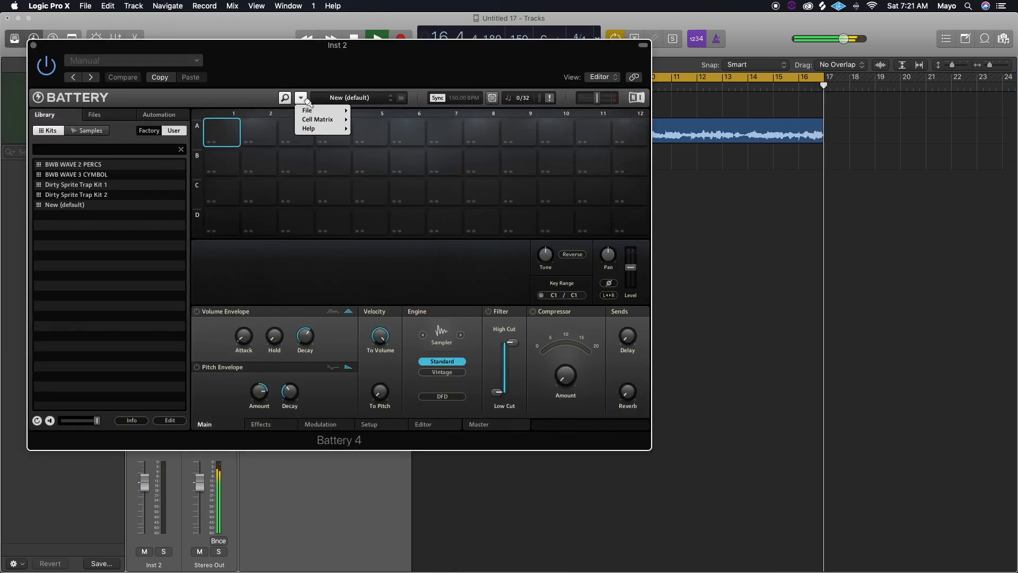
mouse_move(333, 111)
mouse_move(377, 128)
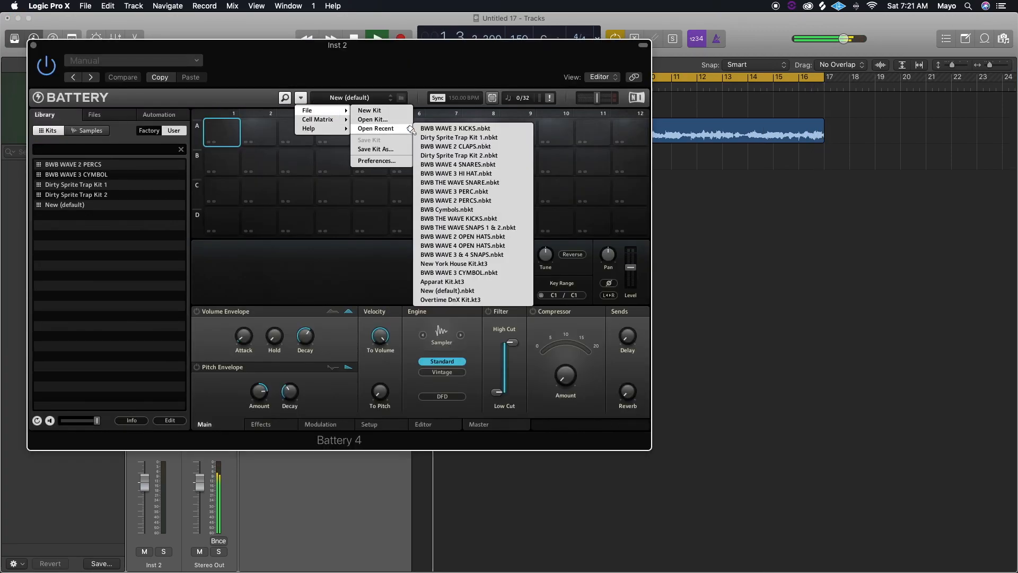
click(461, 131)
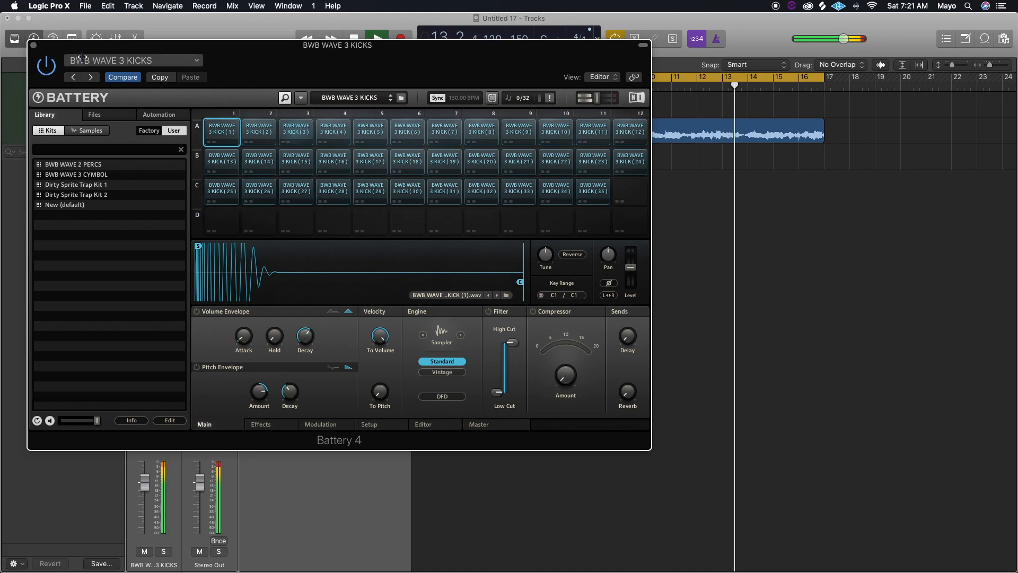
- Close the Battery window and record a kick pattern over bars 1 to 8, ending the recording while playback continues
click(34, 46)
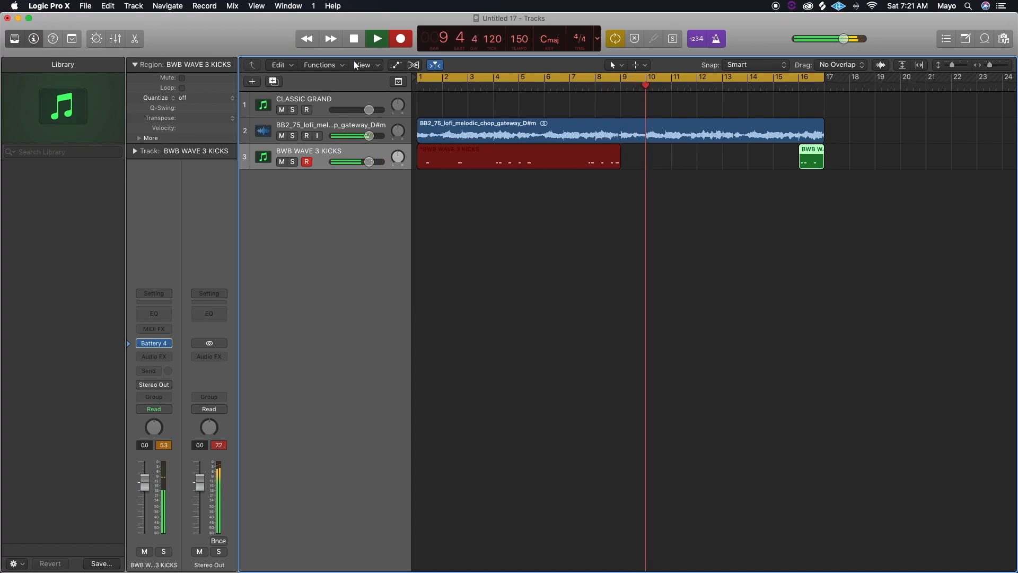
click(374, 38)
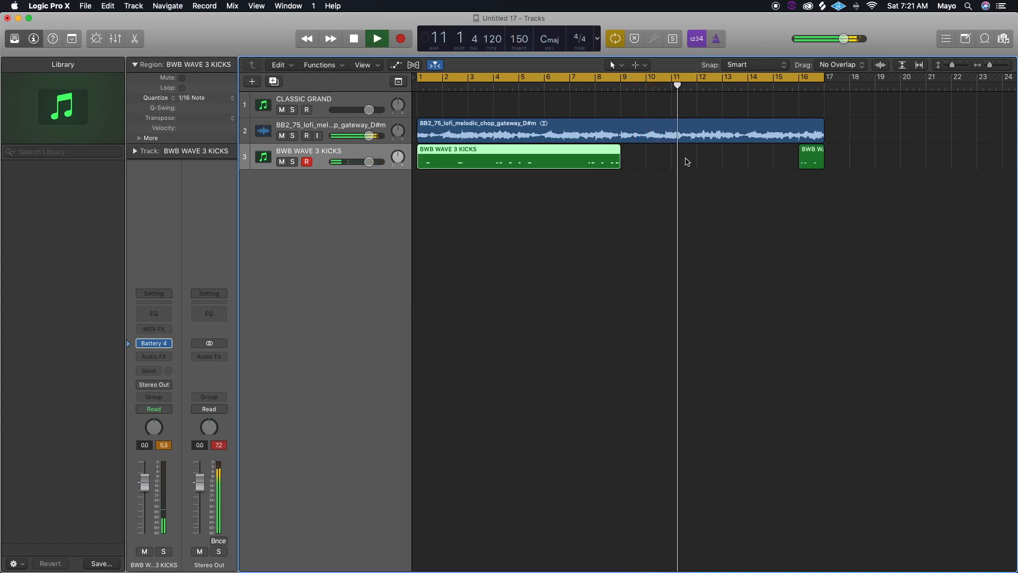
- Repeat the recorded kick region from bar 9 and join the copy with the short kick region at bar 16
mouse_move(811, 158)
mouse_down()
mouse_move(841, 158)
mouse_move(793, 165)
mouse_move(815, 165)
mouse_up()
key(super+r)
shift+click(758, 166)
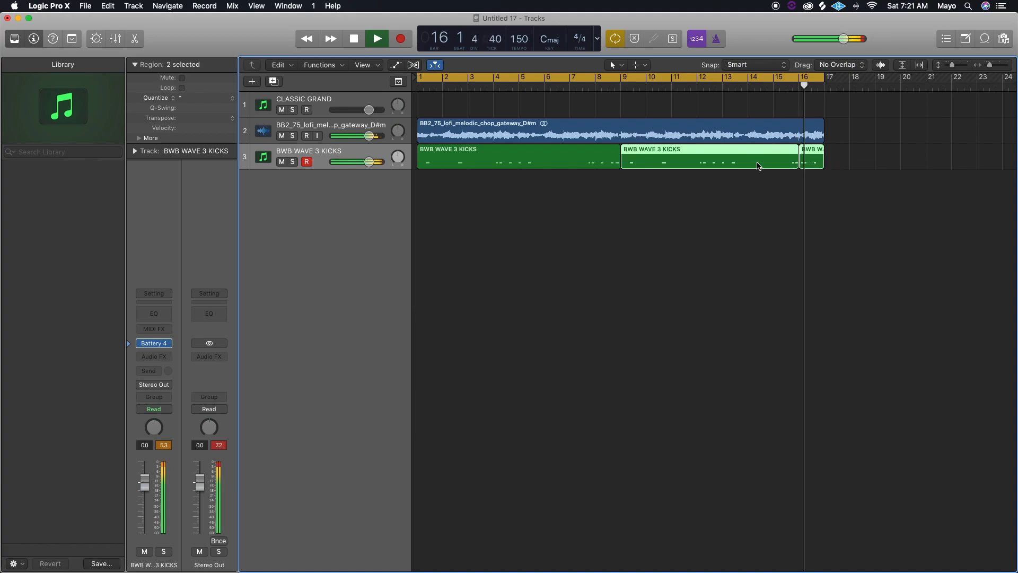
key(super+k)
key(super+k)
key(super+j)
- Move the first note of the first kick region to the start of bar 1, and lower the kick and melody track volumes
click(565, 158)
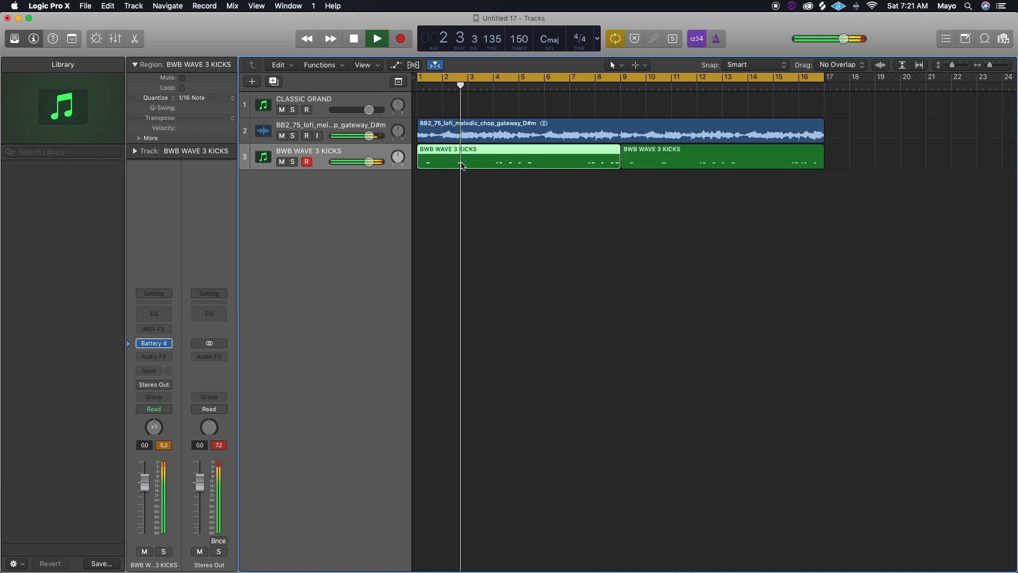
double_click(461, 165)
drag(463, 510, 402, 510)
scroll(424, 505, left, 1)
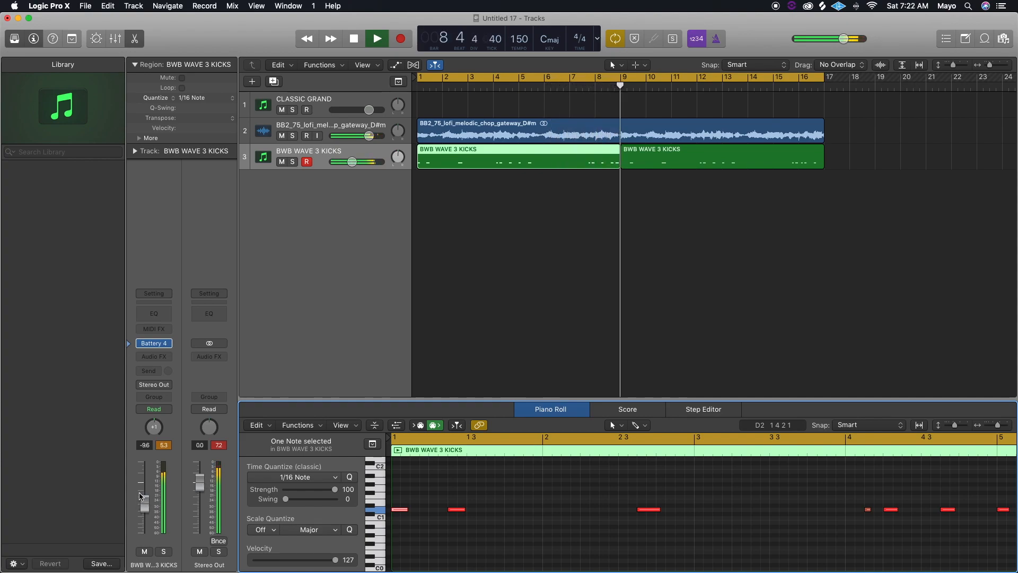
drag(369, 136, 362, 135)
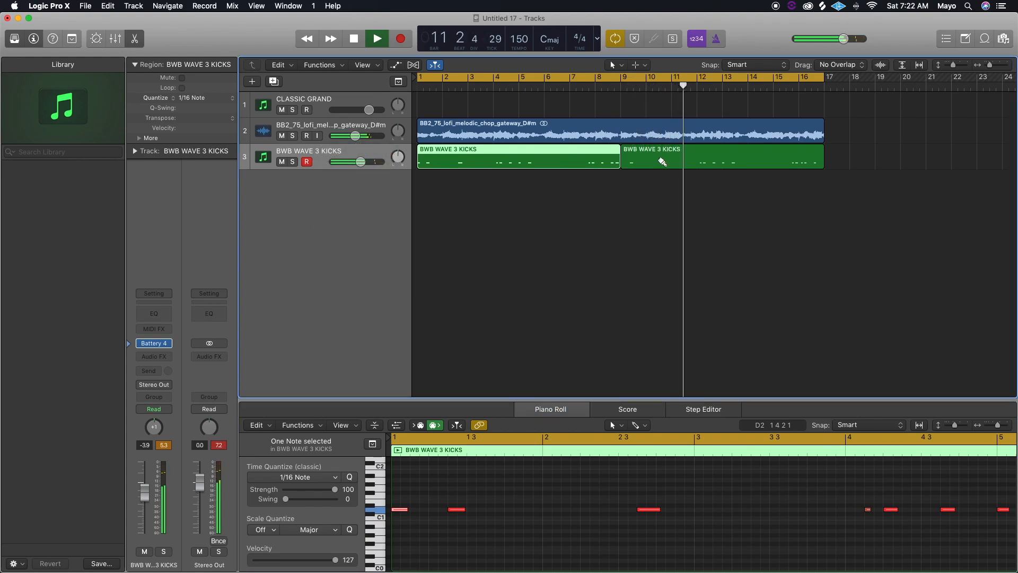
- Move the first note of the second kick region to the start of bar 9
click(643, 165)
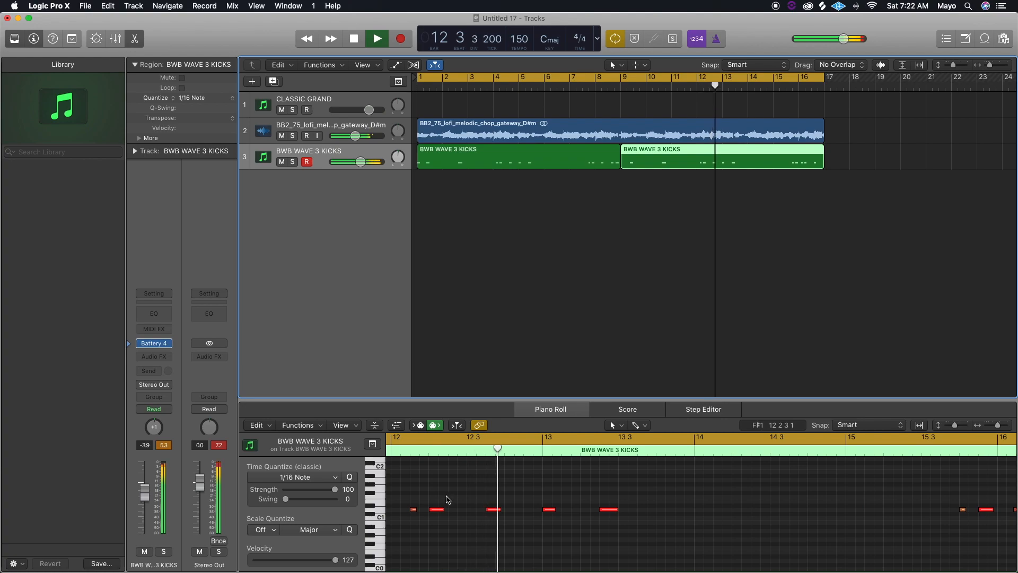
scroll(447, 499, left, 10)
drag(743, 509, 689, 512)
click(689, 512)
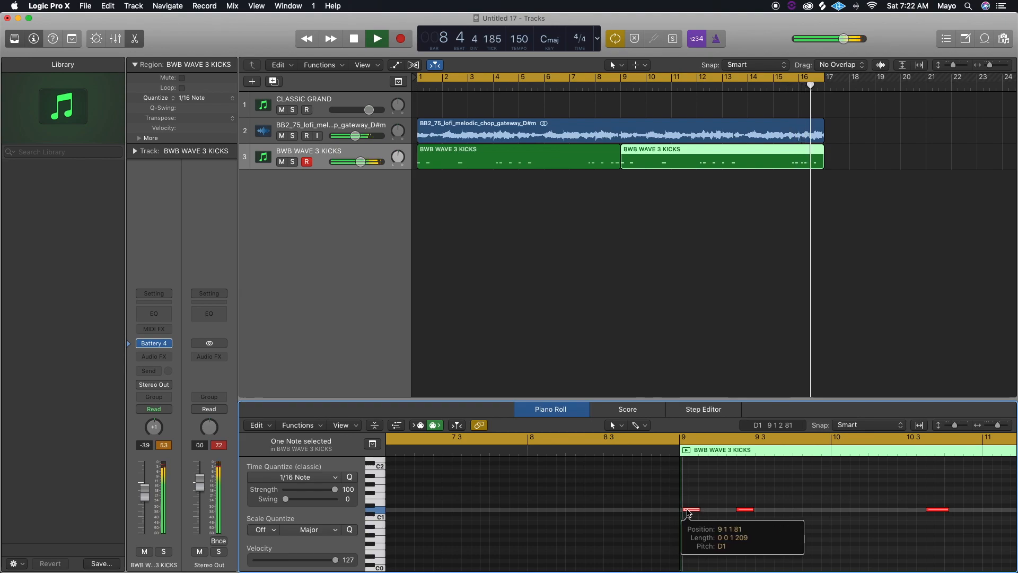
drag(687, 512, 688, 513)
- Switch to FL Studio and browse the 808 samples in the BWB The Wave Vol 2 pack
key(super+Tab)
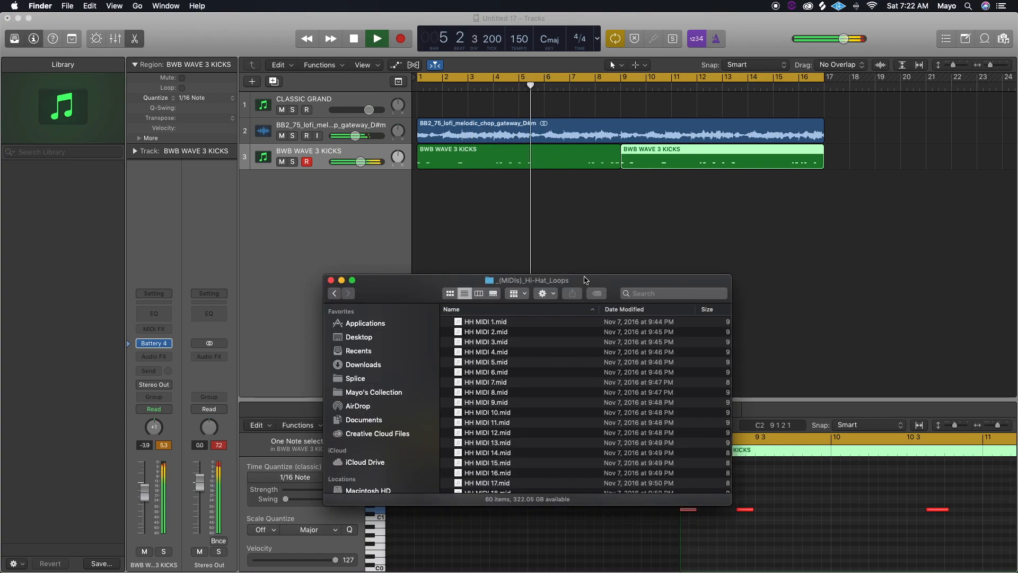
key(super+Tab)
key(Tab)
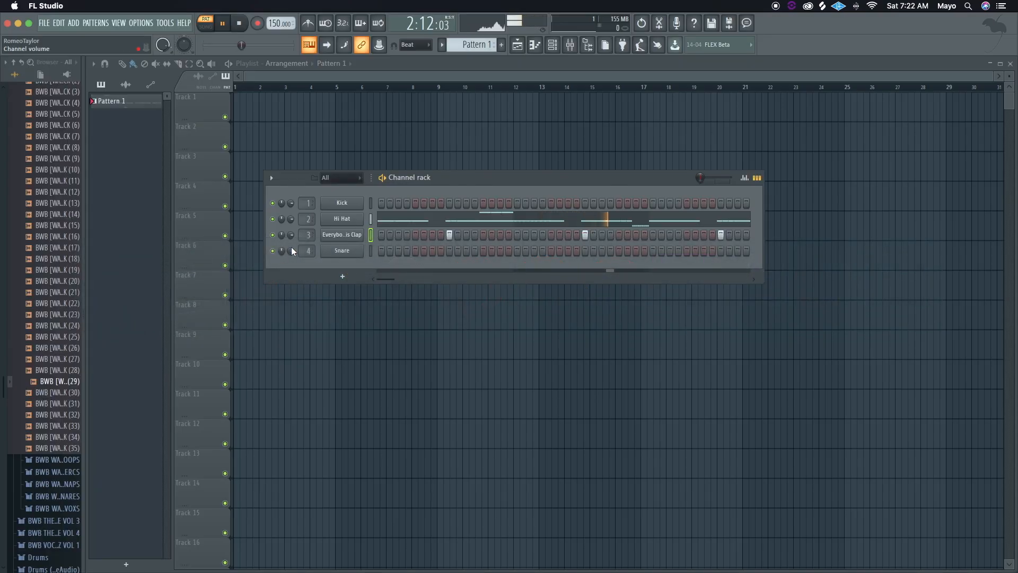
scroll(27, 176, up, 3)
click(58, 168)
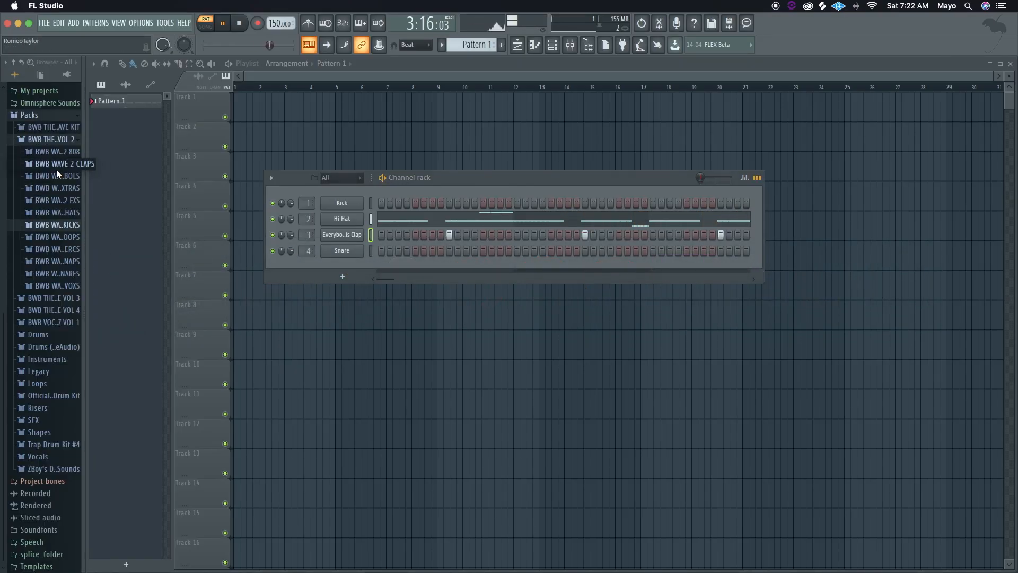
click(58, 152)
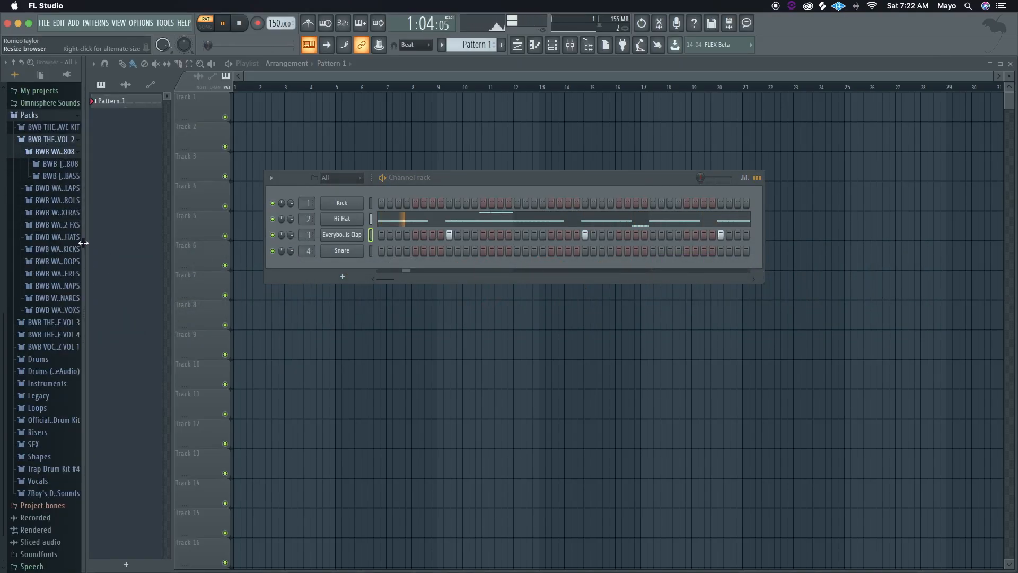
click(58, 163)
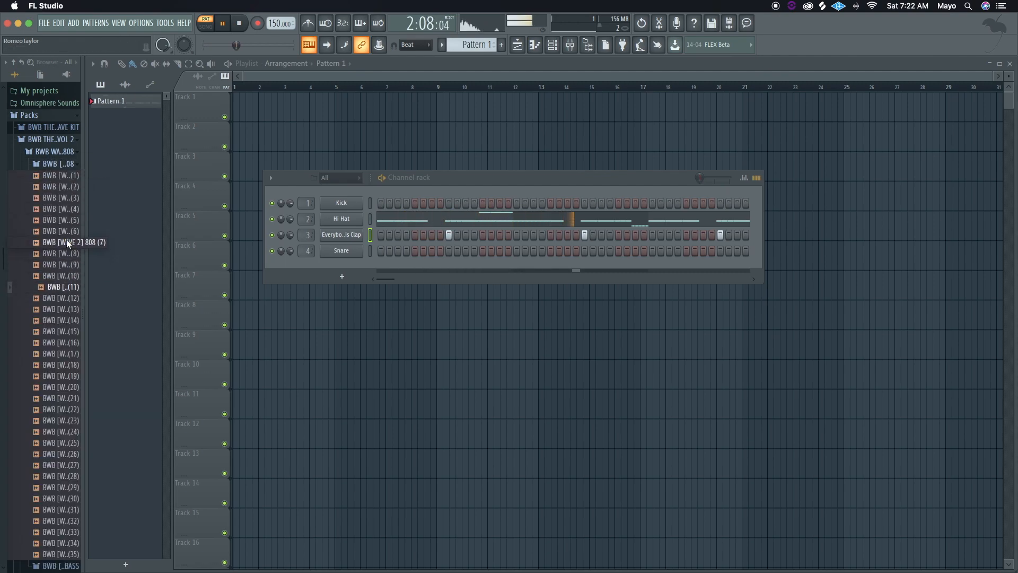
- Load the Bobby Kritical 808 2 sample from the Official drum kit folder onto the Snare channel
click(62, 138)
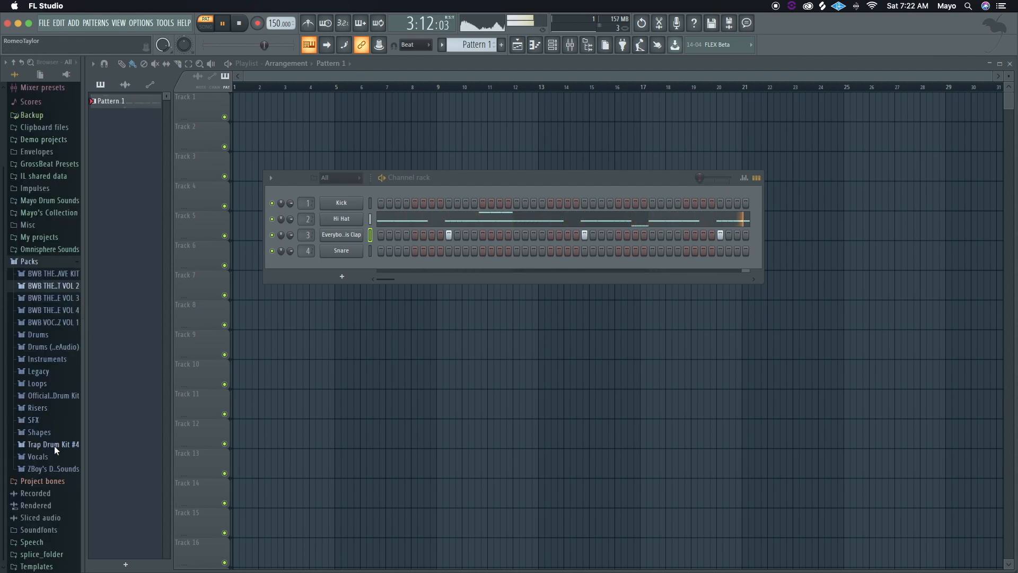
click(60, 395)
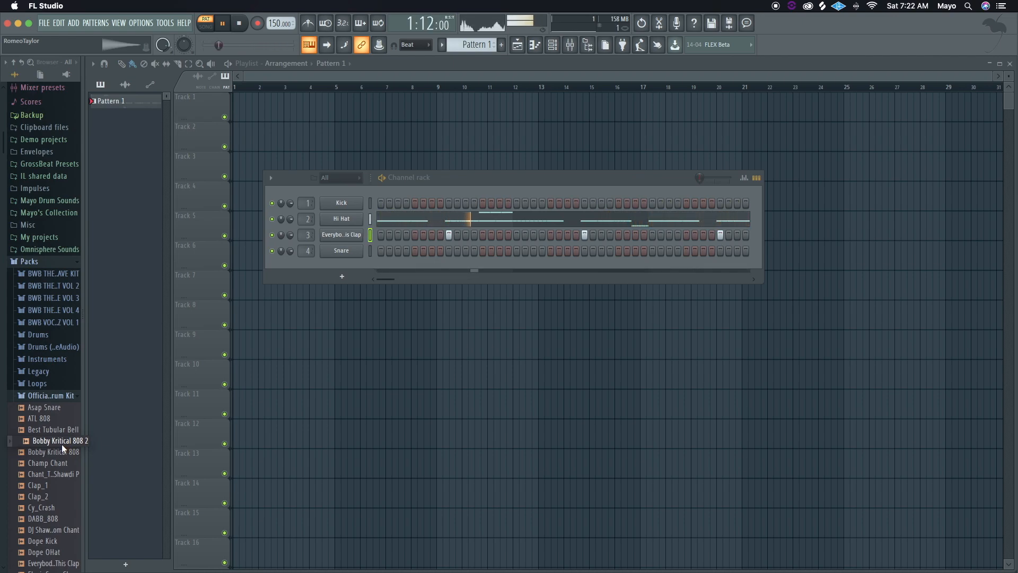
drag(332, 243, 339, 251)
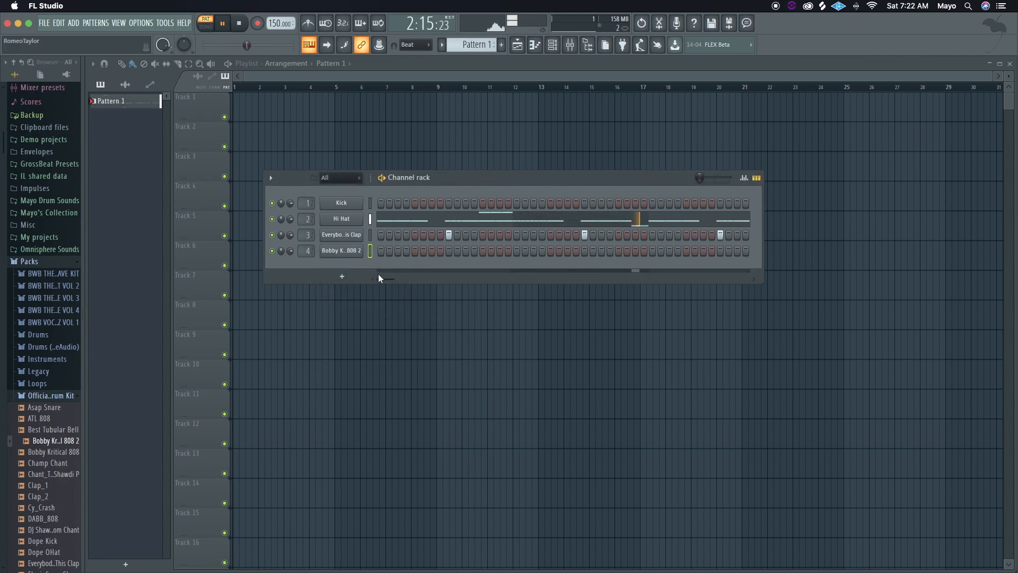
- Place hits for the Bobby Kritical 808 2 channel on steps 1, 21, 33 and 41
click(381, 251)
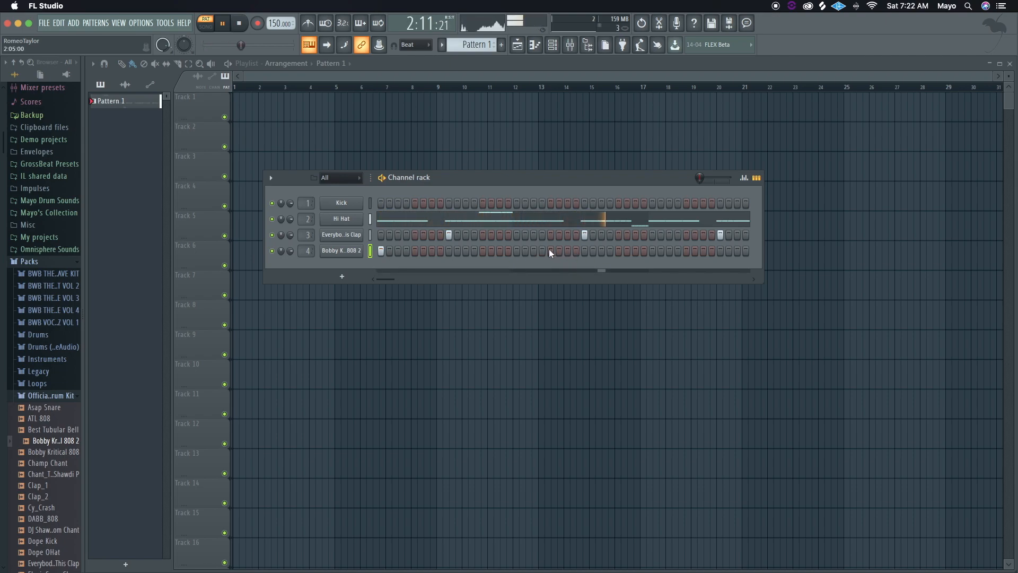
mouse_move(383, 279)
mouse_down()
mouse_move(784, 279)
mouse_move(376, 275)
mouse_up()
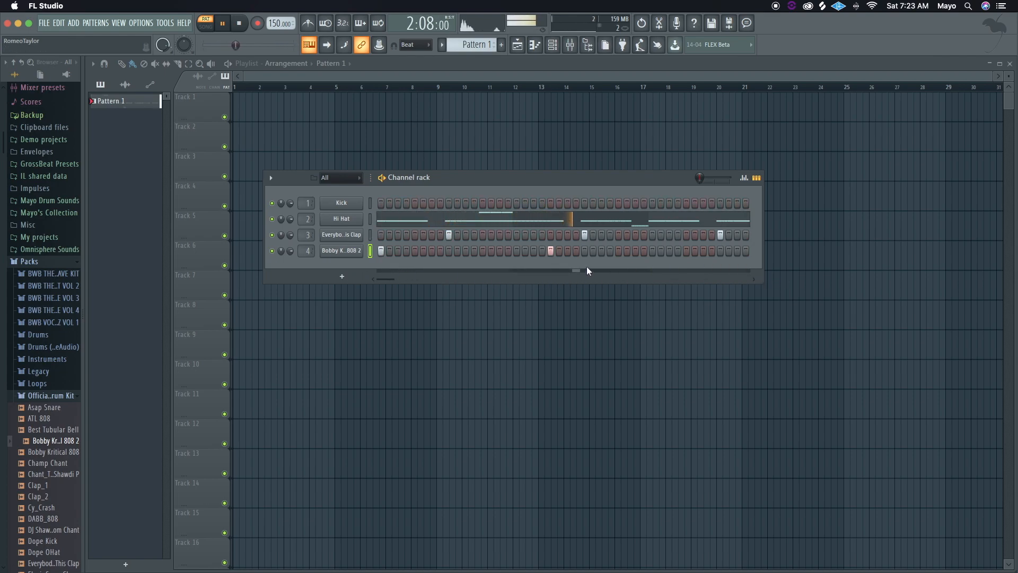
click(720, 250)
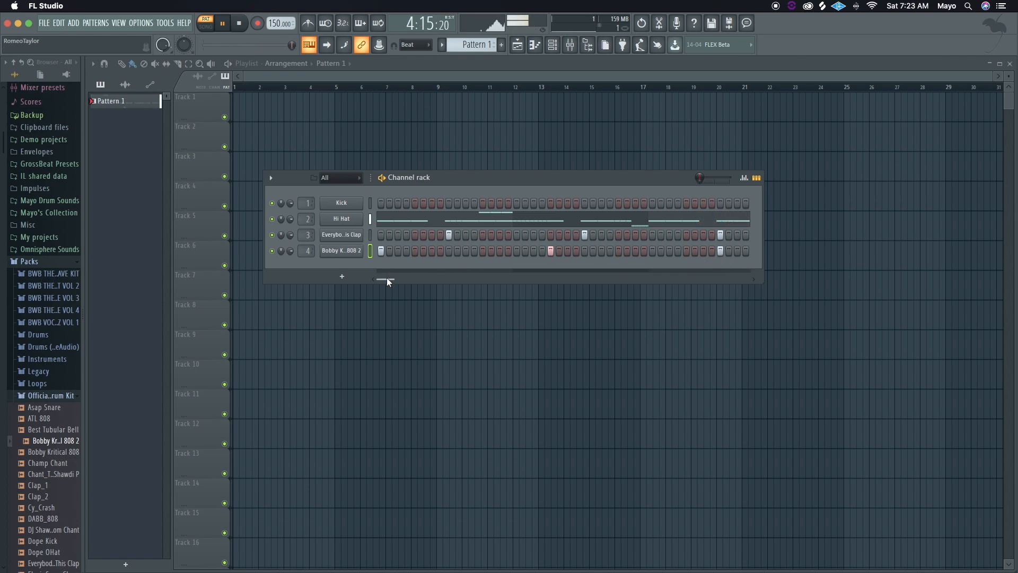
drag(387, 279, 593, 286)
click(559, 250)
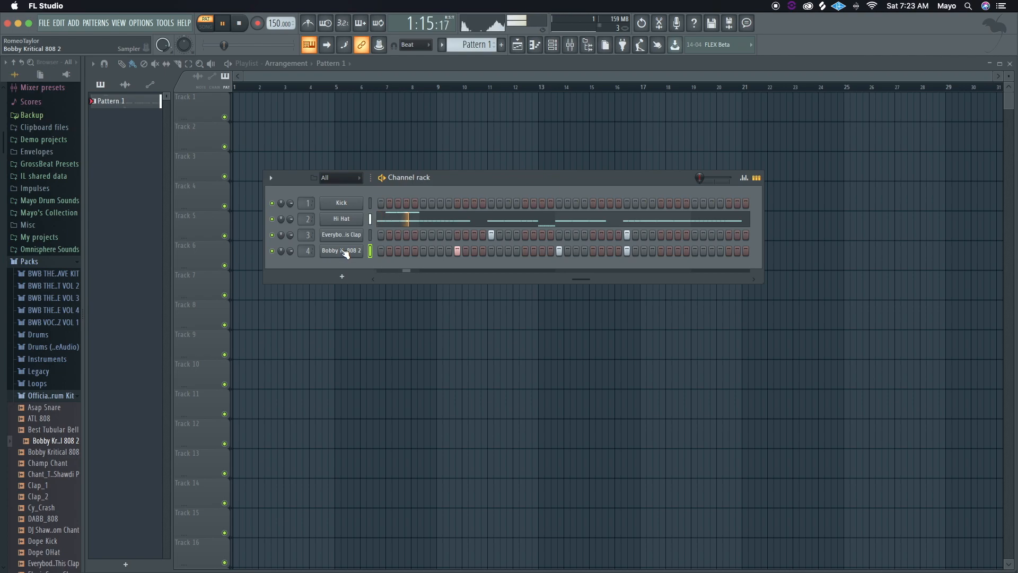
- Enable Cut itself for the Bobby Kritical 808 2 channel and add hits on steps 39 and 53
right_click(345, 251)
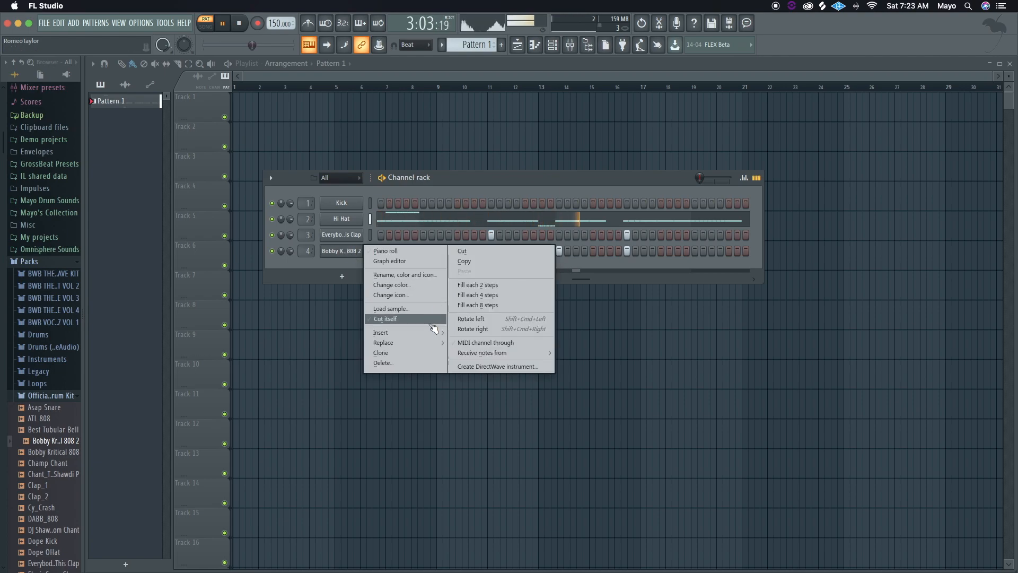
mouse_move(423, 334)
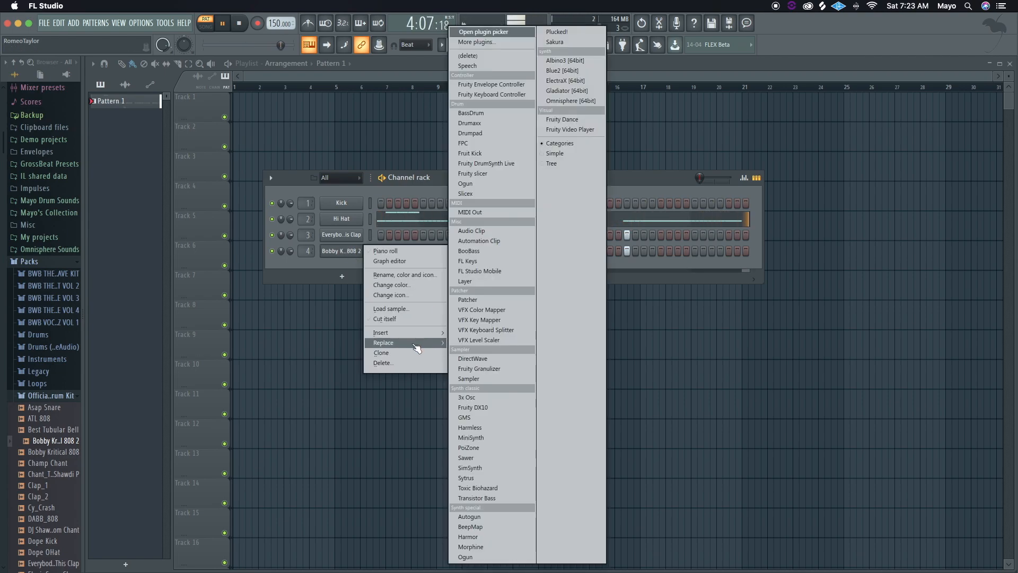
click(428, 318)
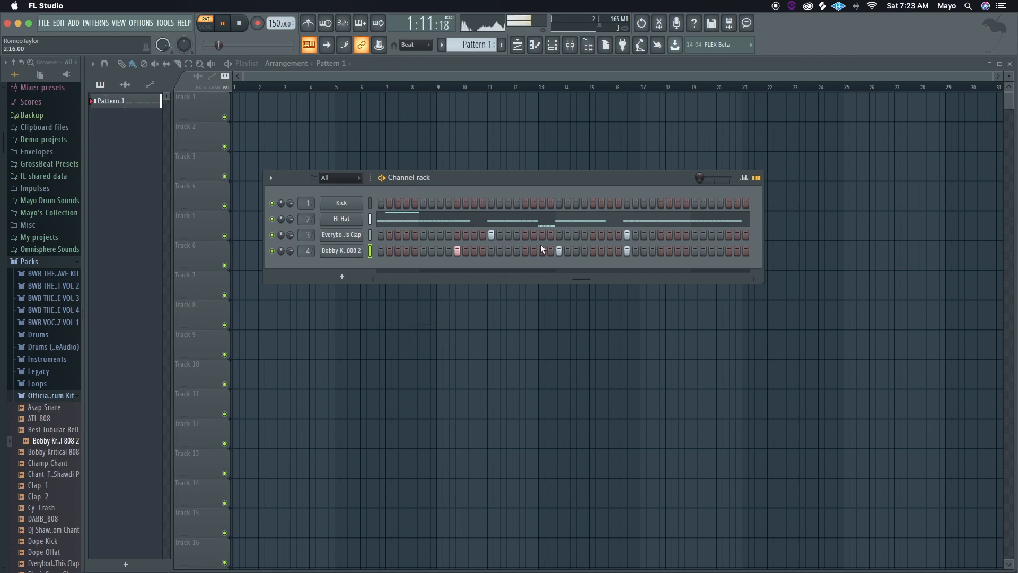
click(609, 251)
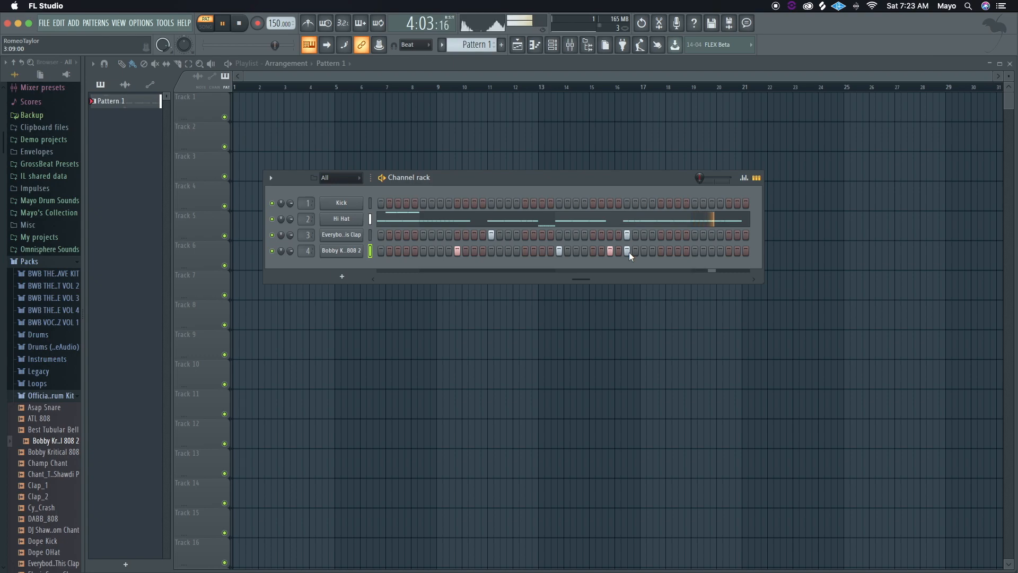
click(729, 251)
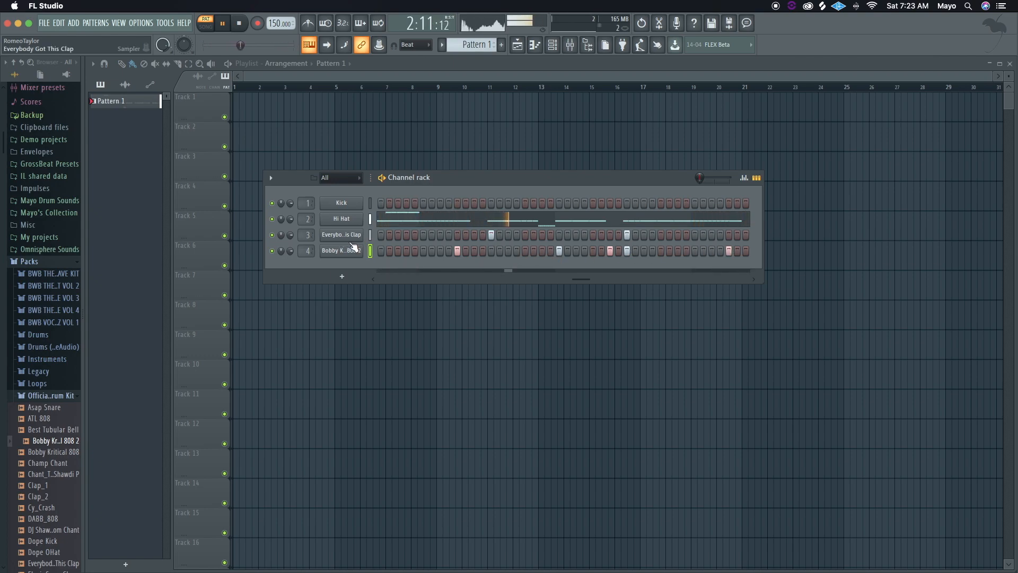
- Open the piano roll for the Bobby Kritical 808 2 channel and transpose all its notes up one octave to C6
right_click(355, 253)
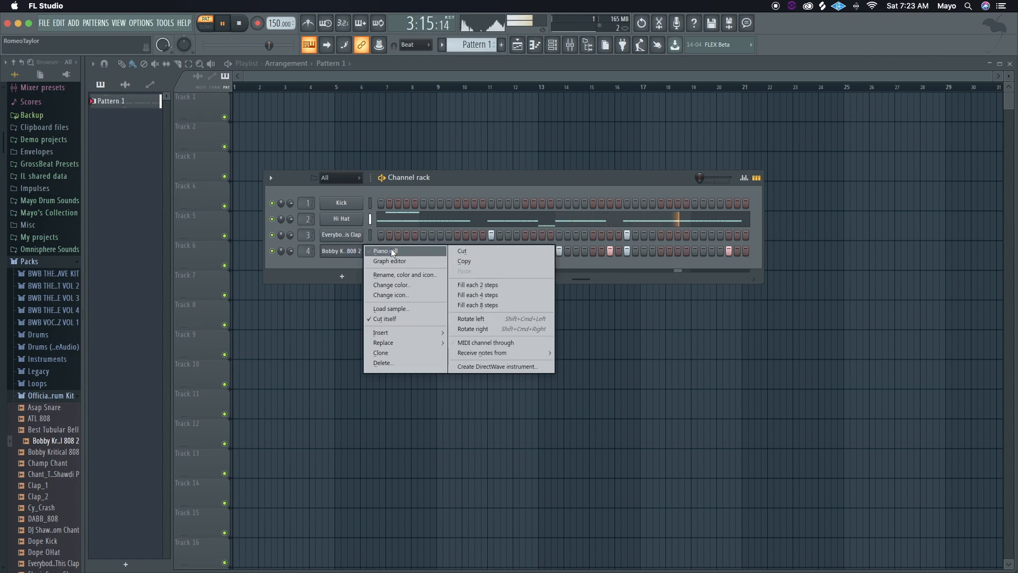
click(390, 253)
drag(638, 131, 910, 208)
scroll(825, 266, up, 5)
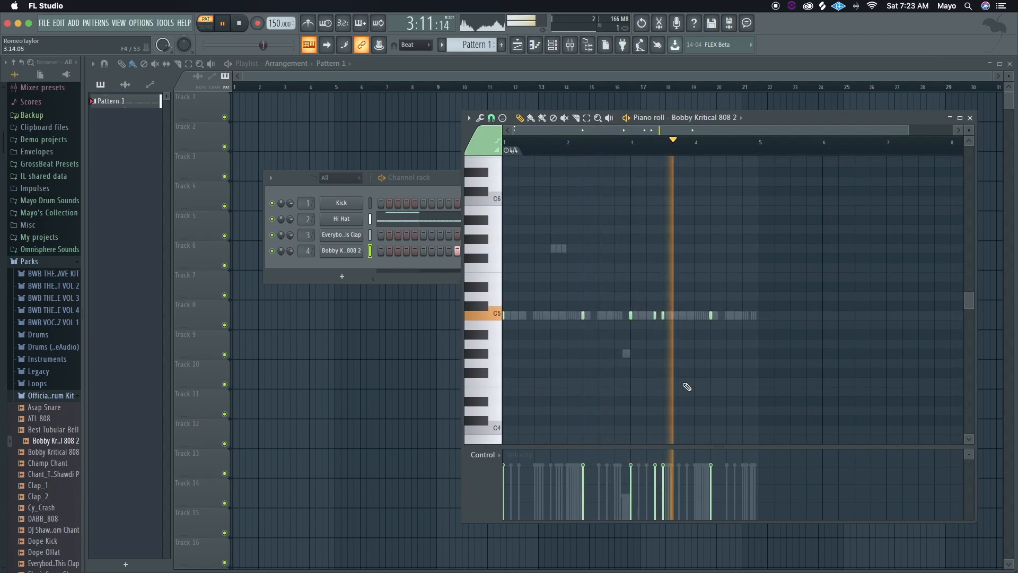
key(ctrl+a)
key(ctrl+Up)
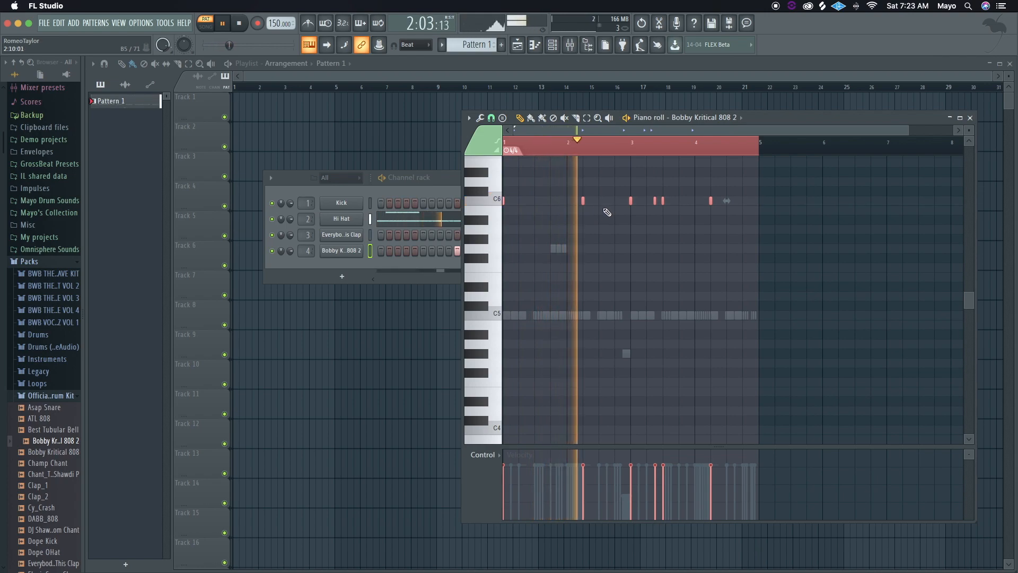
- Try transposing the 808 notes down one semitone and duplicating them, reverting both changes
key(shift+Down)
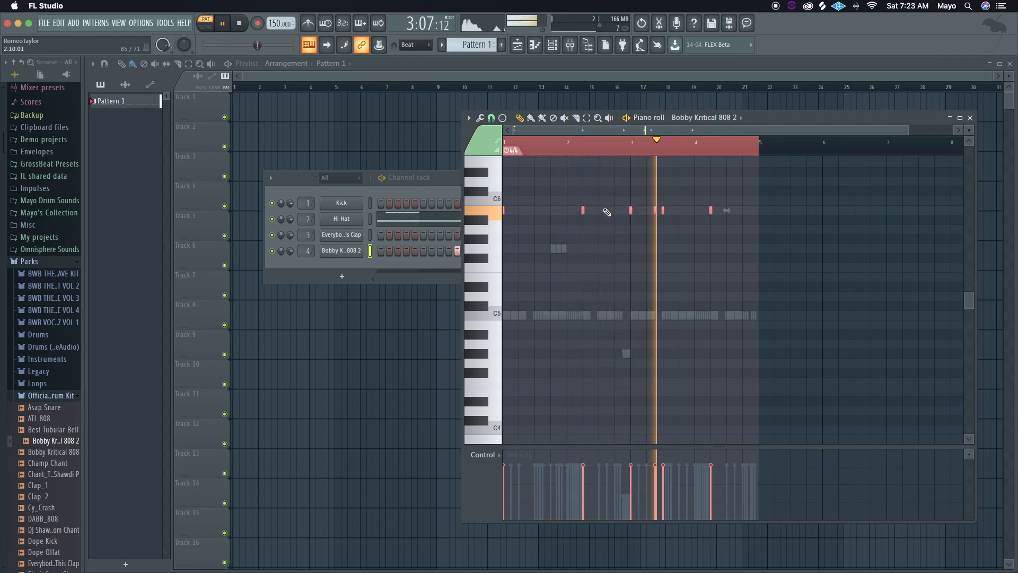
key(shift+Up)
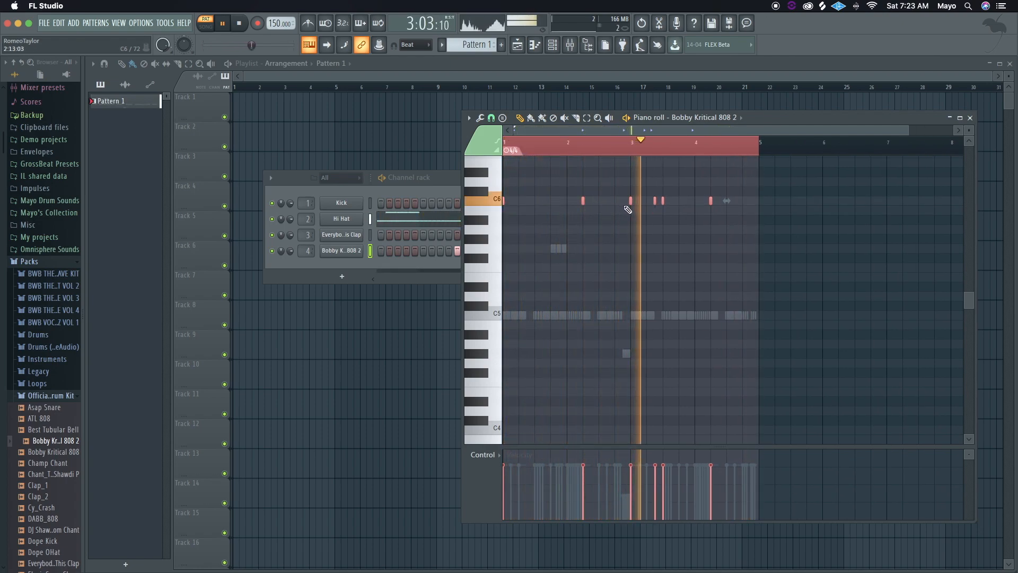
key(ctrl+b)
key(ctrl+z)
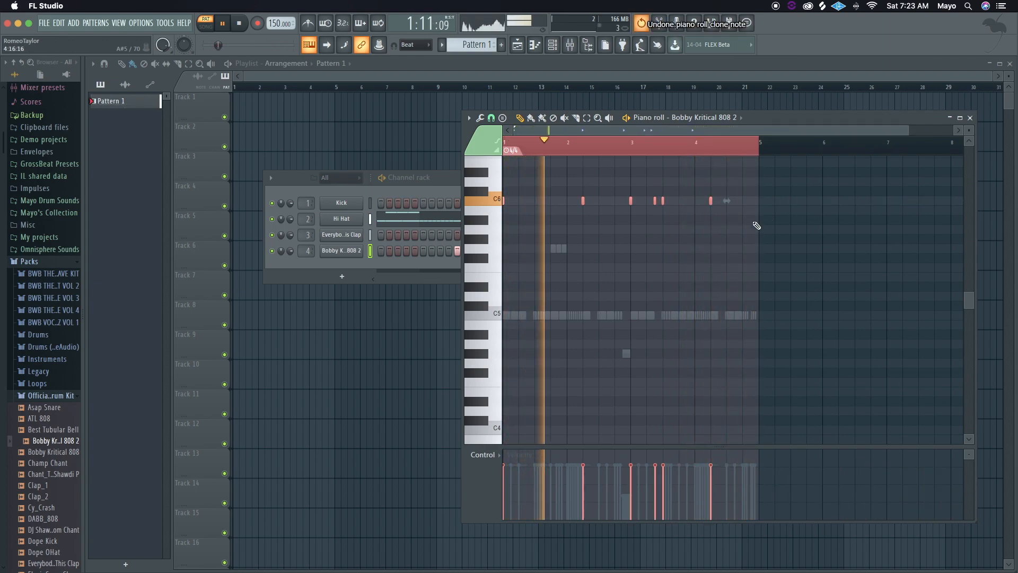
- Transpose all the 808 notes up four semitones to E6
scroll(568, 207, up, 1)
scroll(556, 210, up, 3)
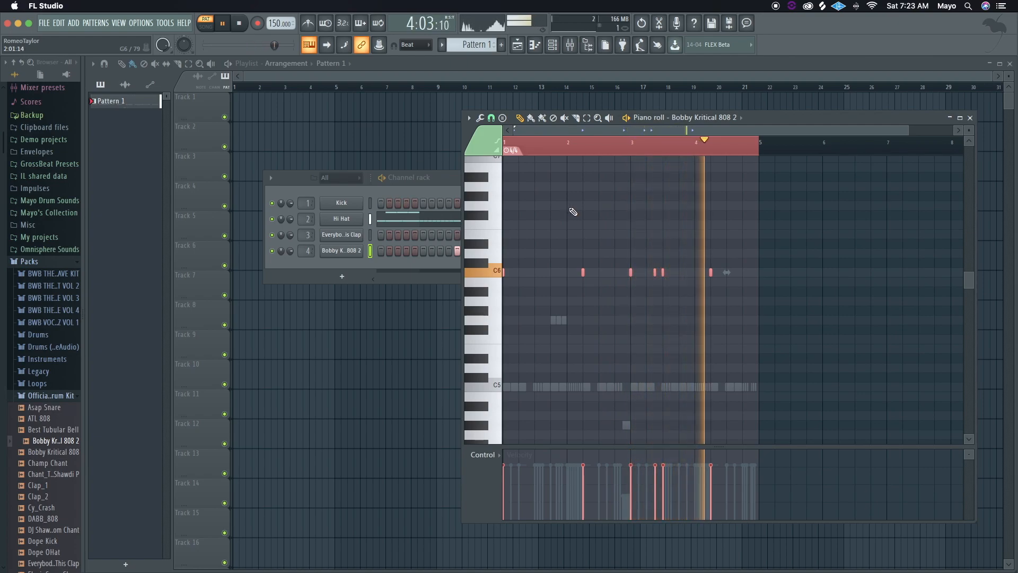
key(Up)
key(Up)
key(Up)
key(Up)
key(Up)
key(Down)
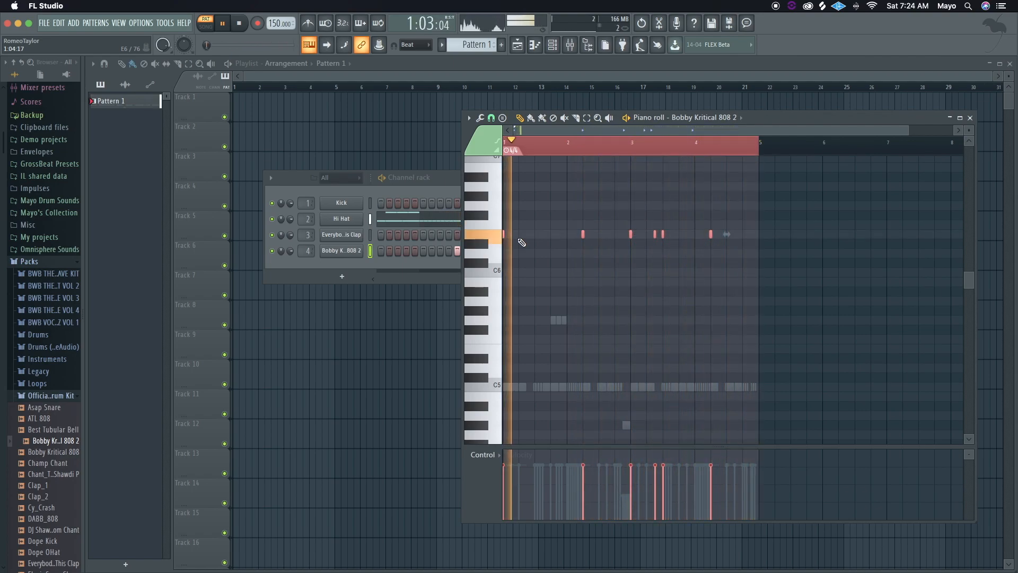
- Lower the first 808 note to C6 and the second one to B5
drag(542, 244, 499, 238)
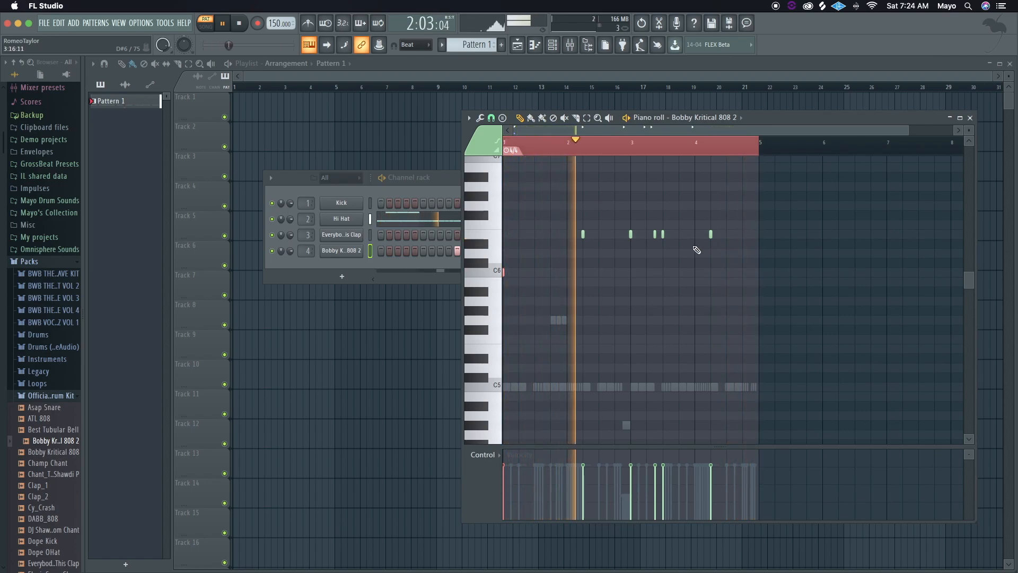
drag(599, 244, 569, 228)
key(shift+Down)
key(shift+Down)
key(shift+Down)
key(shift+Down)
key(shift+Down)
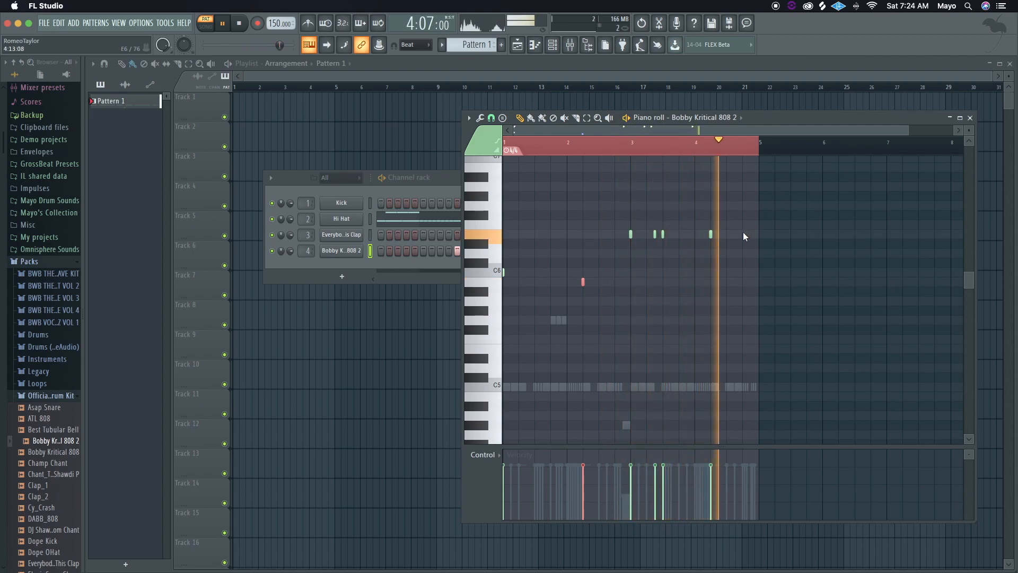
- Delete the 808 note at the start of bar 3
drag(742, 221, 702, 231)
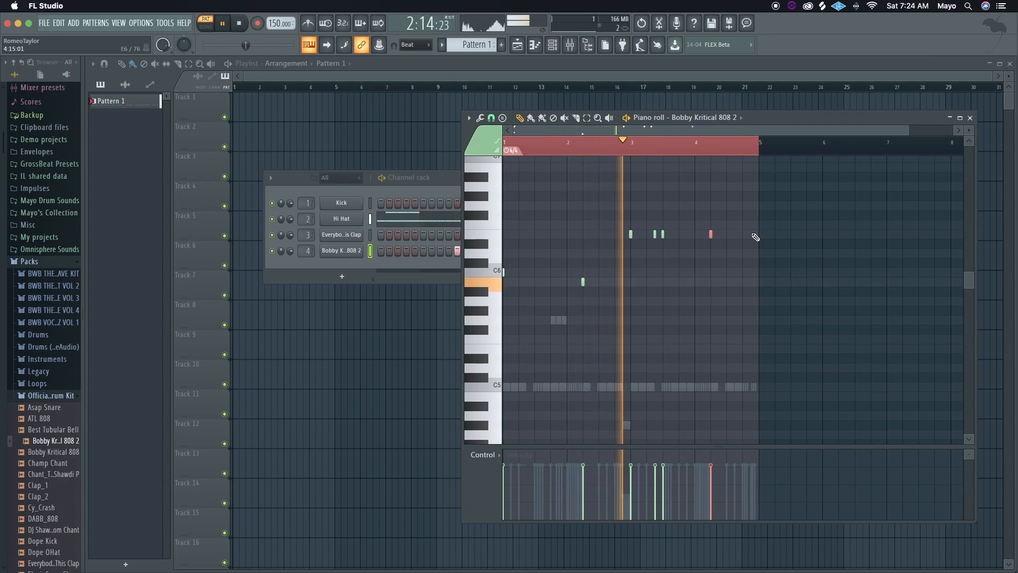
drag(641, 248, 612, 226)
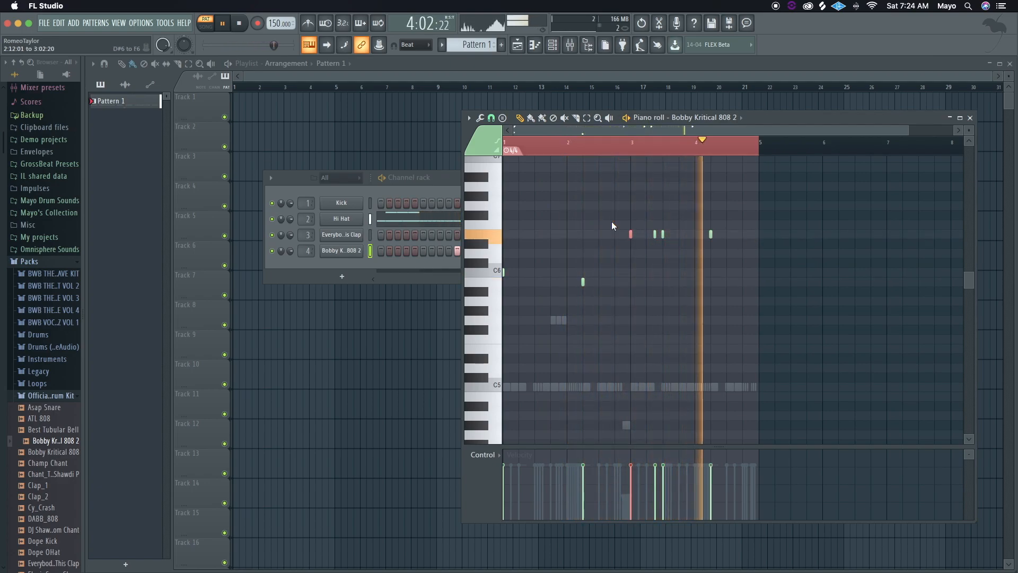
scroll(612, 226, up, 2)
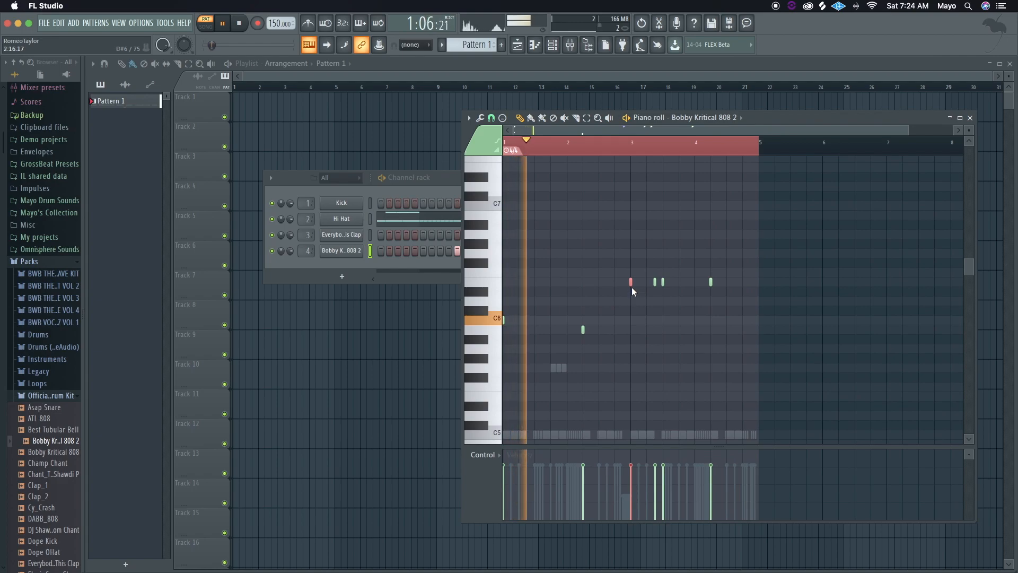
right_click(631, 282)
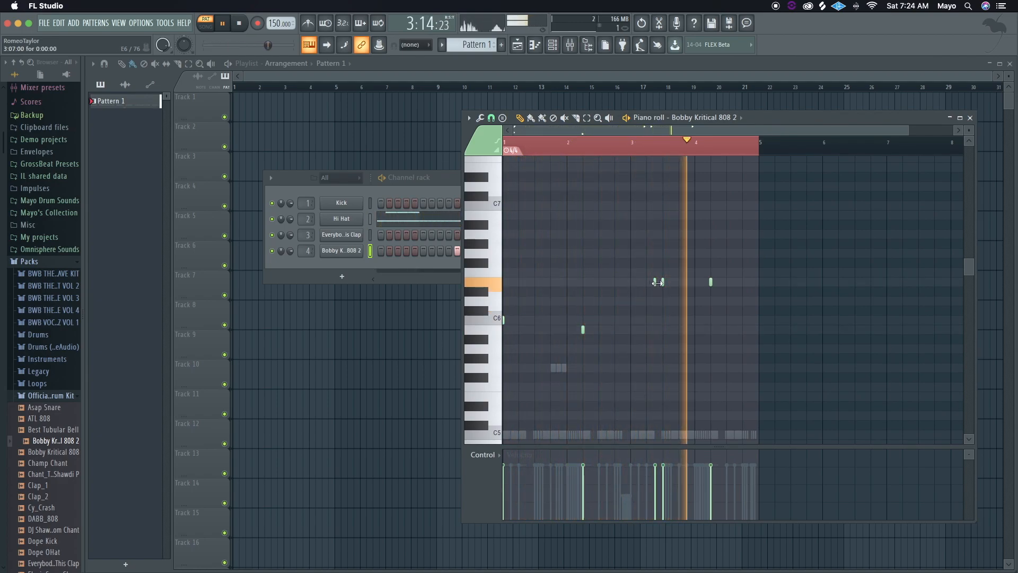
- Try the last 808 note in bar 4 two semitones lower and undo the transposition
drag(737, 295, 705, 283)
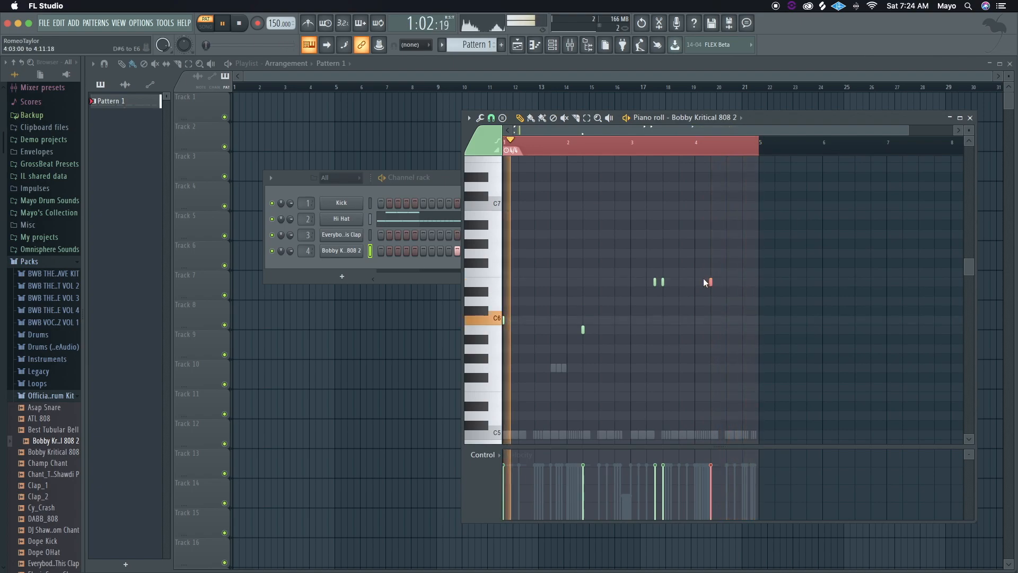
key(shift+Down)
key(shift+Down)
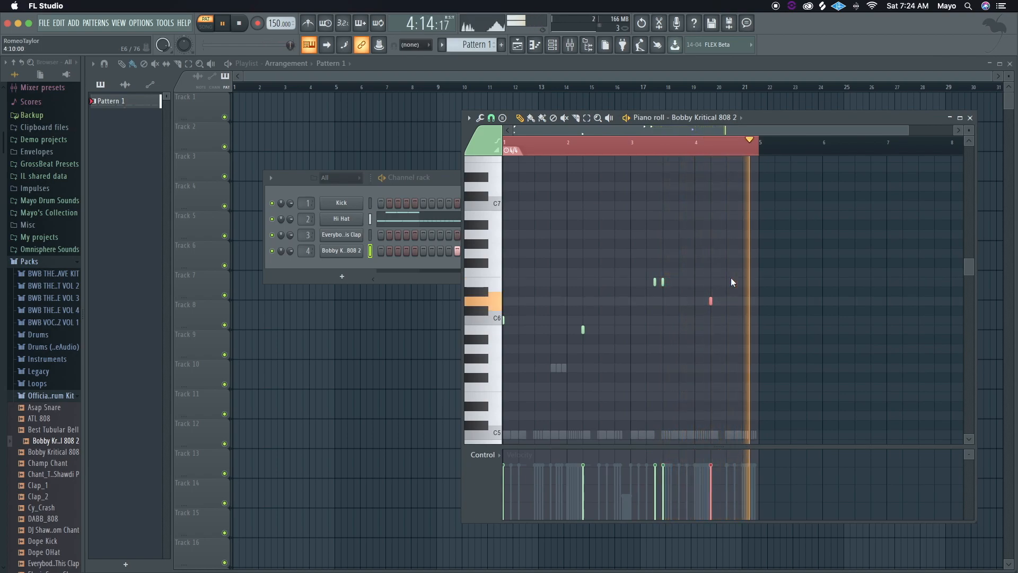
key(super+z)
key(super+z)
key(super+alt+z)
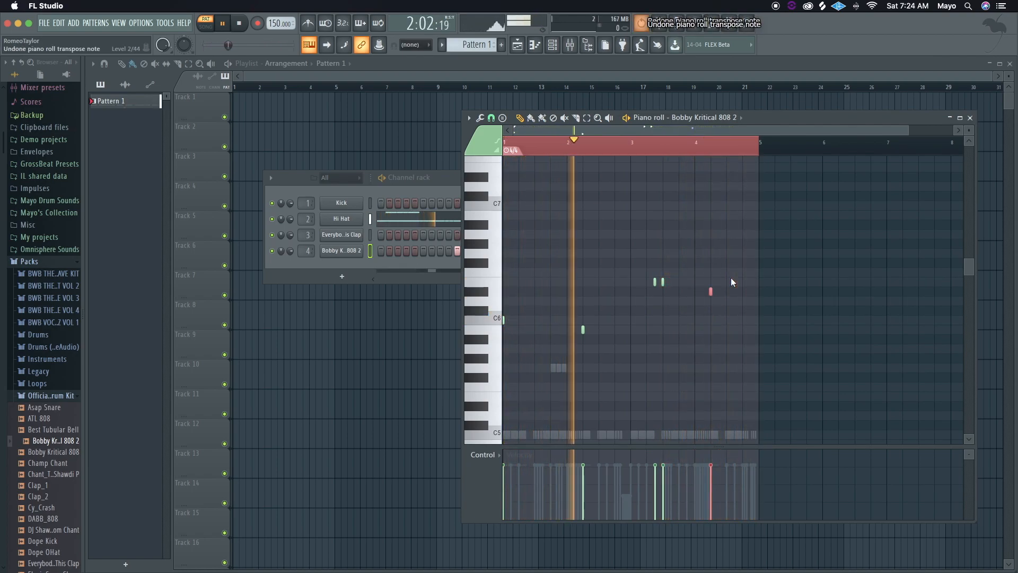
key(super+alt+z)
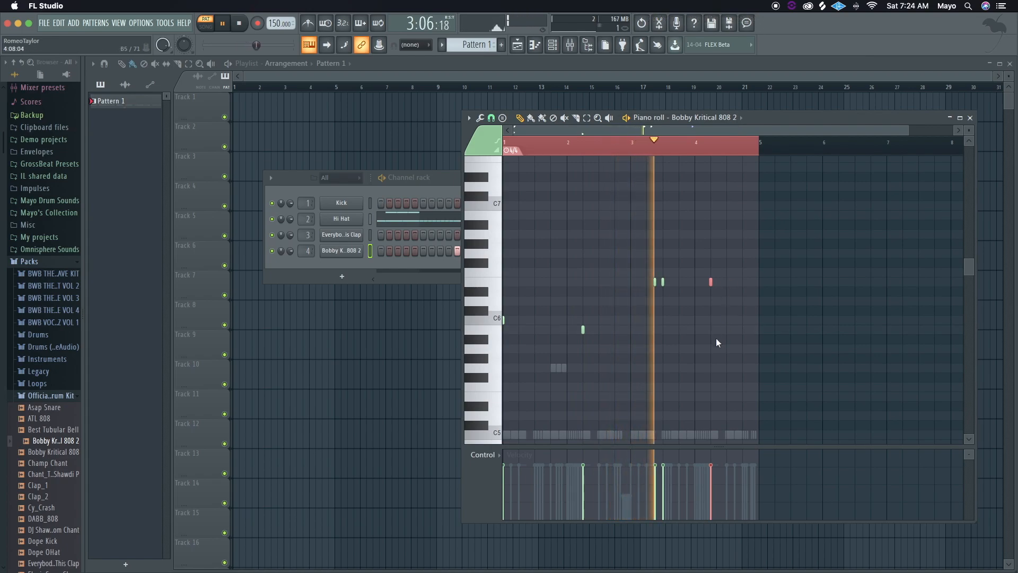
- Raise the last 808 note in bar 4 to A6 and transpose the whole 808 pattern down one octave
key(shift+Up)
key(shift+Up)
key(shift+Up)
key(shift+Up)
key(shift+Up)
key(shift+Up)
key(shift+Down)
key(super+a)
key(super+Down)
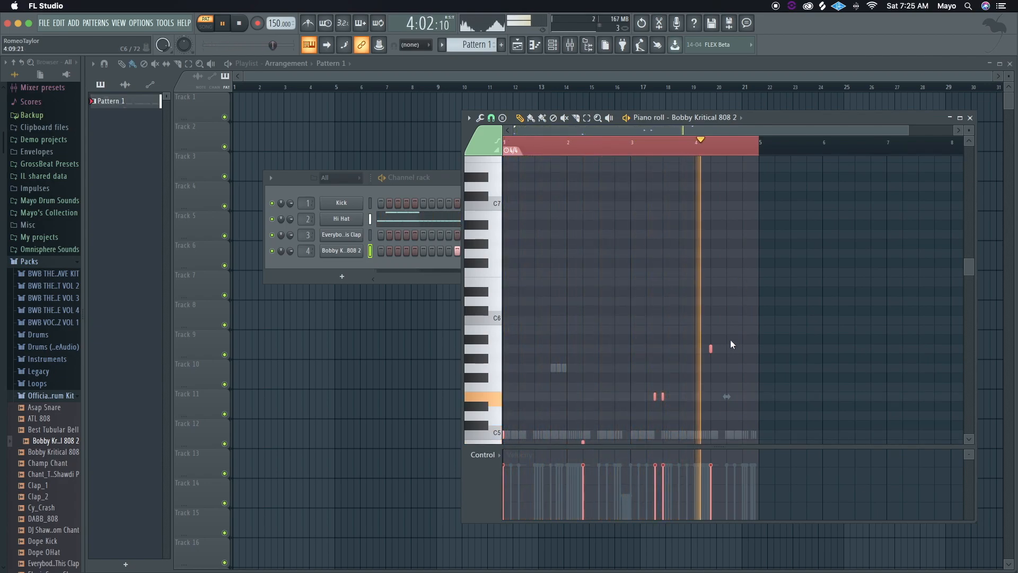
- Retune only the last 808 note in bar 4 to F#5
drag(734, 358, 695, 337)
key(shift+Down)
key(shift+Down)
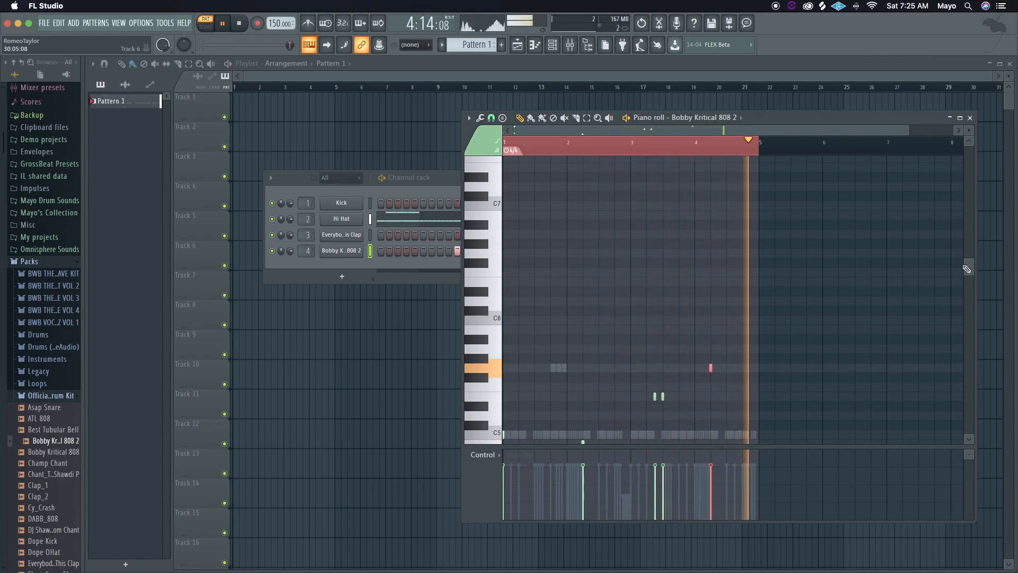
drag(967, 266, 967, 256)
key(ctrl+Up)
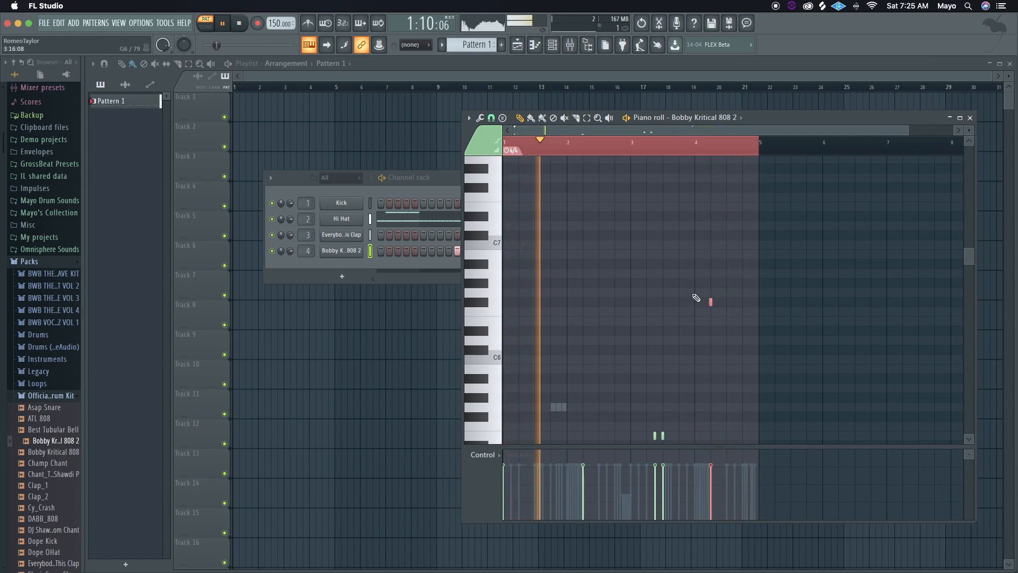
scroll(710, 296, down, 5)
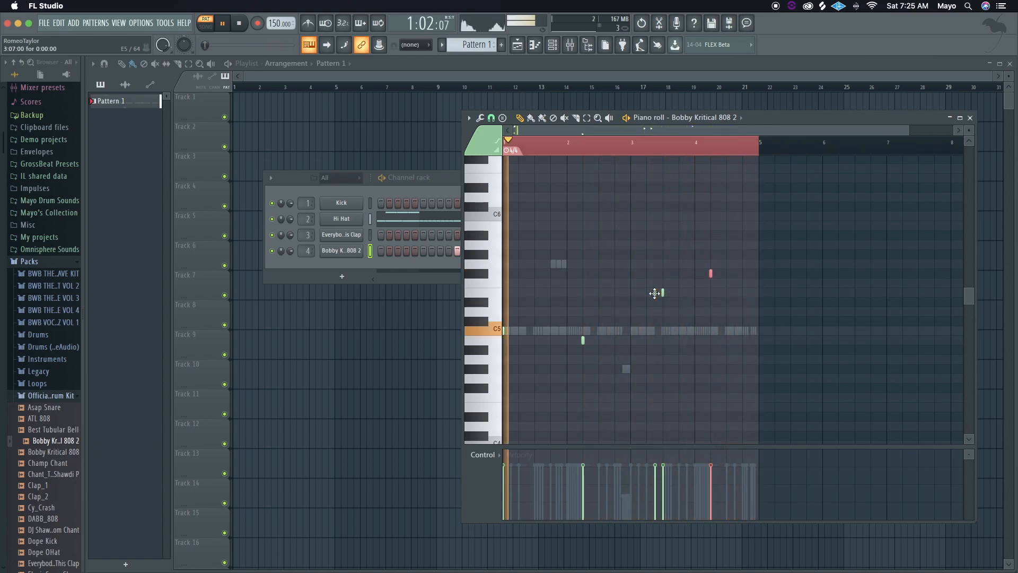
- Duplicate the 808 notes into bars 5 to 8 and delete the first of the two E5 notes in bar 3
key(super+a)
key(ctrl+b)
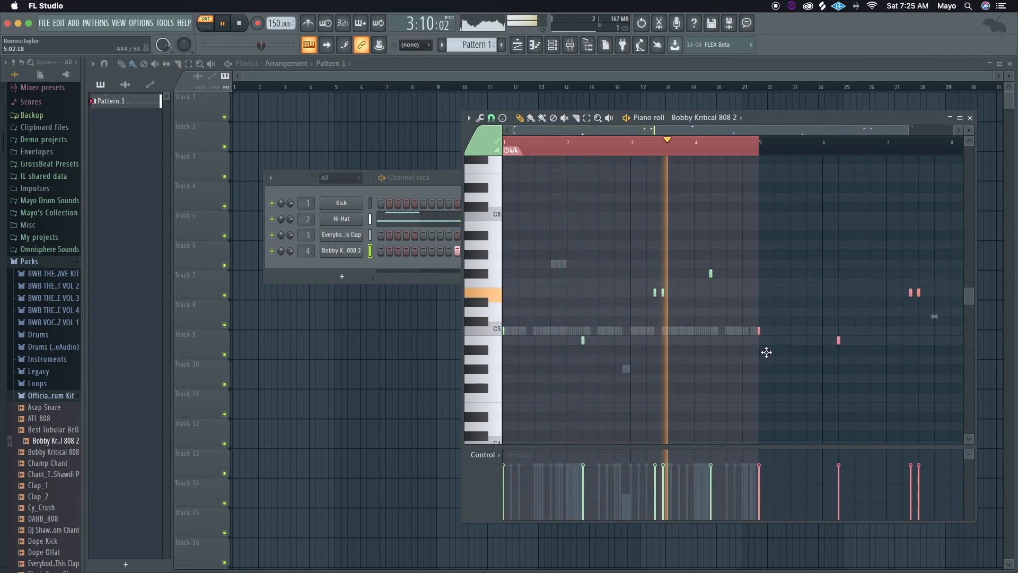
right_click(655, 293)
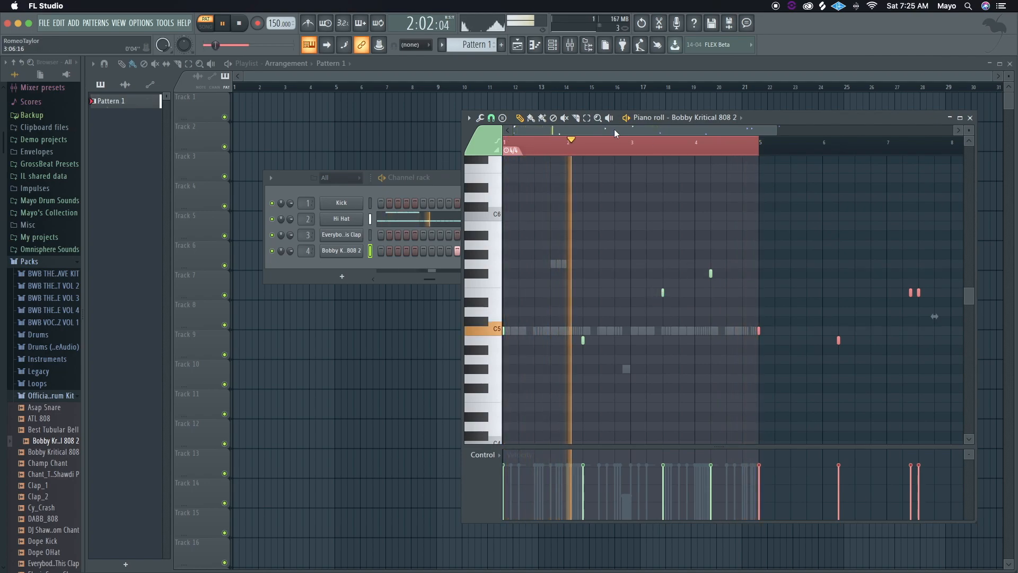
click(567, 148)
key(space)
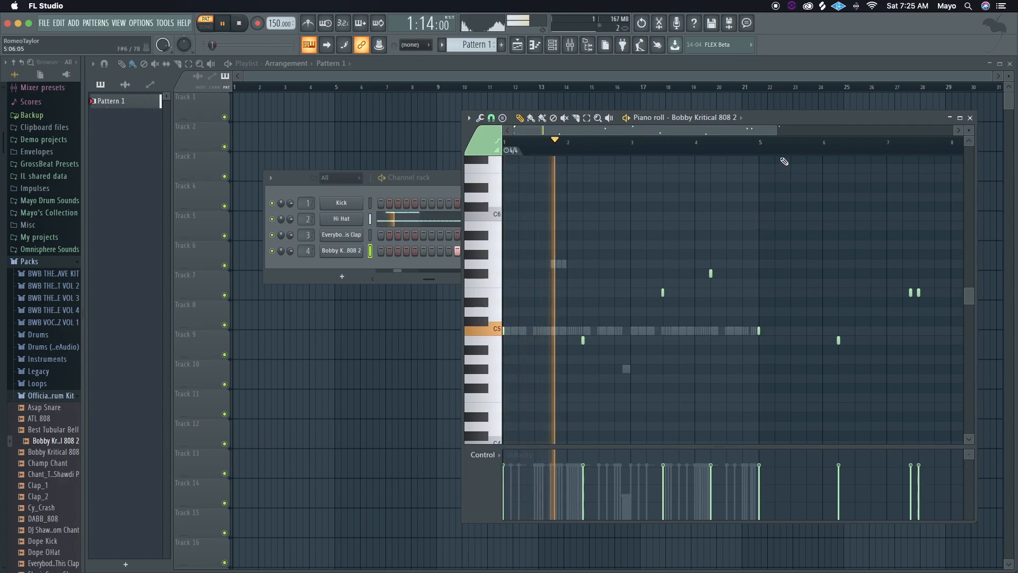
- Add a one-beat C#6 slide note on the last beat of bar 8 in the 808 piano roll
drag(777, 130, 941, 135)
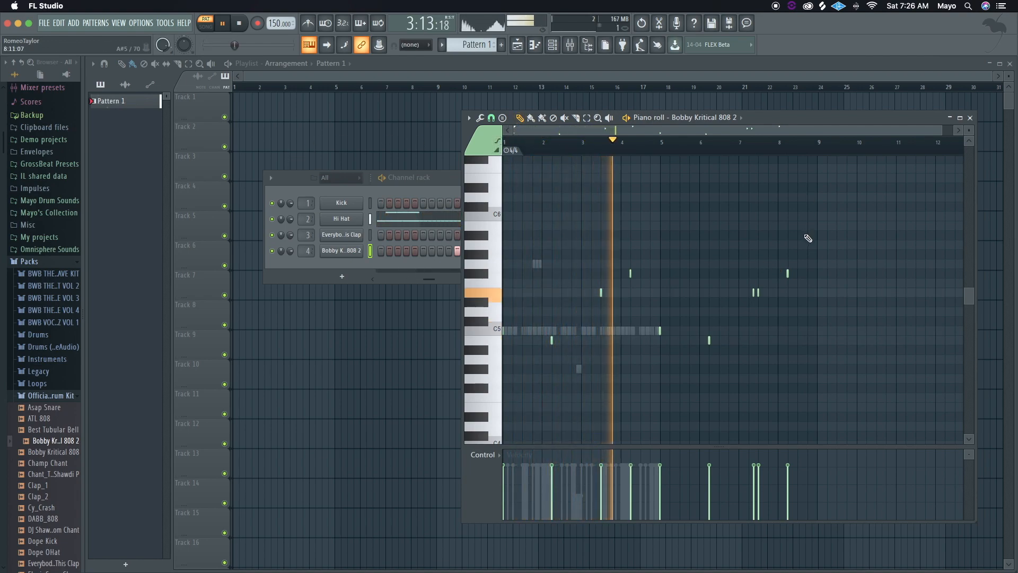
click(807, 209)
drag(810, 208, 819, 211)
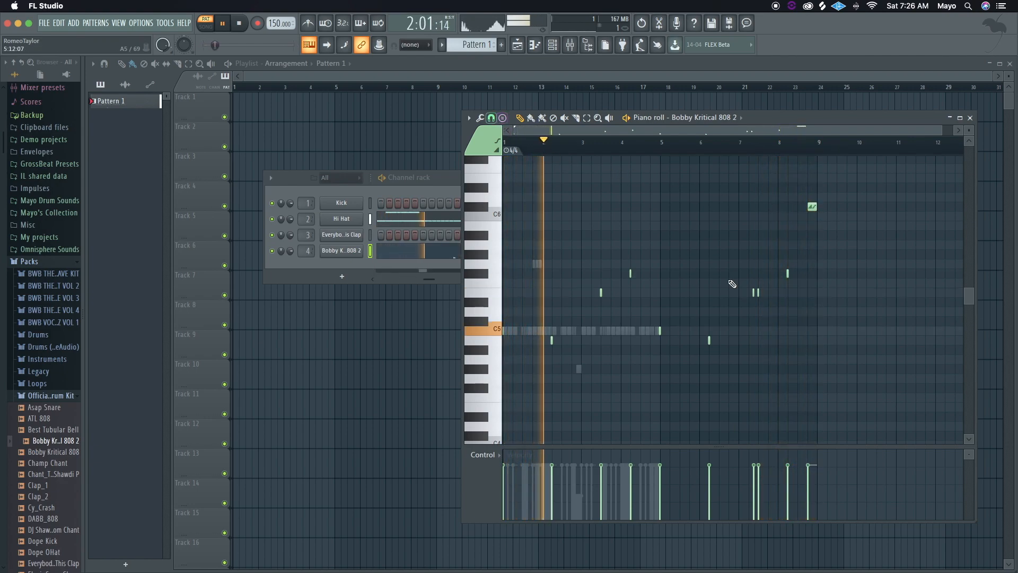
- Add a short F#5 note near the end of bar 8 and, with a finer snap division, shift it slightly ahead of the slide note
click(809, 274)
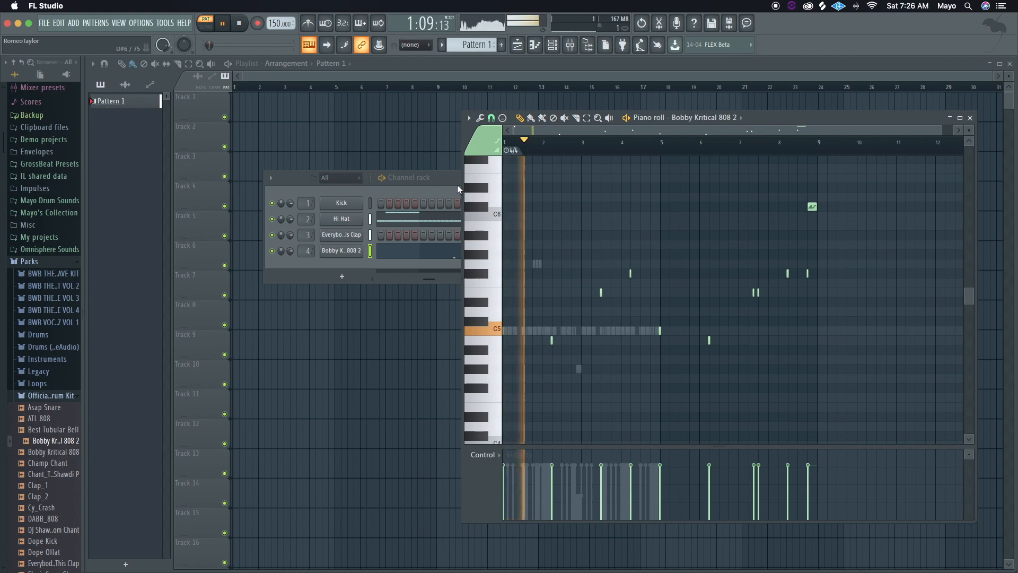
drag(807, 273, 804, 277)
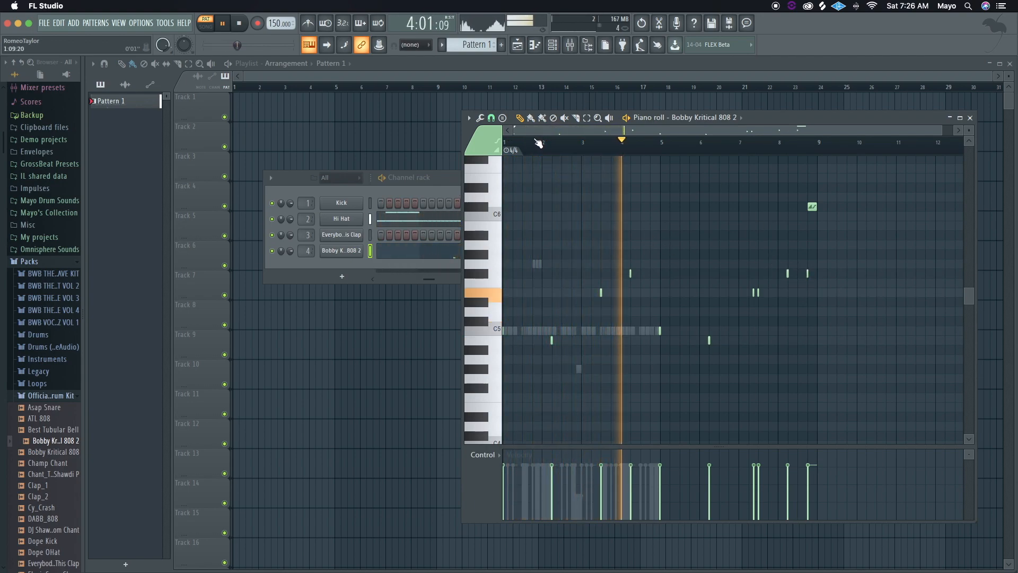
click(491, 117)
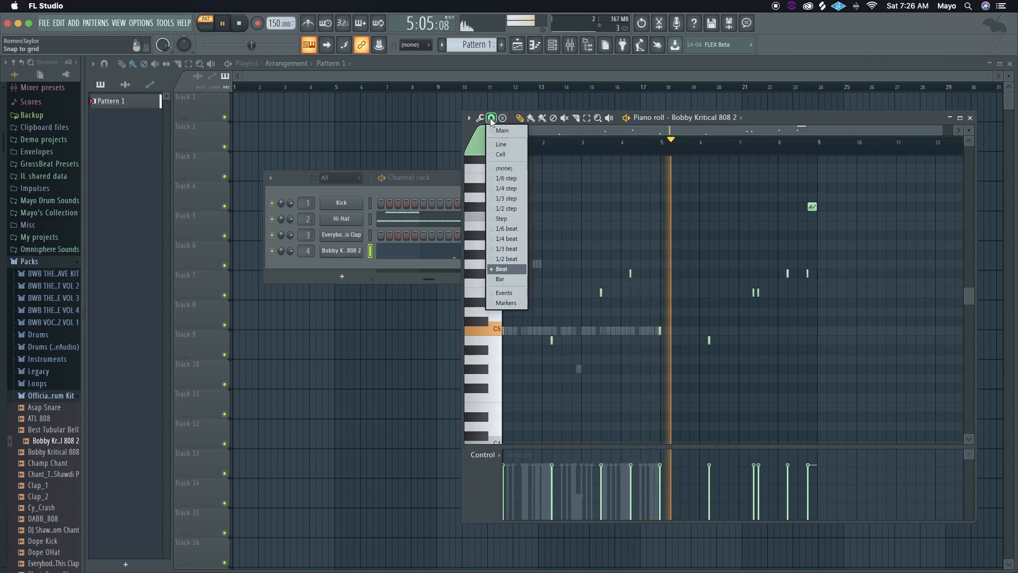
click(514, 195)
click(802, 273)
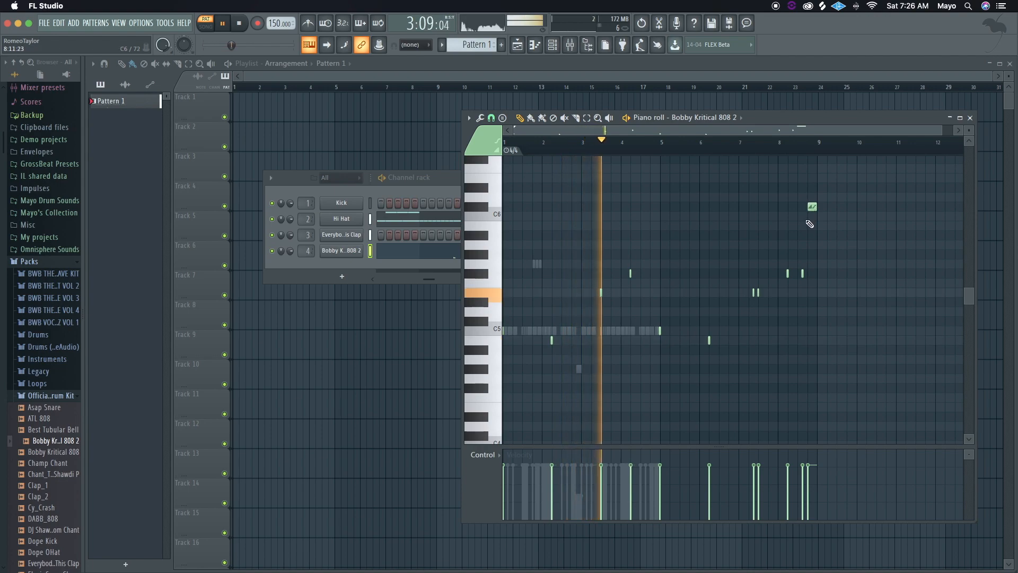
- Open the Hi Hat channel in the piano roll and select all of its notes
scroll(755, 150, up, 2)
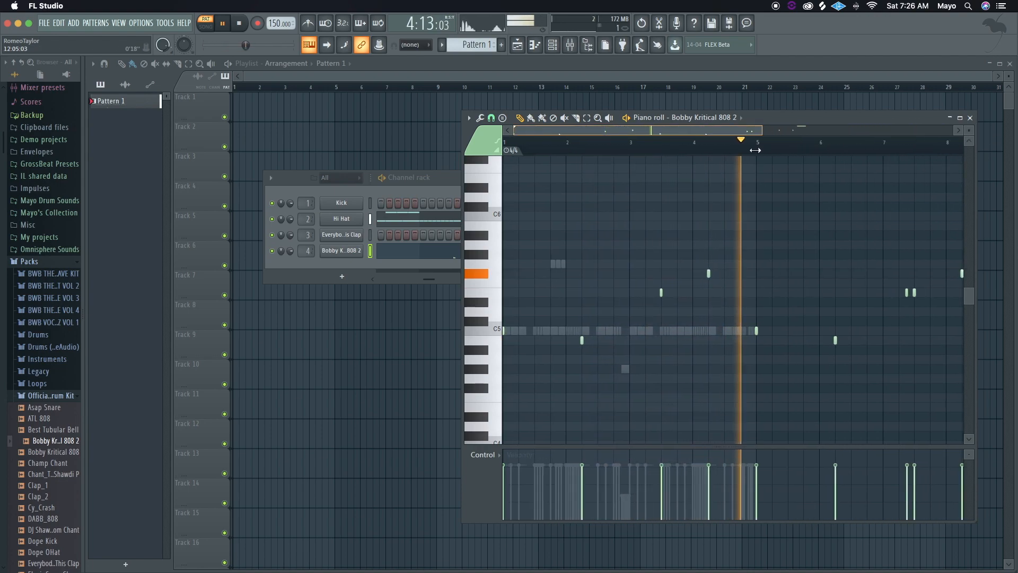
drag(709, 133, 856, 147)
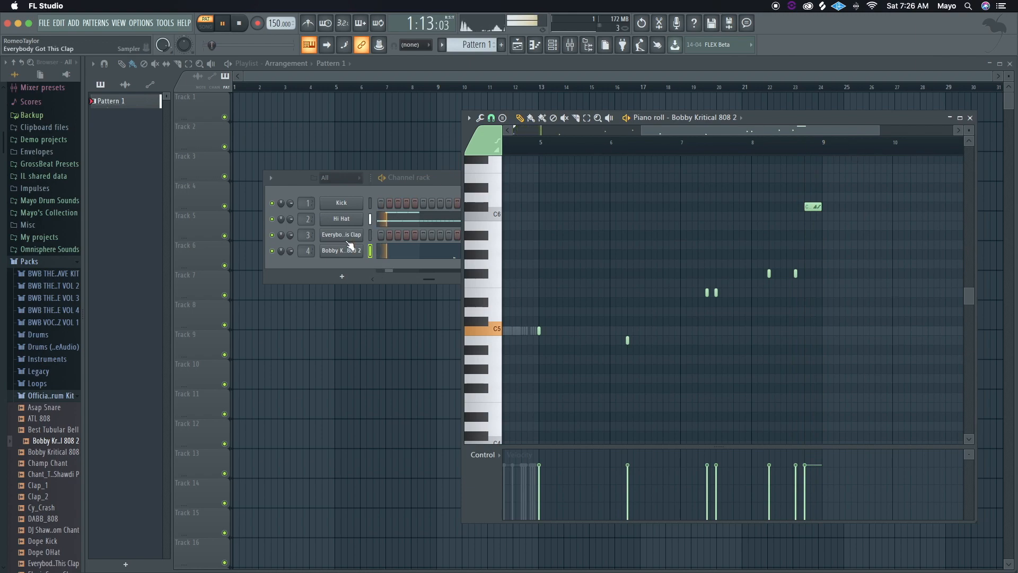
click(352, 269)
click(413, 223)
key(ctrl+a)
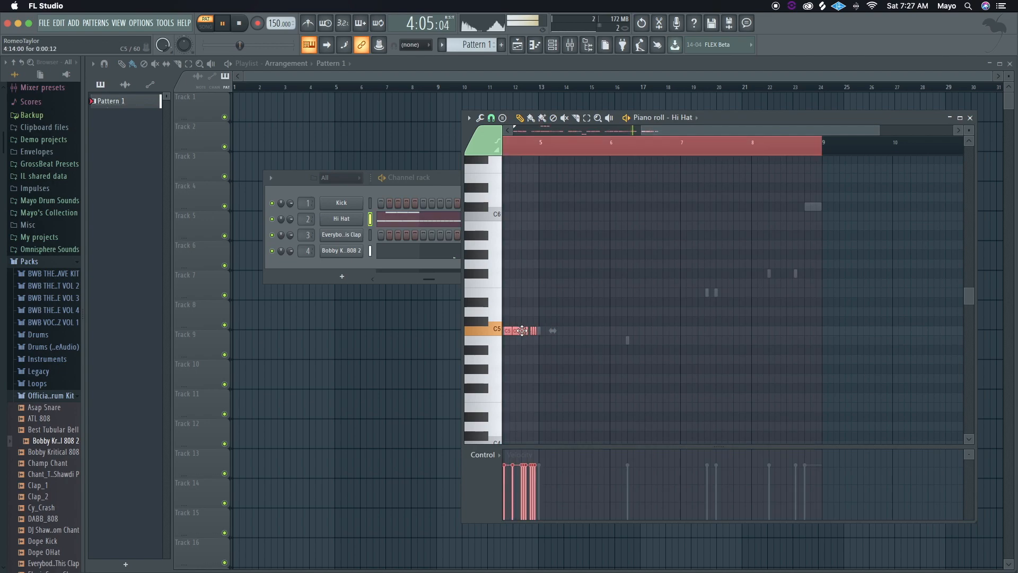
scroll(568, 299, left, 5)
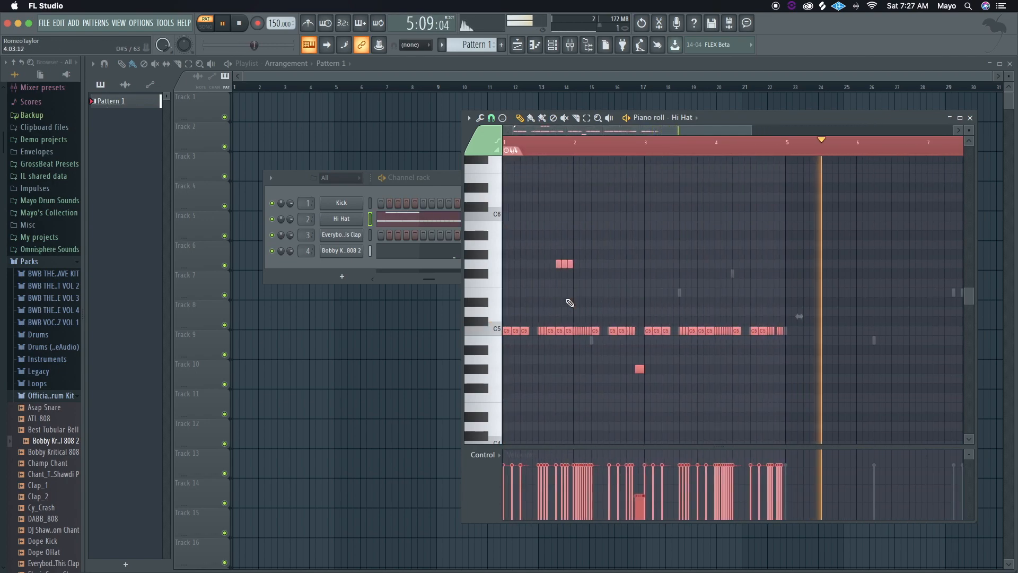
key(ctrl+b)
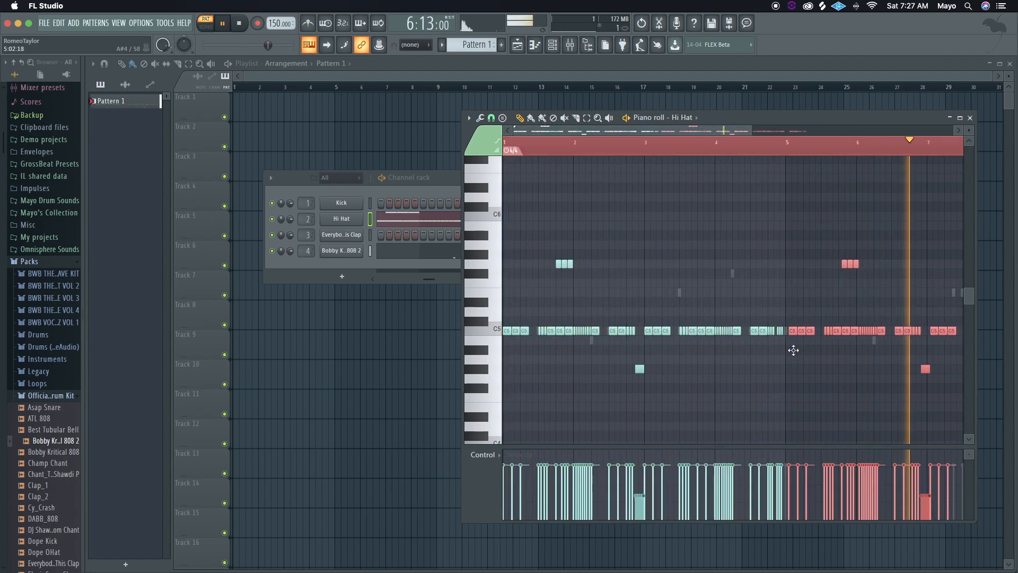
drag(794, 350, 789, 350)
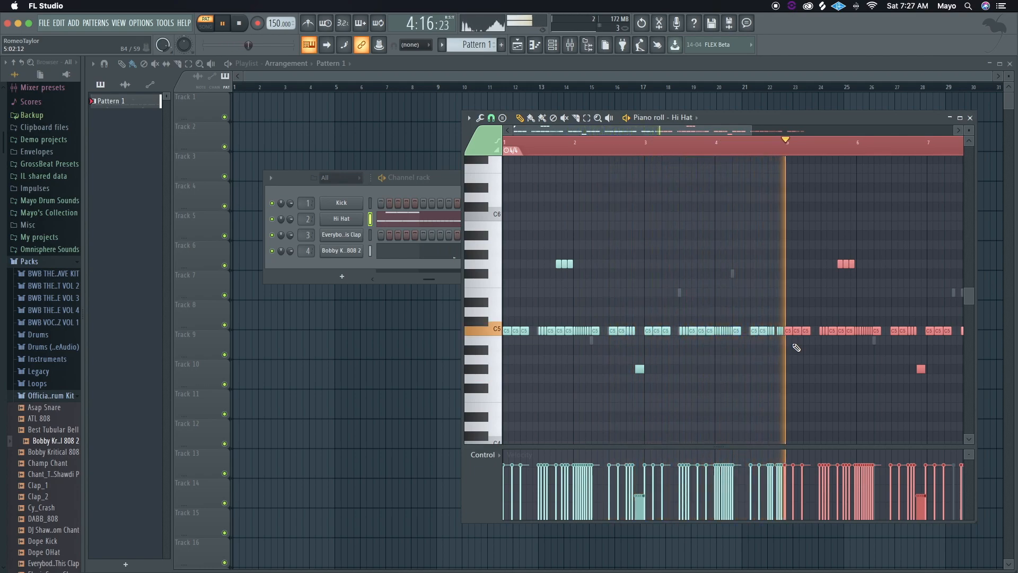
key(super+z)
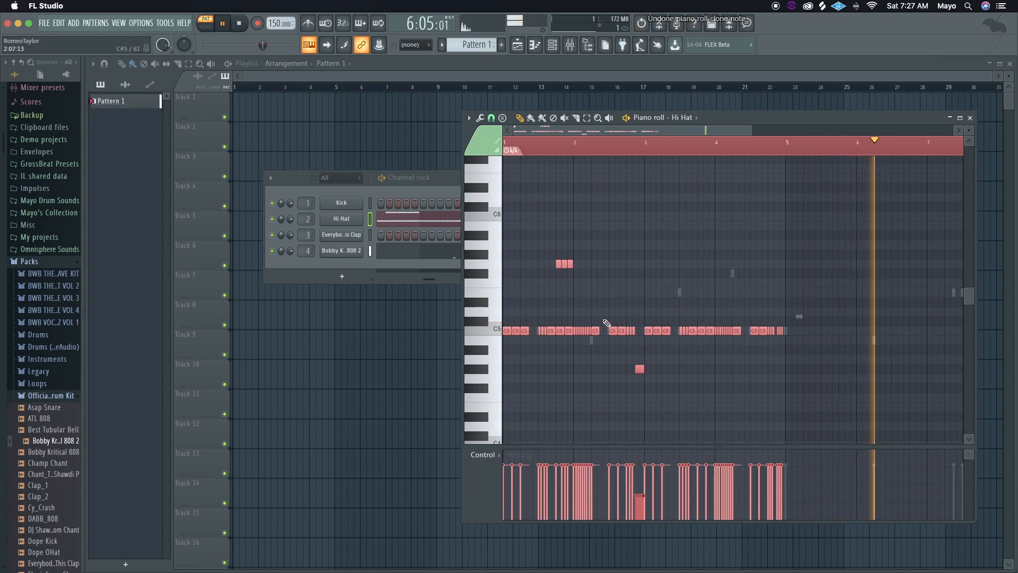
- Set the piano roll snap to Beat and duplicate the selected hi-hat notes from bar 5 onward
click(490, 117)
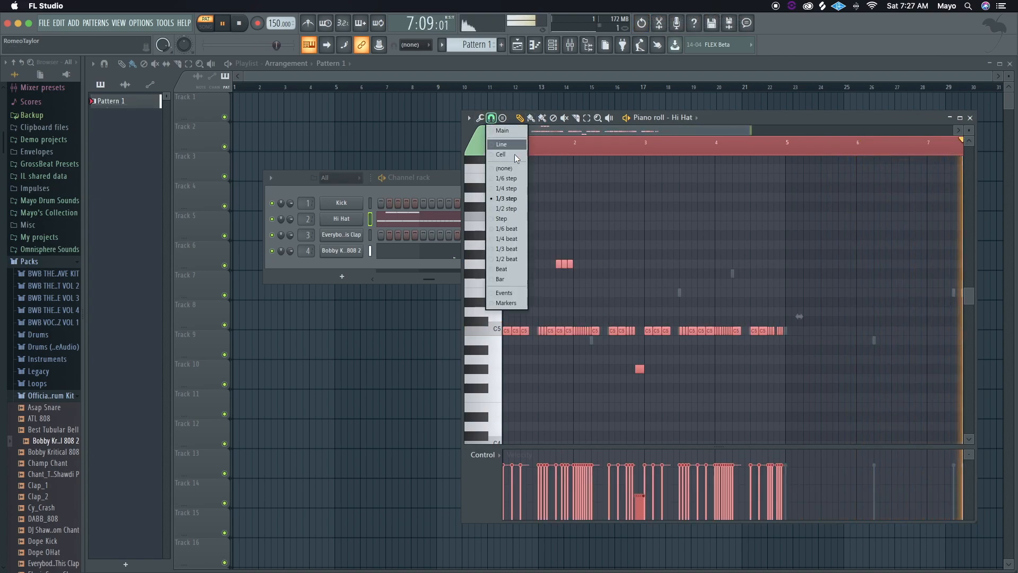
click(503, 278)
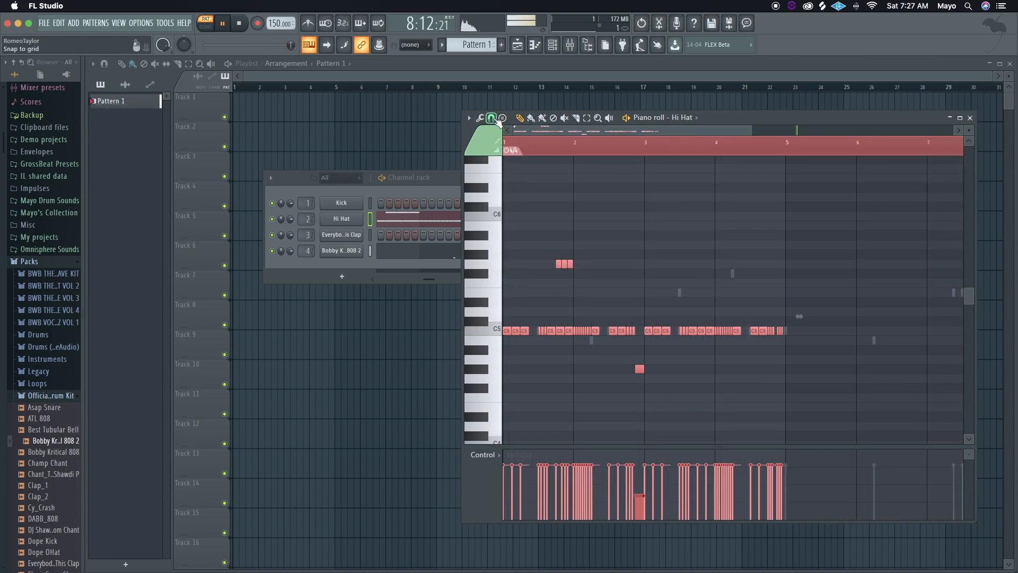
click(491, 117)
click(508, 269)
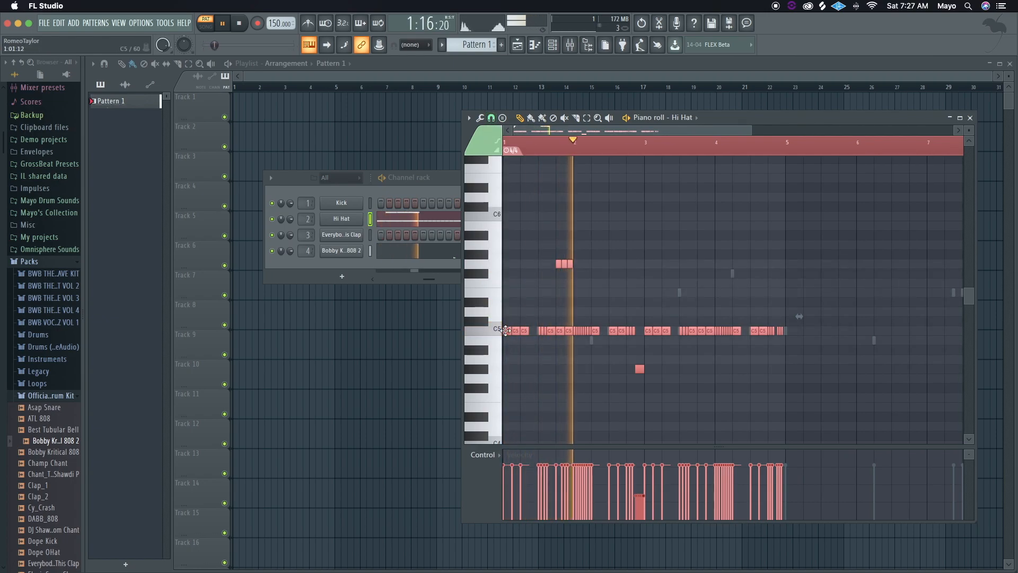
key(super+b)
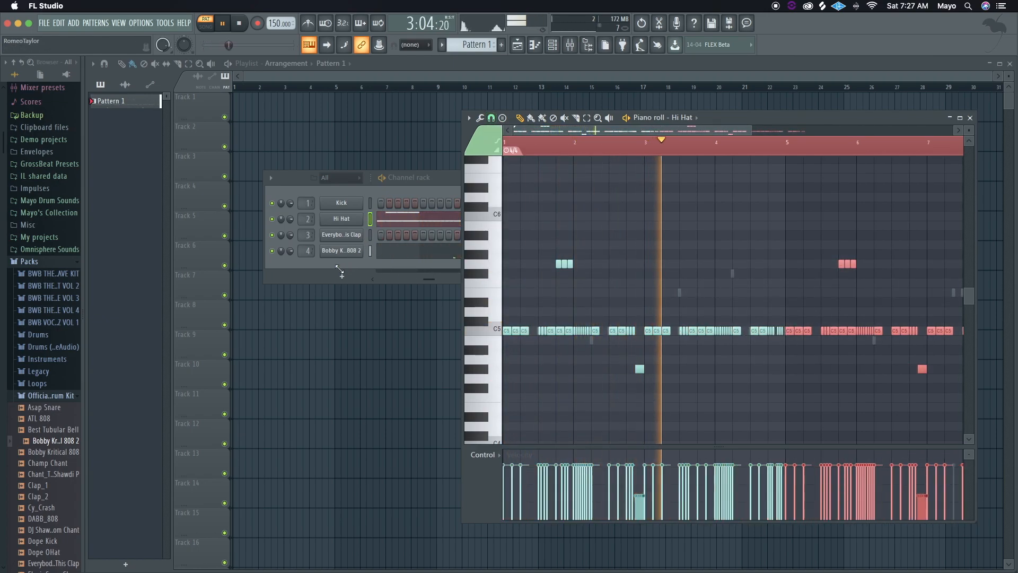
- Open the Everybody Got This Clap channel in the piano roll and duplicate its notes into bars 5 to 8
click(341, 234)
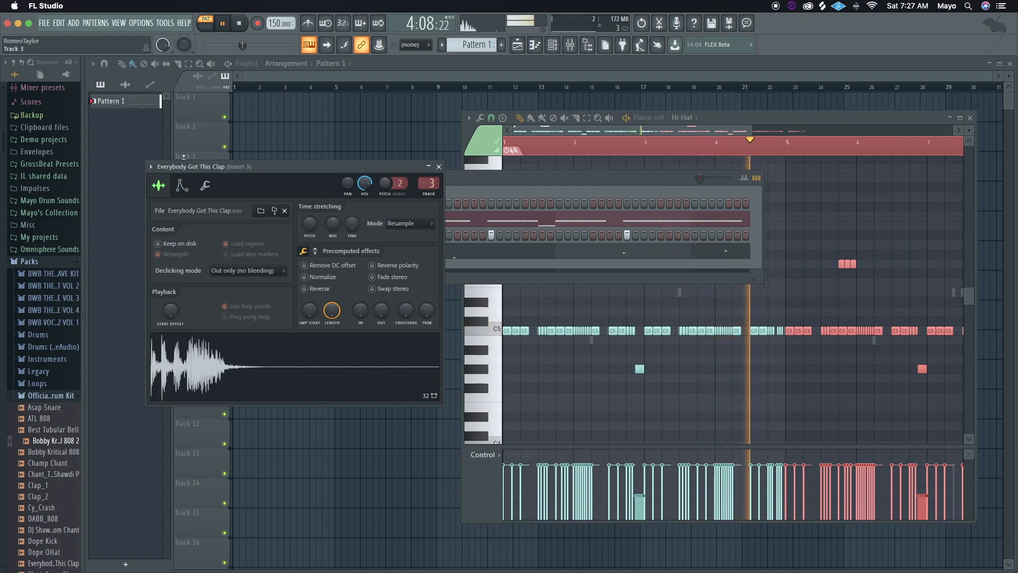
click(439, 167)
right_click(350, 235)
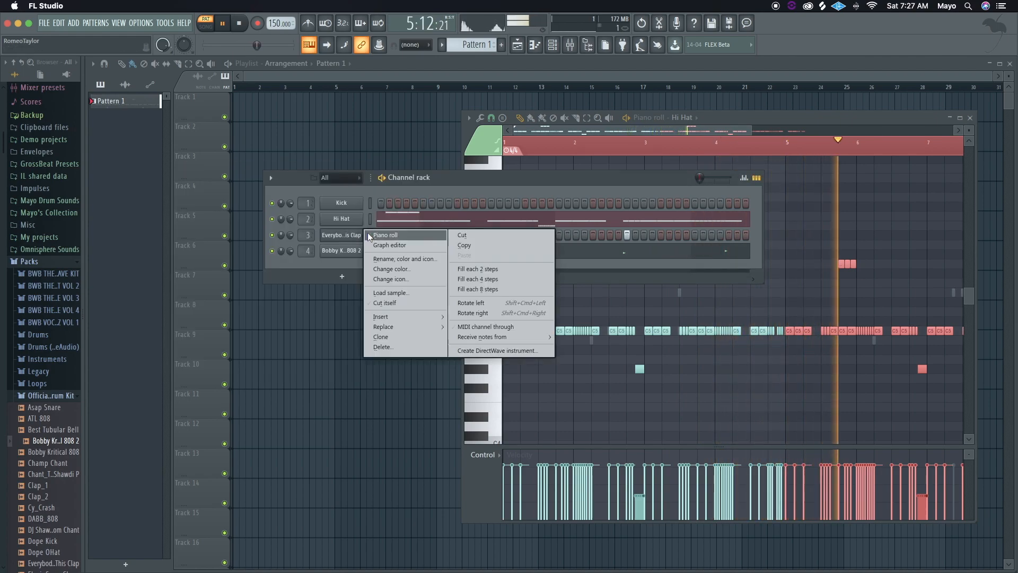
click(386, 234)
key(super+a)
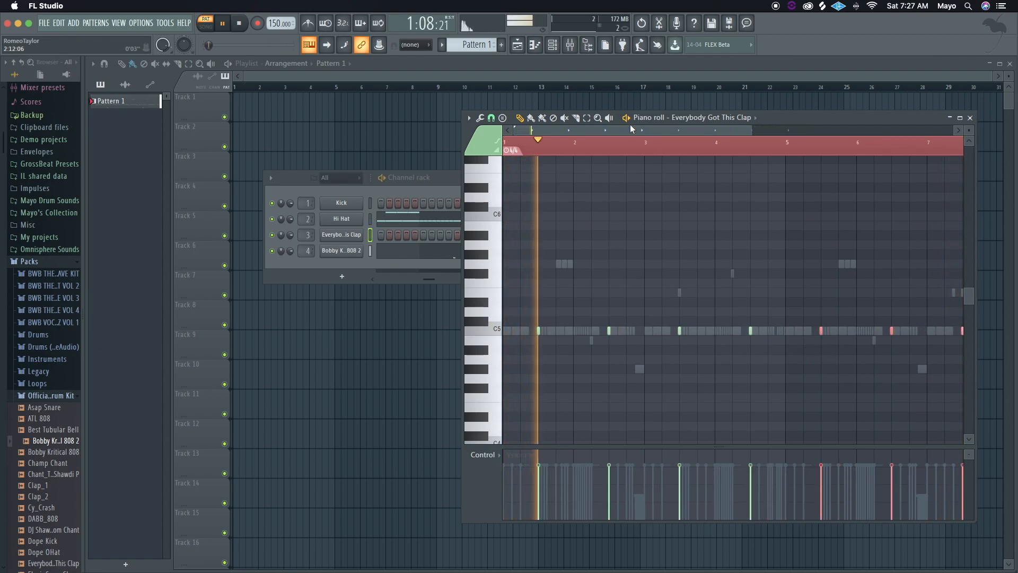
- With snap at 1/3 step, build a clap roll leading into beat 3 of bar 8 and shape its velocities into a rising ramp
drag(628, 130, 841, 160)
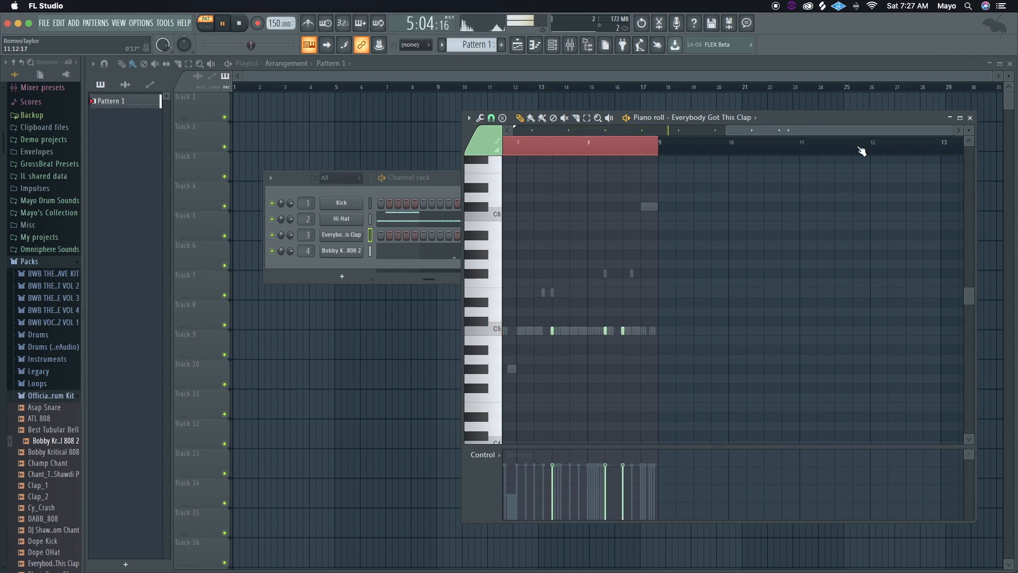
drag(803, 130, 407, 145)
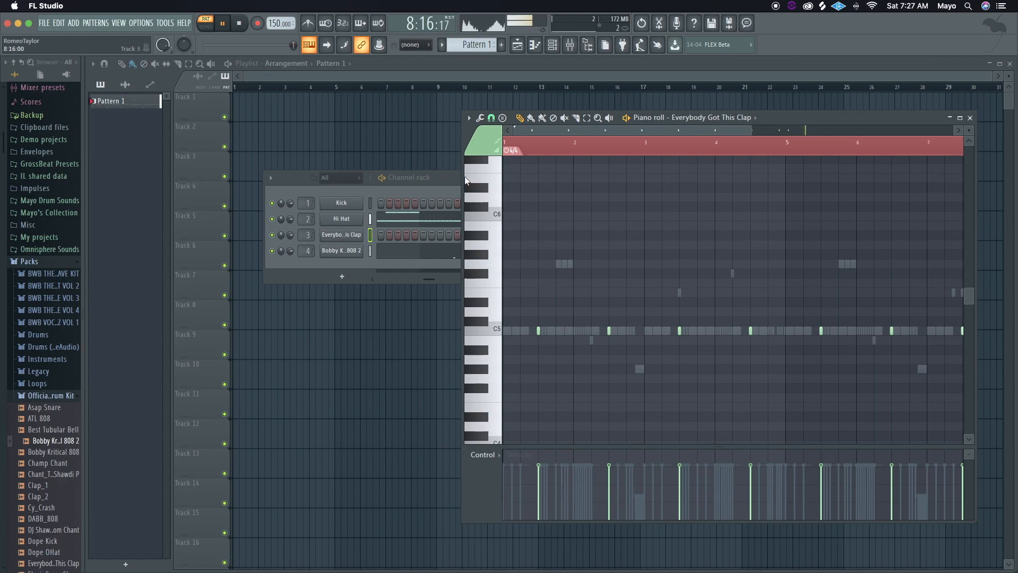
drag(666, 131, 851, 170)
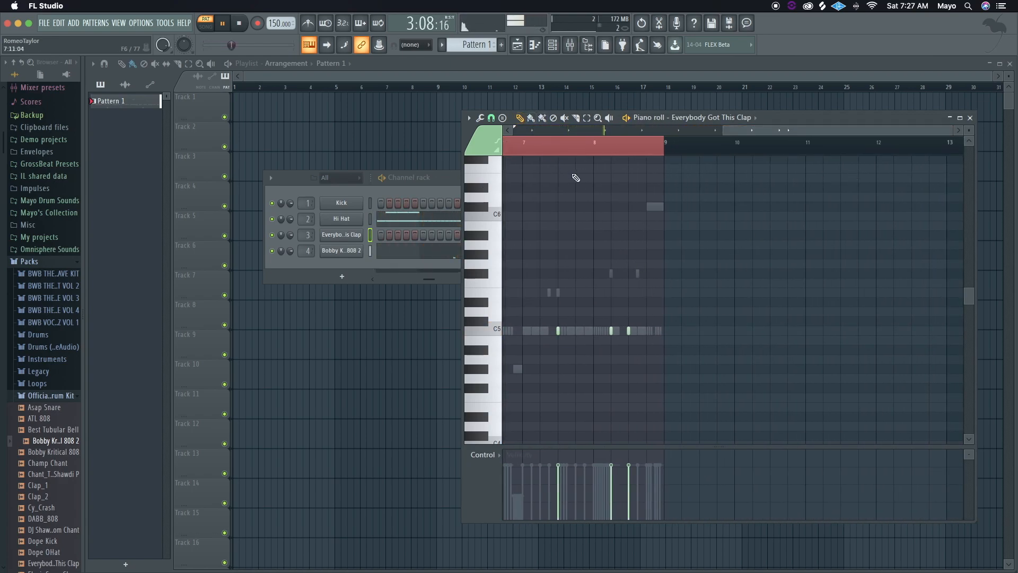
click(491, 119)
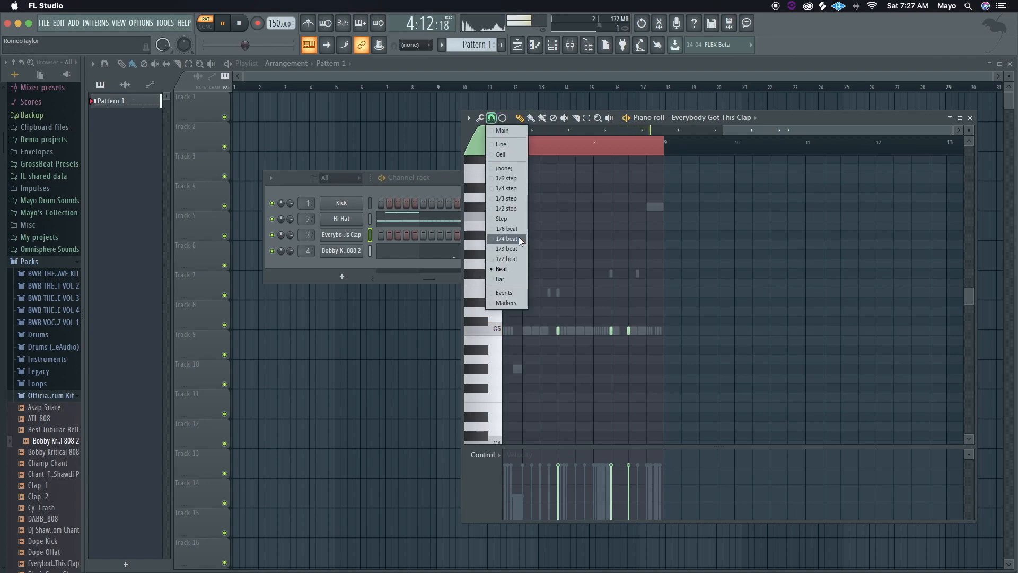
click(510, 198)
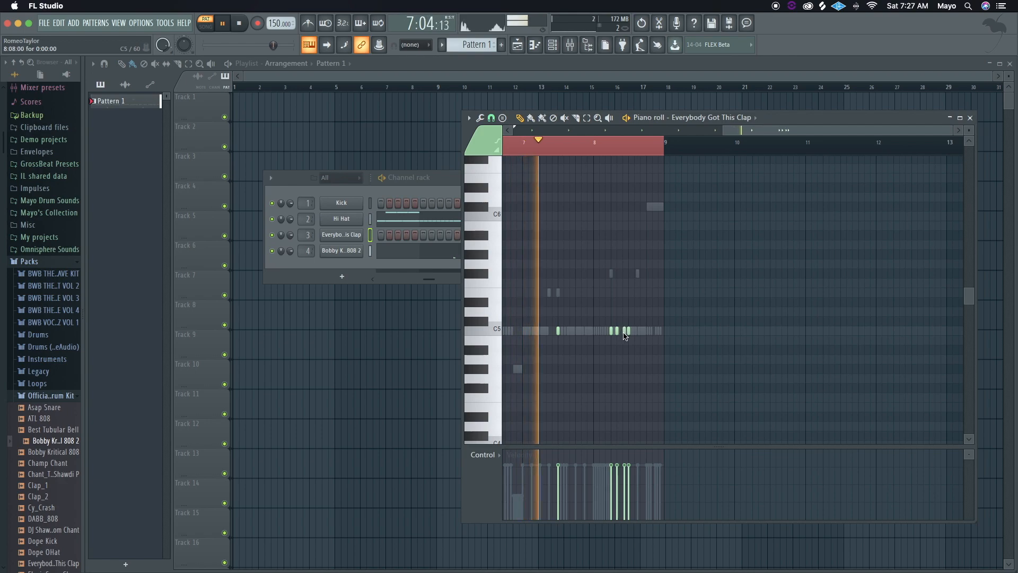
click(622, 330)
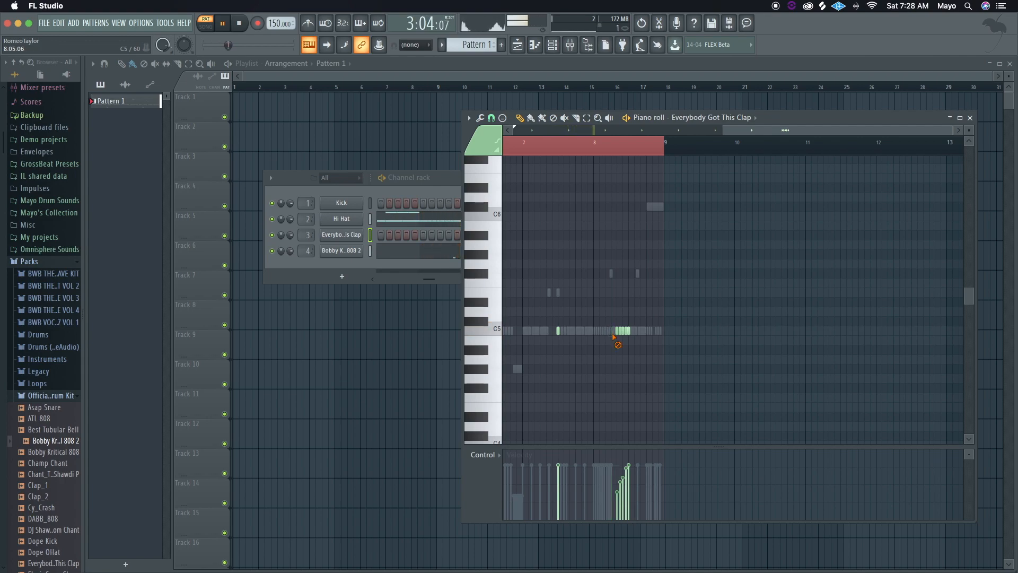
drag(615, 506, 630, 470)
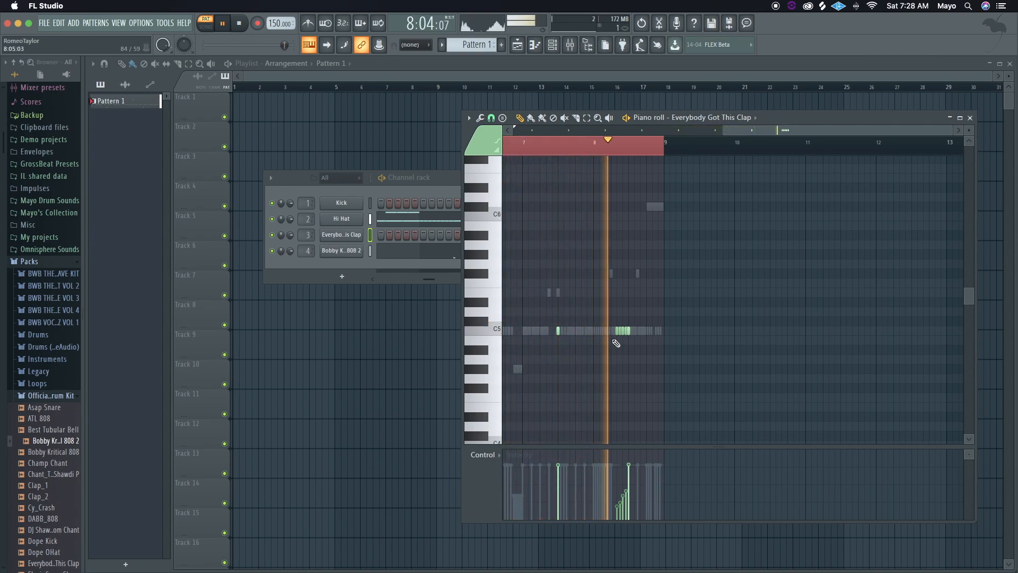
drag(621, 495, 629, 484)
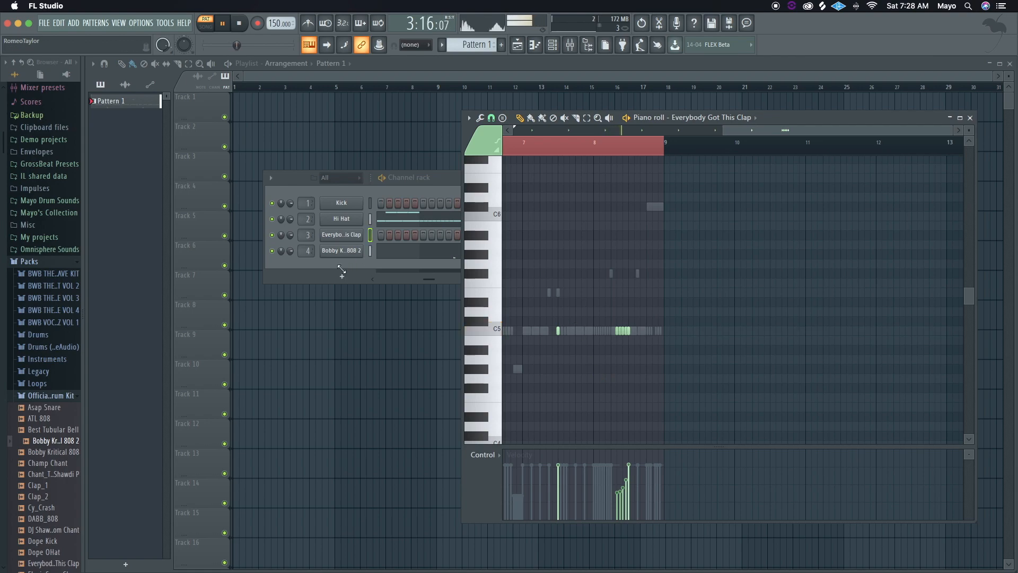
- Add a quick fade out to the Bobby Kritical 808 2 sample and set its precomputed gain boost to 5%
click(342, 250)
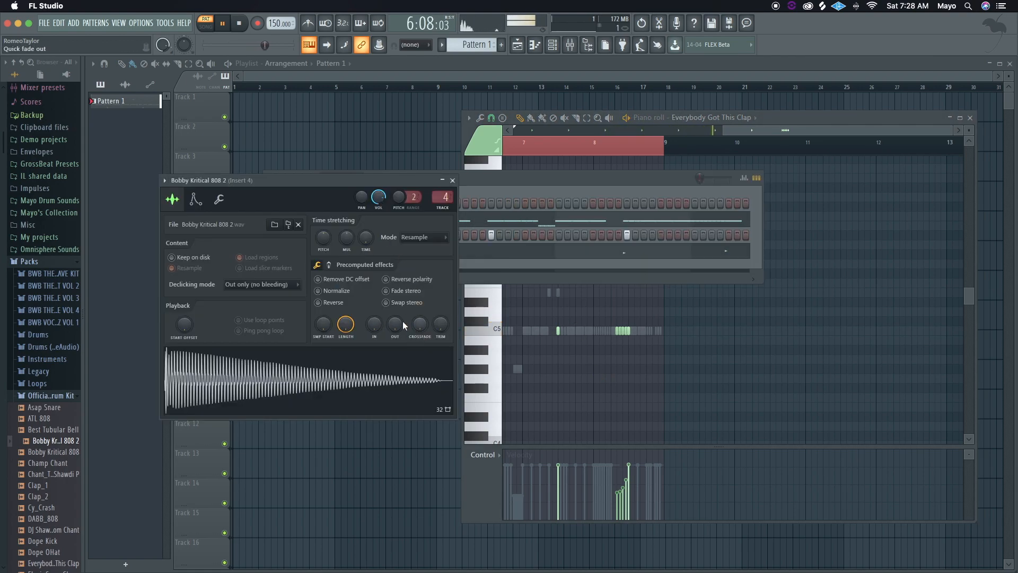
drag(395, 326, 396, 301)
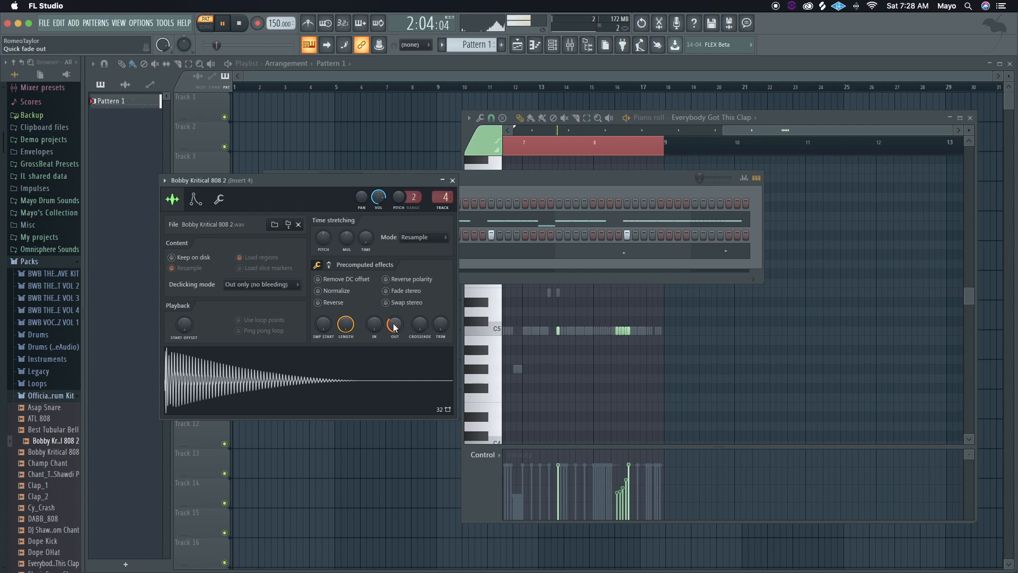
click(336, 265)
drag(321, 288, 316, 284)
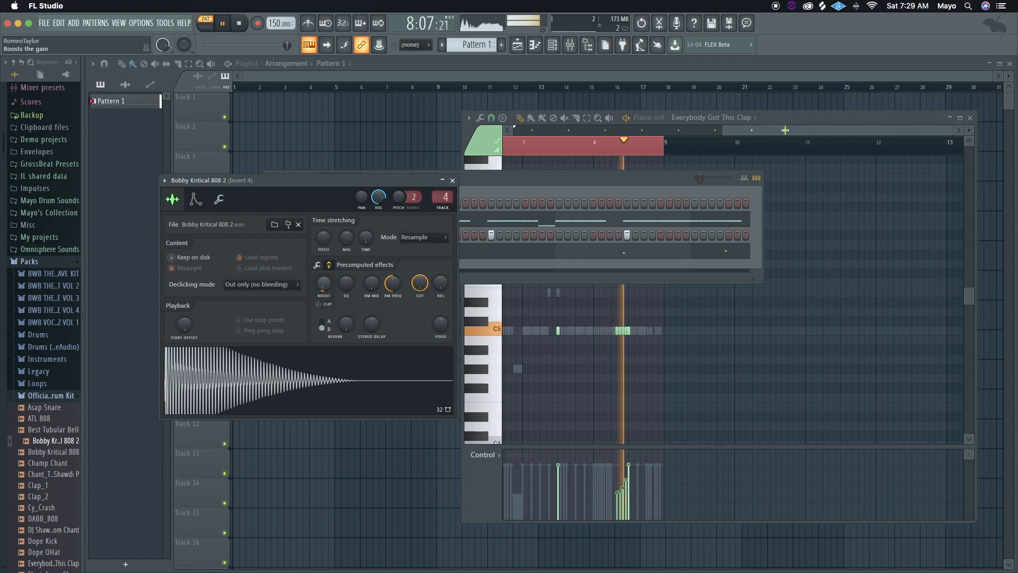
drag(327, 289, 326, 291)
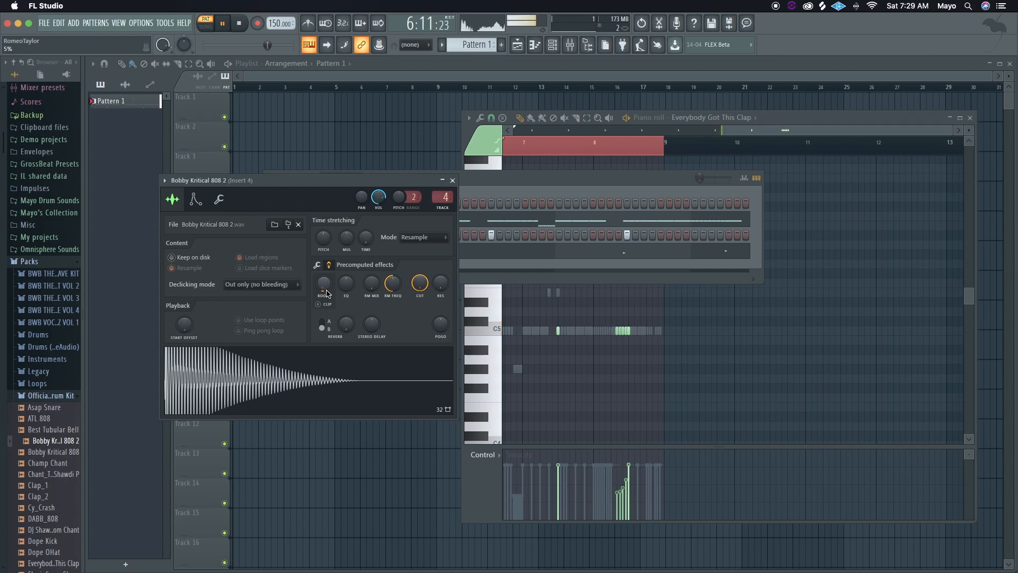
- Switch to Logic Pro X, reload the Heat Up 3 instrument on the CLASSIC GRAND track and open its interface
mouse_move(286, 571)
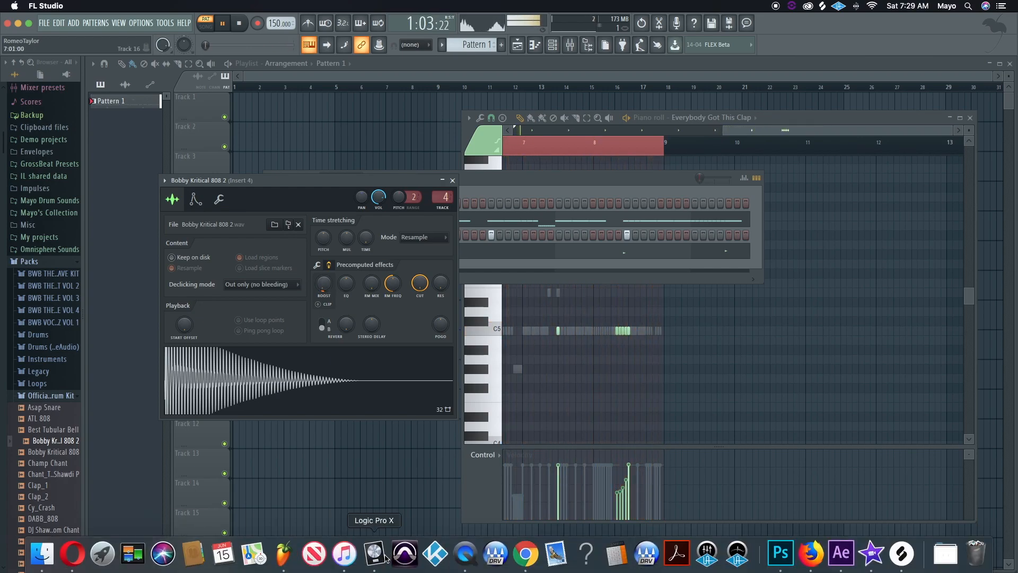
click(385, 555)
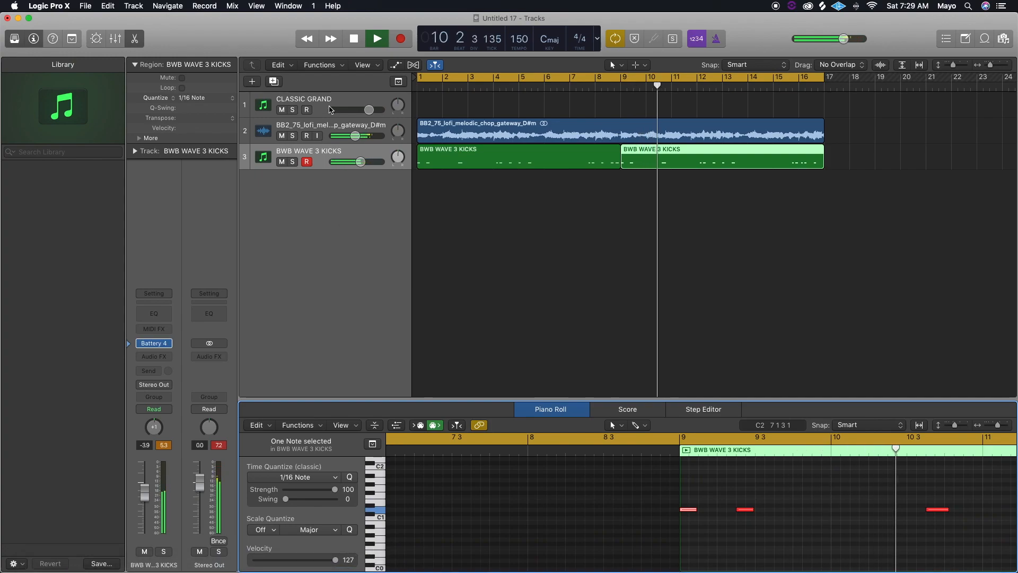
click(329, 109)
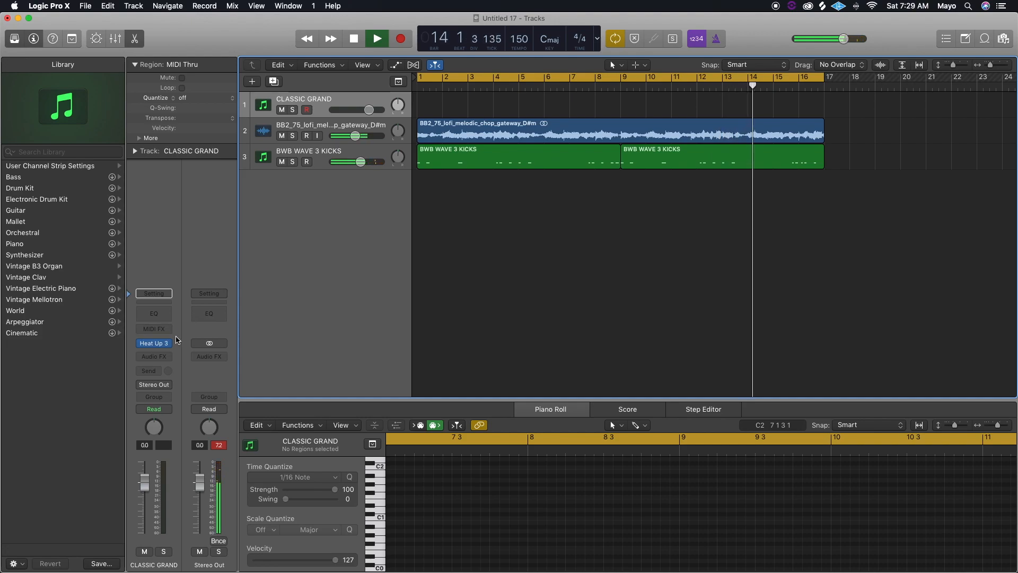
click(170, 343)
mouse_move(238, 352)
click(281, 351)
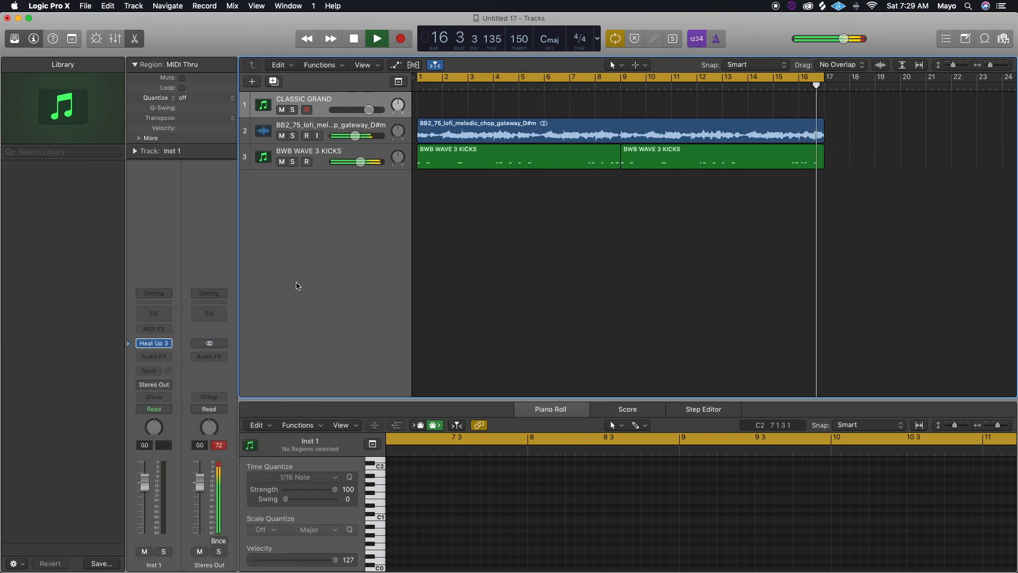
click(152, 343)
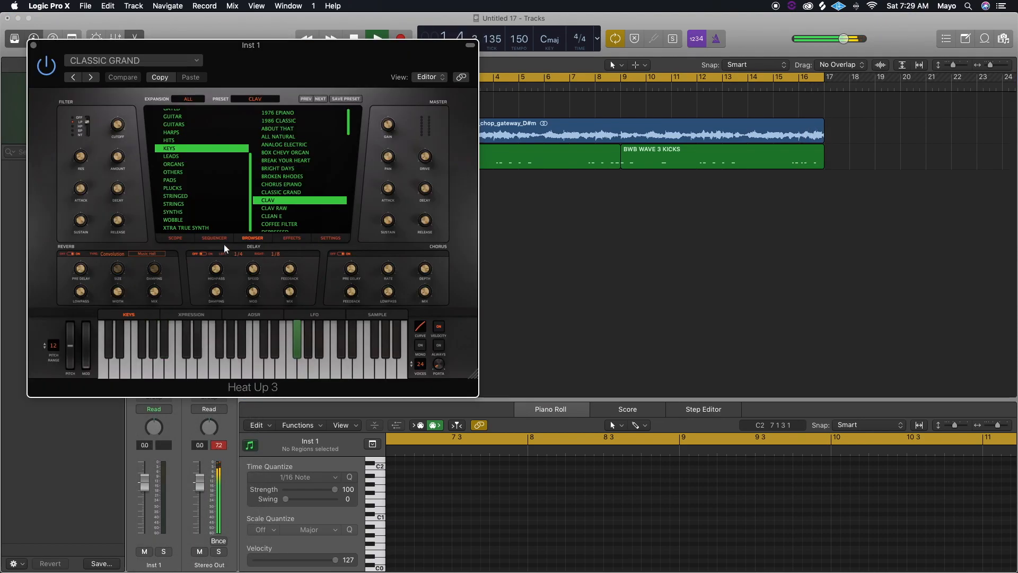
- Load the BLUE ASTON preset from the LEADS category in Heat Up 3 and lower its channel volume to -6.0 dB
click(185, 156)
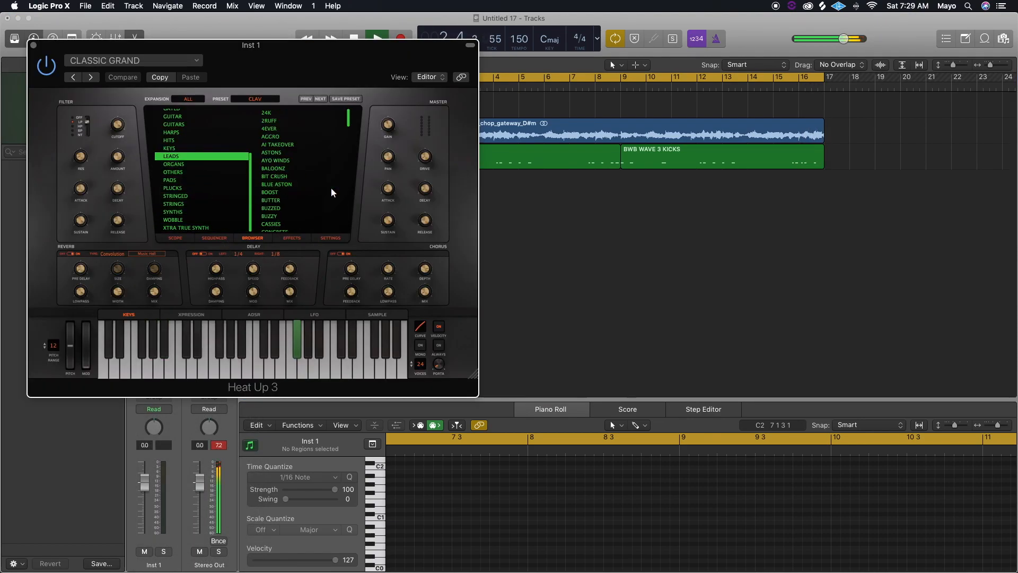
click(311, 169)
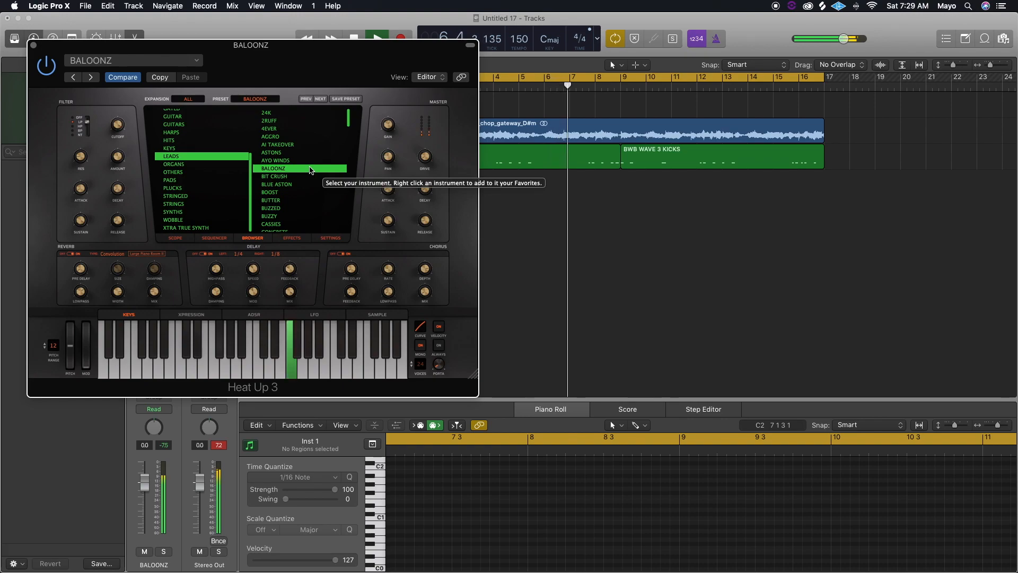
click(294, 184)
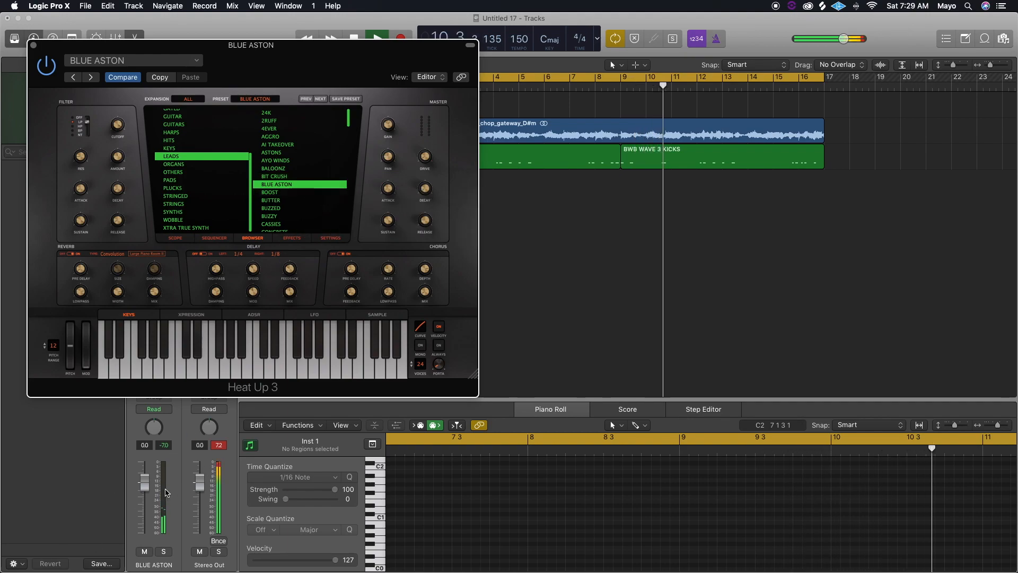
drag(140, 489, 142, 498)
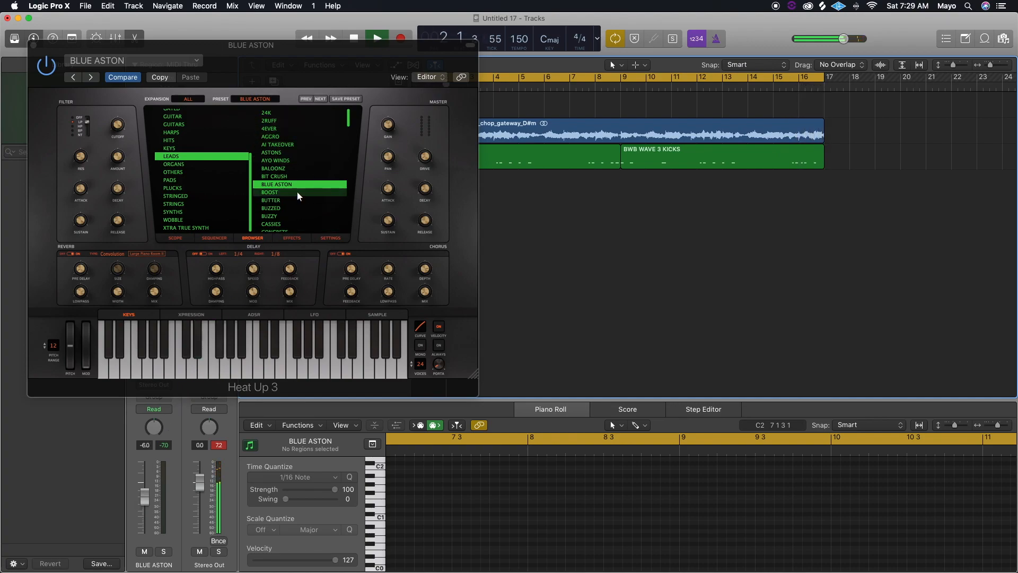
- Audition the Heat Up 3 LEADS presets from BUTTER through FAR TOO SEXY against the playing loop
click(299, 205)
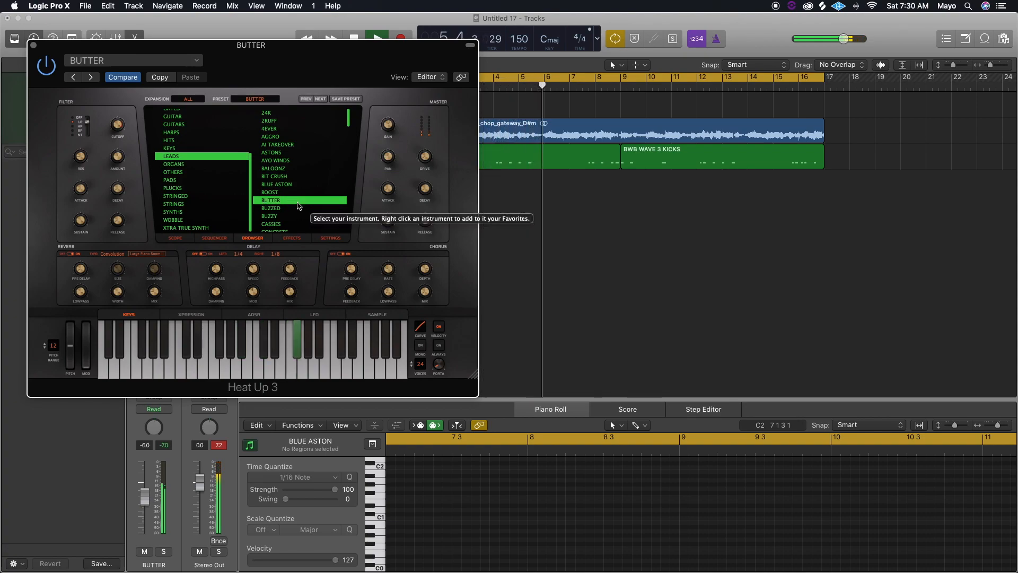
key(Down)
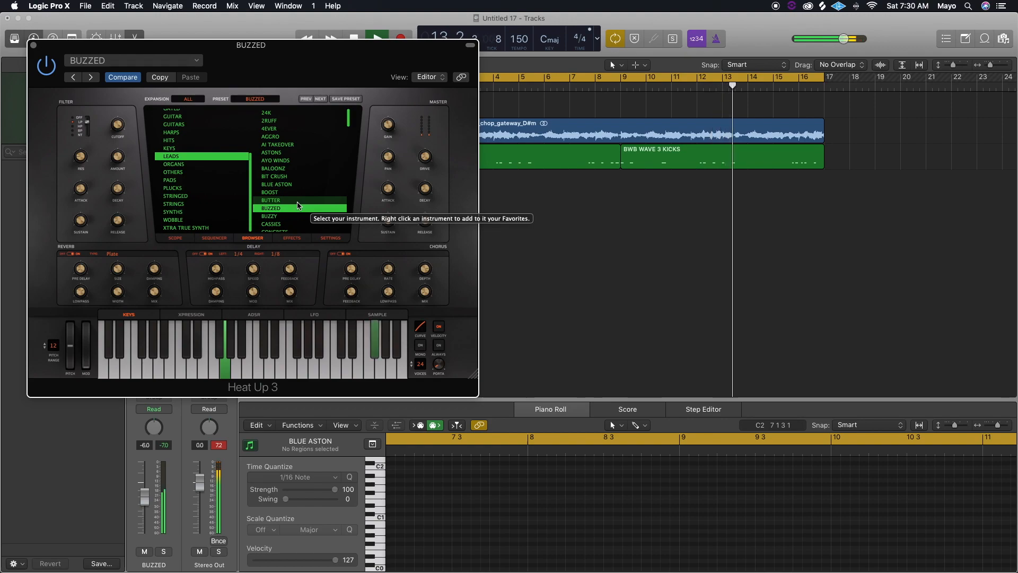
key(Down)
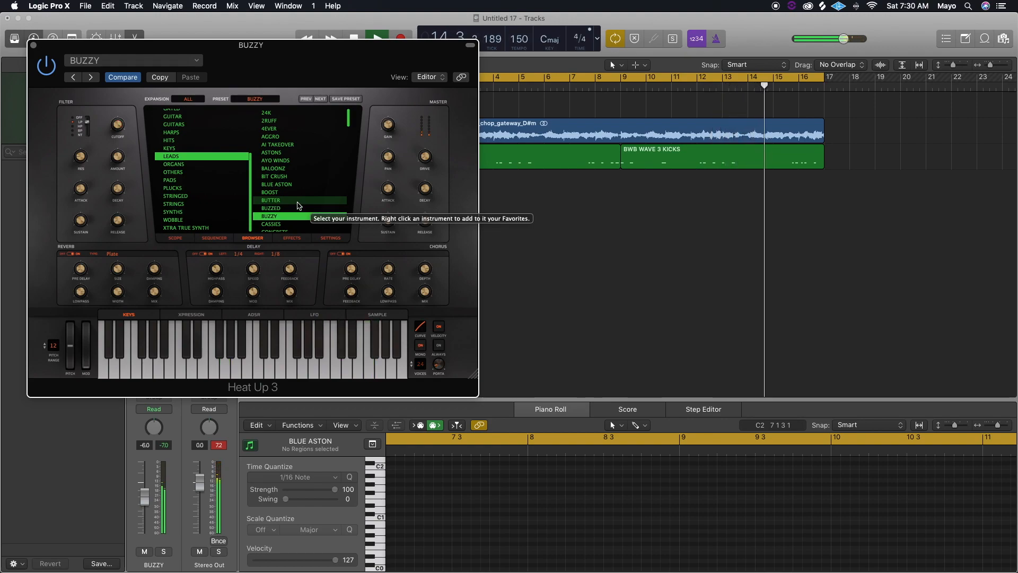
key(Down)
key(Down)
key(Down)
key(Down)
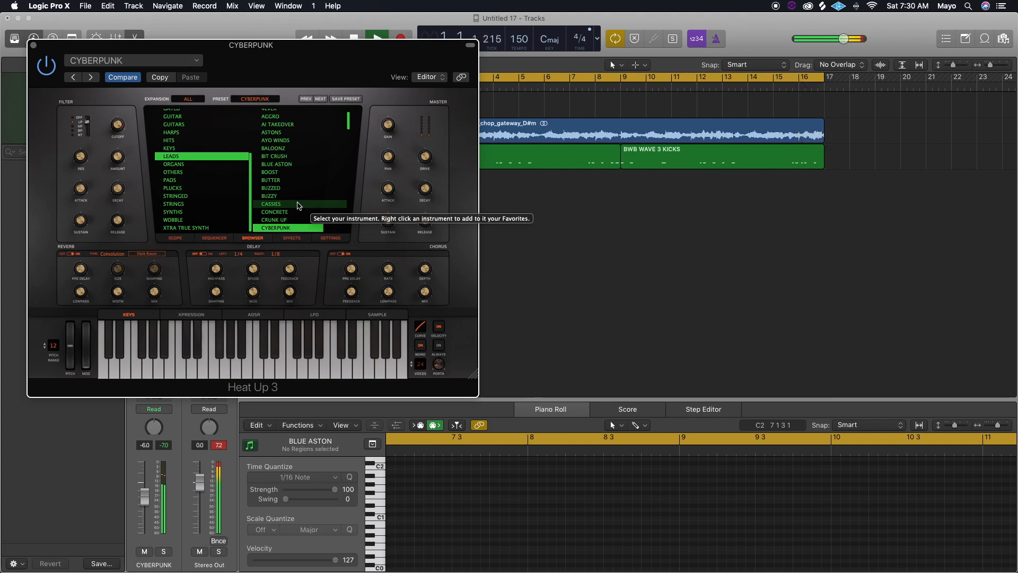
key(Down)
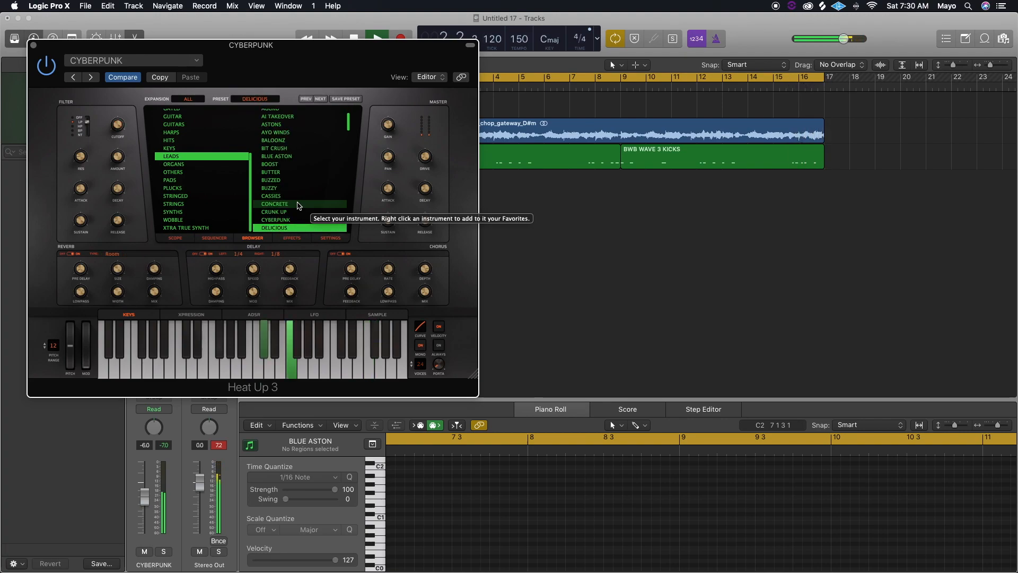
key(Down)
key(Down)
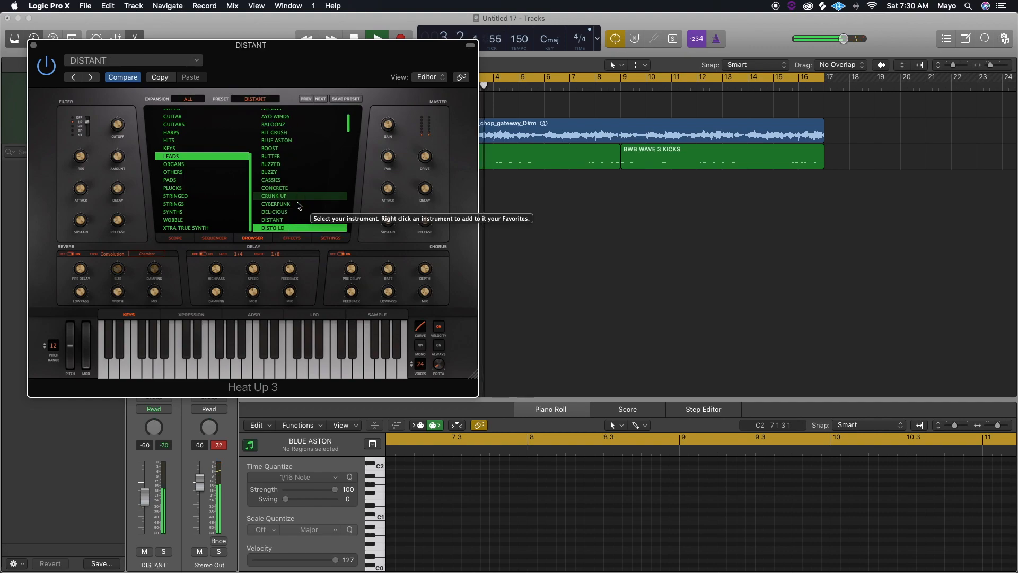
key(Down)
key(Down)
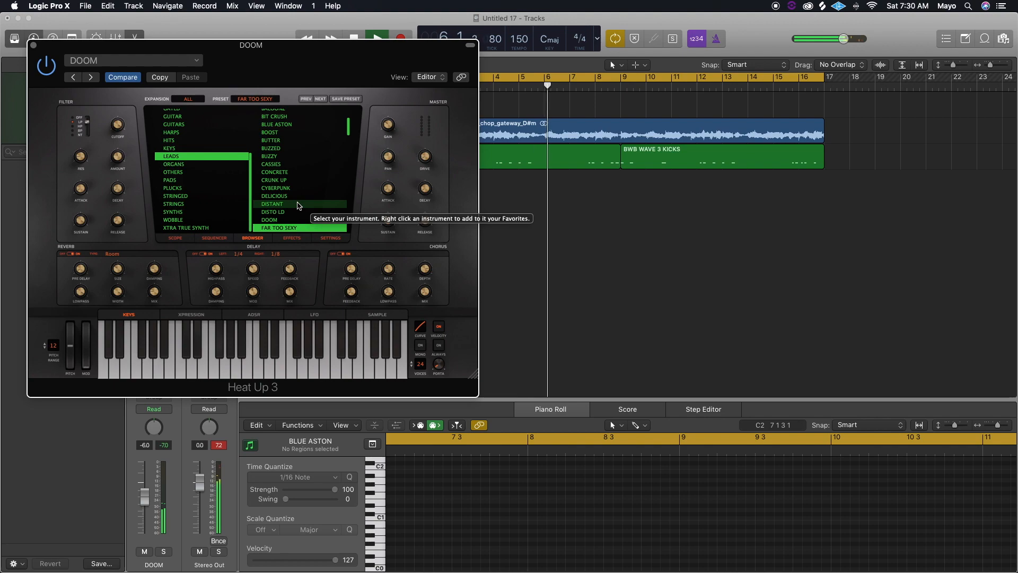
scroll(299, 205, down, 3)
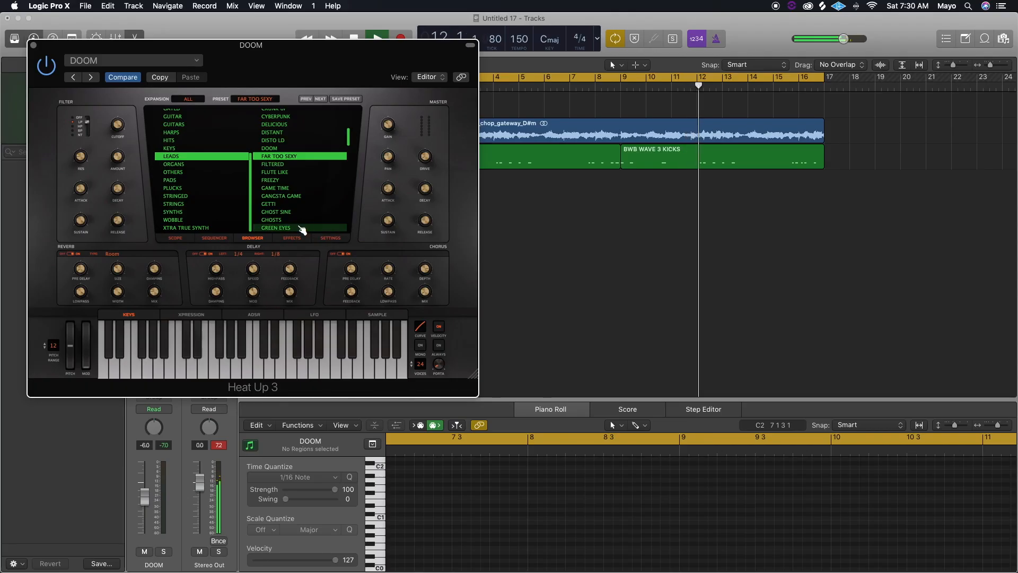
- Audition further Heat Up 3 LEADS presets from GREEN EYES through INFINITE and close the instrument's interface
click(298, 228)
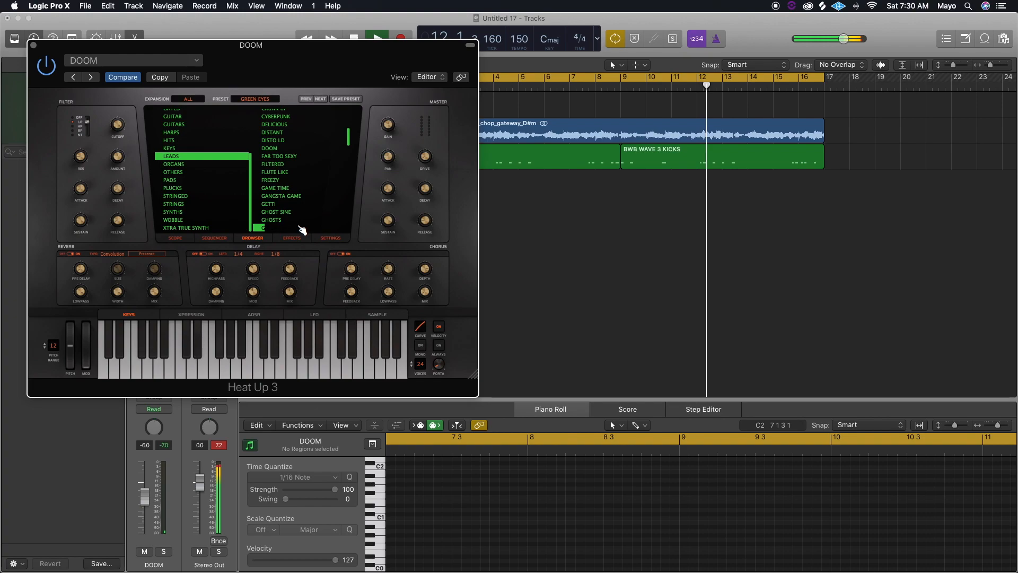
key(Up)
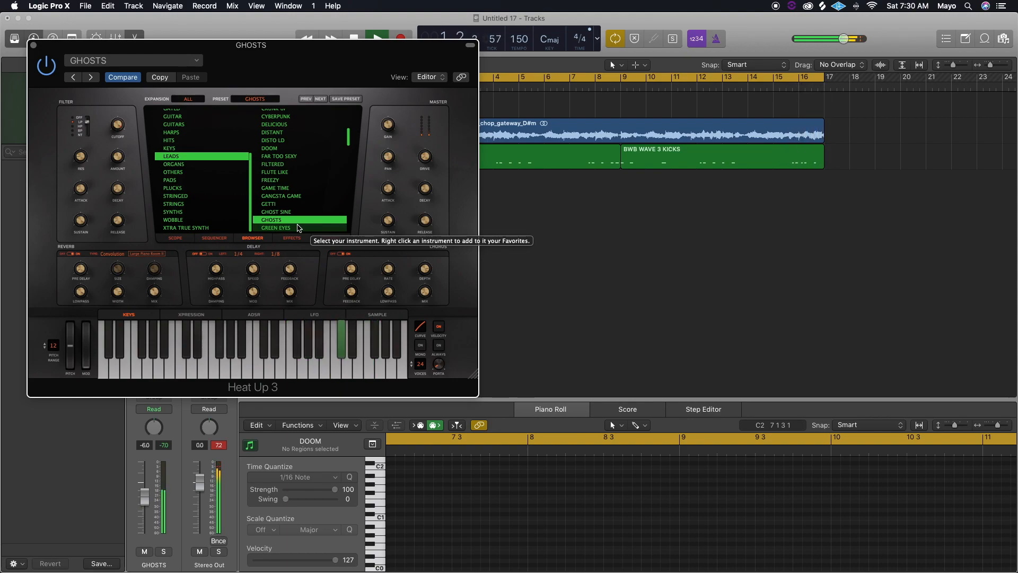
click(299, 228)
click(298, 228)
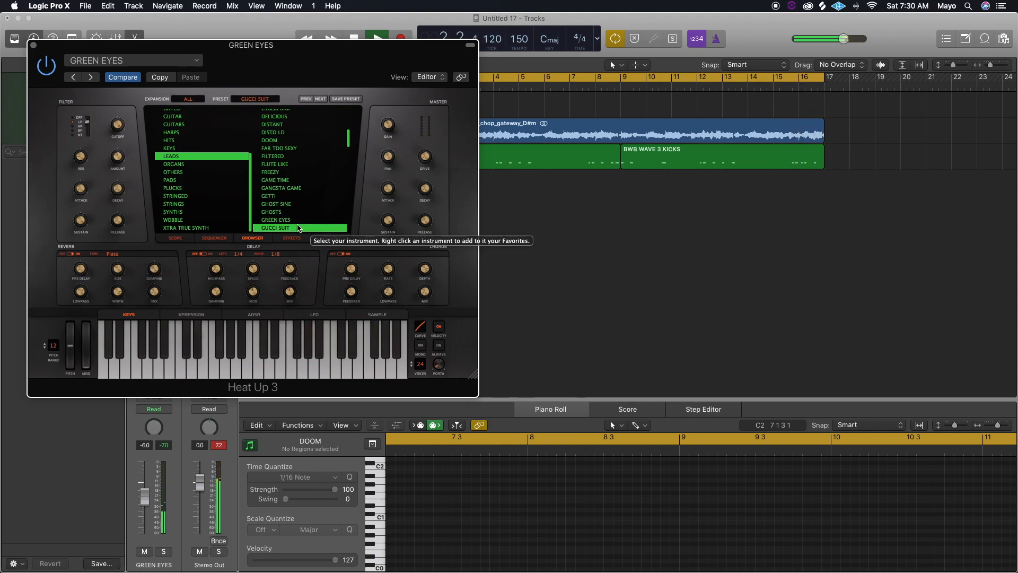
click(298, 228)
click(299, 228)
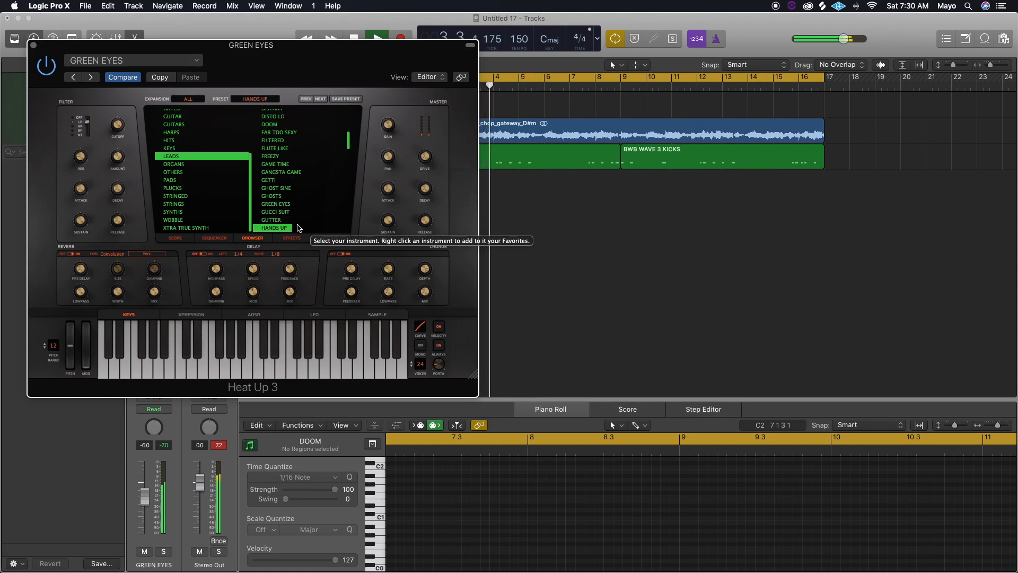
click(298, 228)
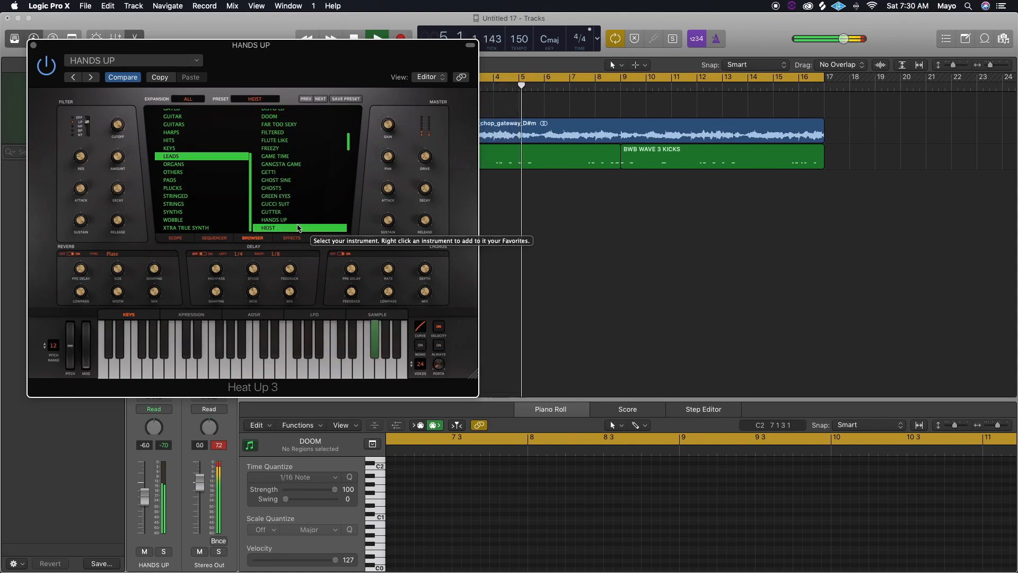
click(299, 228)
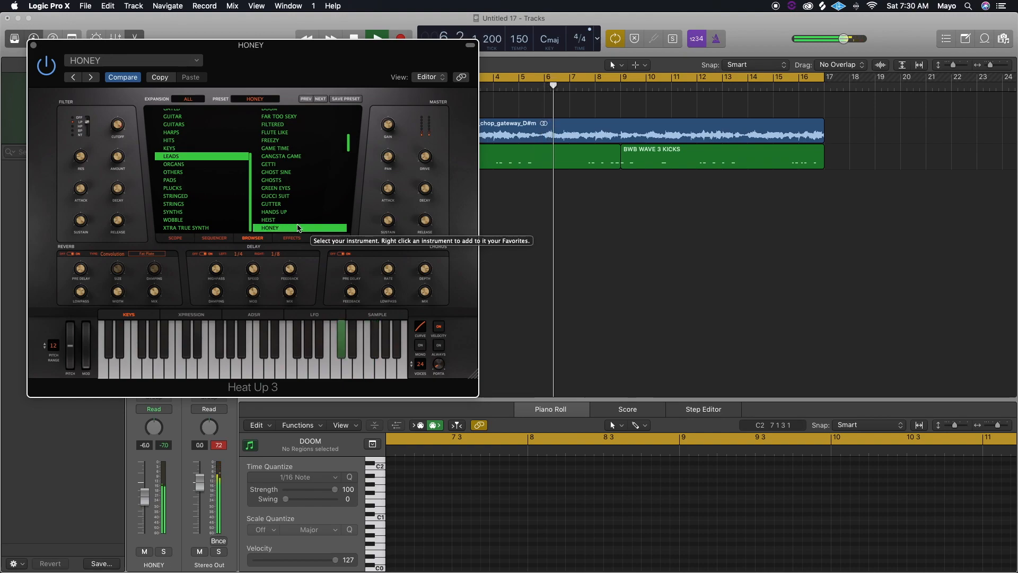
click(298, 228)
click(298, 227)
scroll(299, 227, down, 1)
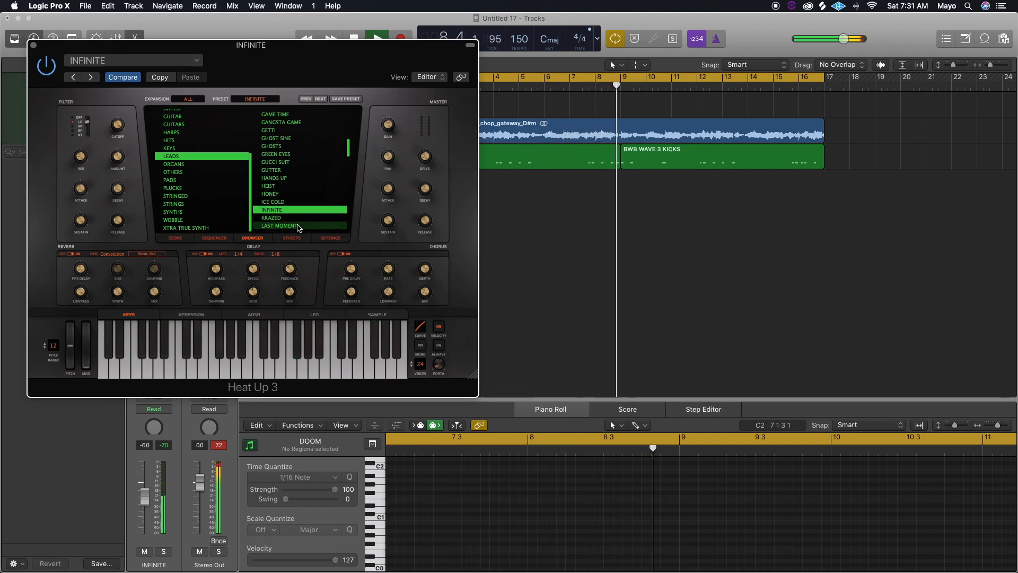
drag(37, 45, 37, 45)
click(33, 45)
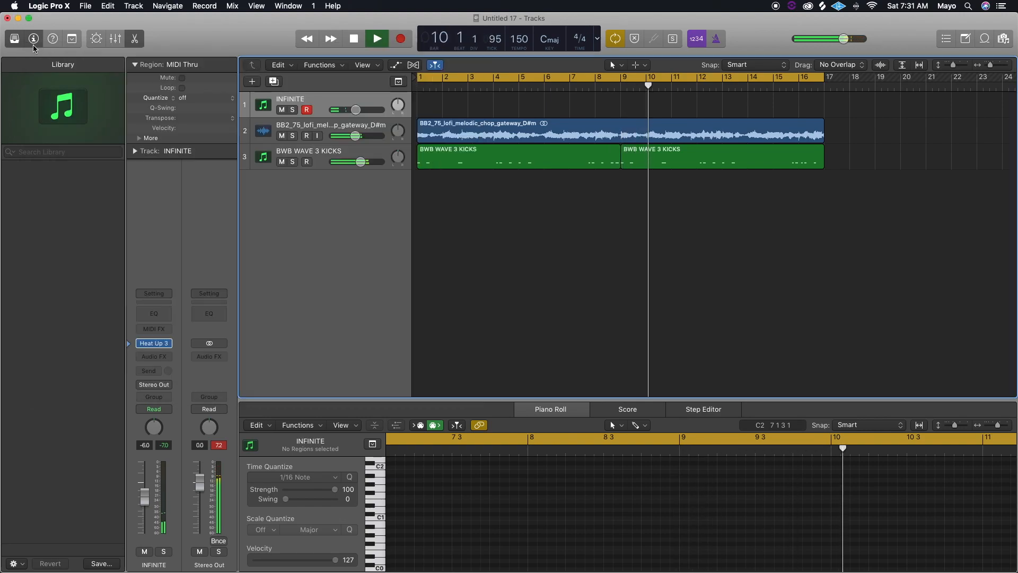
- Replace the Heat Up 3 instrument on the first track with Omnisphere and dismiss its splash screen
click(151, 344)
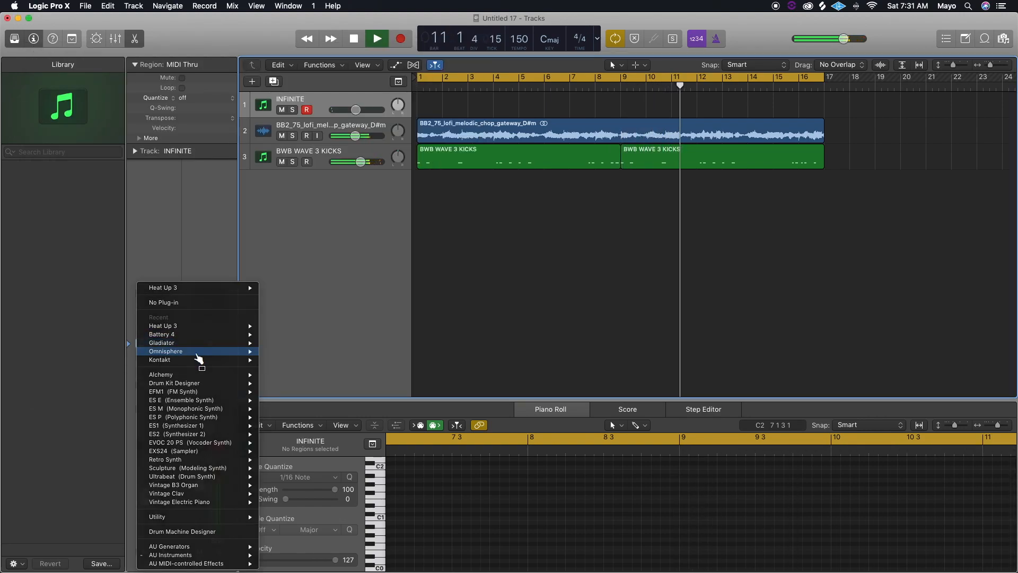
click(198, 352)
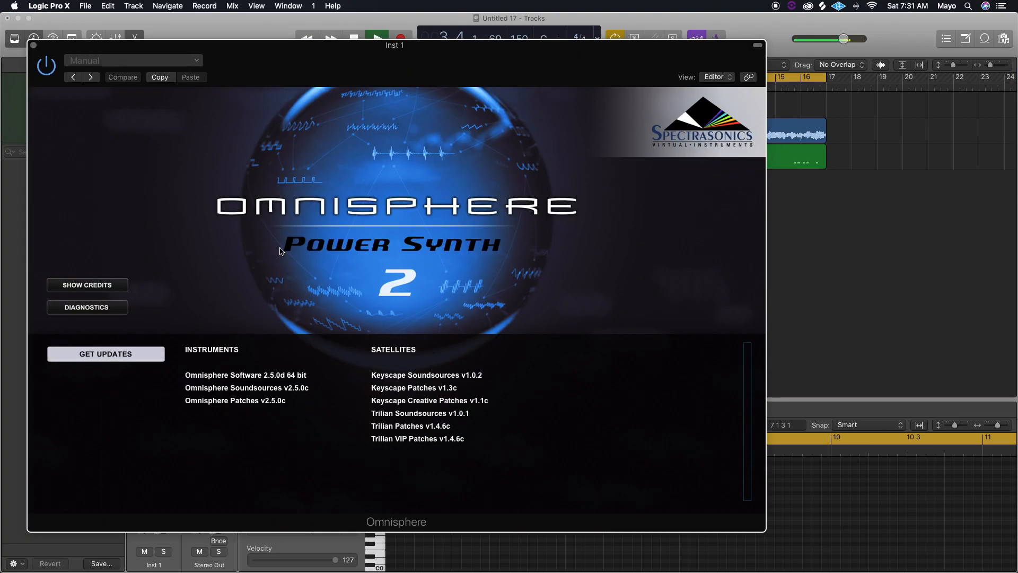
click(585, 200)
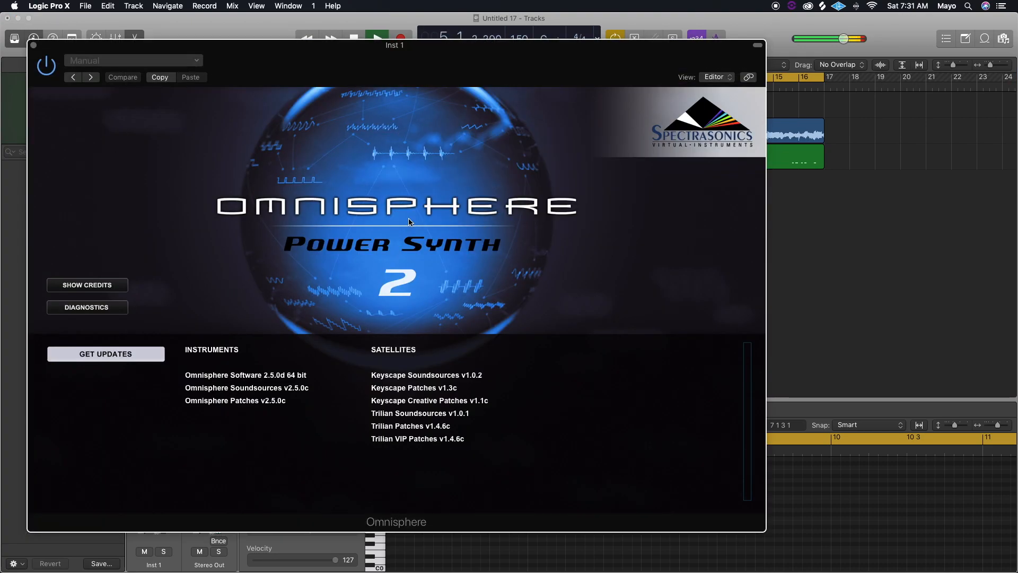
- Browse all Omnisphere directories, load the A Way patch from the _(VSTi_SoundBank)_Spectrasonics category and close the instrument's interface
click(125, 127)
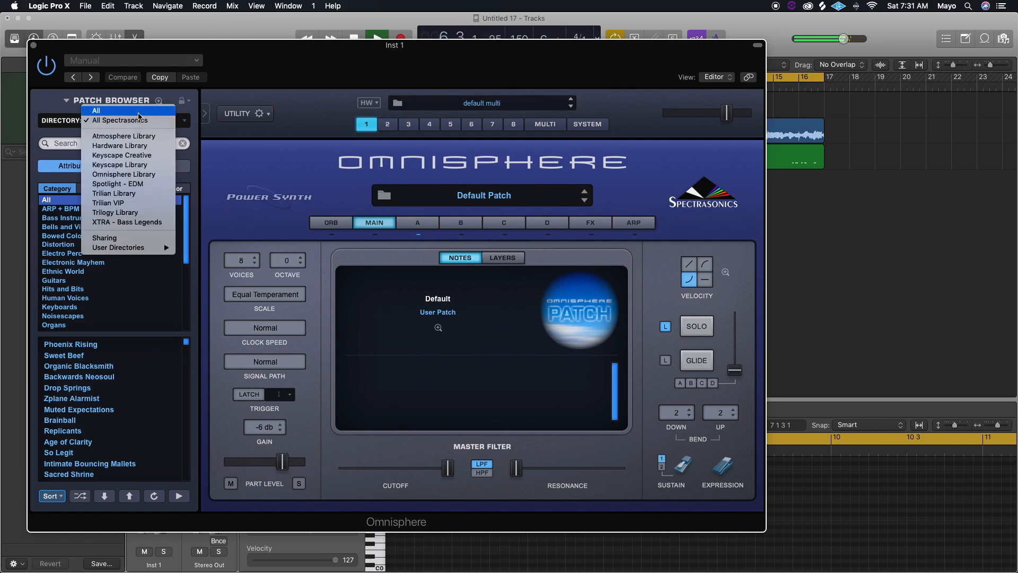
click(138, 111)
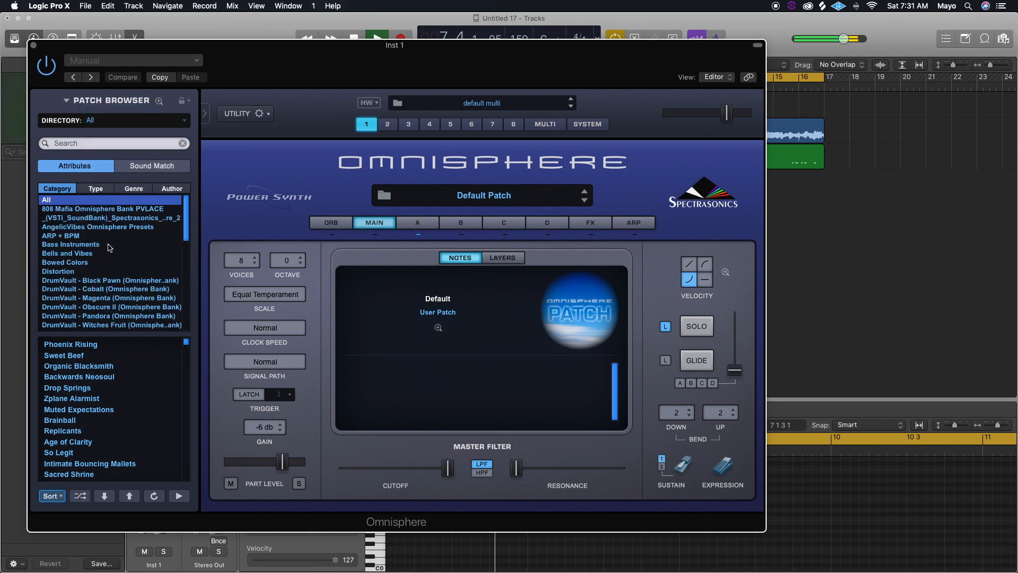
click(120, 219)
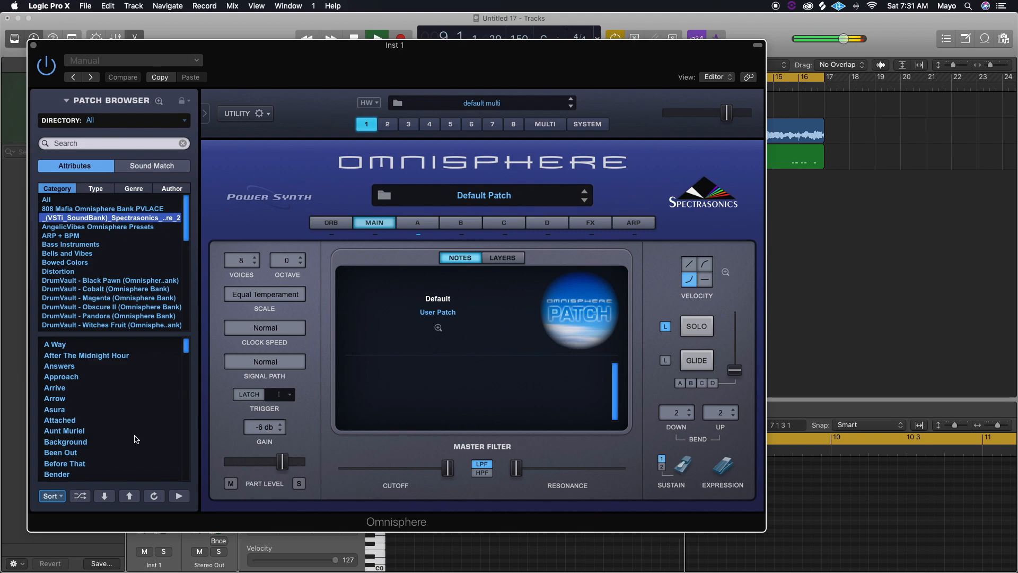
click(100, 348)
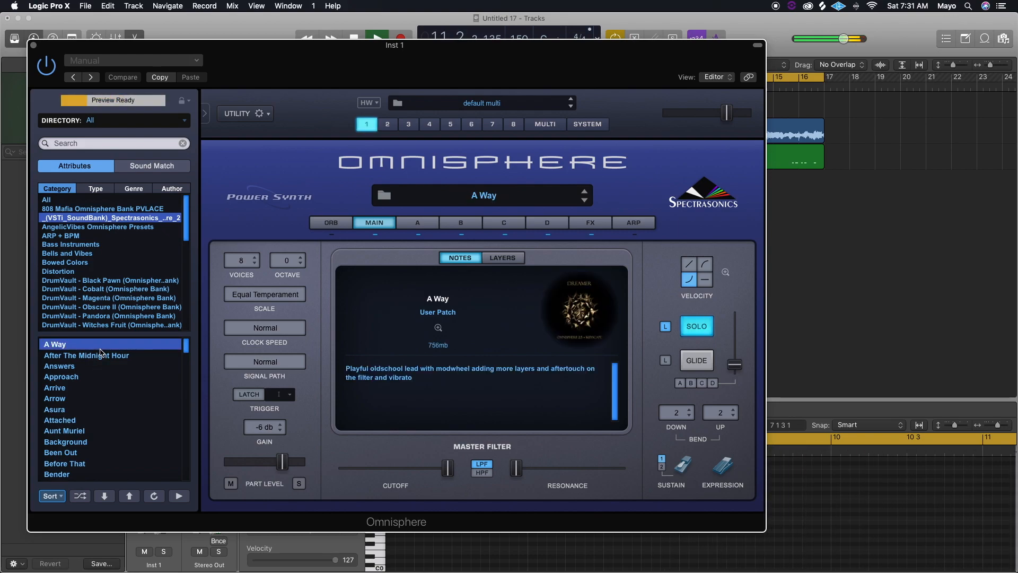
drag(295, 43, 686, 78)
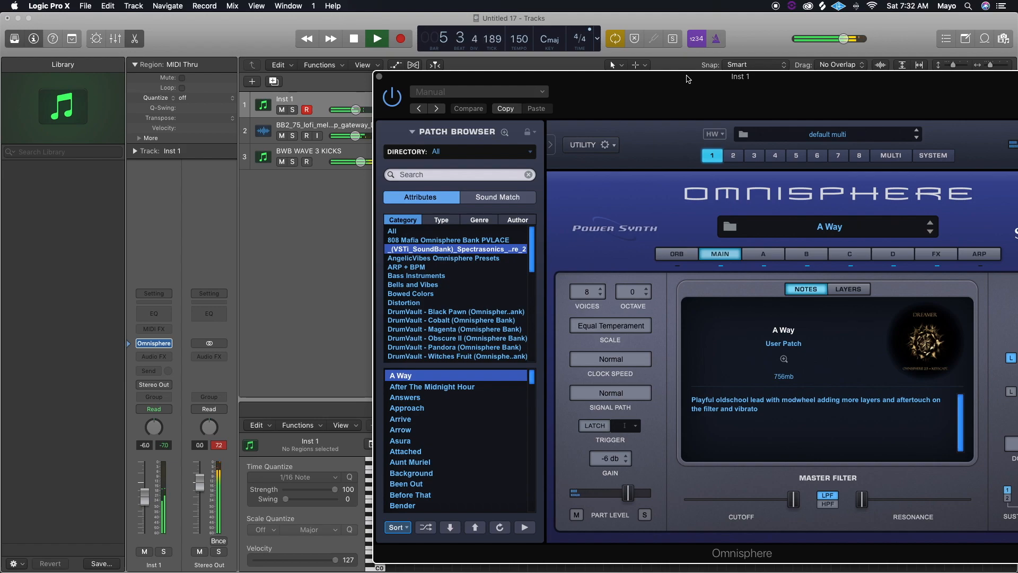
click(380, 78)
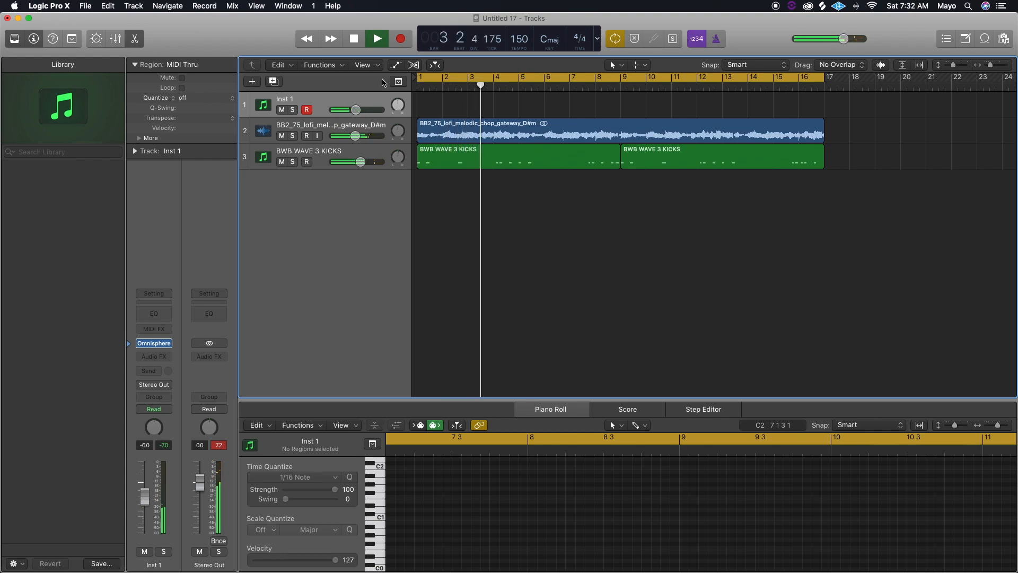
- Record a four-bar lead melody on the Inst 1 track from bar 1 and lower its short last note by one semitone
key(r)
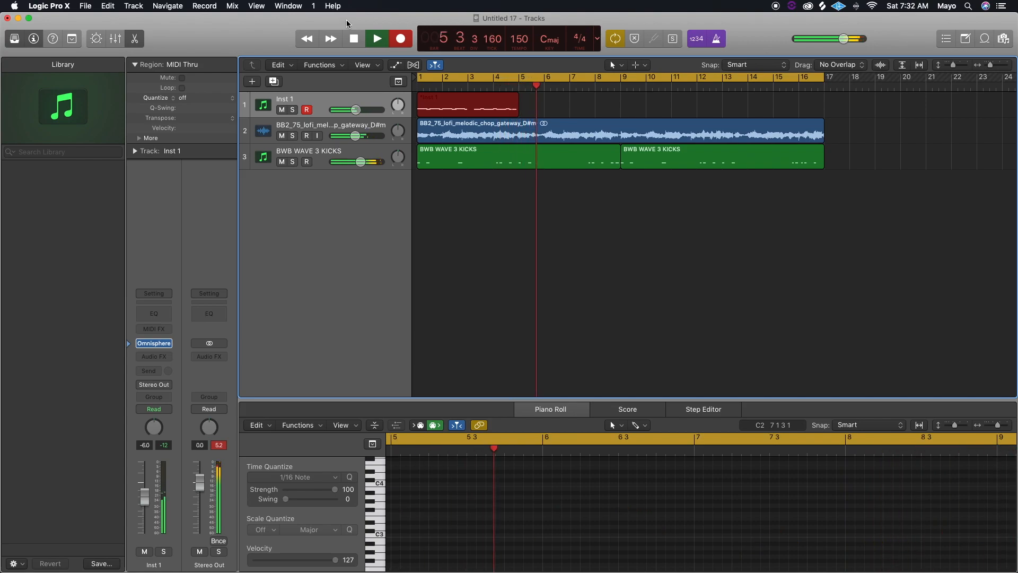
key(space)
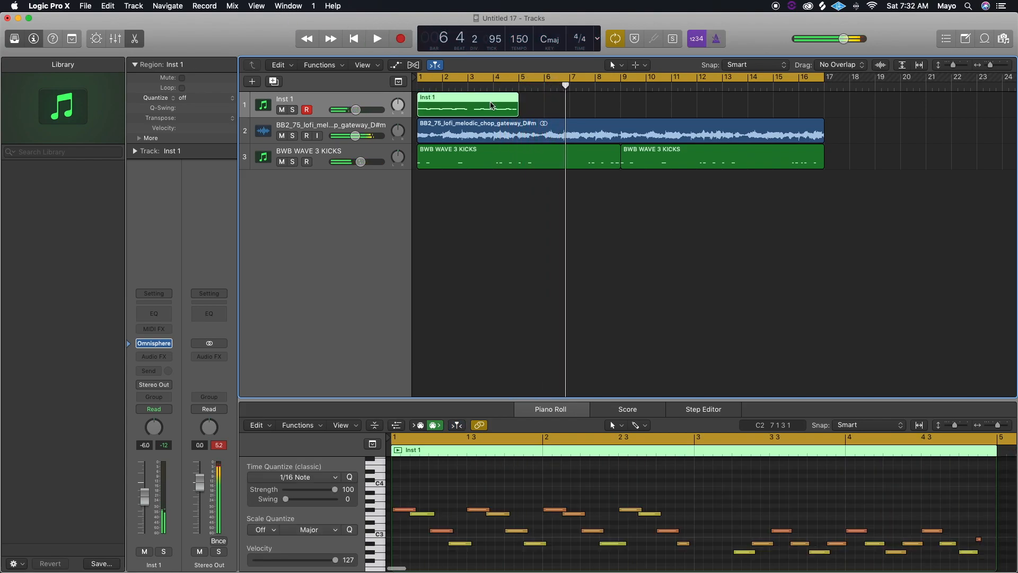
key(e)
scroll(648, 260, right, 1)
key(p)
scroll(827, 479, right, 3)
drag(947, 521, 895, 514)
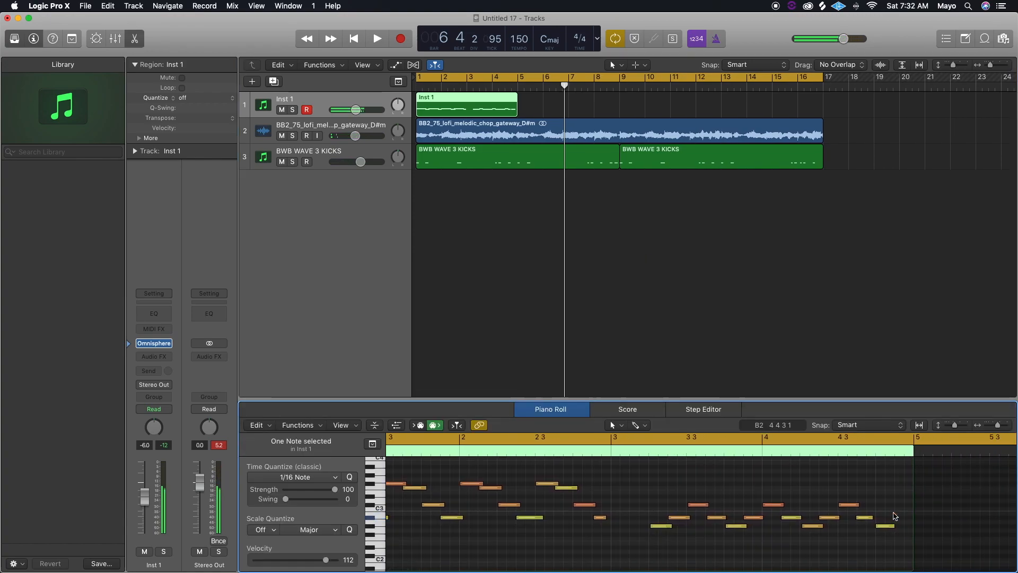
- Quantize the Inst 1 lead region to 1/16 notes and repeat it three times to fill the loop up to bar 17
key(space)
click(502, 111)
key(q)
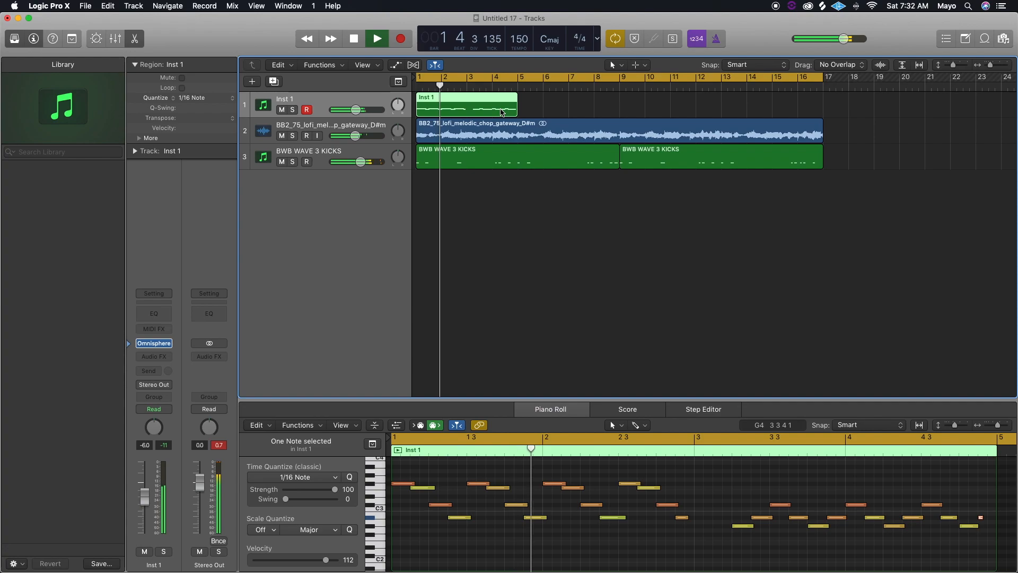
key(super+r)
key(super+r)
key(super+r)
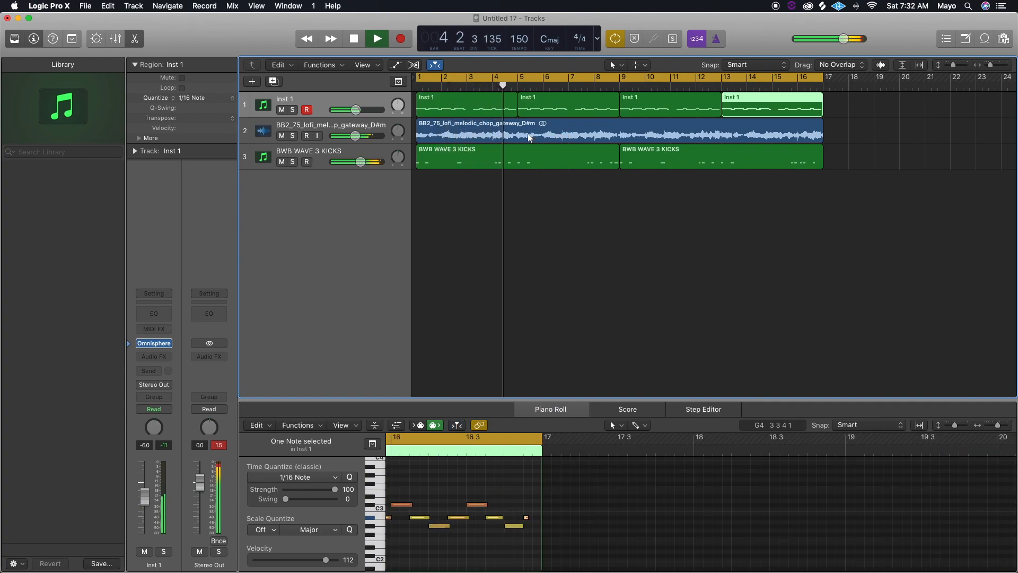
- Switch to FL Studio, close the Bobby Kritical 808 2 channel window and start a WAV export of the drum pattern
key(super+Tab)
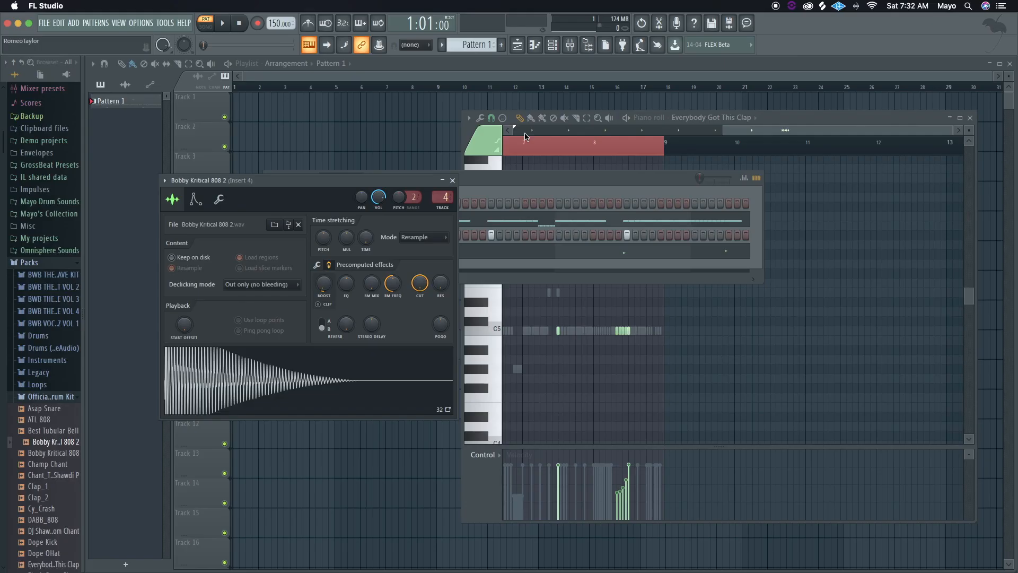
click(450, 181)
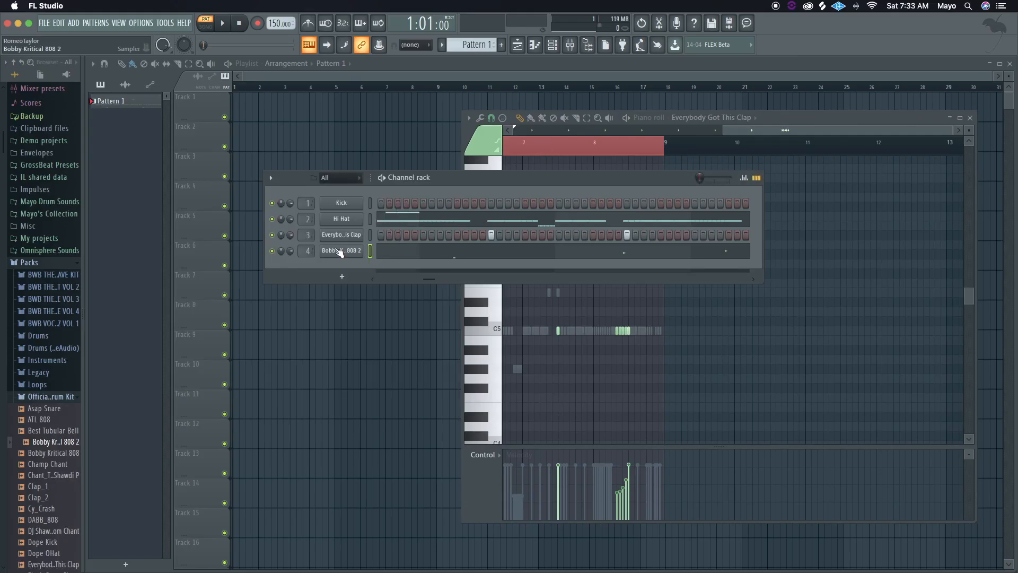
click(44, 23)
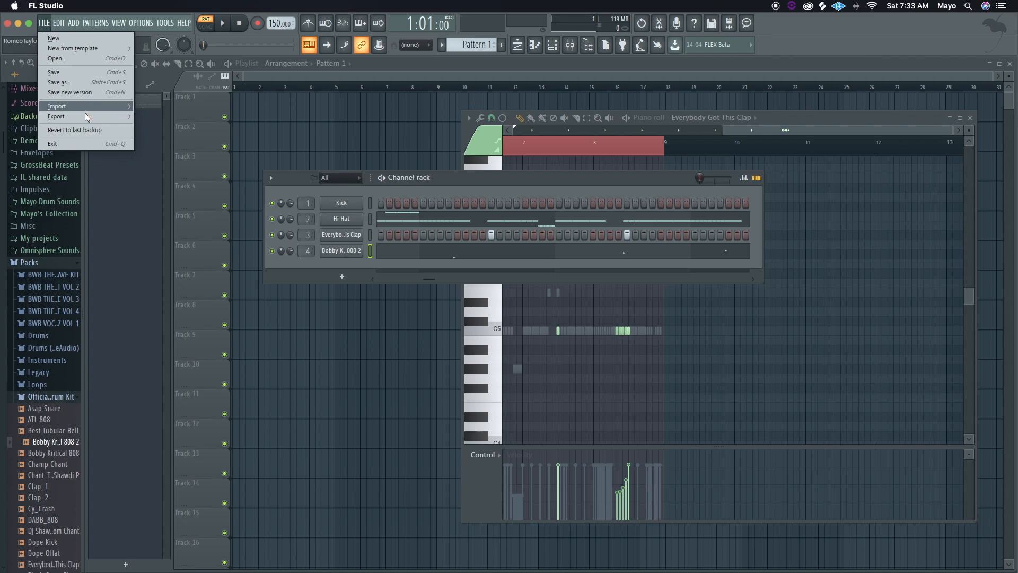
mouse_move(121, 116)
click(154, 127)
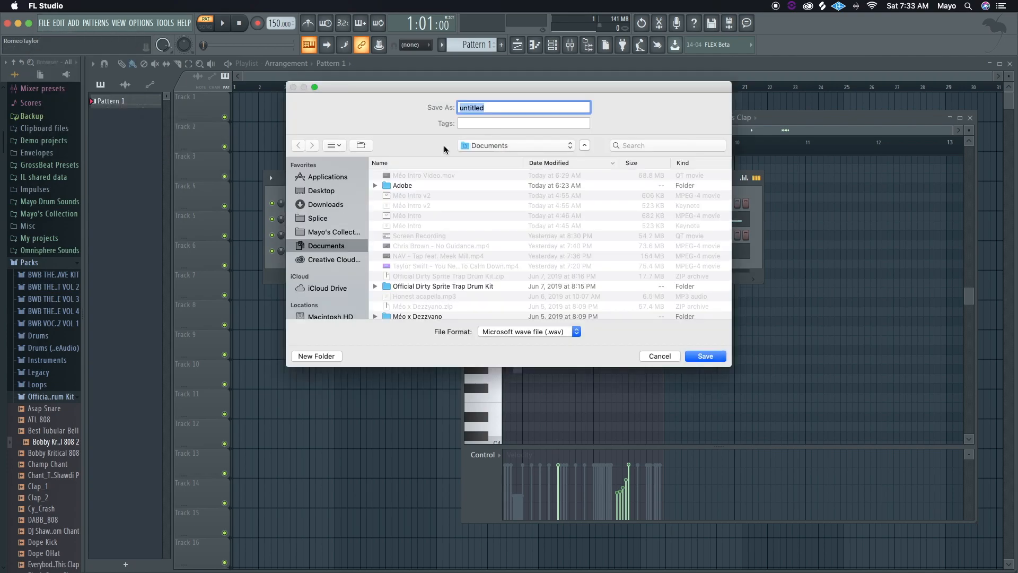
- Name the export Méo Sunrise Drive in the FL 2019 folder and render the pattern as 16-bit WAV with split mixer tracks
scroll(341, 307, down, 5)
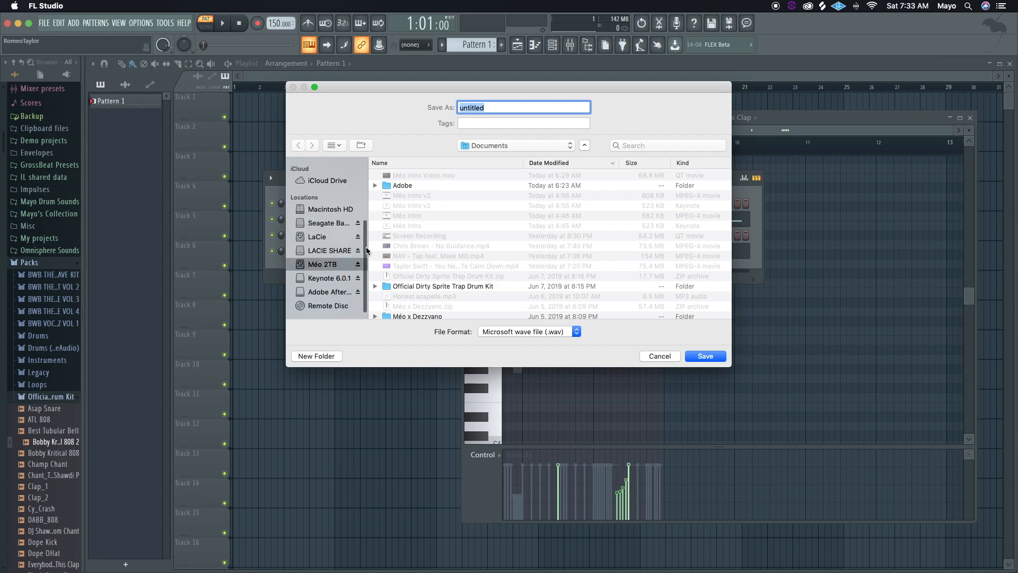
click(510, 148)
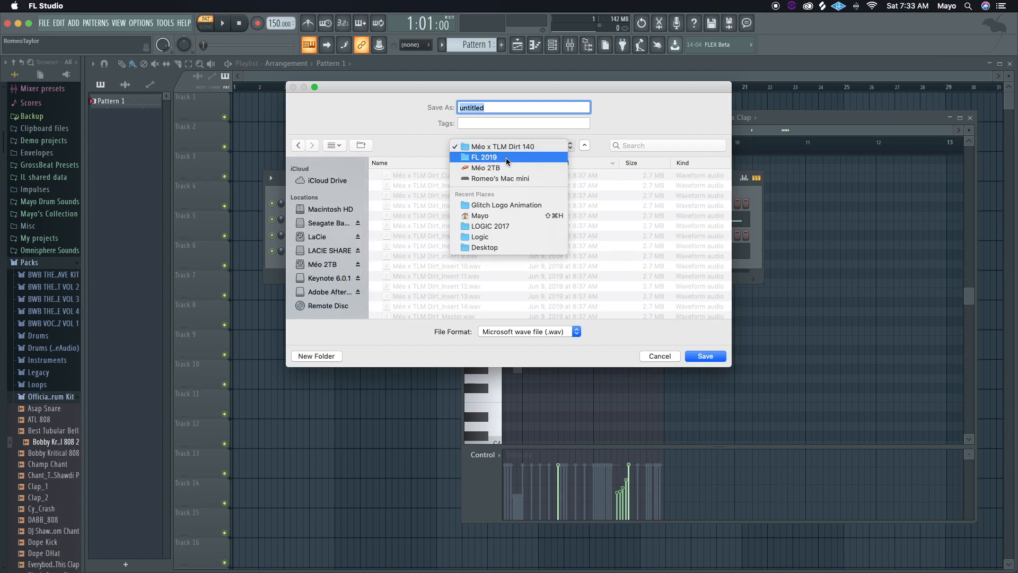
click(506, 158)
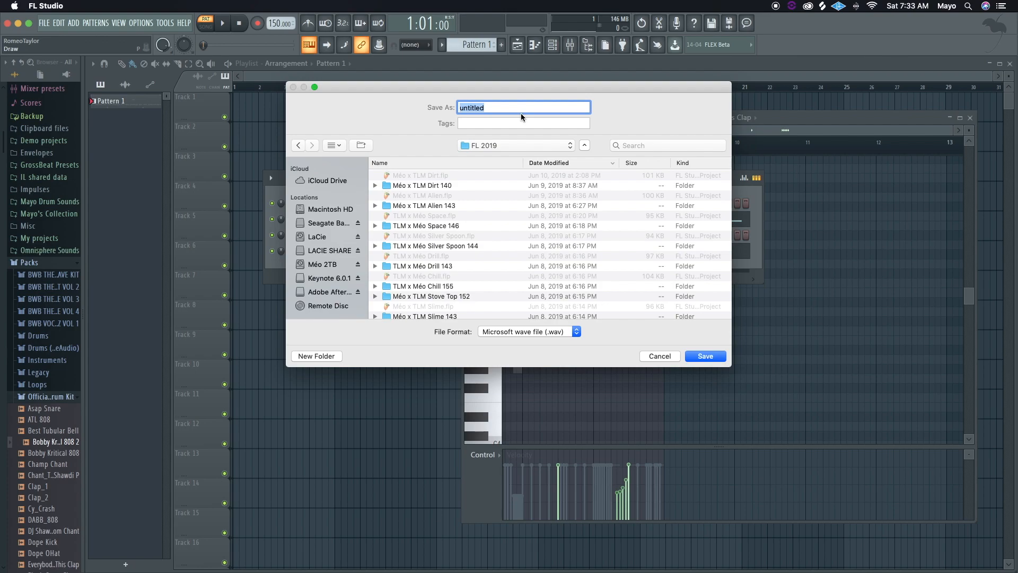
text(Méo Sunrise Drive)
key(Return)
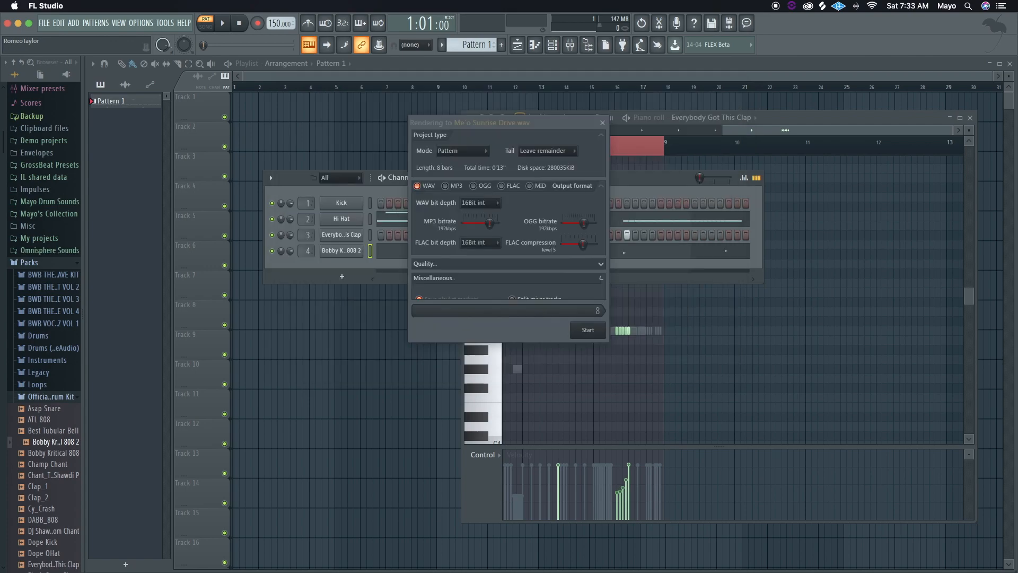
click(588, 367)
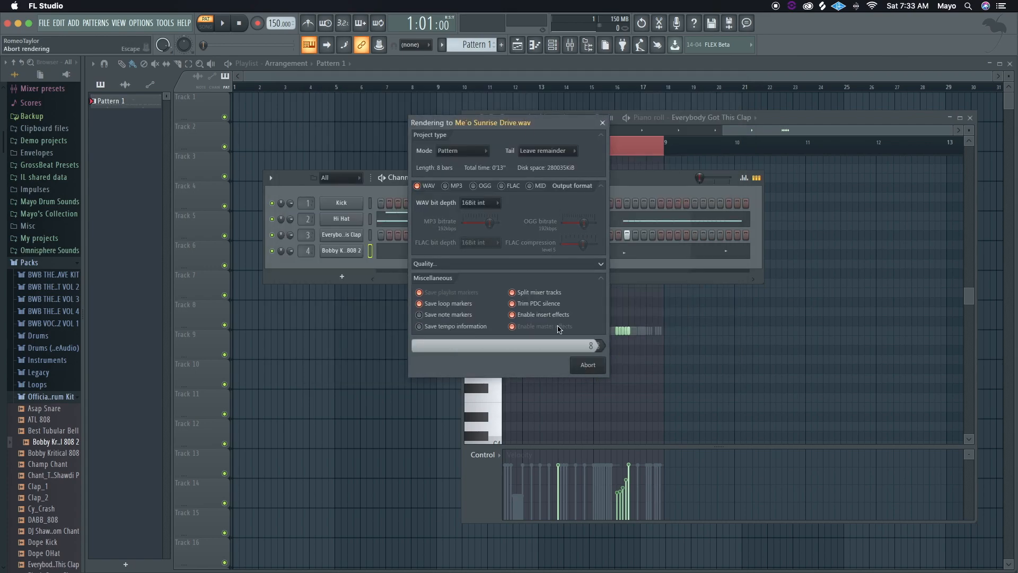
- Switch to Logic Pro X and save the project as Méo Sunrise Drive in the LOGIC 2019 folder on the Méo 2TB drive
key(super+Tab)
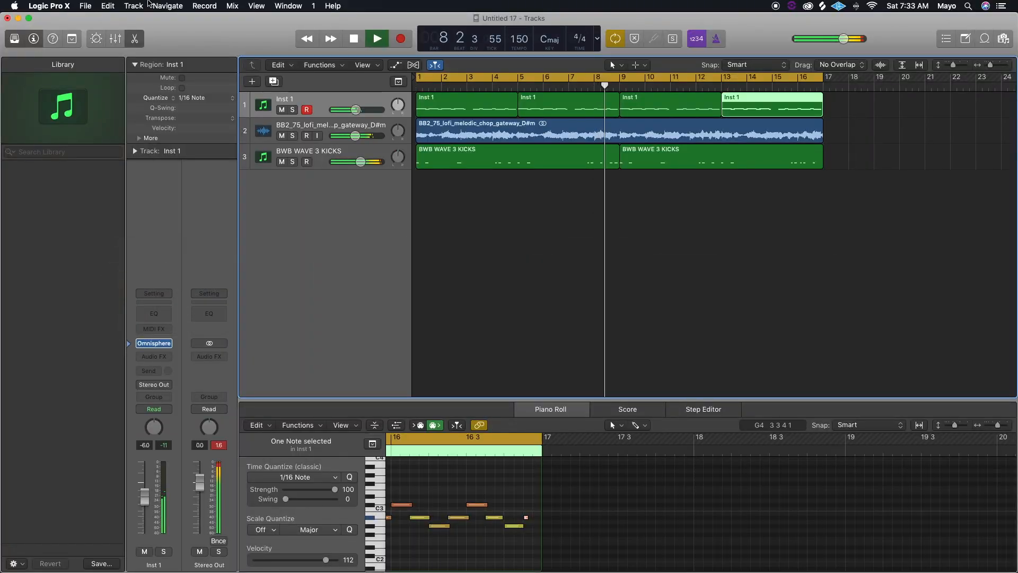
click(85, 6)
click(140, 95)
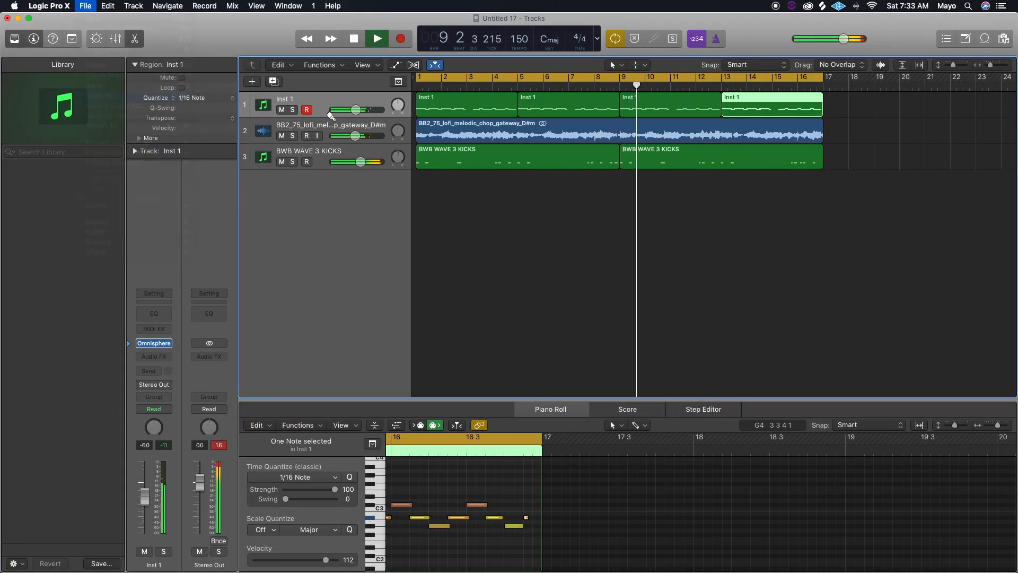
text(Méo Sunrise Drive)
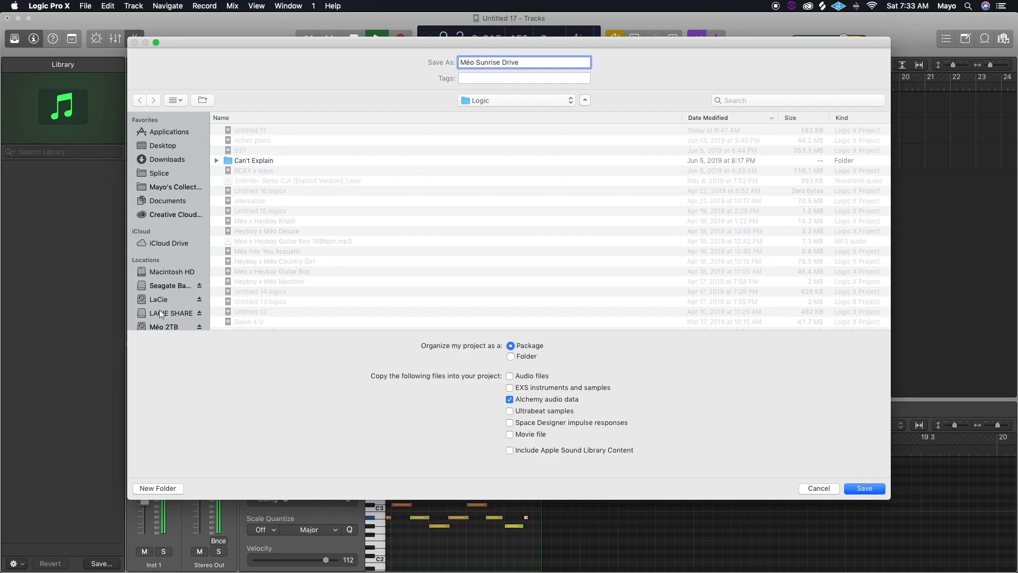
click(160, 313)
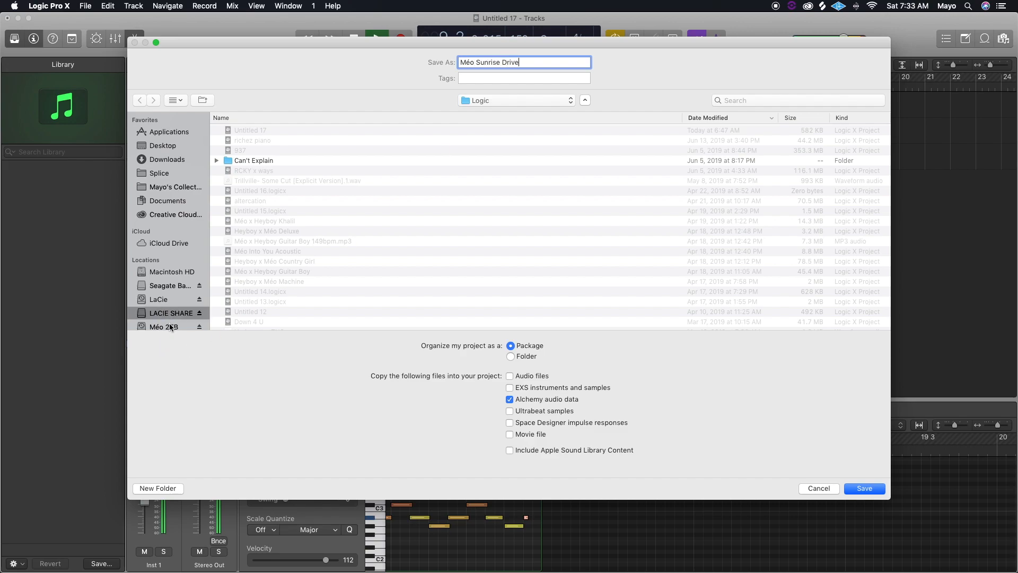
click(164, 326)
double_click(264, 141)
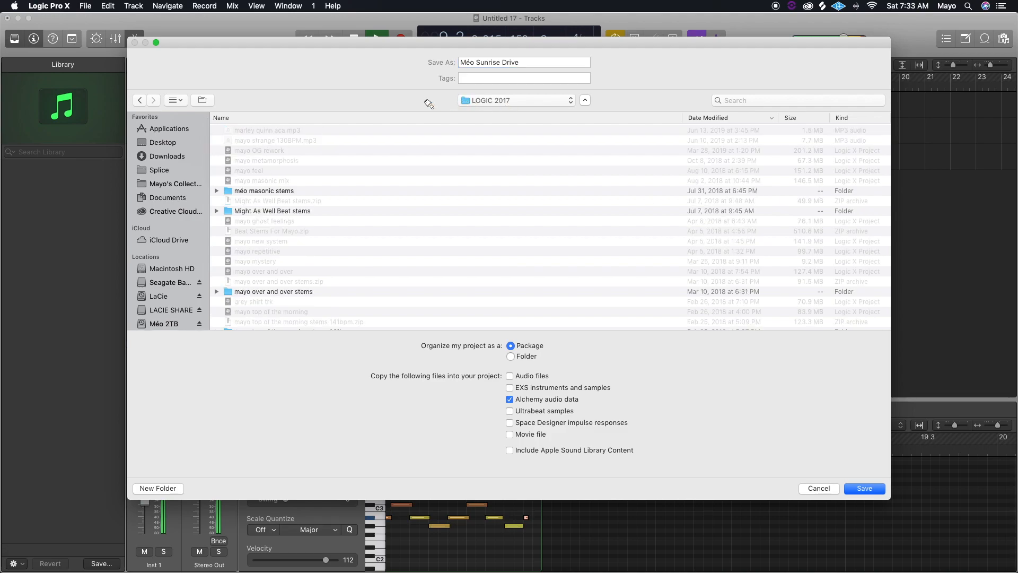
key(super+[)
double_click(287, 161)
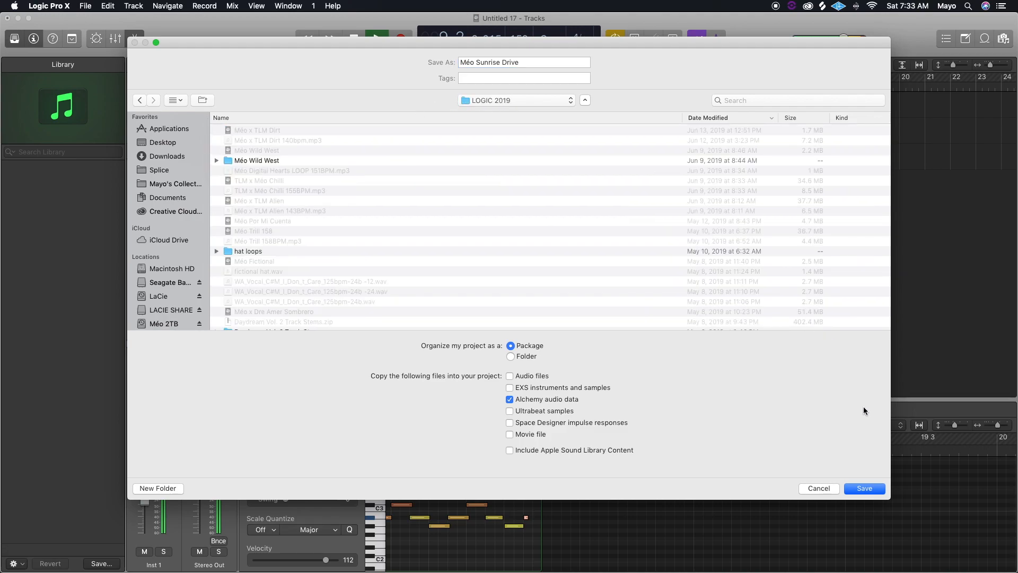
click(867, 488)
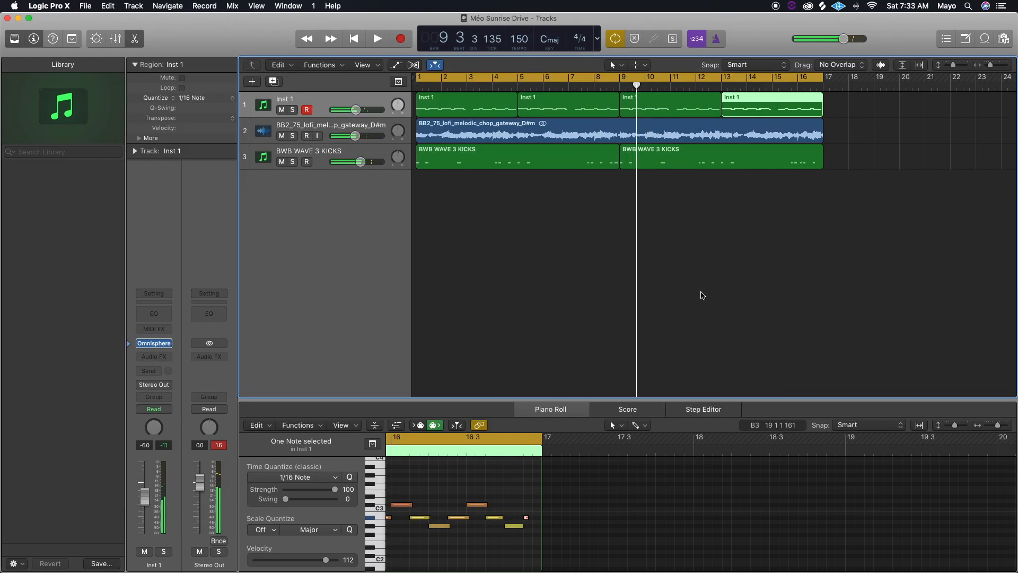
- Start playback, switch to Finder and open the FL 2019 folder on the Méo 2TB drive
key(space)
key(super+Tab)
key(super+shift+Tab)
key(super+shift+Tab)
key(super+shift+Tab)
key(super+shift+Tab)
key(super+shift+Tab)
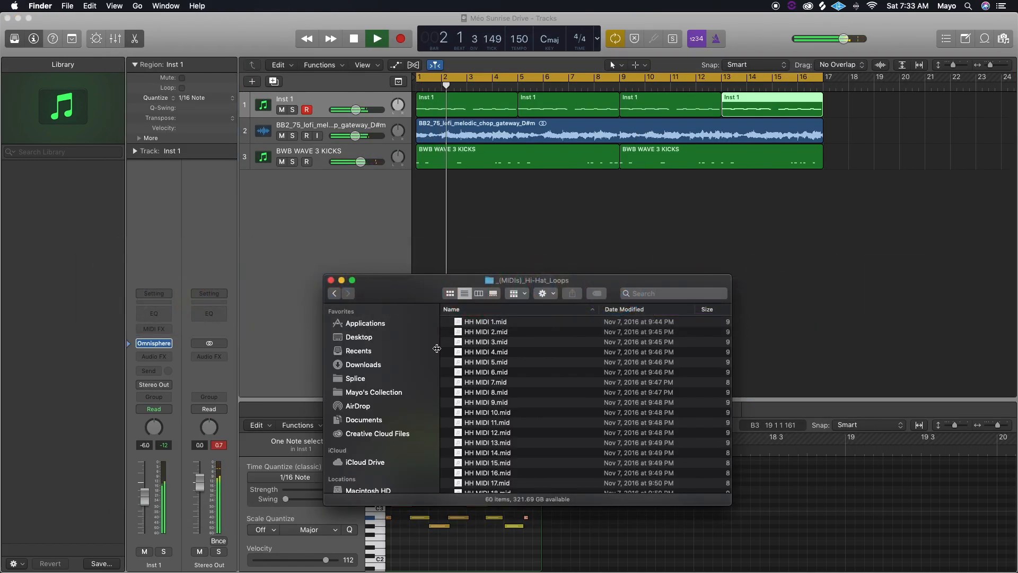
scroll(373, 477, down, 3)
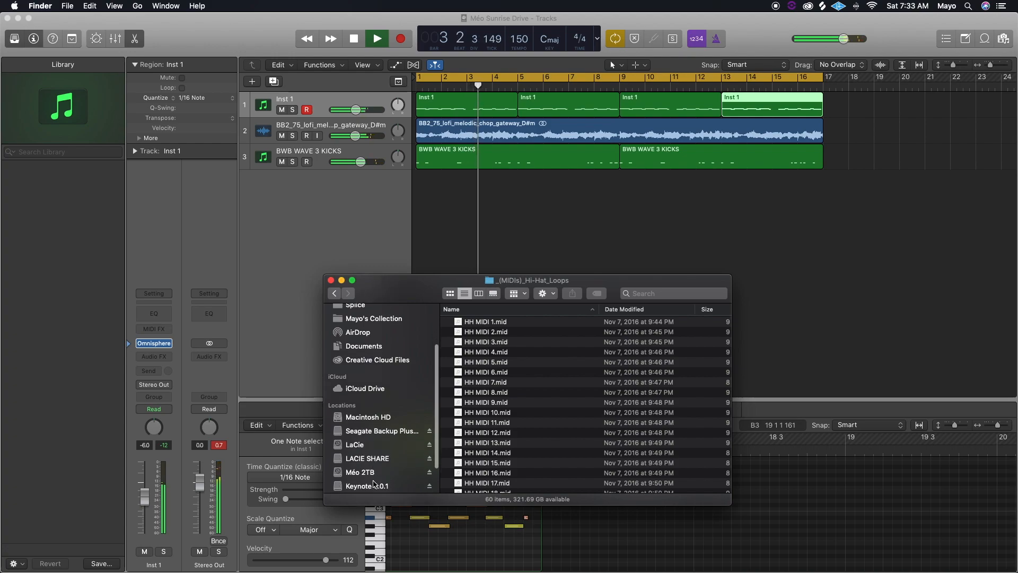
scroll(373, 477, down, 2)
click(361, 430)
drag(397, 297, 598, 300)
click(691, 339)
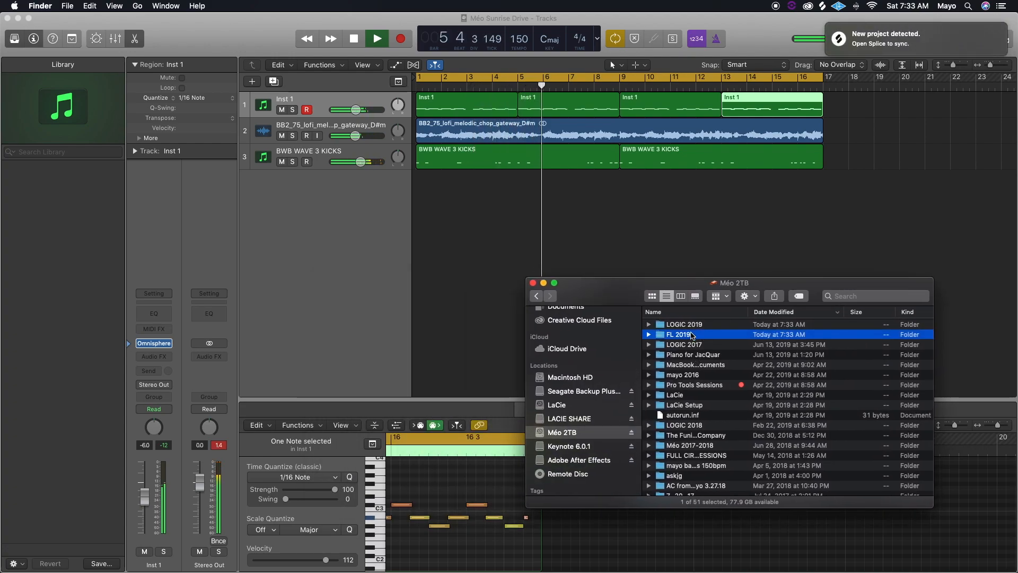
double_click(701, 336)
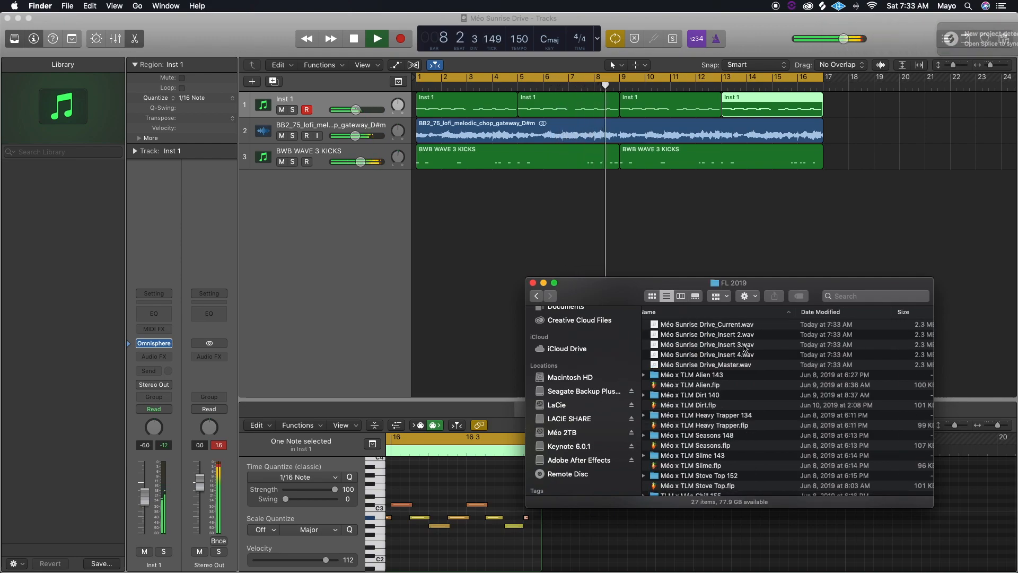
- Group the five exported Méo Sunrise Drive WAV files into a new folder named Méo Sunrise Drive and open it
click(745, 365)
shift+click(739, 324)
right_click(738, 318)
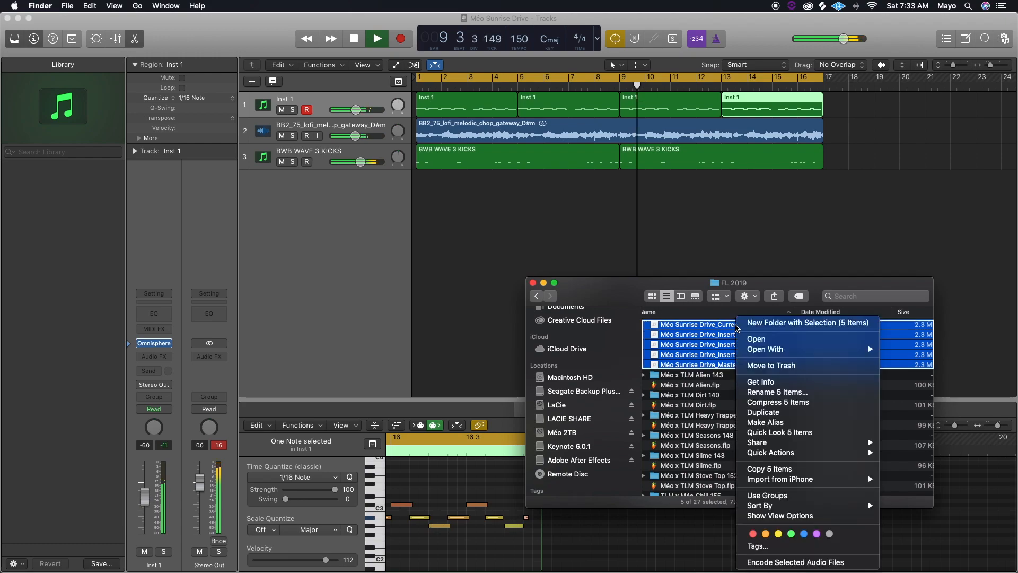
click(766, 330)
text(h)
text(éo Sunrise Drive)
key(Return)
double_click(725, 323)
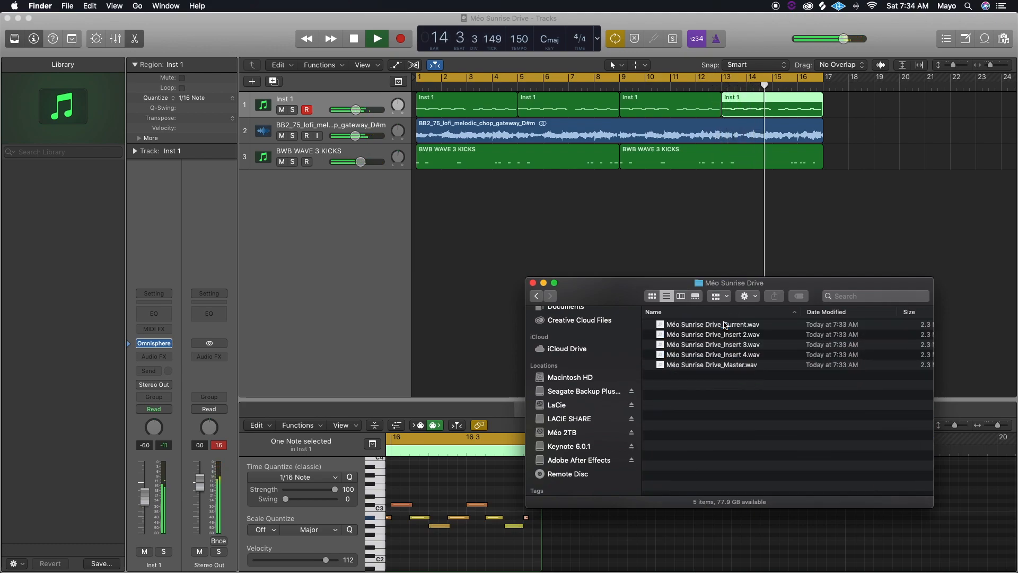
- Add the Insert 2, Insert 3 and Insert 4 WAV files to the Logic project at bar 1 on new tracks
drag(743, 341, 442, 253)
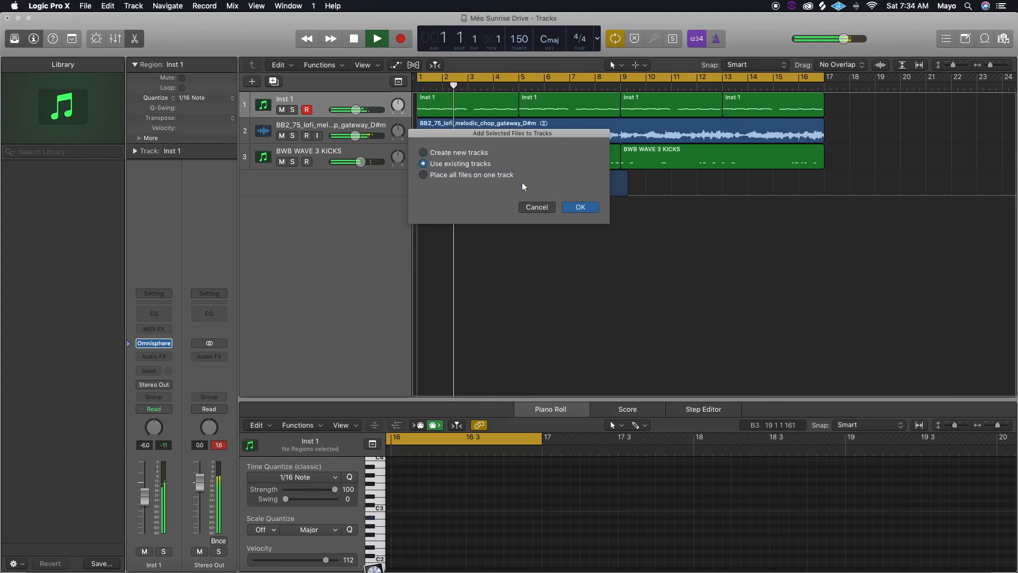
click(459, 153)
click(580, 207)
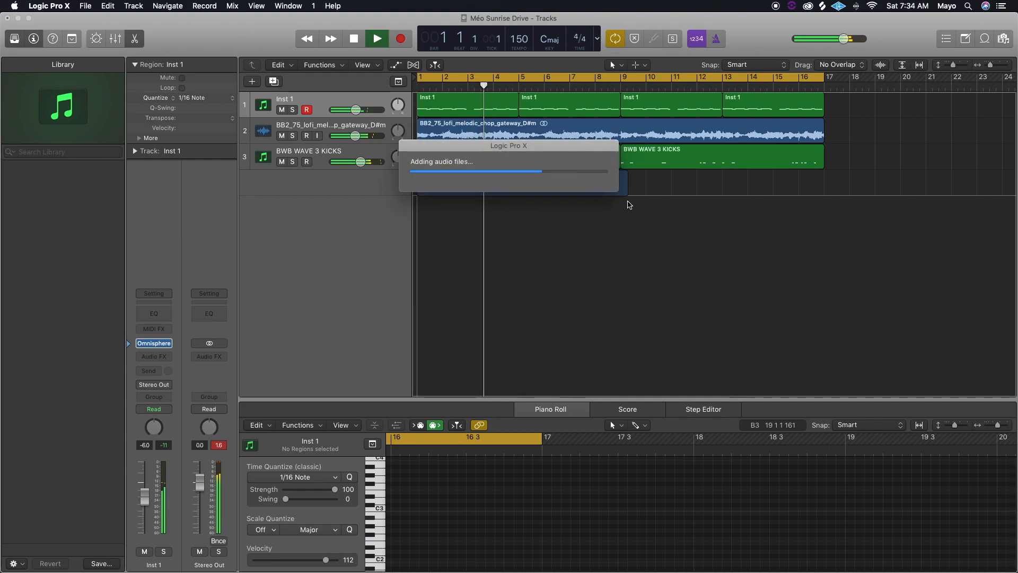
- Split the three drum regions at bar 9, delete the excess and copy the eight-bar regions to fill bars 9 to 17
key(space)
key(period)
key(period)
key(period)
key(period)
key(period)
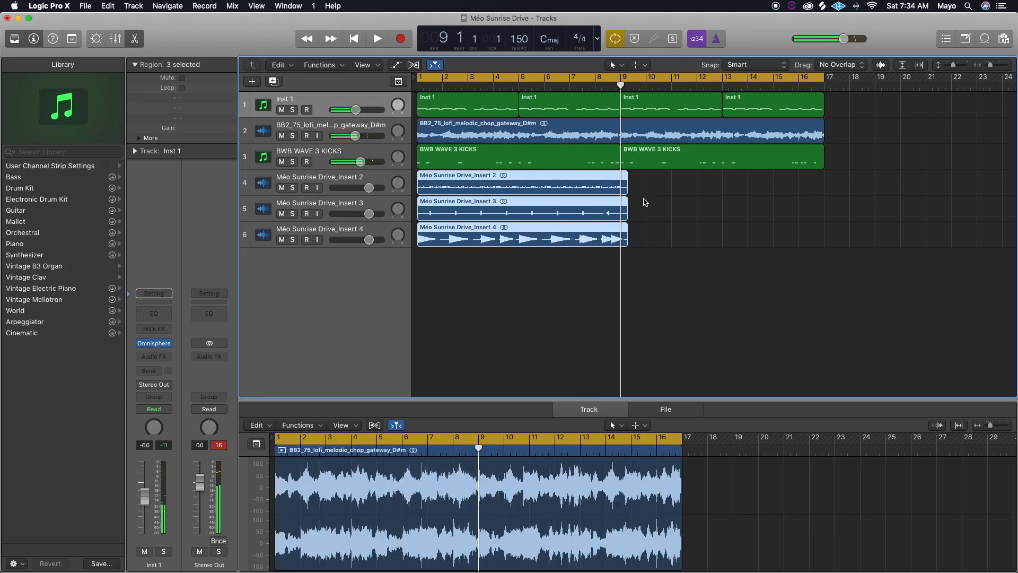
key(super+t)
key(Delete)
key(space)
drag(655, 241, 478, 188)
- Switch to FL Studio and save the song as an .flp file under the beat's title in the FL 2019 folder
key(super+Tab)
key(super+Tab)
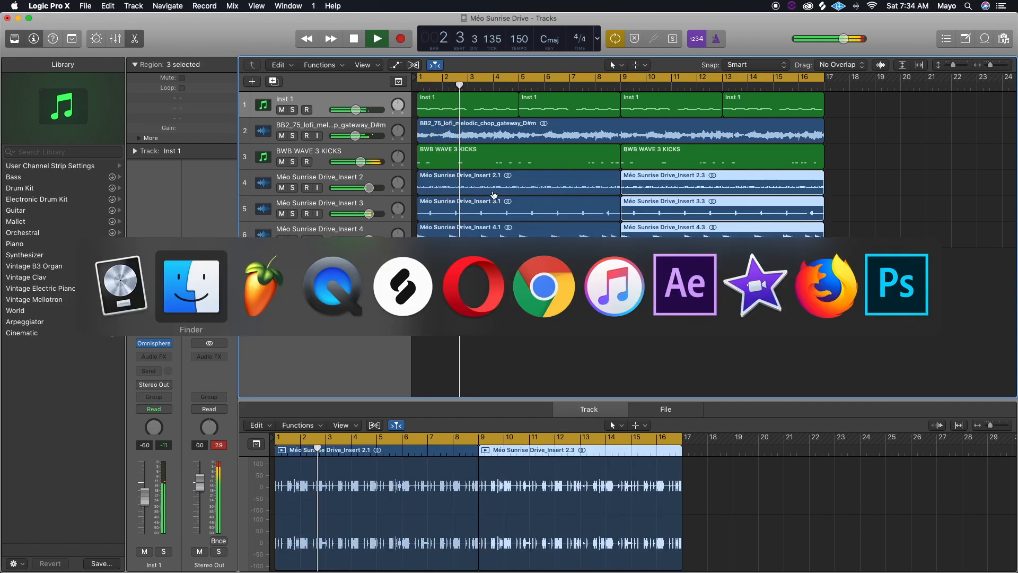
click(44, 22)
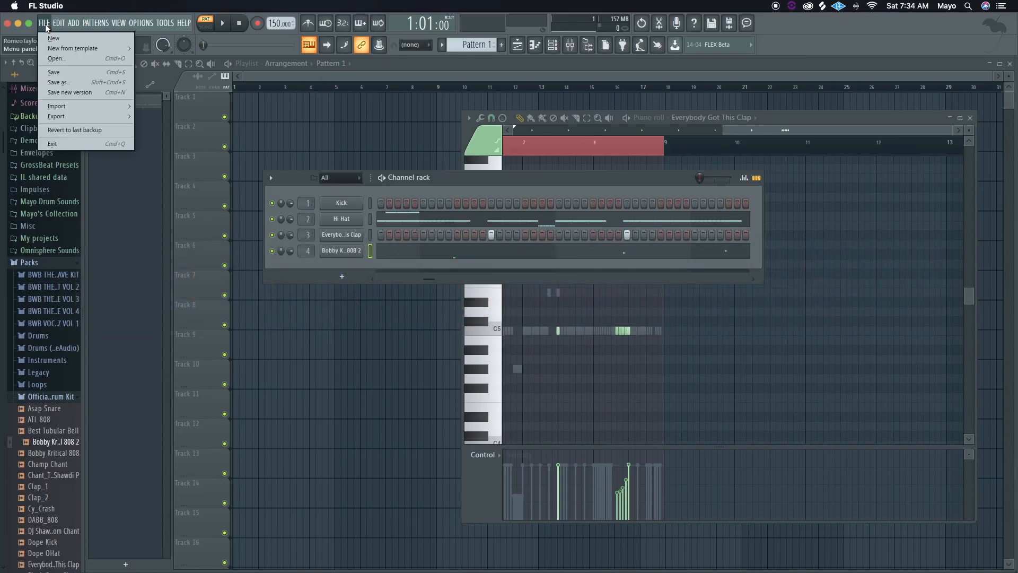
click(100, 84)
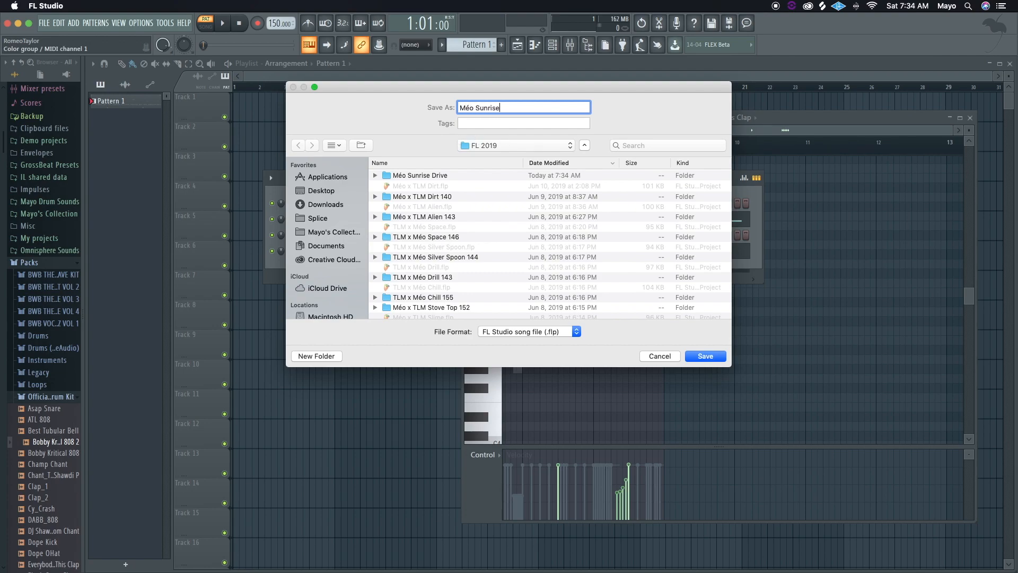
key(Return)
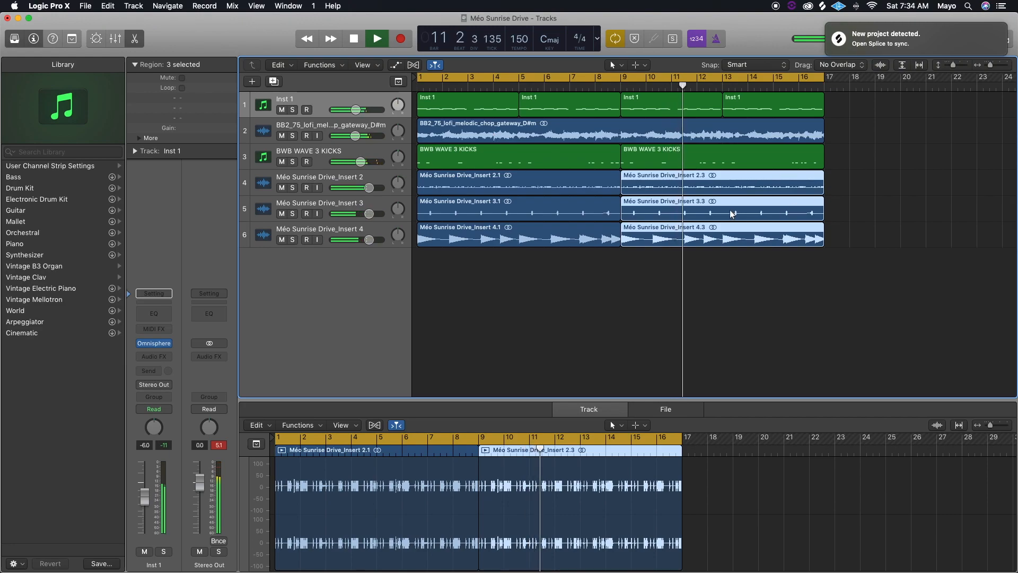
- Add a new software instrument track below the drum tracks and load Heat Up 3 on it
key(super+Left)
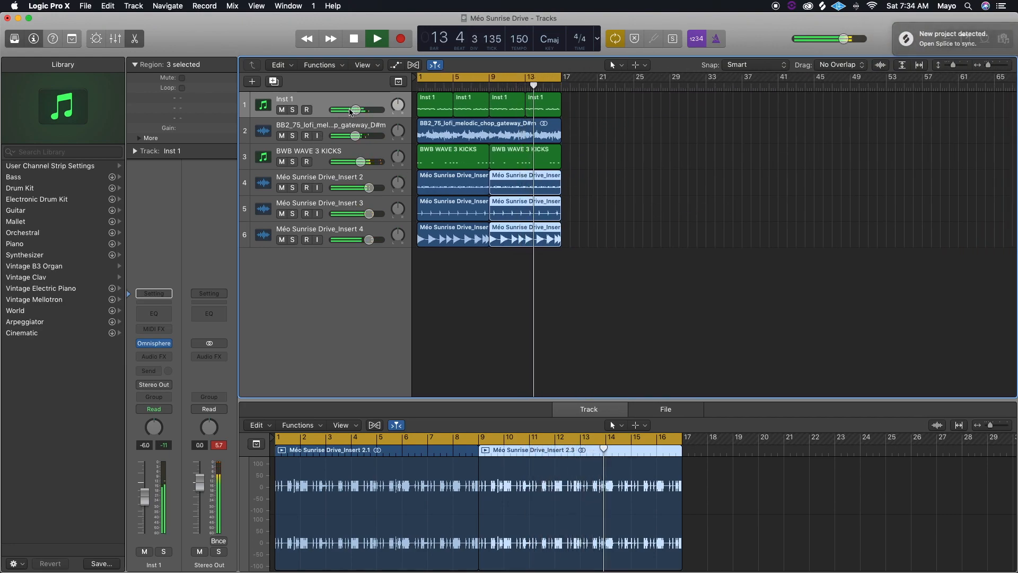
double_click(349, 289)
click(154, 343)
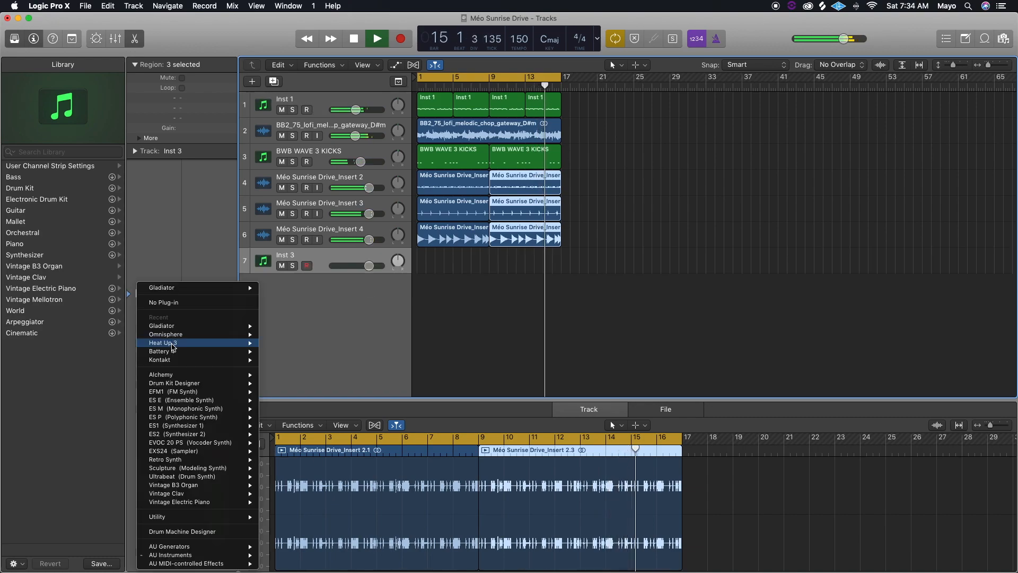
click(193, 342)
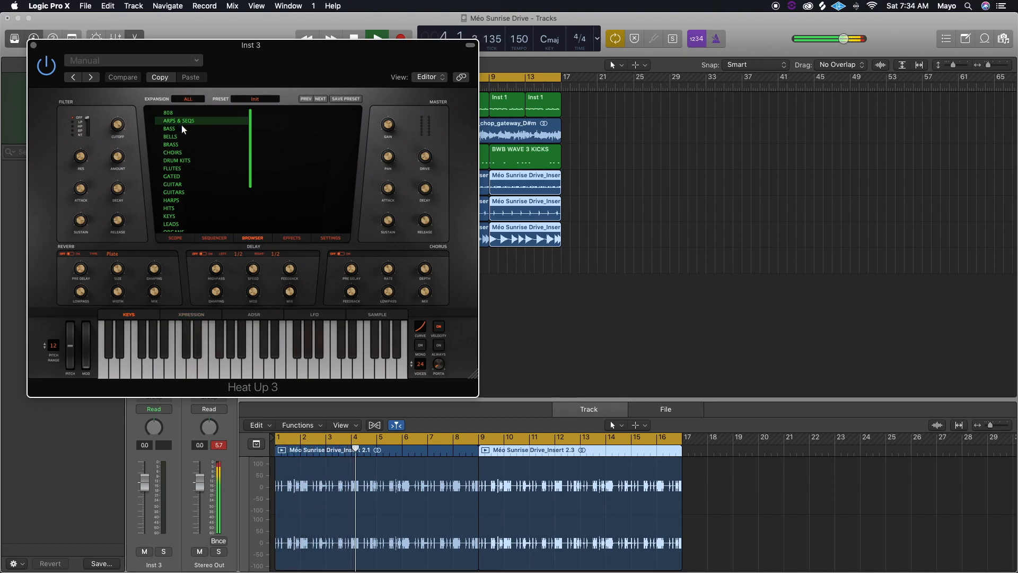
- Audition the CANDYS preset from Heat Up 3's BELLS category and load ASTON DREAMS instead
click(212, 136)
click(305, 136)
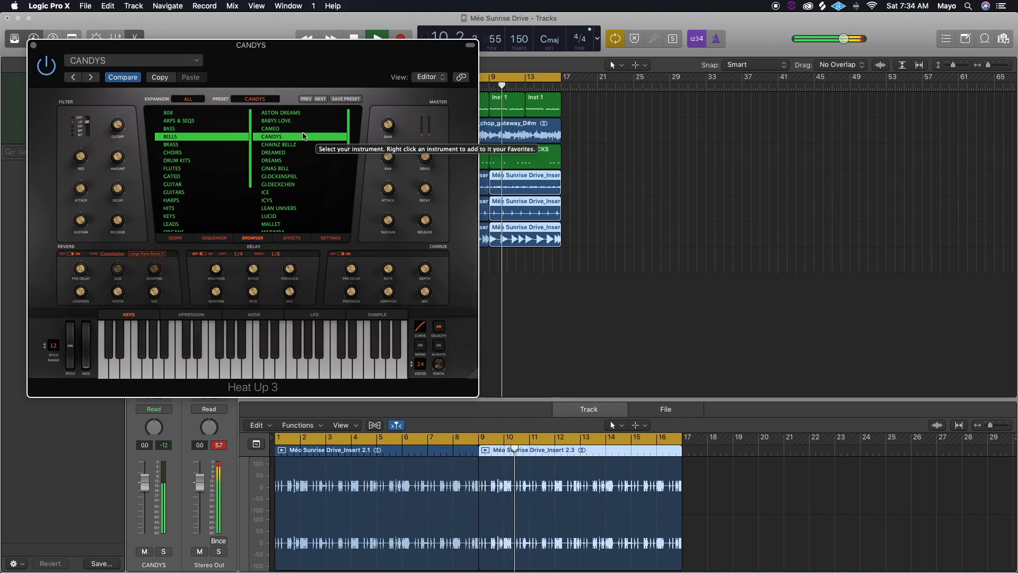
scroll(303, 136, down, 3)
scroll(282, 135, up, 4)
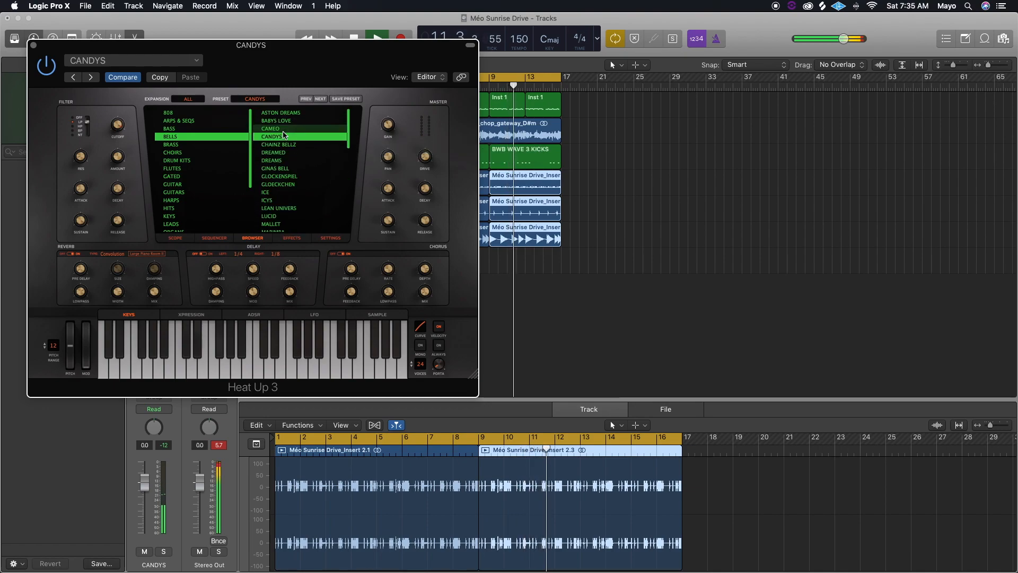
click(290, 113)
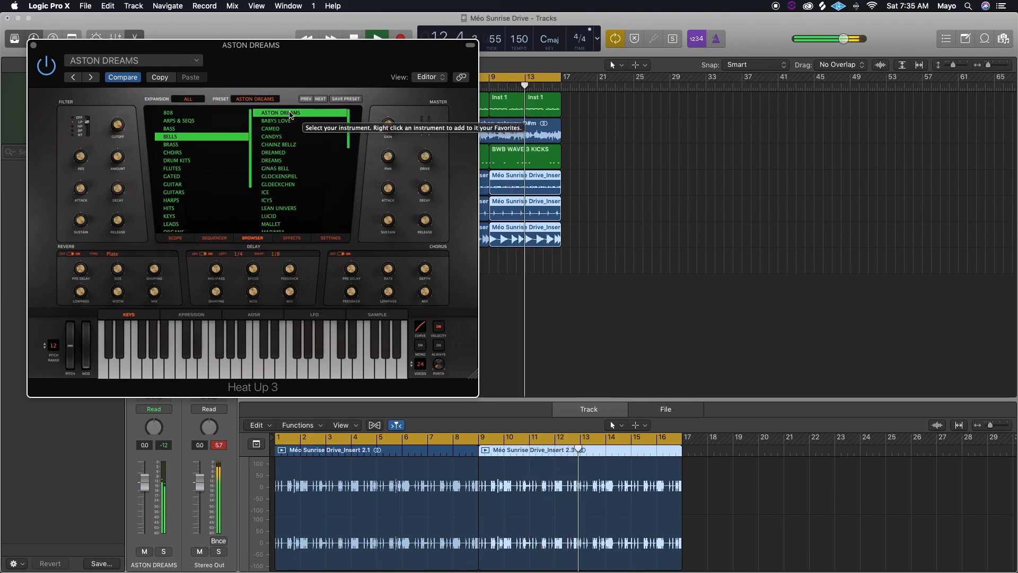
- Audition the presets following ASTON DREAMS in Heat Up 3's BELLS category and load NEVER THE SAME on the track
key(Down)
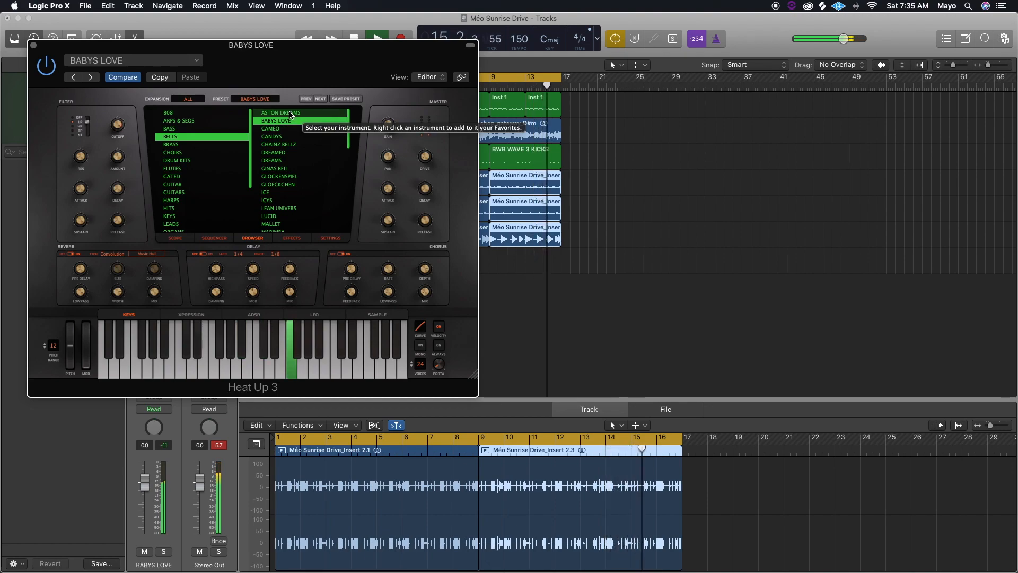
key(Down)
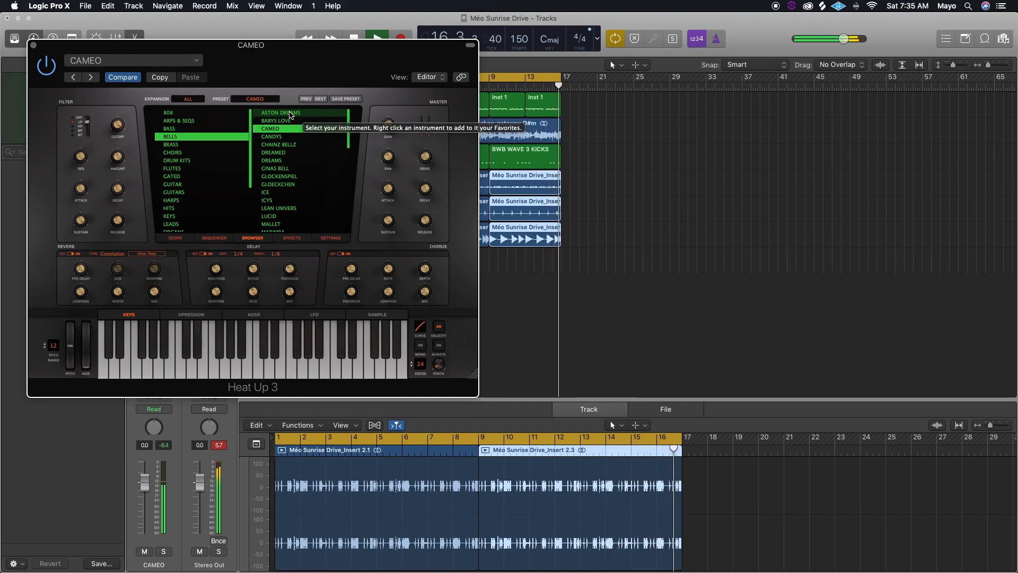
key(Down)
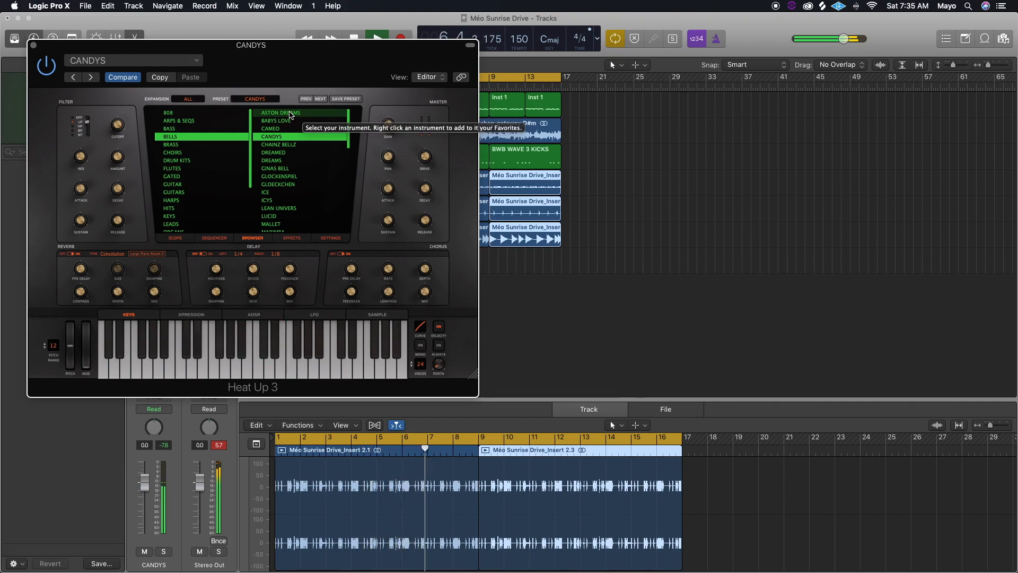
key(Down)
key(Down)
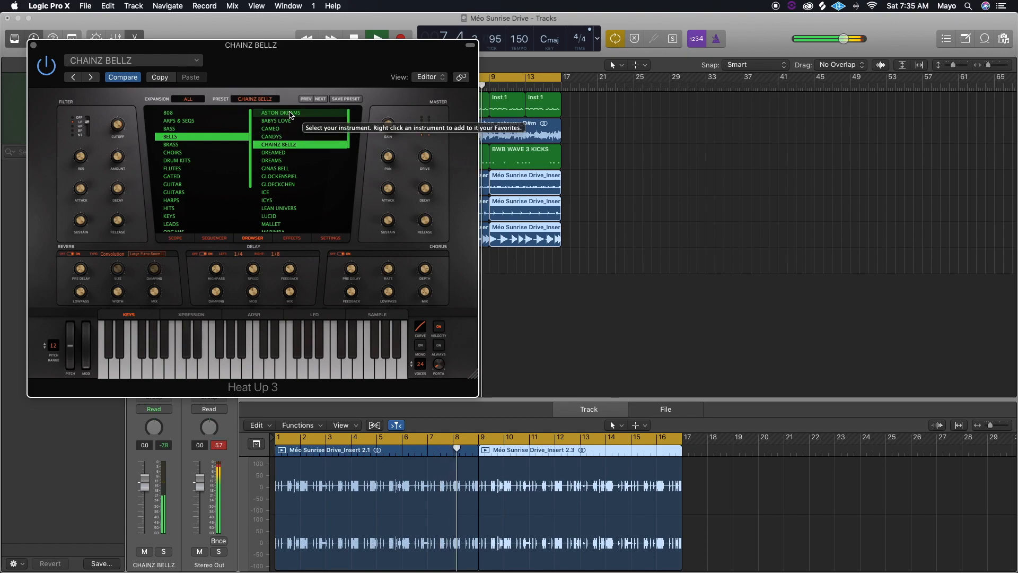
key(Down)
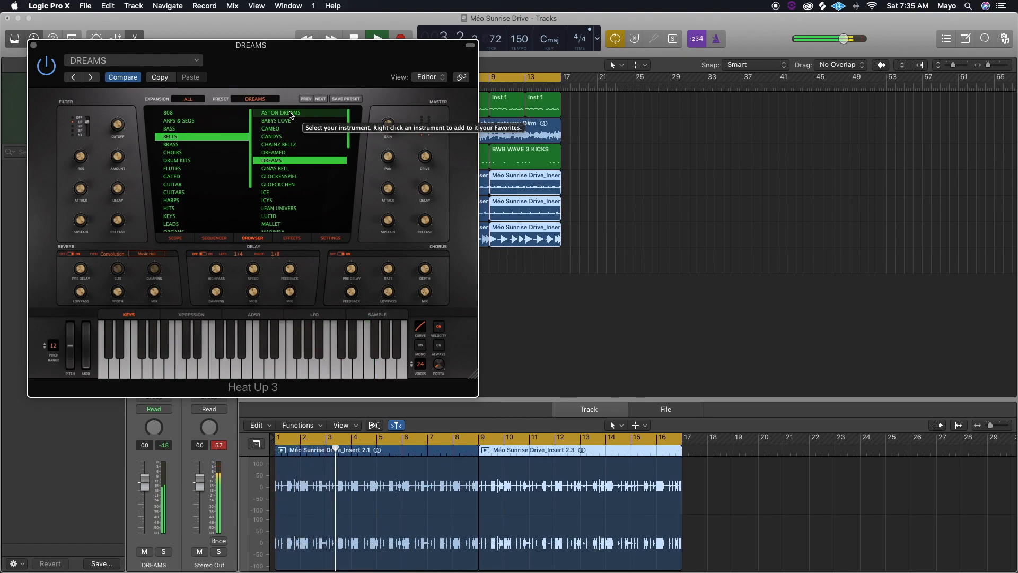
key(Down)
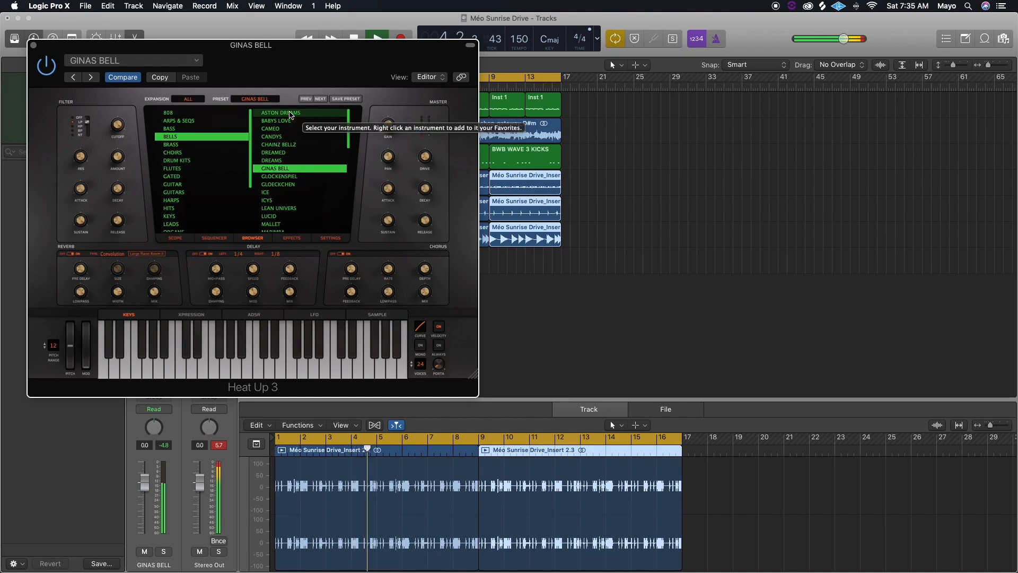
key(Down)
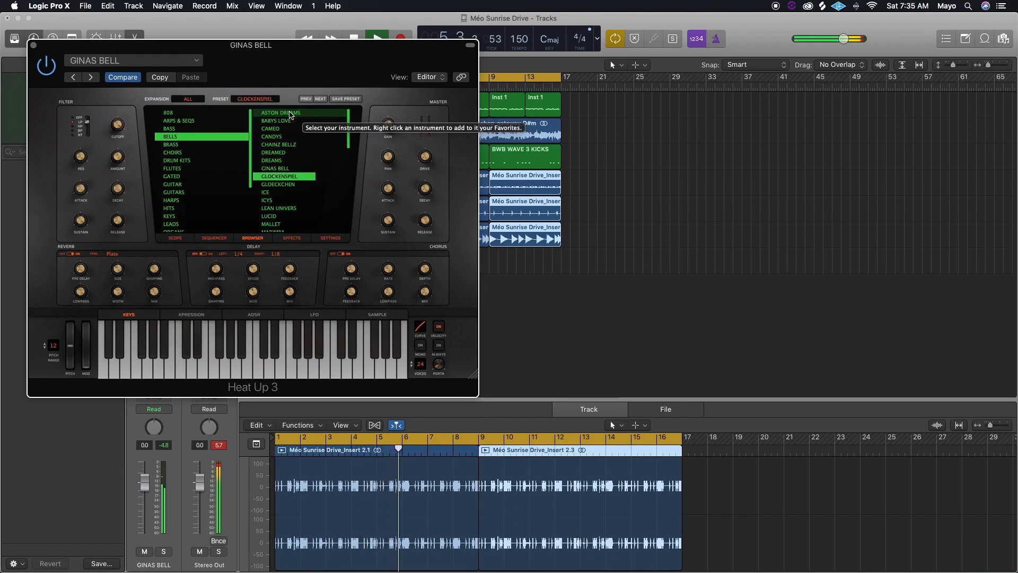
key(Down)
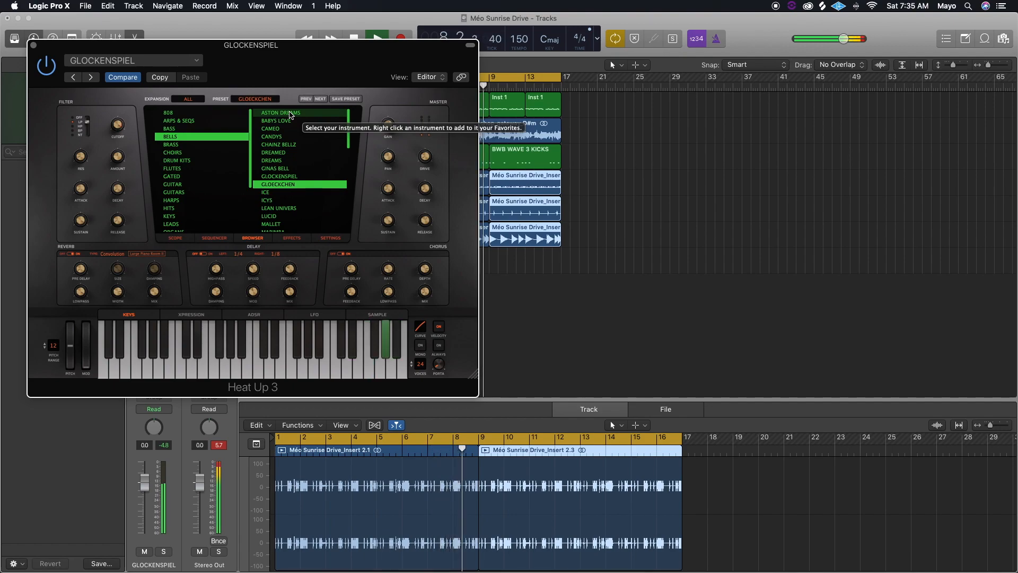
key(Down)
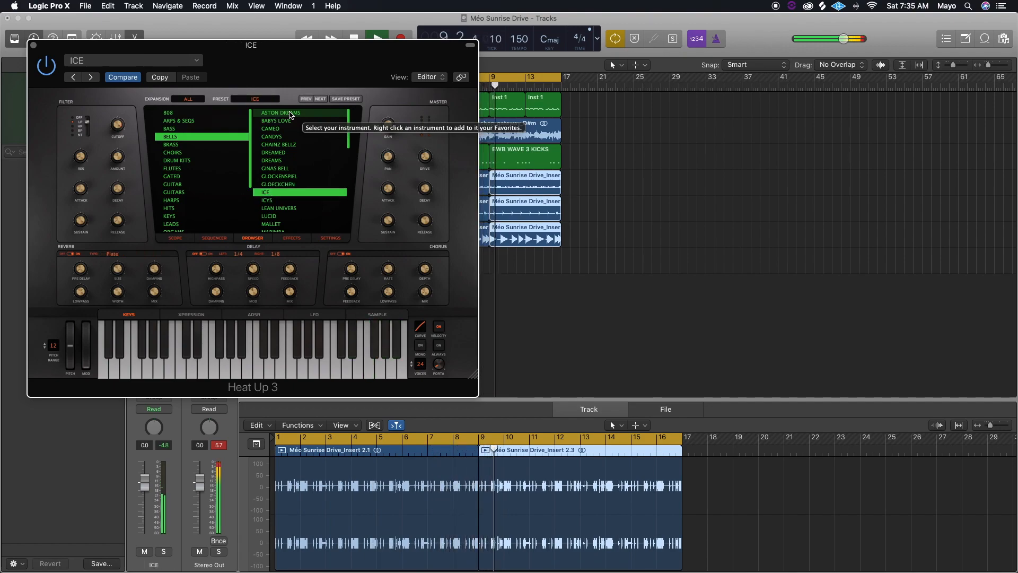
key(Down)
key(Down)
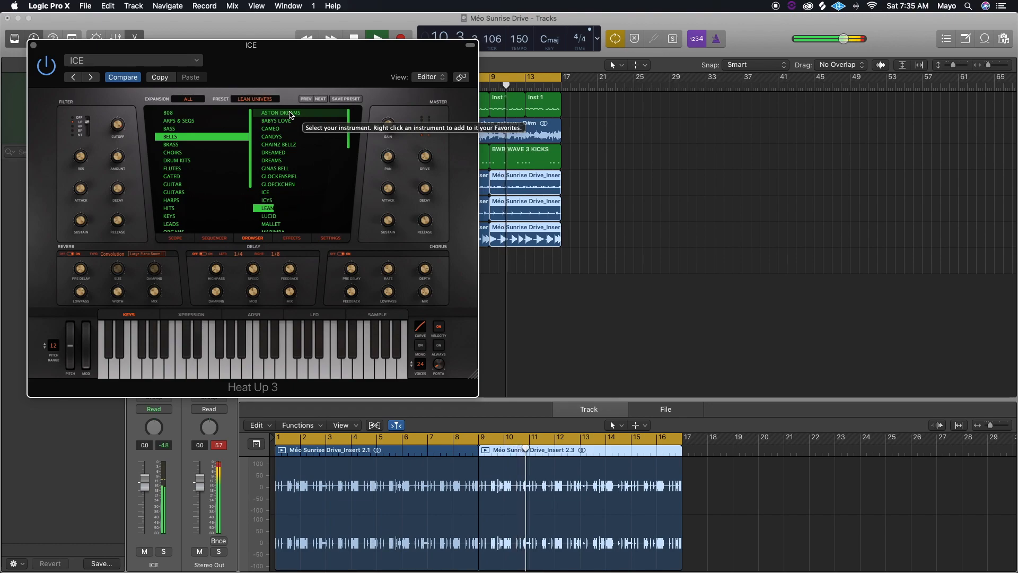
key(Down)
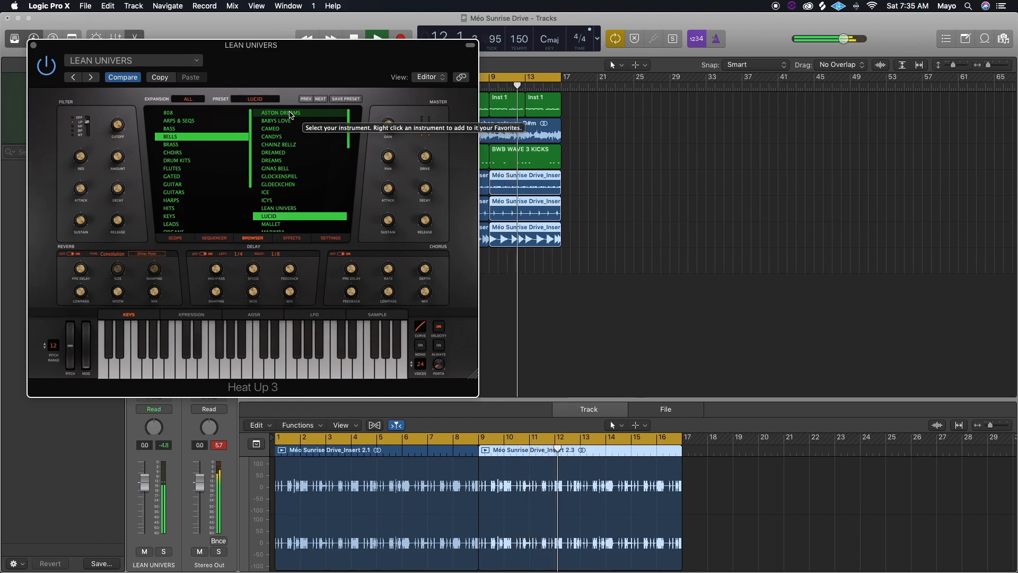
key(Down)
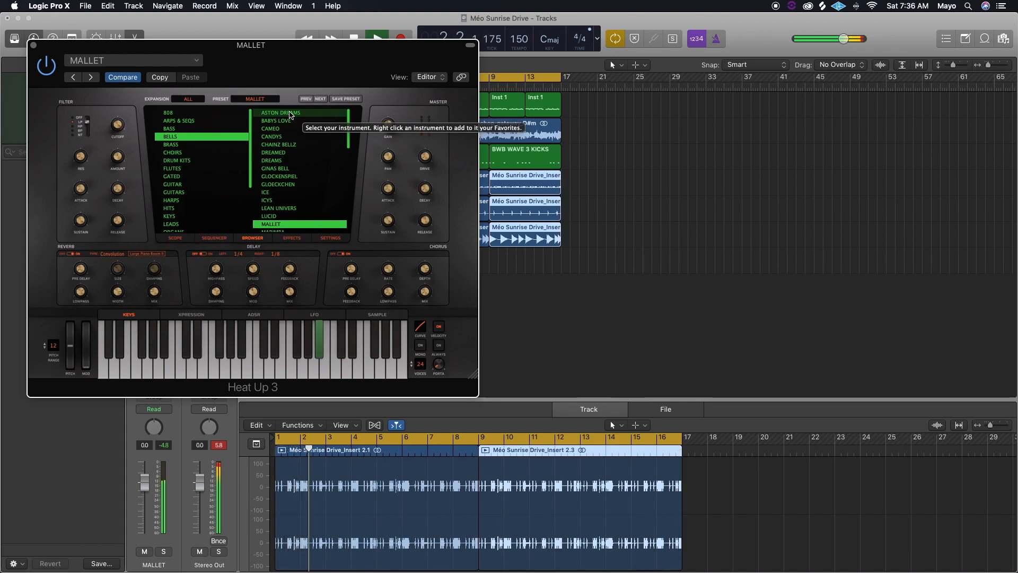
key(Down)
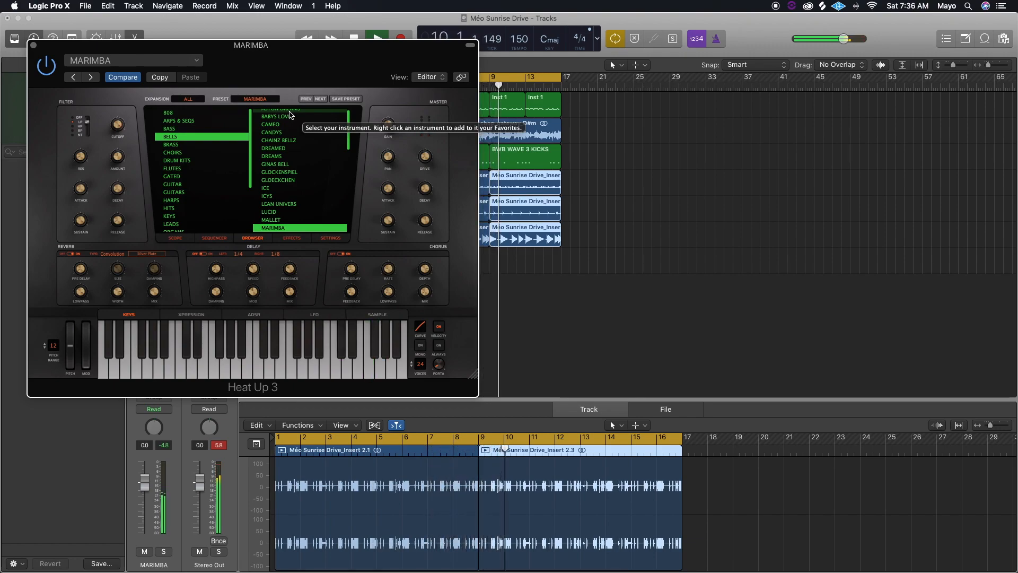
key(Down)
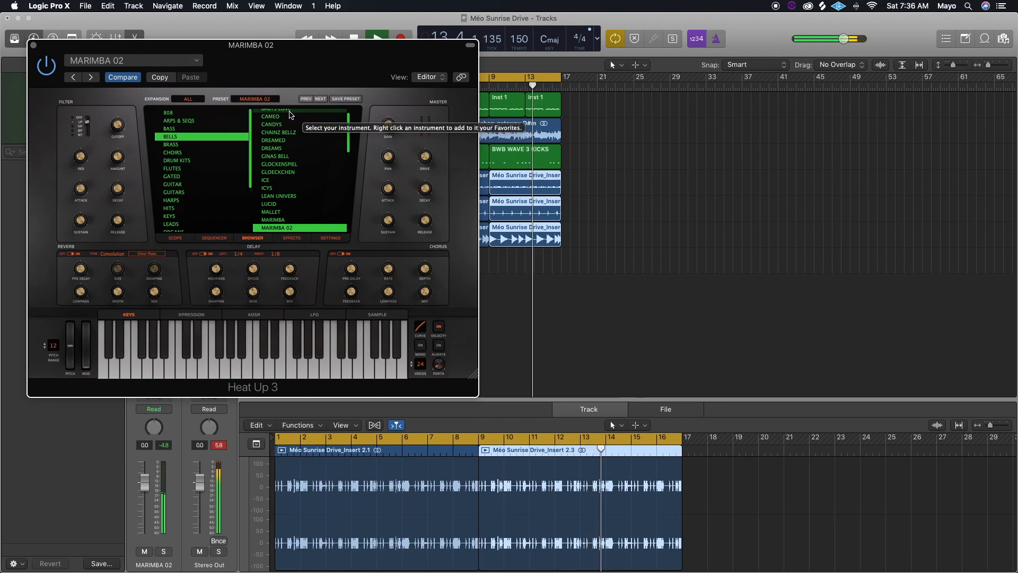
key(Down)
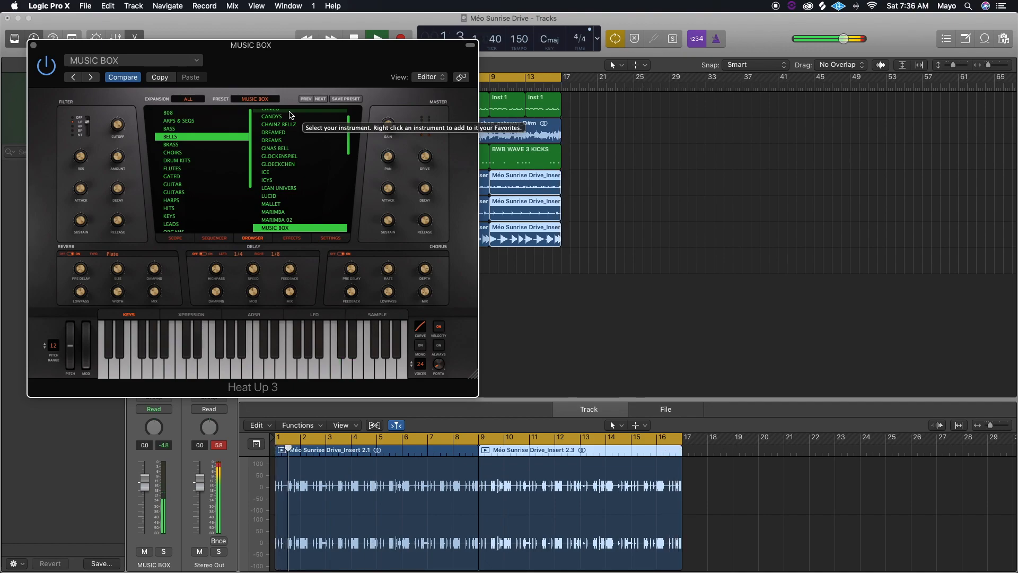
key(Down)
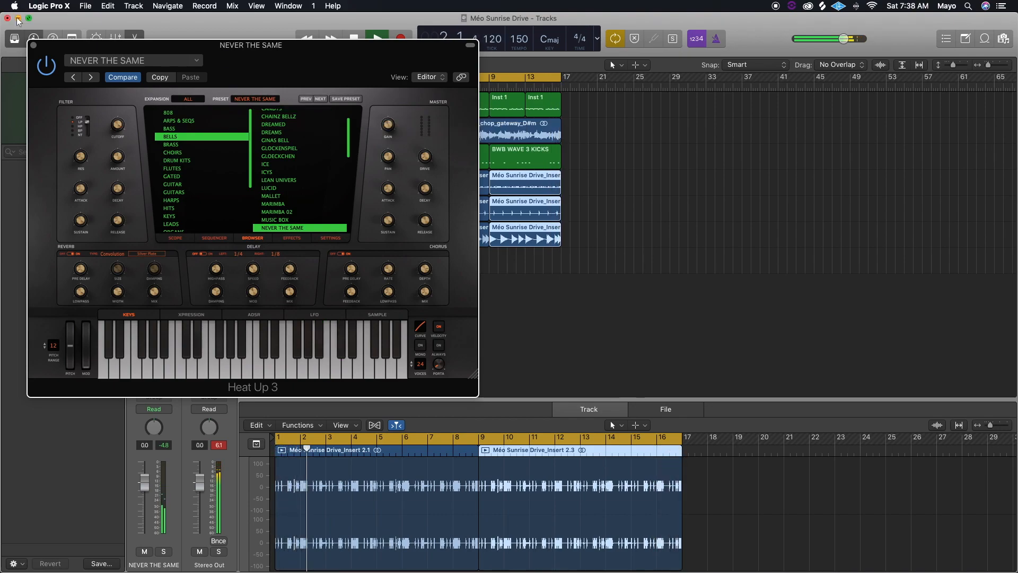
click(32, 49)
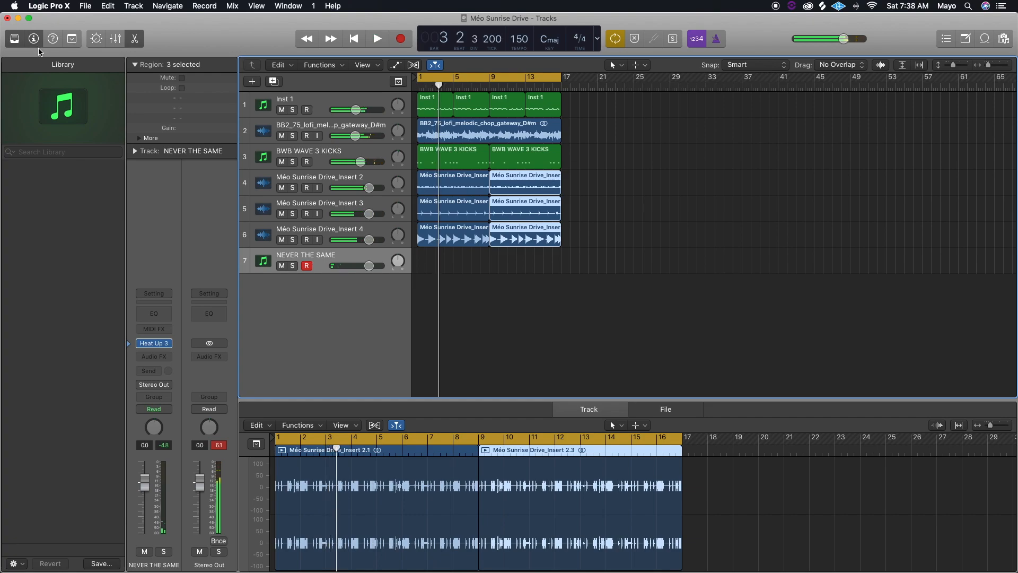
key(r)
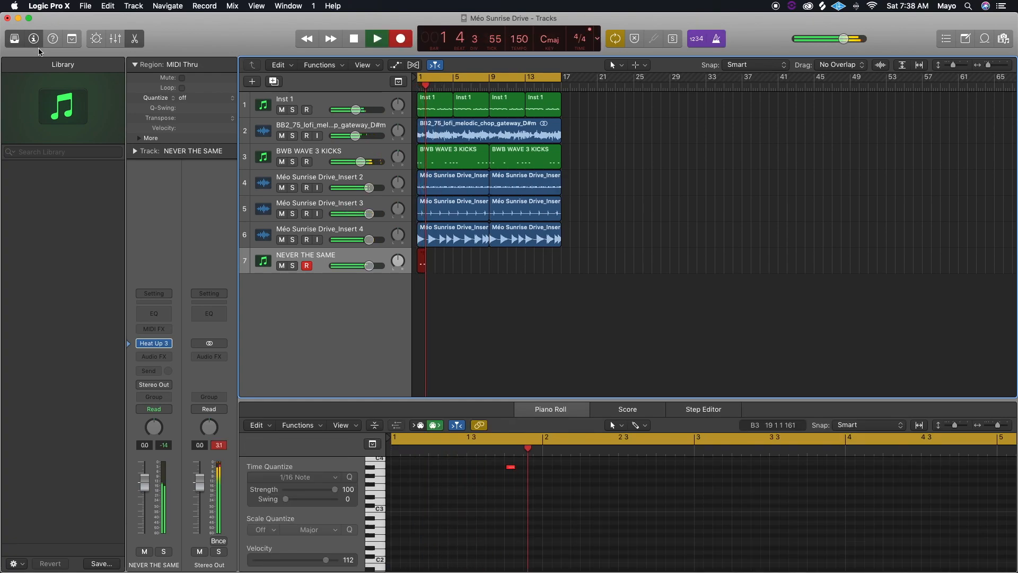
key(space)
key(super+z)
key(r)
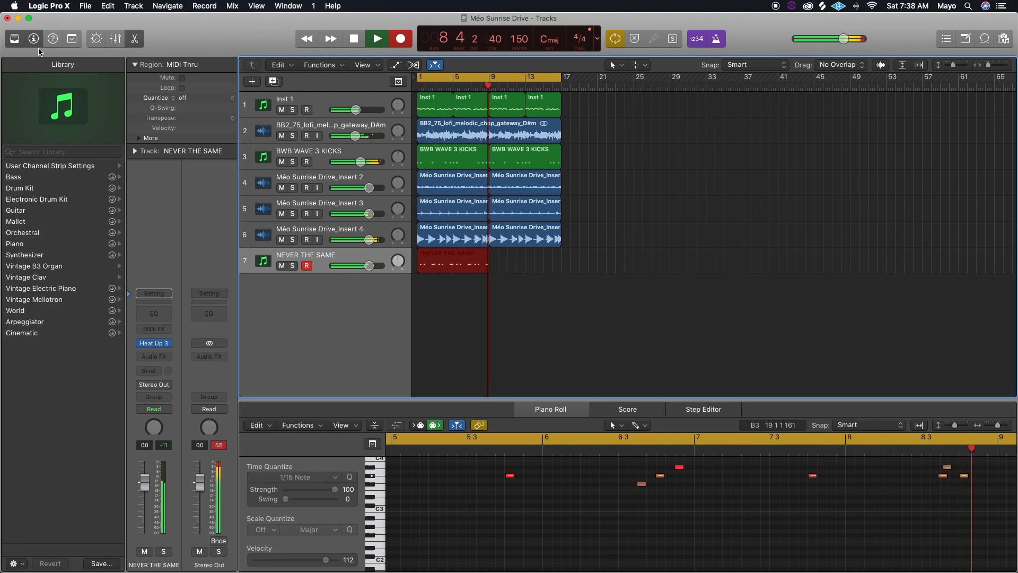
key(space)
key(super+z)
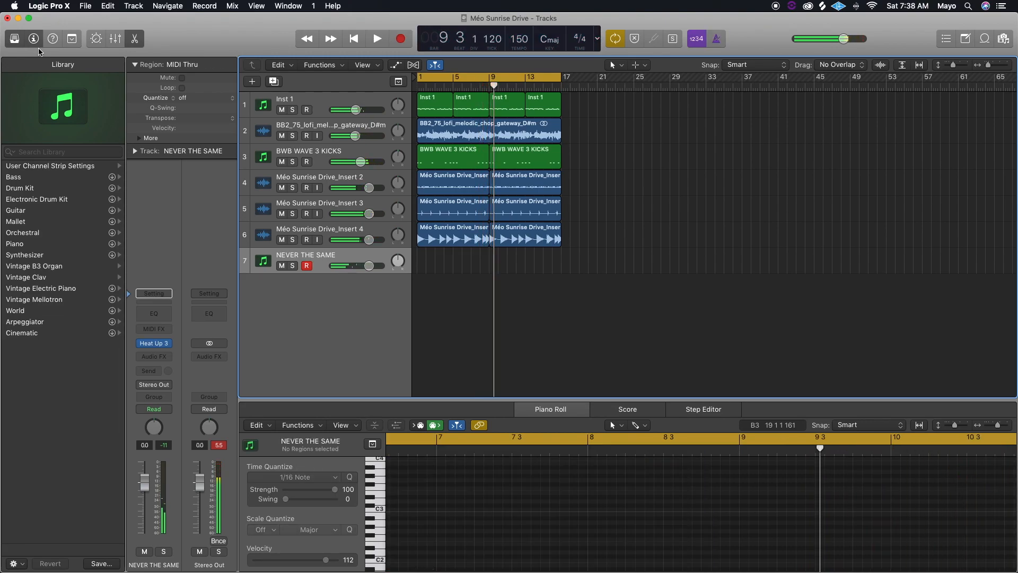
- Record an eight-bar bell melody on the NEVER THE SAME track and repeat the region to fill bars 9 to 17
key(r)
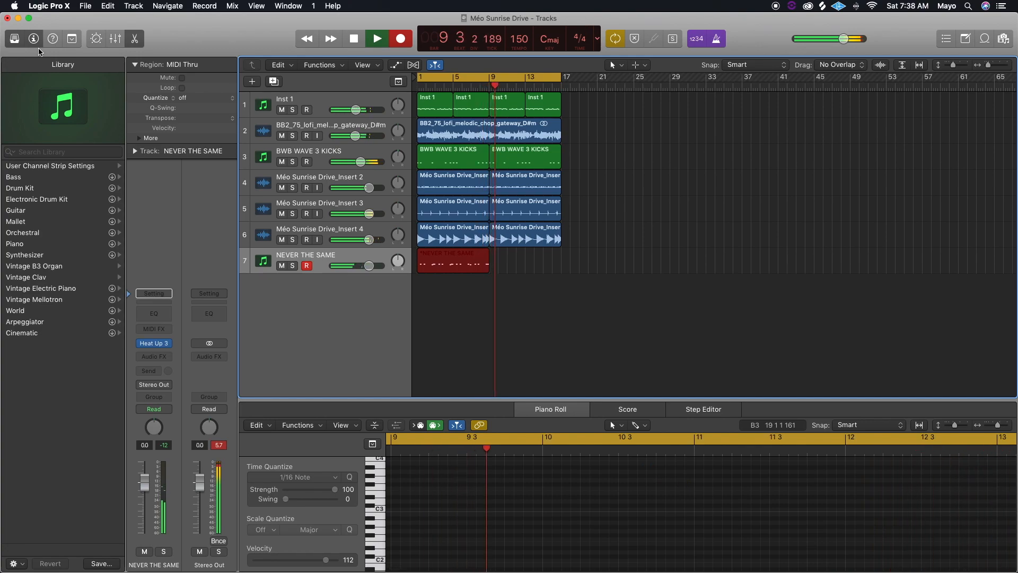
key(space)
key(space)
key(super+r)
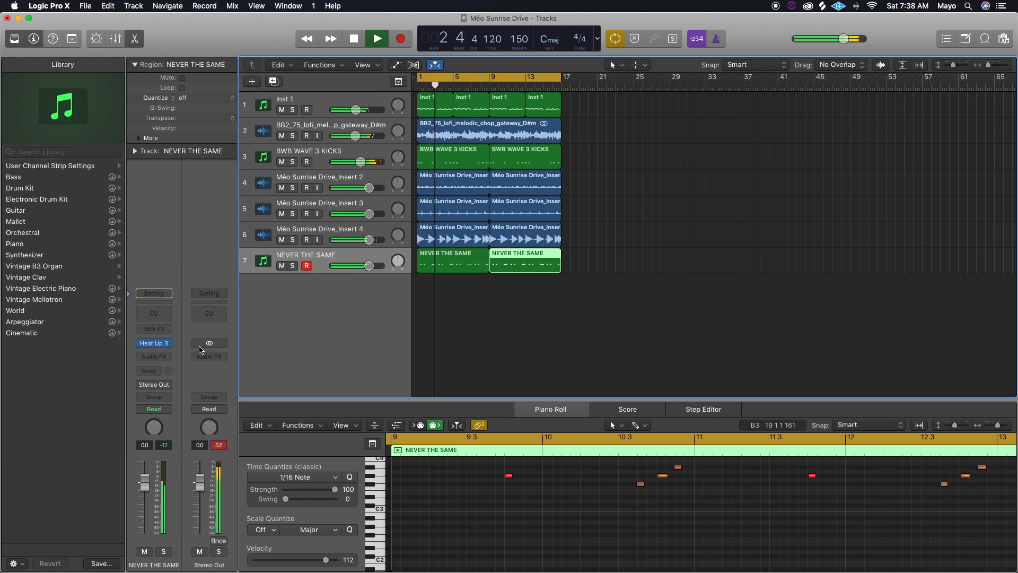
- Add an Adaptive Limiter with its Factory Default settings to the Stereo Out channel
click(209, 355)
click(244, 403)
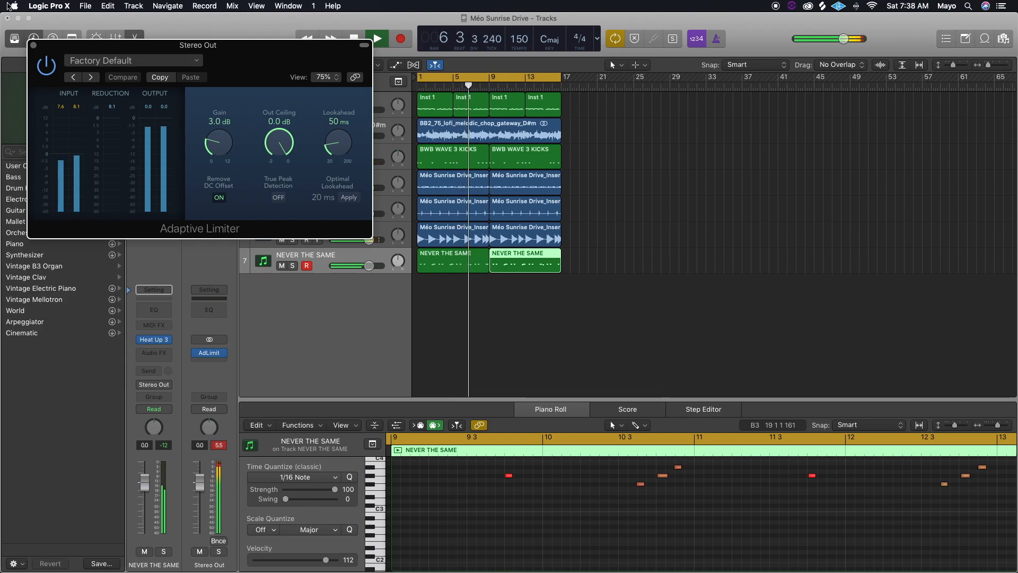
click(33, 45)
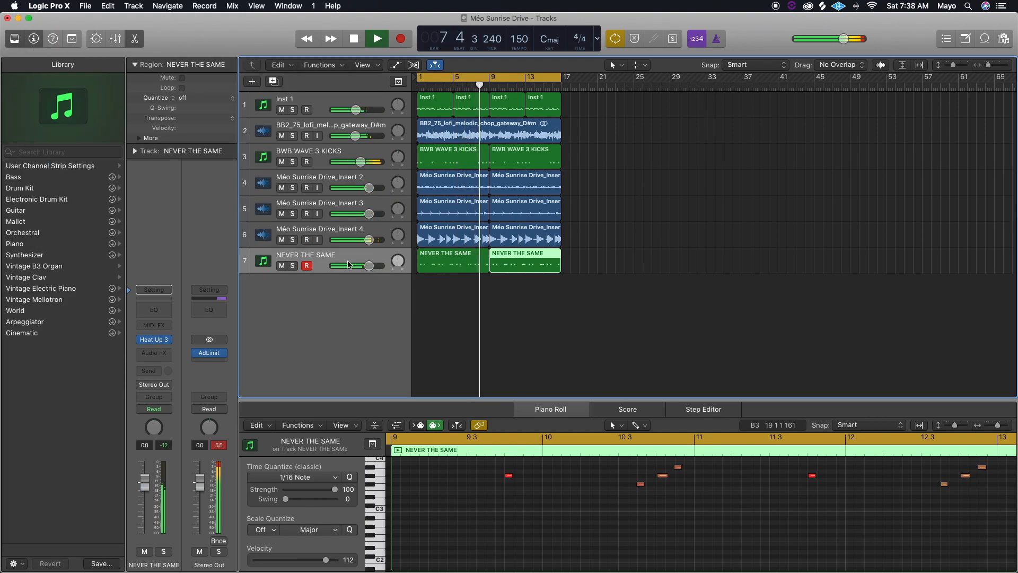
- Add a new software instrument track below the NEVER THE SAME track and load Battery 4 on it
double_click(312, 310)
click(159, 340)
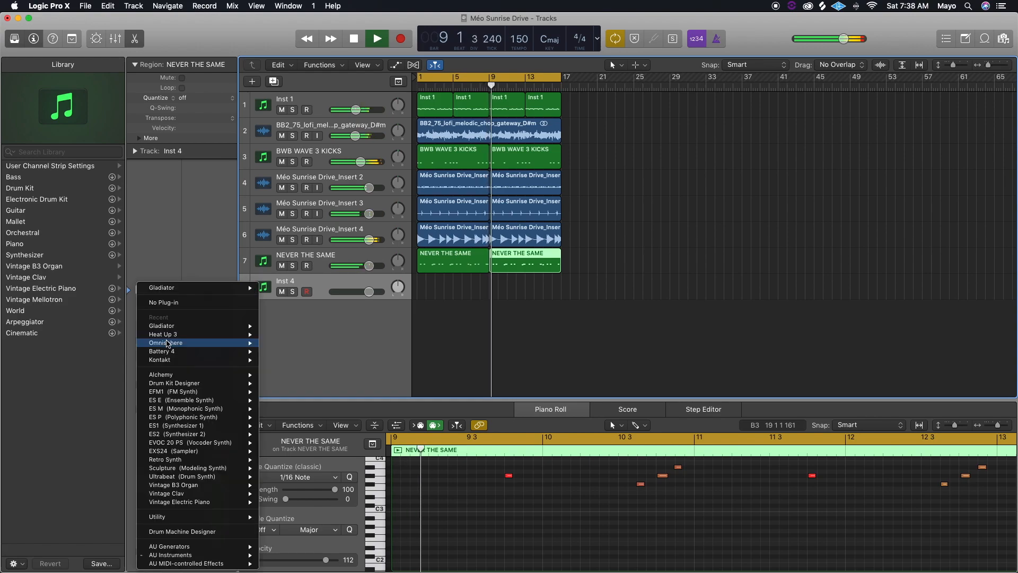
click(205, 356)
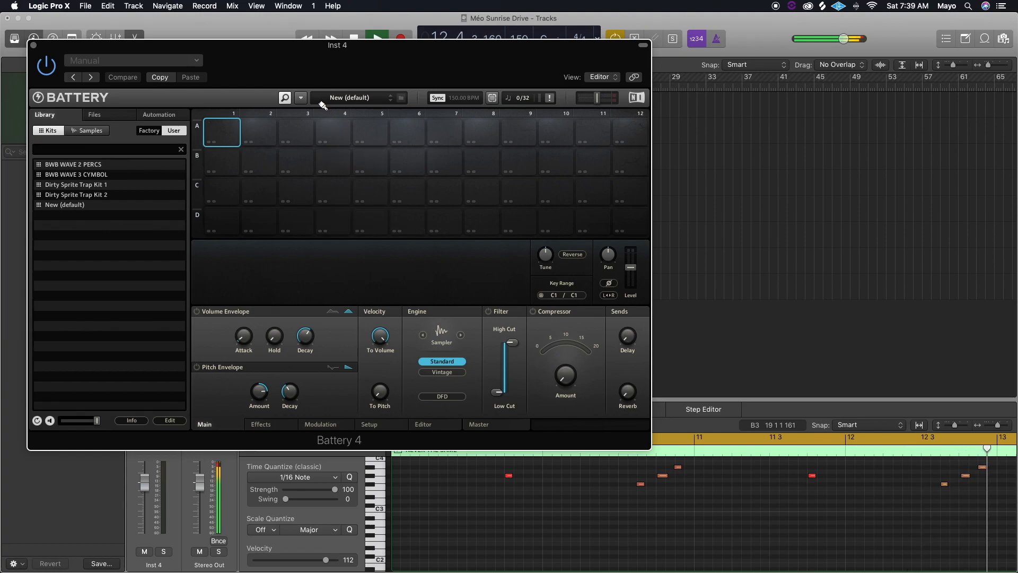
- Try the BWB WAVE 2 OPEN HATS kit in Battery 4 and audition cells B4 and B3
click(301, 98)
mouse_move(382, 128)
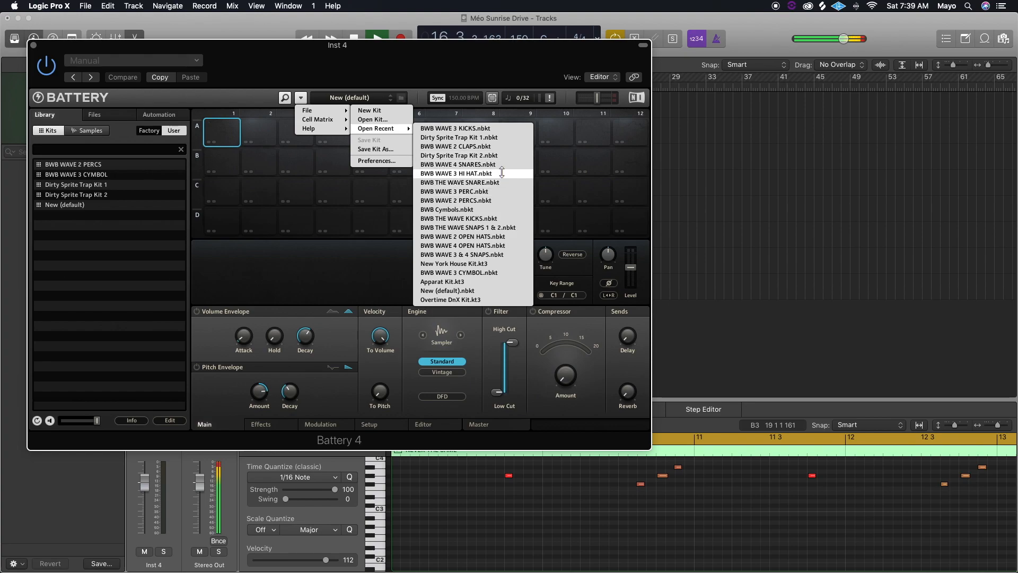
click(511, 236)
click(337, 160)
click(299, 162)
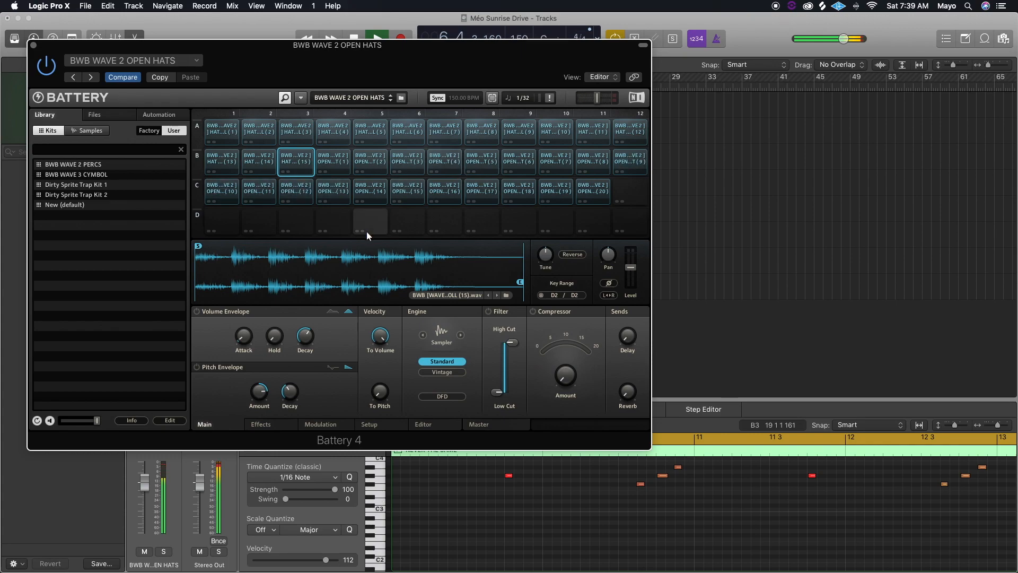
- Lower the Battery track's volume to about -4.9 dB and load the recent kit Dirty Sprite Trap Kit 1
drag(139, 515, 148, 523)
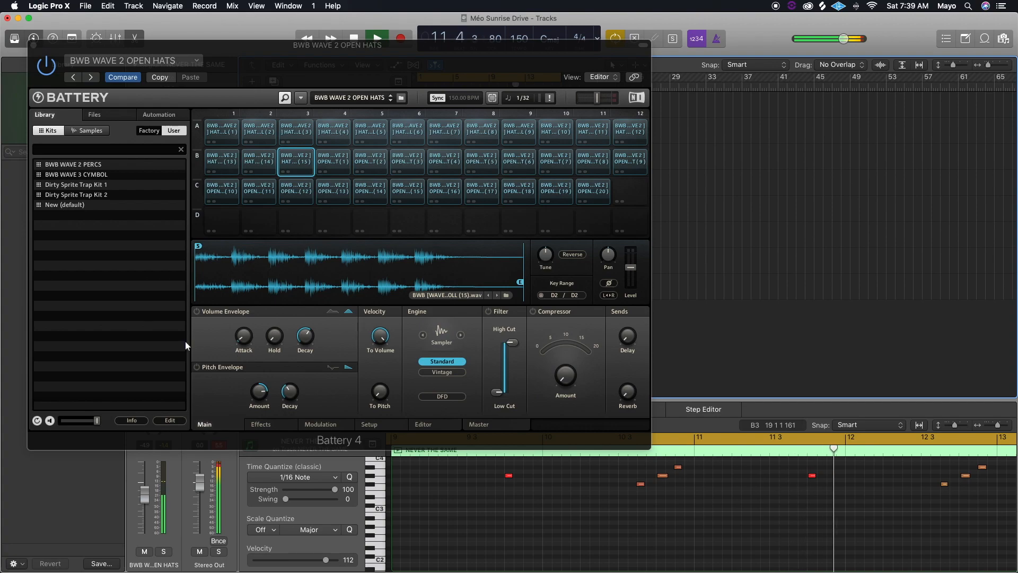
click(300, 98)
mouse_move(318, 111)
mouse_move(395, 130)
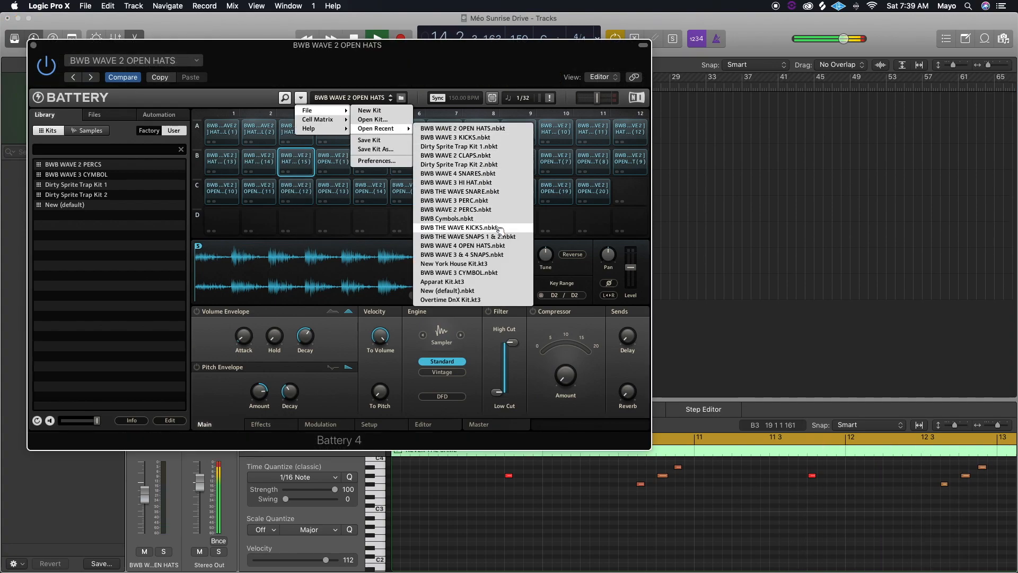
click(493, 147)
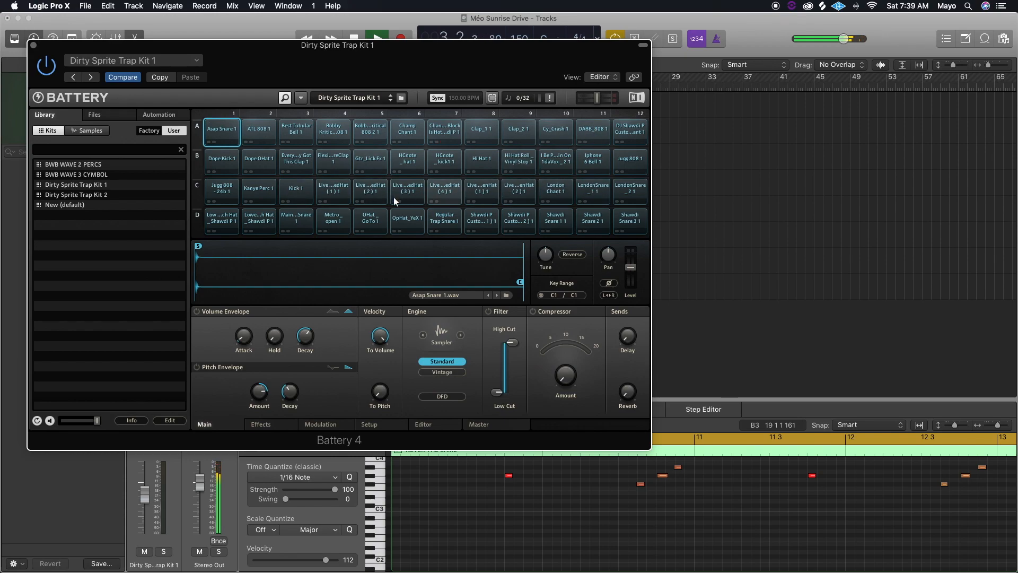
- Audition the lower-pitch hat in cell D2 and record a hat pattern with it from bar 9
click(260, 217)
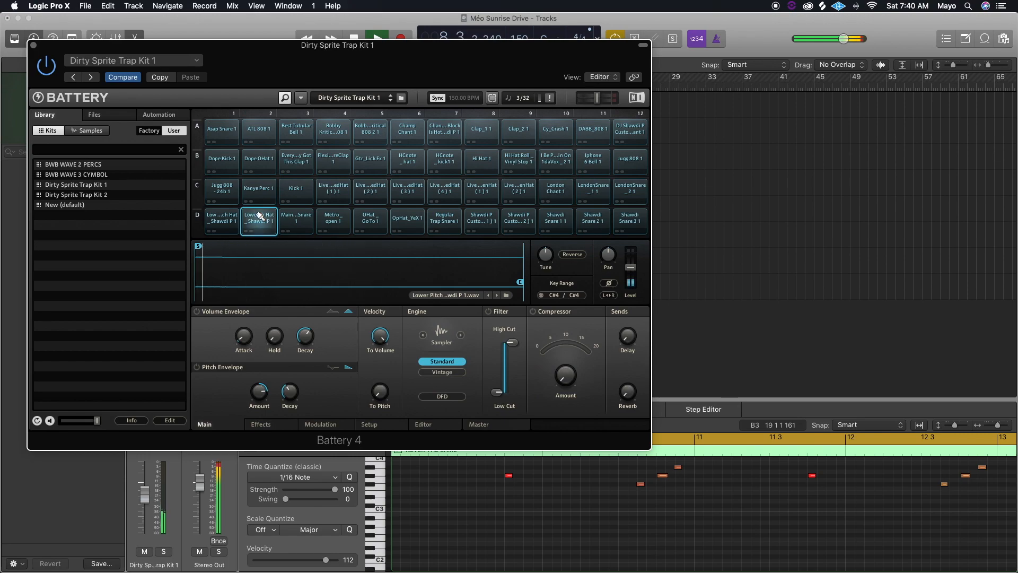
key(r)
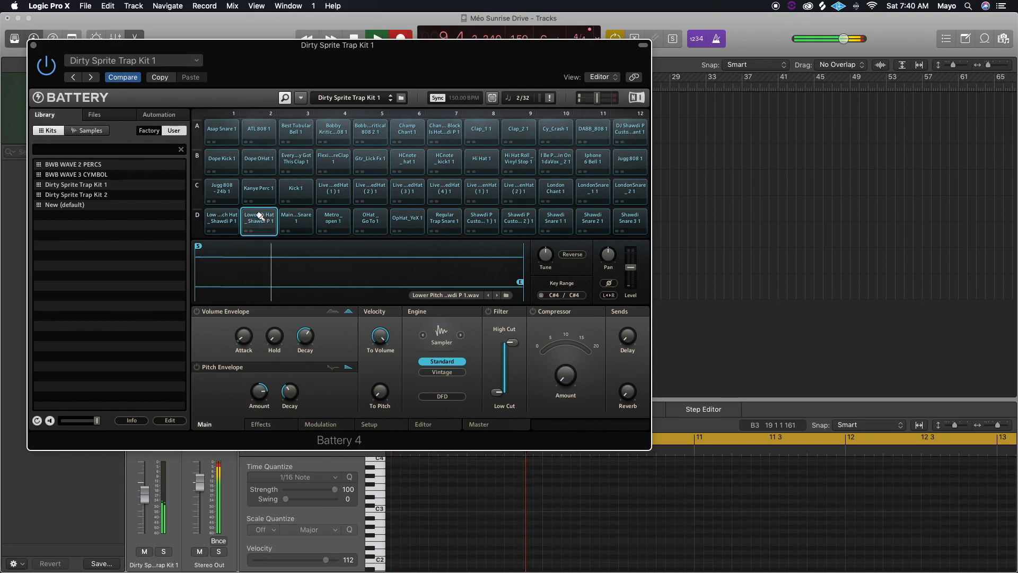
click(259, 216)
click(259, 216)
click(259, 216)
click(260, 216)
click(33, 45)
- Copy the recorded Dirty Sprite Trap Kit 1 region from bar 9 to bar 1 and play the beat from the start
drag(525, 293, 427, 293)
key(space)
key(Return)
key(space)
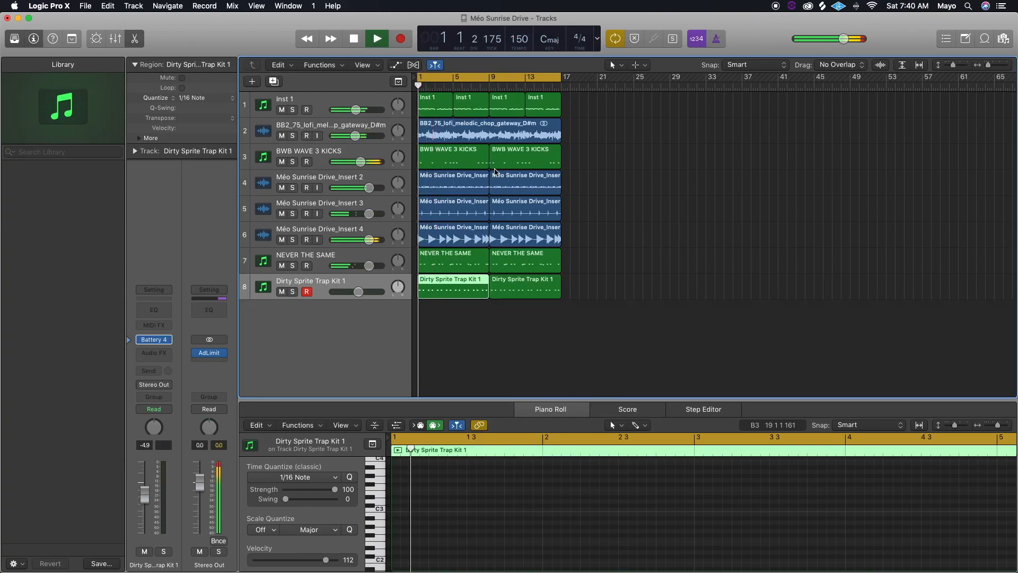
- Duplicate the Dirty Sprite Trap Kit 1 track with its Battery 4 kit and settings
key(super+d)
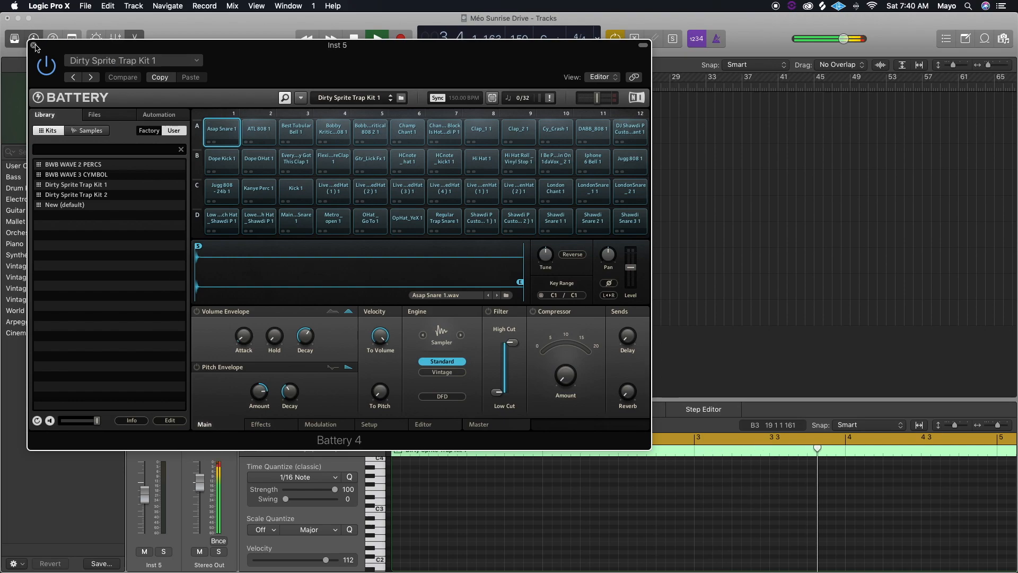
- Set the delay of both Dirty Sprite Trap Kit 1 hat regions on track 8 to +10 ticks
click(33, 46)
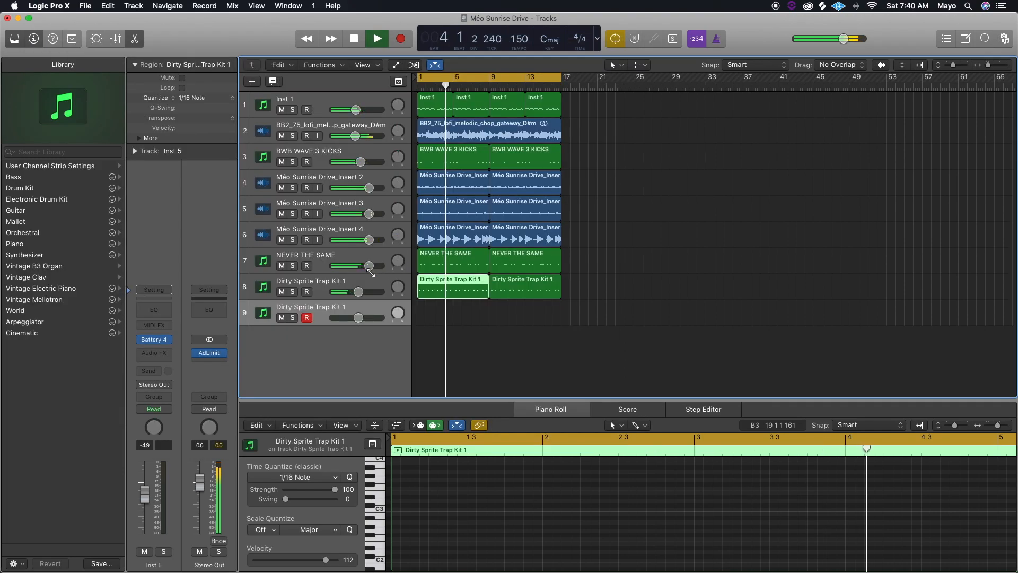
click(138, 139)
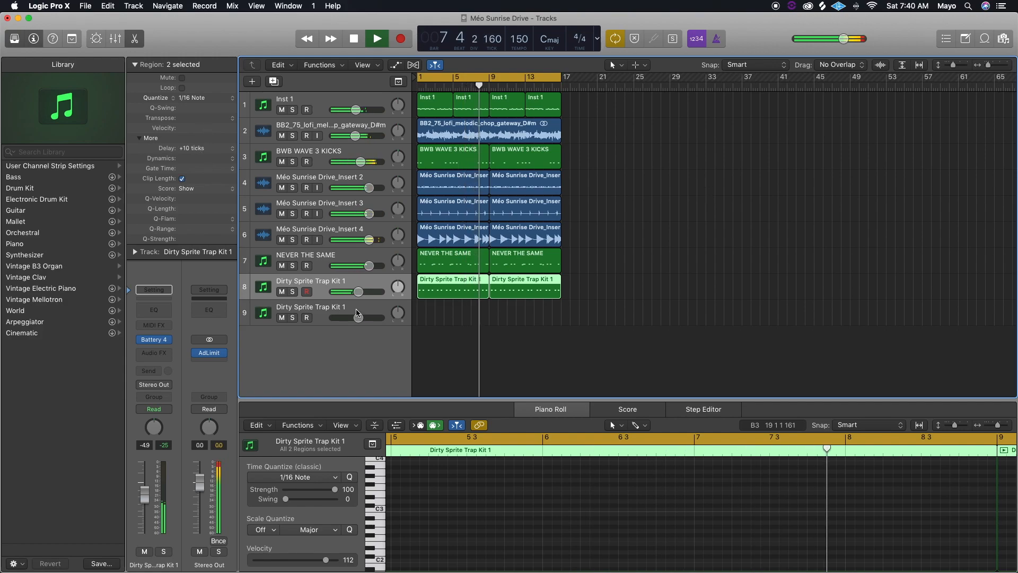
- Audition the snare and open hat cells of the duplicated track's Battery kit and pick Dope OHat 1 in cell B2
click(339, 310)
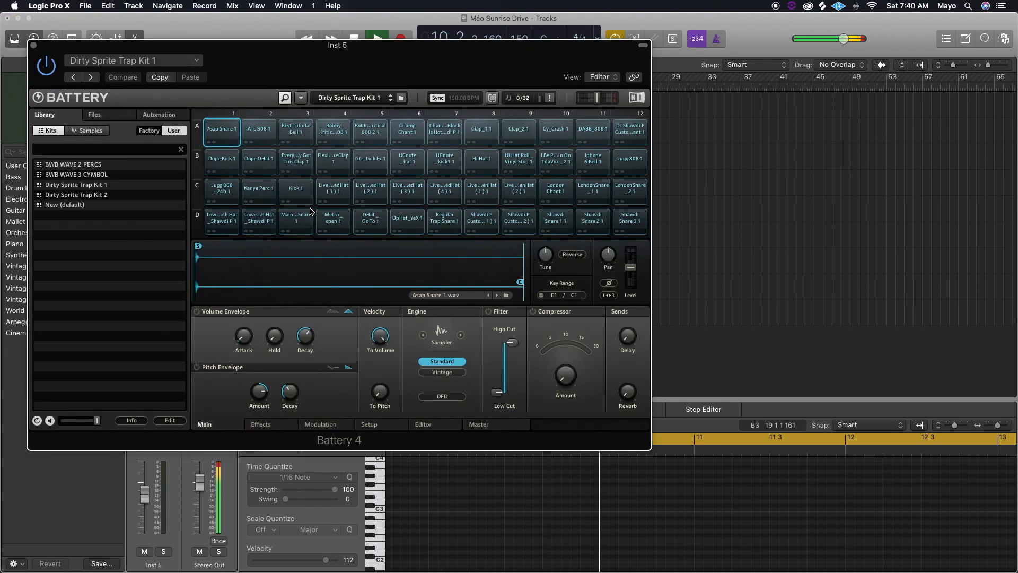
click(257, 219)
click(328, 219)
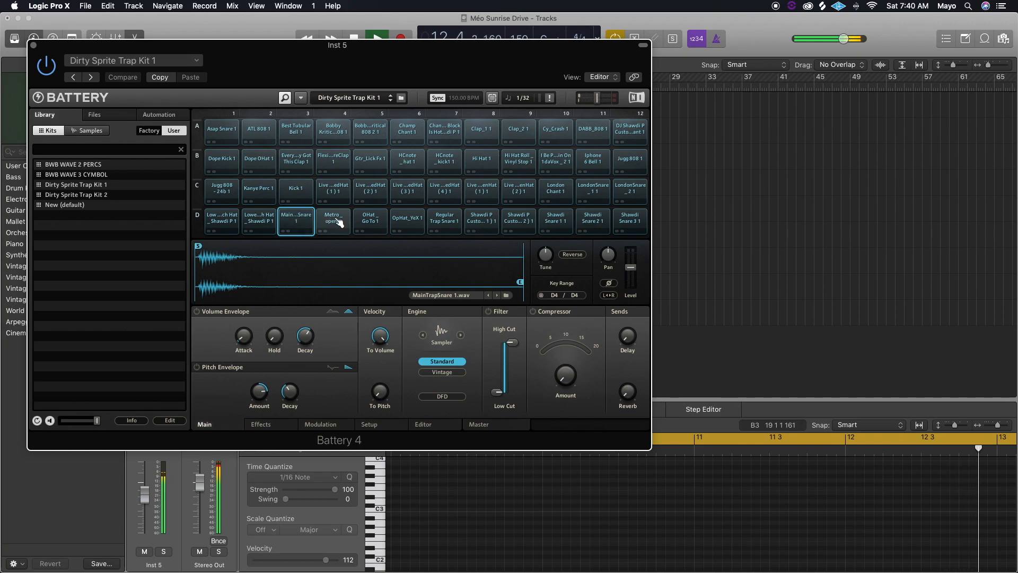
click(383, 221)
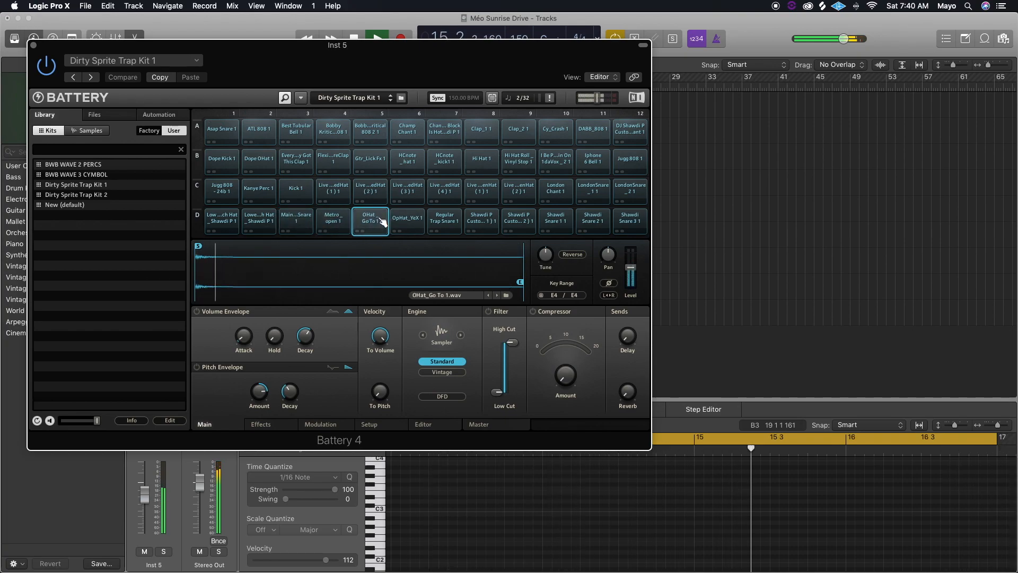
click(261, 162)
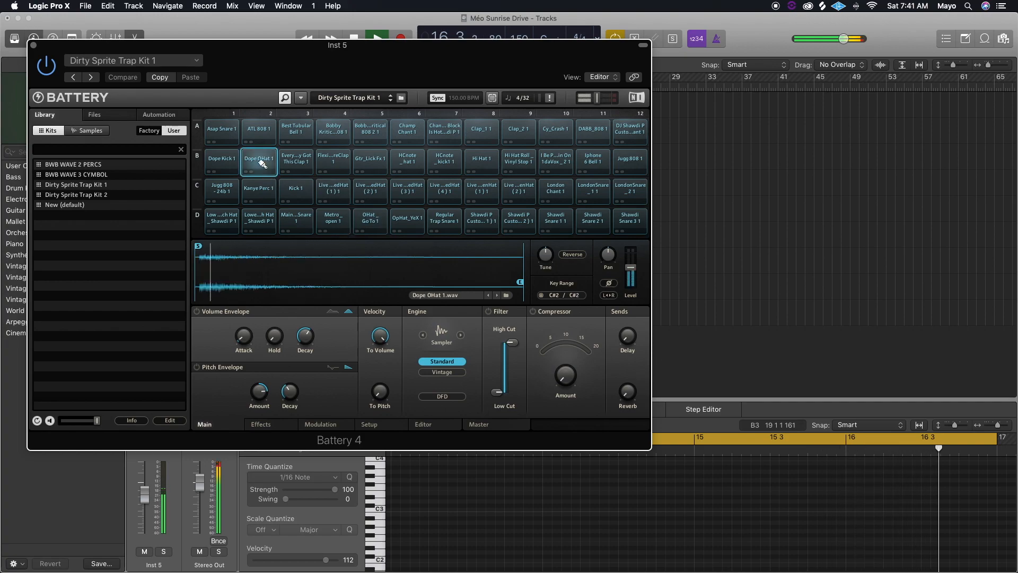
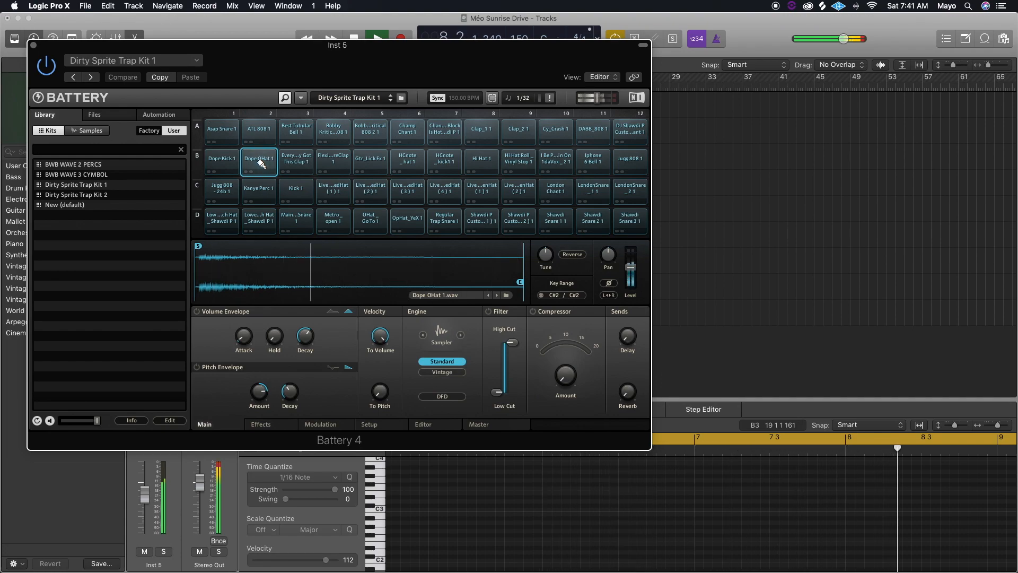
- Record a Dope OHat 1 pattern on track 9 from bar 9 and copy the region to bar 1
key(r)
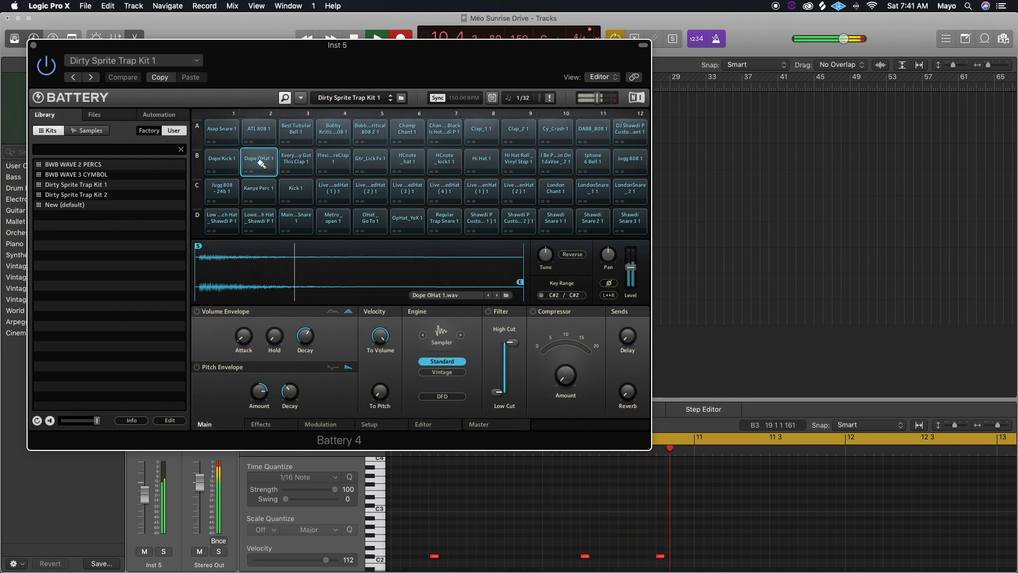
click(261, 163)
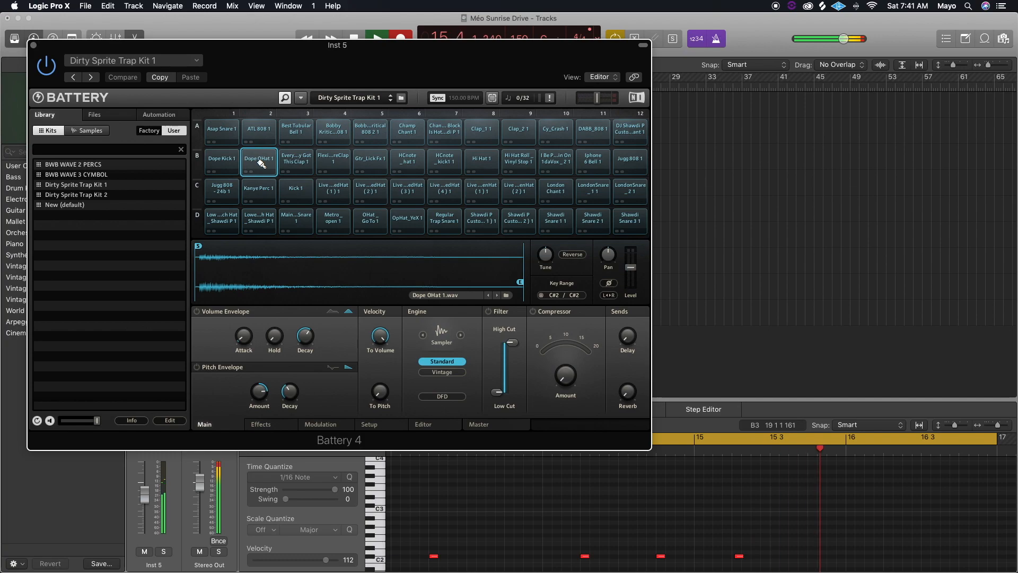
click(261, 163)
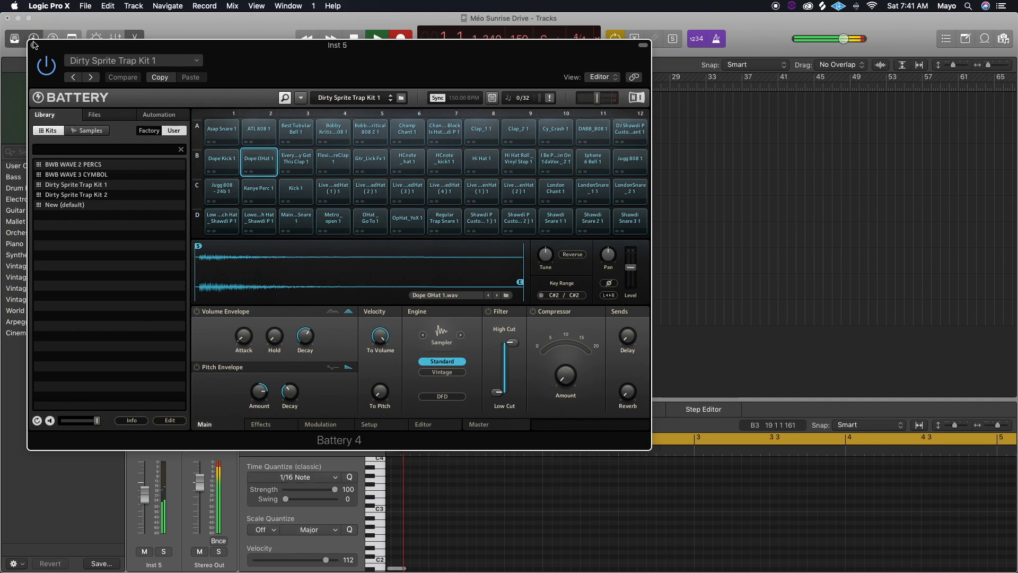
click(33, 46)
drag(533, 315, 462, 305)
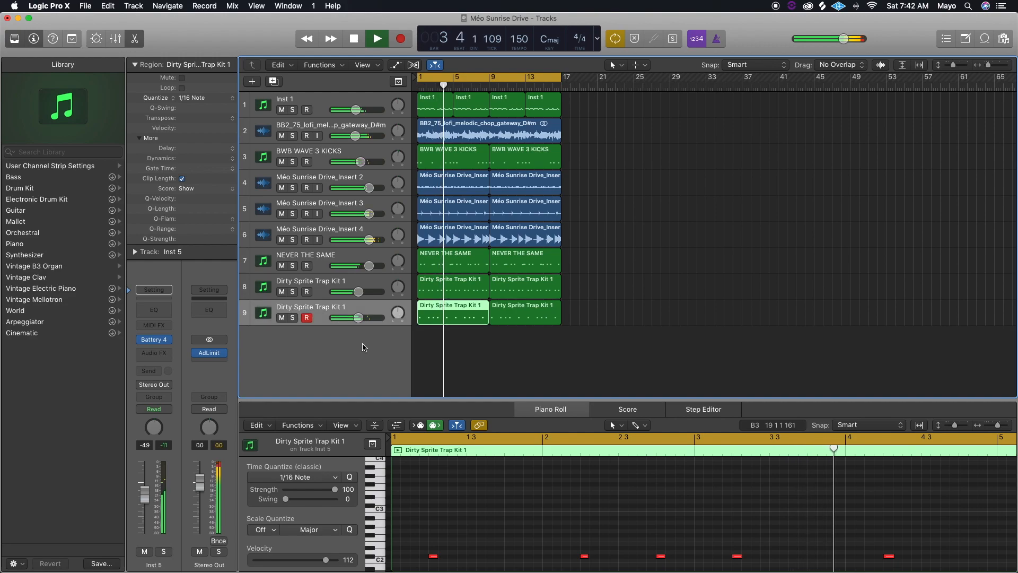
- Add a new software instrument track and load the EXS24 sampler on it
double_click(381, 345)
click(165, 339)
mouse_move(179, 340)
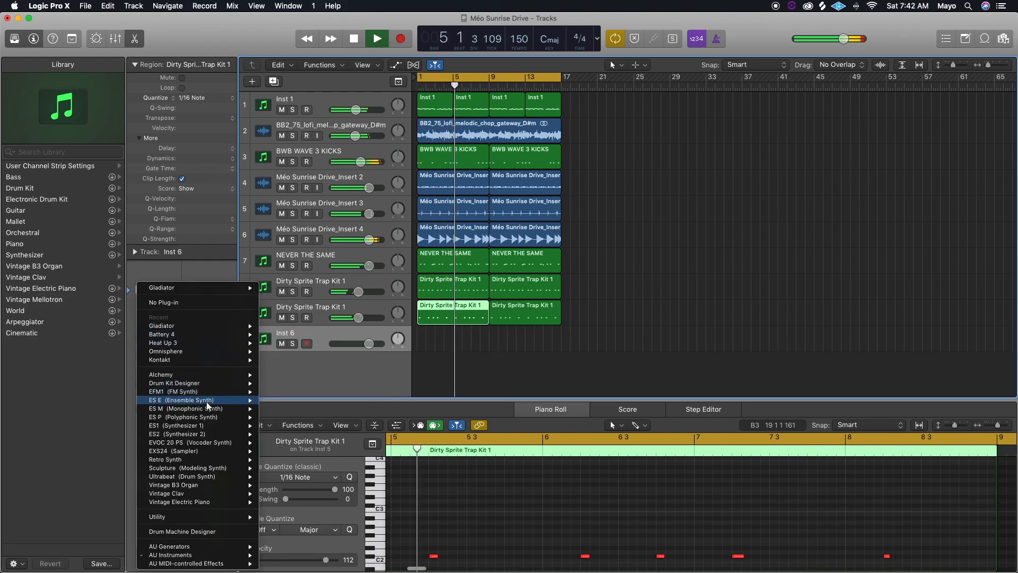
click(203, 451)
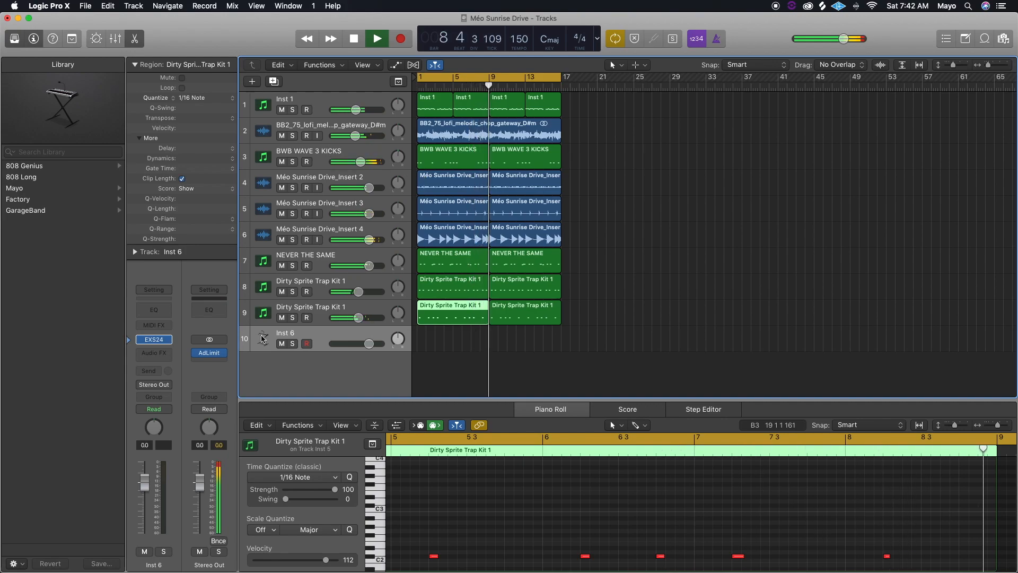
- Load the STEM II COLLECTION instrument from the New EXS Troy Sounds folder into the EXS24
click(153, 340)
click(326, 99)
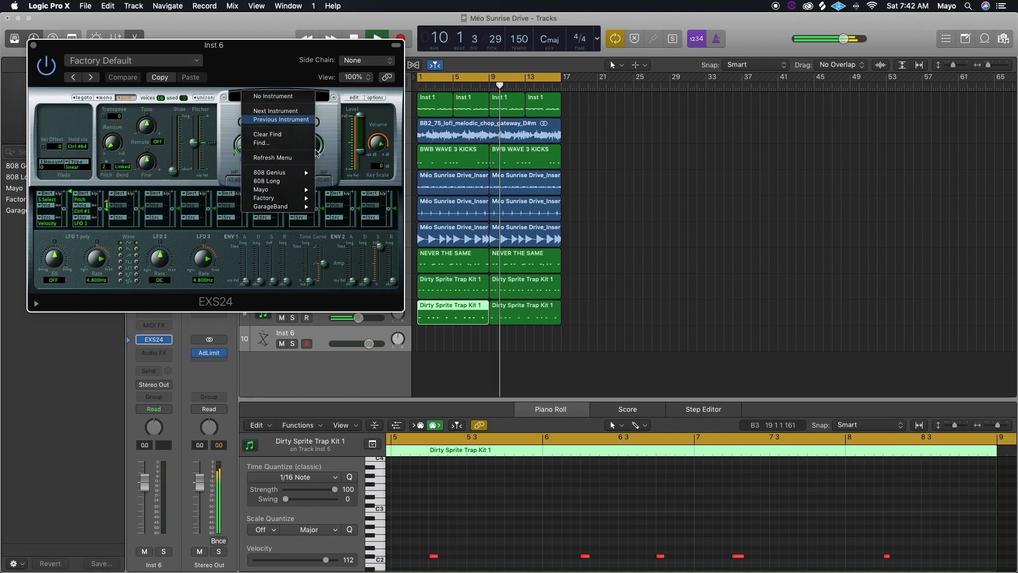
mouse_move(281, 189)
mouse_move(372, 265)
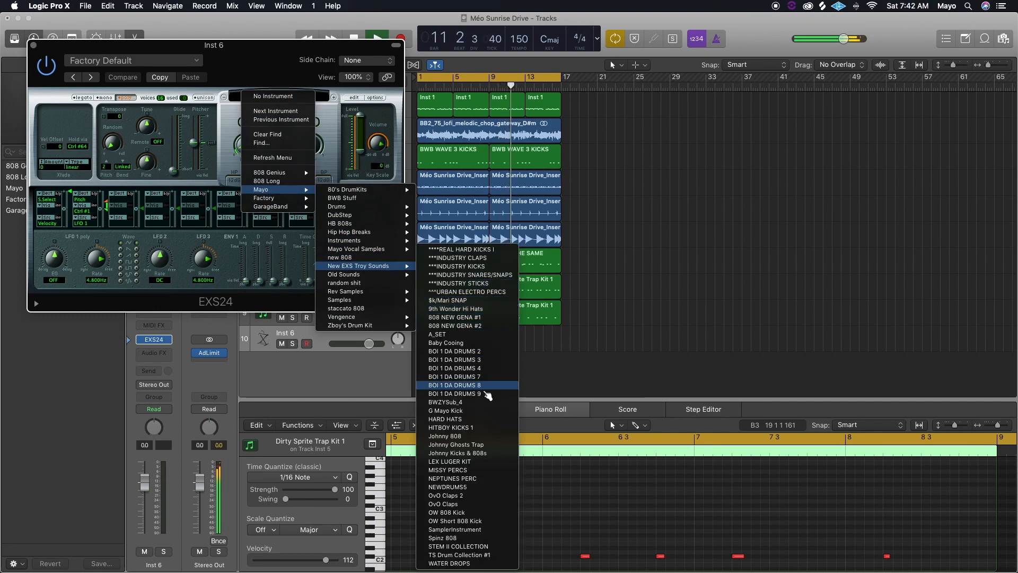
click(463, 546)
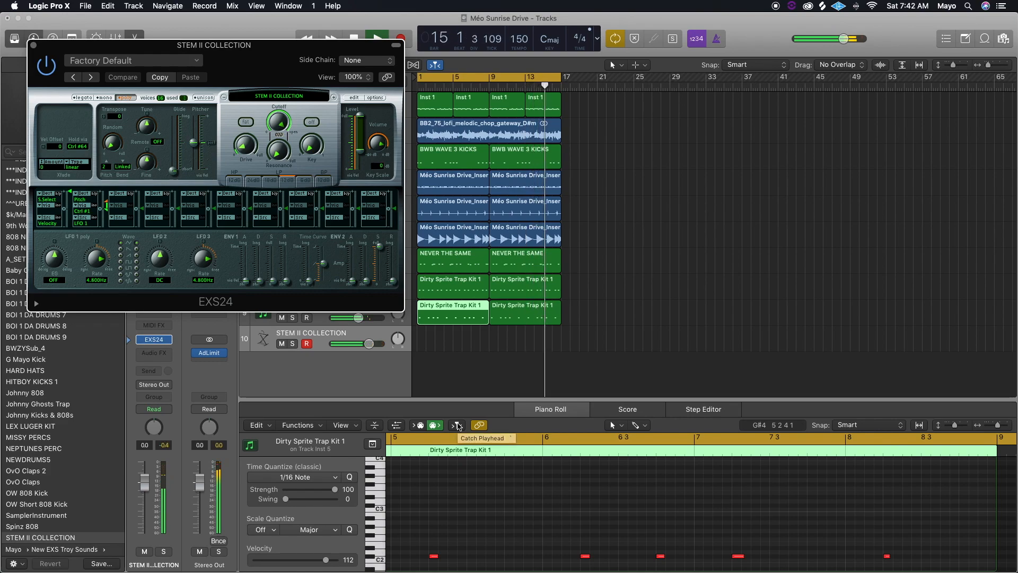
key(r)
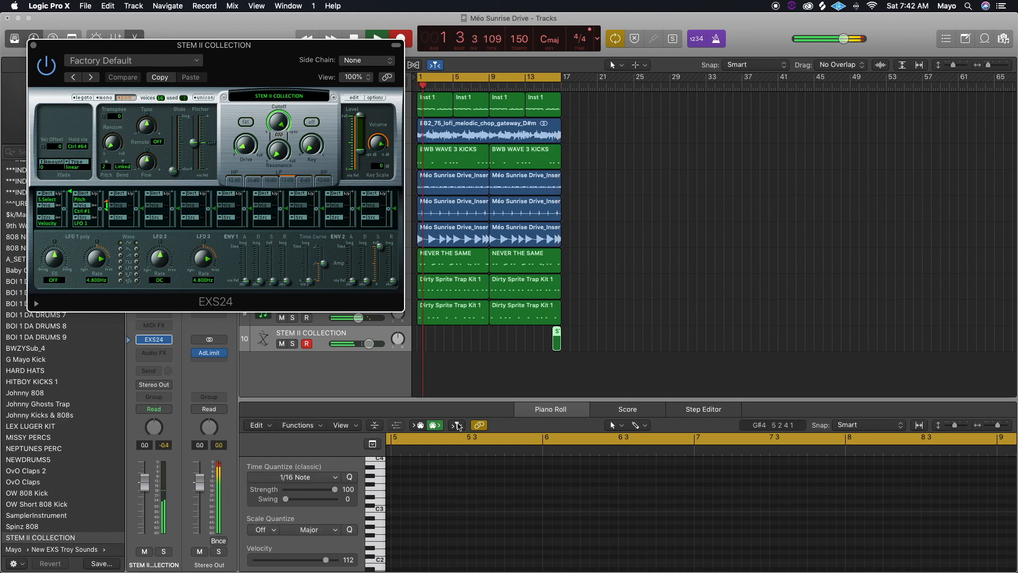
click(33, 44)
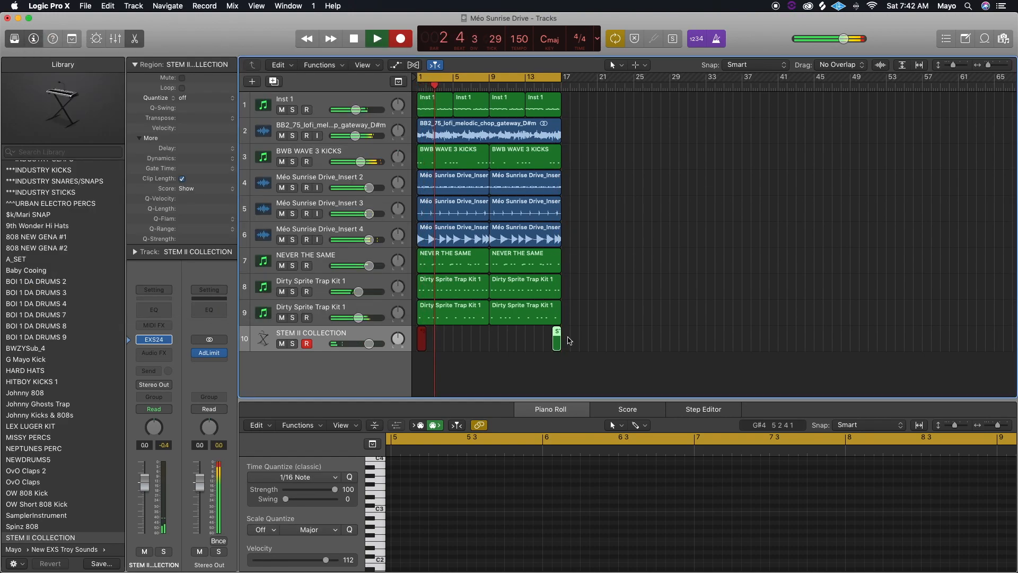
key(space)
key(Delete)
- Record a single STEM II COLLECTION hit at the start of bar 1
key(r)
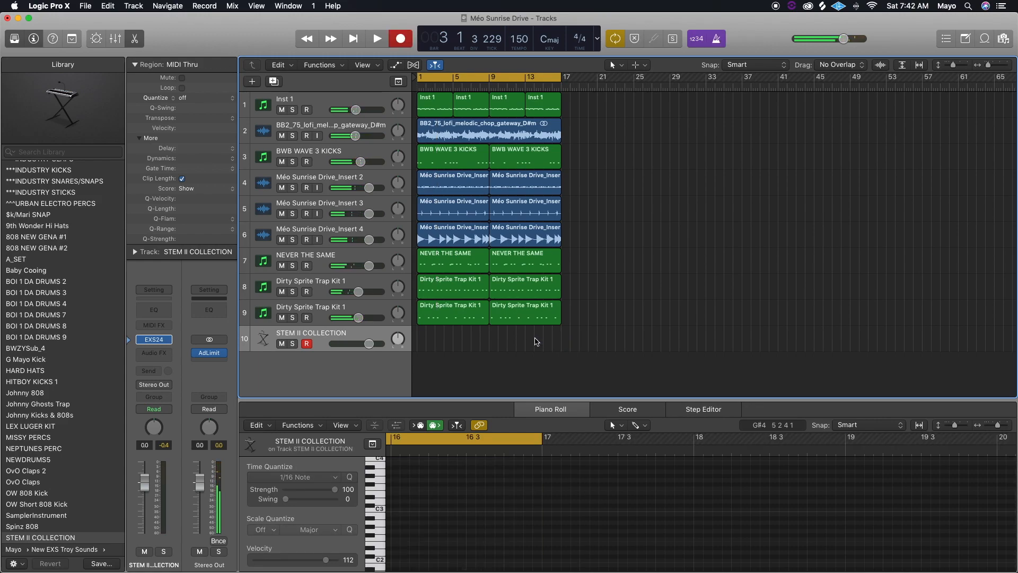
key(space)
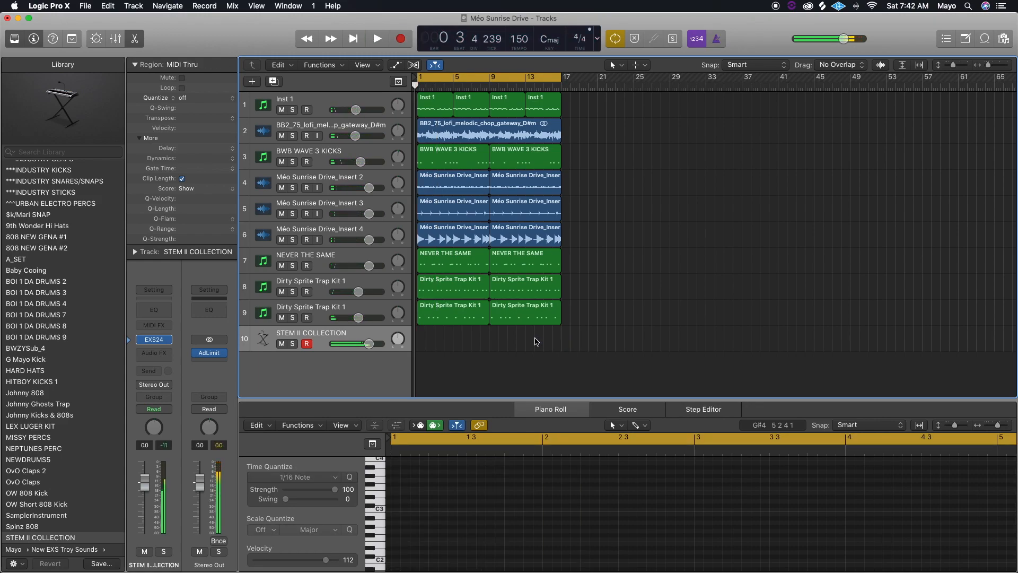
key(r)
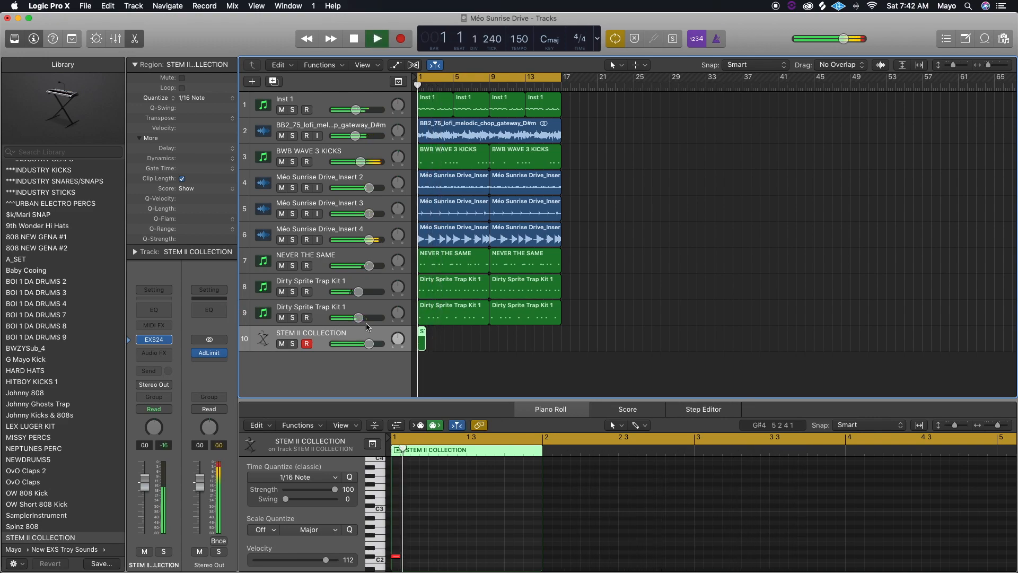
- Lower the STEM II COLLECTION track to about -4.3 dB and copy its one-bar region to bar 9
drag(368, 344, 360, 344)
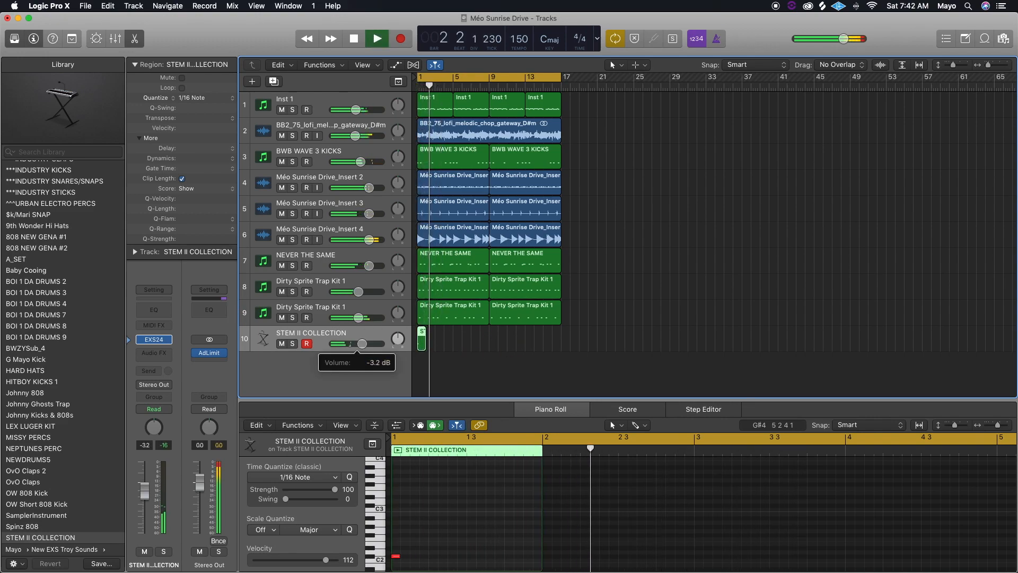
drag(425, 334, 493, 342)
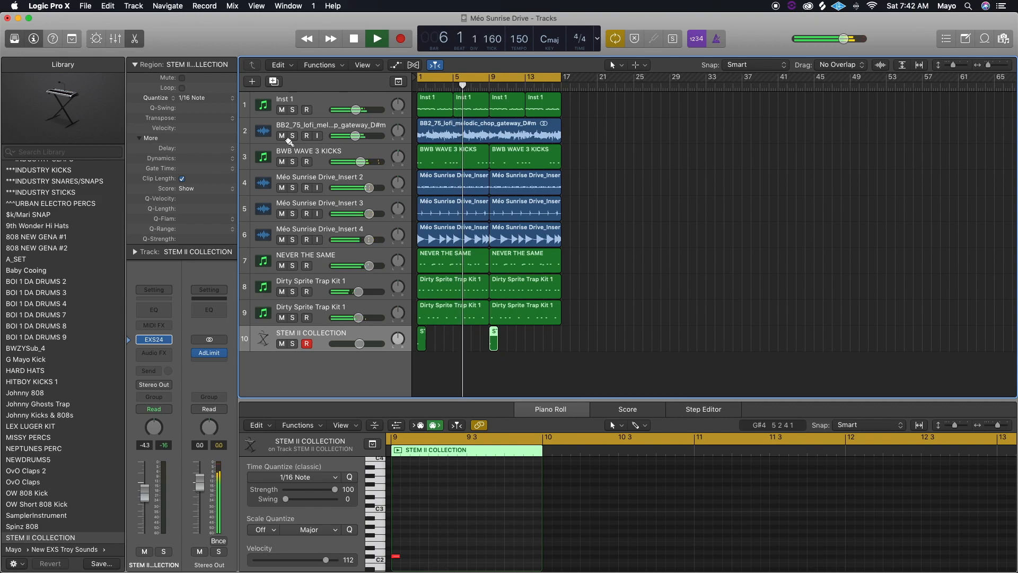
- Check the BWB WAVE 3 KICKS track briefly in solo and raise its volume slightly
click(291, 162)
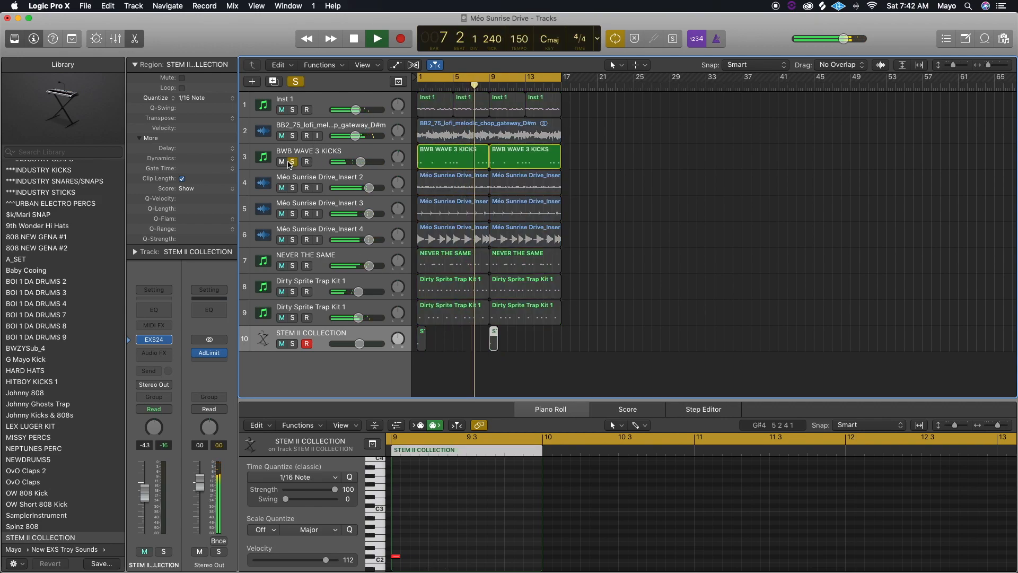
click(292, 163)
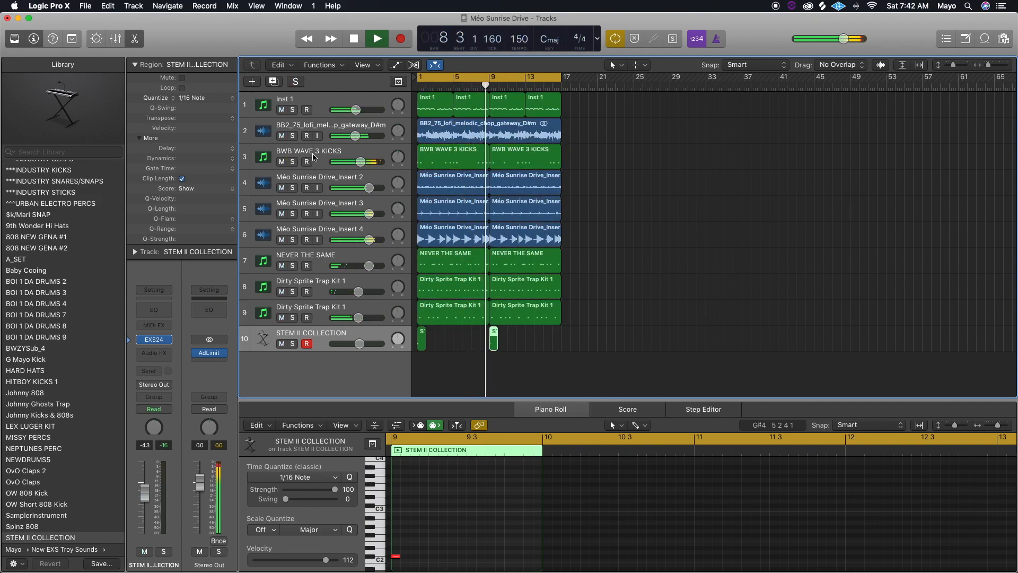
click(315, 155)
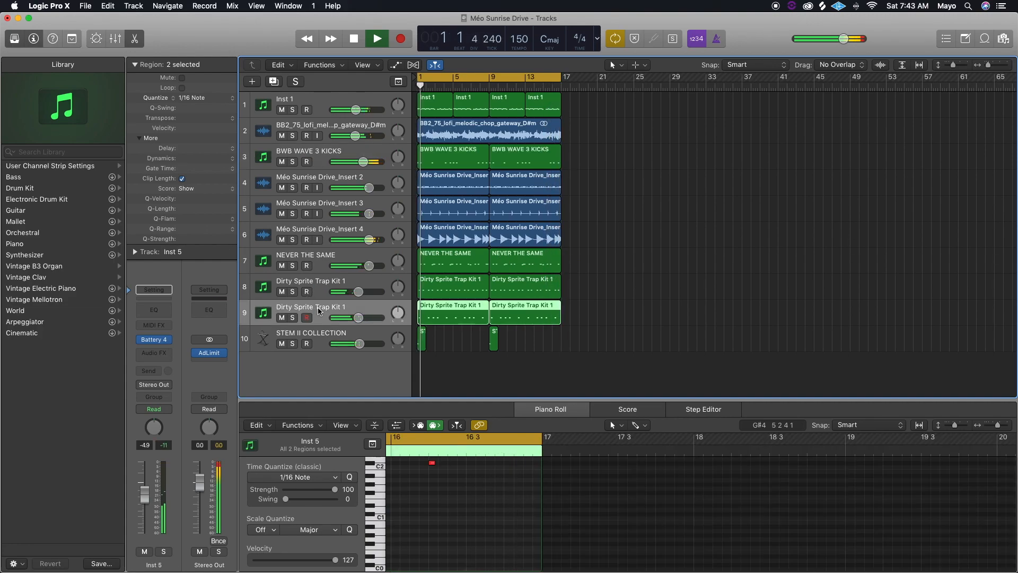
- Duplicate the open hat track 9 and load the recent kit BWB WAVE 4 SNARES in the copy's Battery
key(super+d)
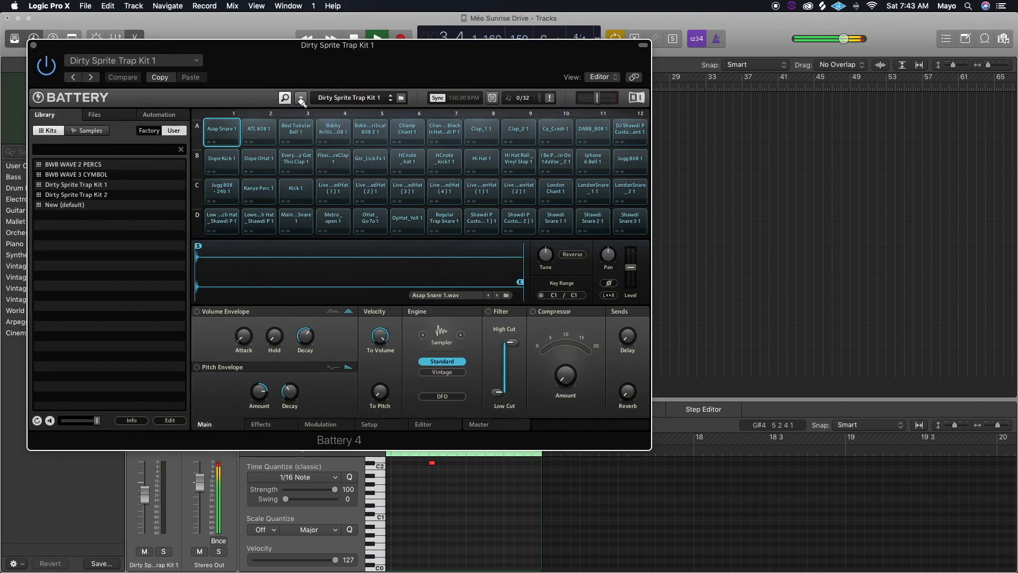
click(301, 98)
mouse_move(318, 111)
mouse_move(381, 128)
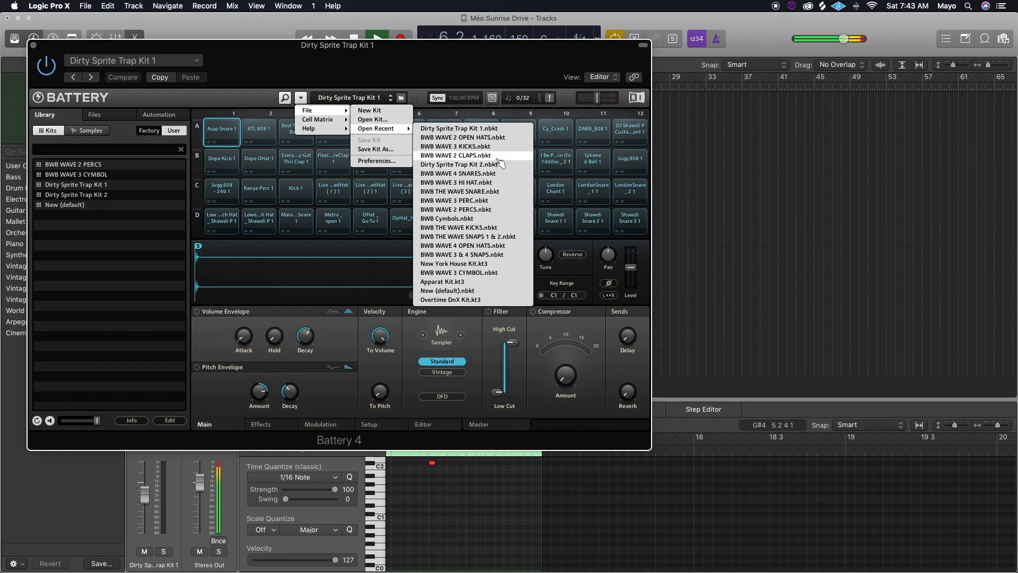
click(487, 174)
- Audition the BWB WAVE 4 SNARE (3) and (4) cells against the beat and close Battery
click(322, 139)
click(295, 134)
click(330, 132)
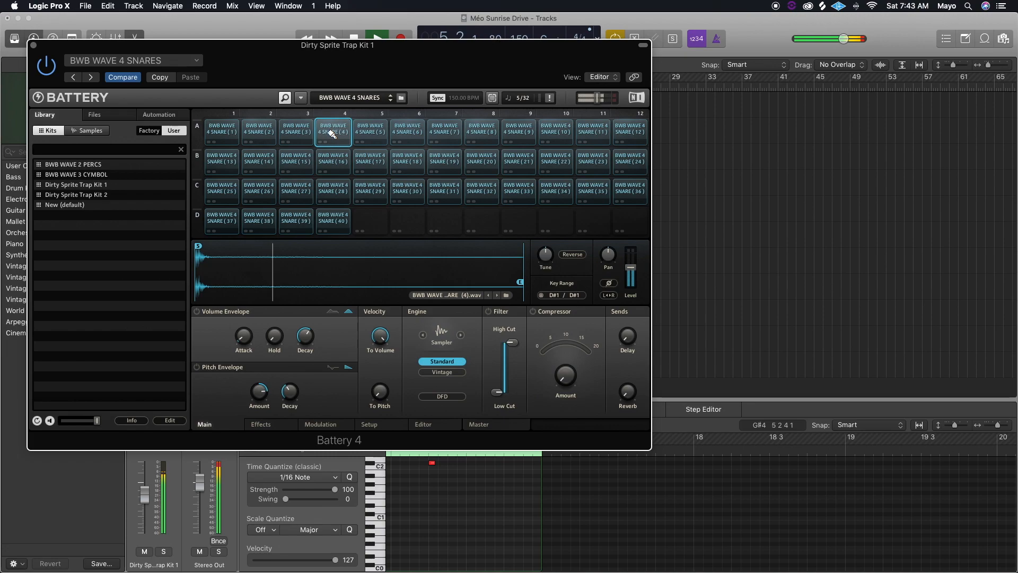
click(33, 46)
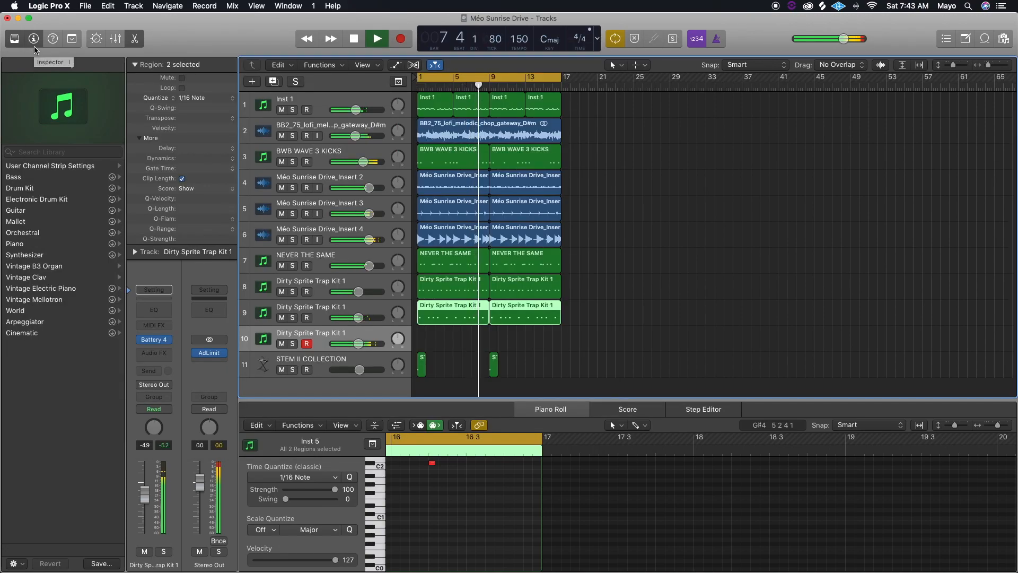
- Record a snare pattern on track 10 with BWB WAVE 4 SNARE (9) from bar 9 and copy the region to bar 1
key(r)
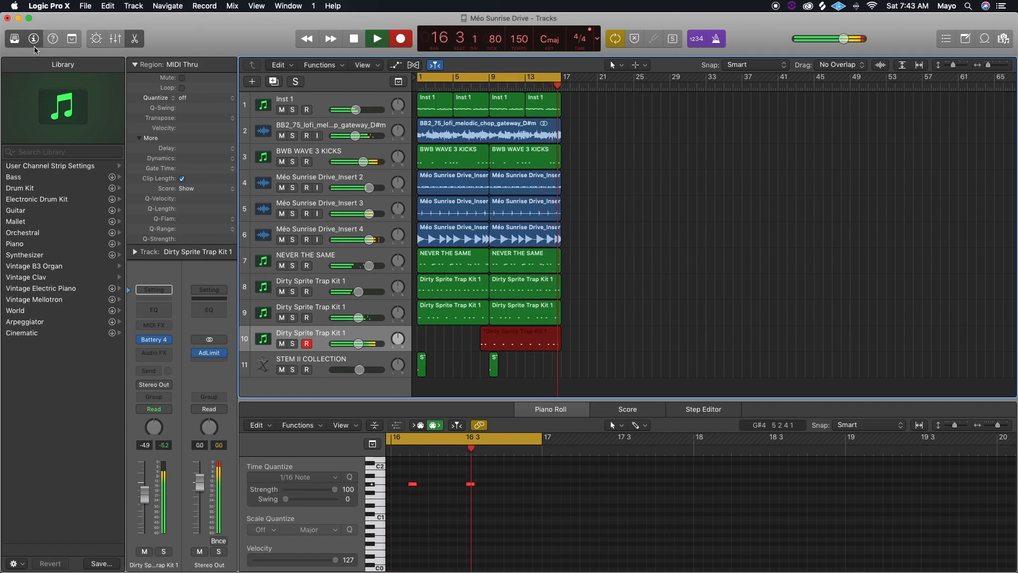
key(space)
drag(484, 347, 441, 341)
- Play the beat from the start and lower the snare track's volume to about -9.0 dB
key(space)
key(space)
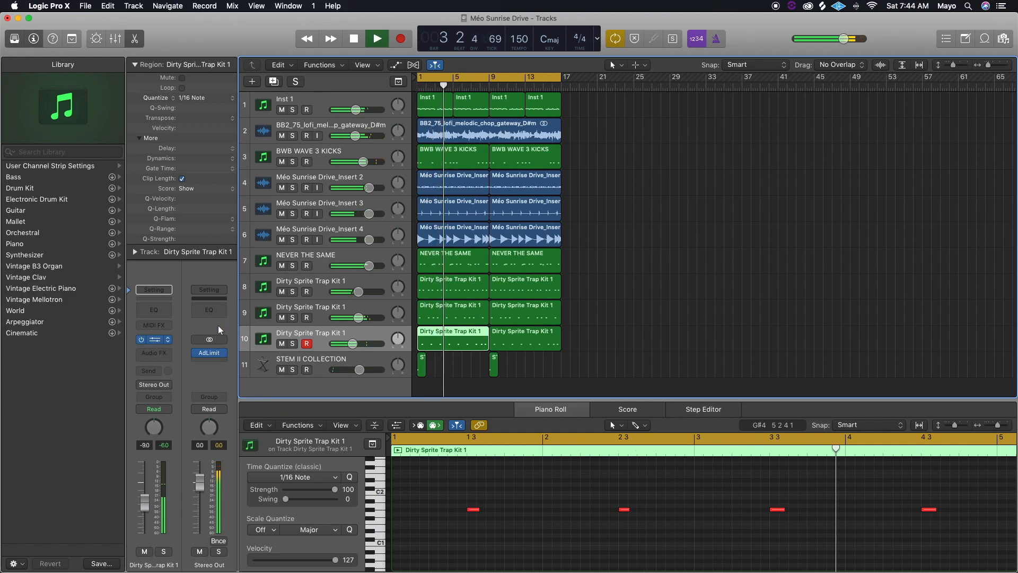
- Tune the BWB WAVE 4 SNARE (9) cell to -1.00 semitone and raise the snare track's volume slightly
key(v)
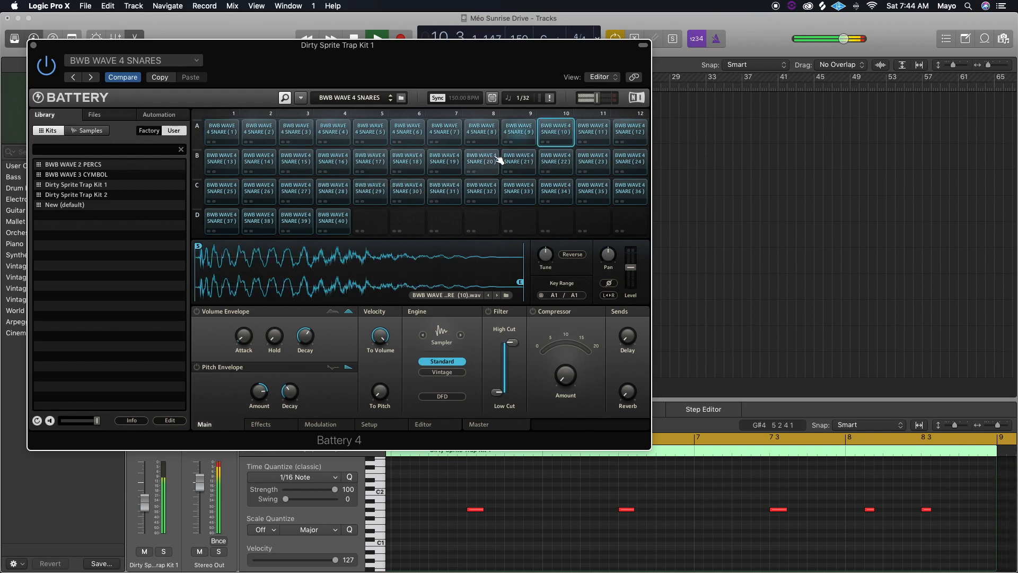
click(513, 132)
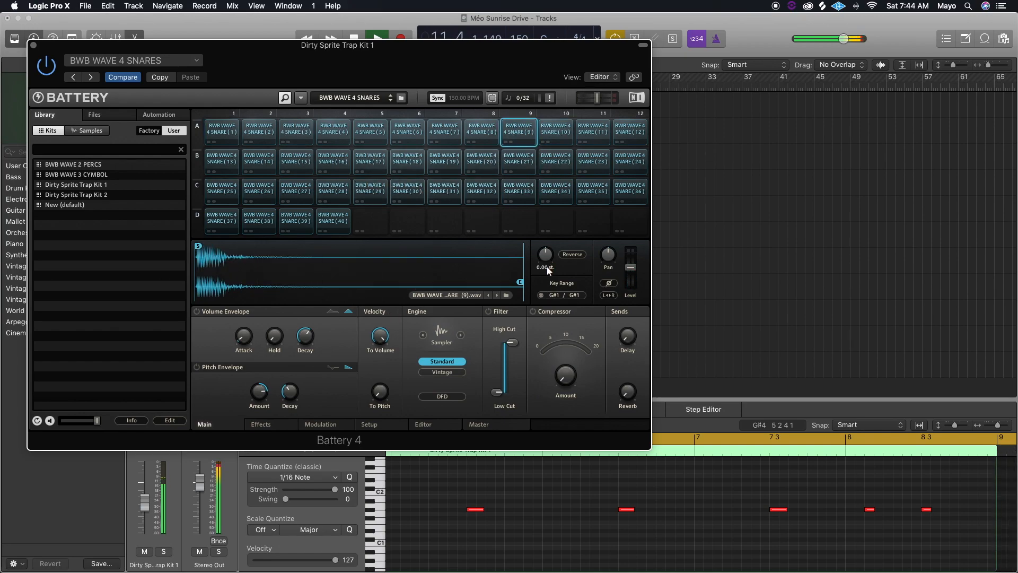
text(-1)
key(Return)
click(152, 496)
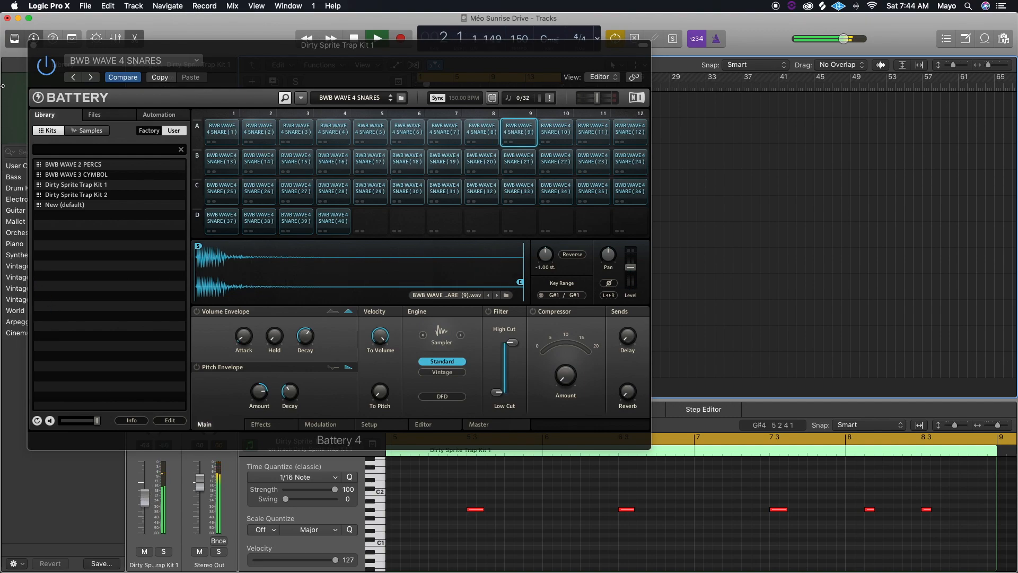
- Close Battery, add a duplicate of track 10 as track 11, and record a percussion pattern on it from bar 1 to bar 9
click(33, 45)
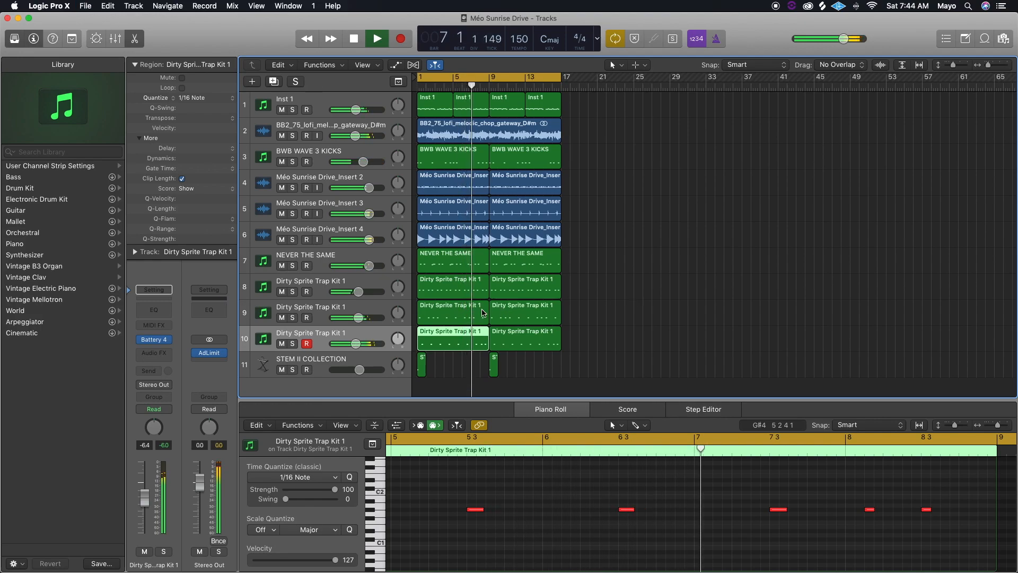
key(super+d)
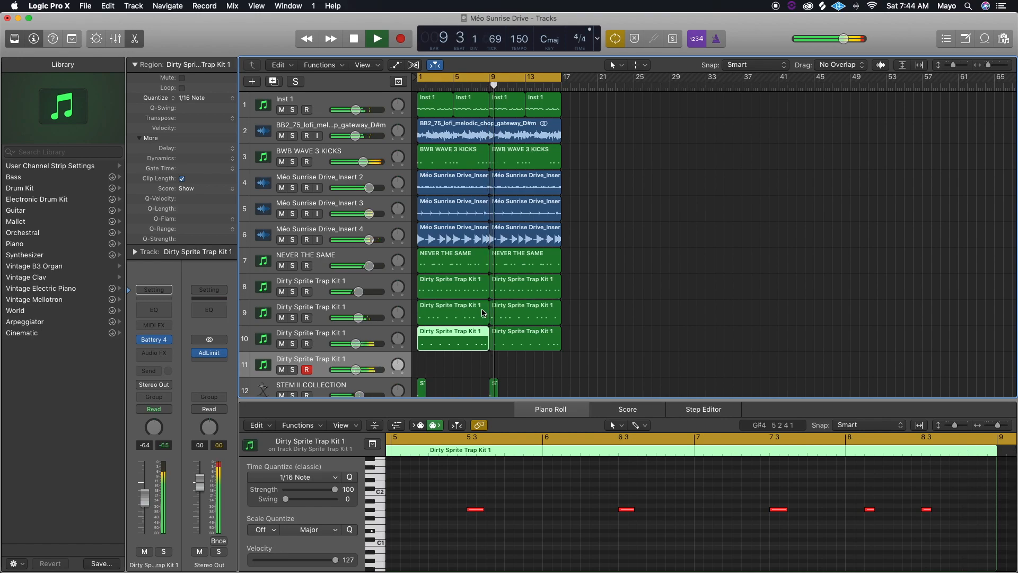
key(space)
key(r)
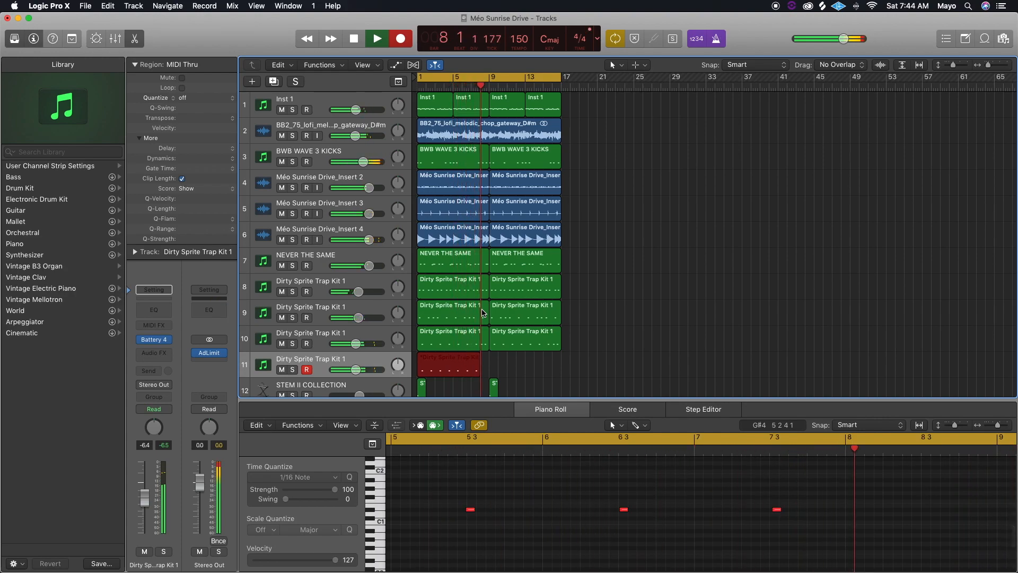
key(space)
key(space)
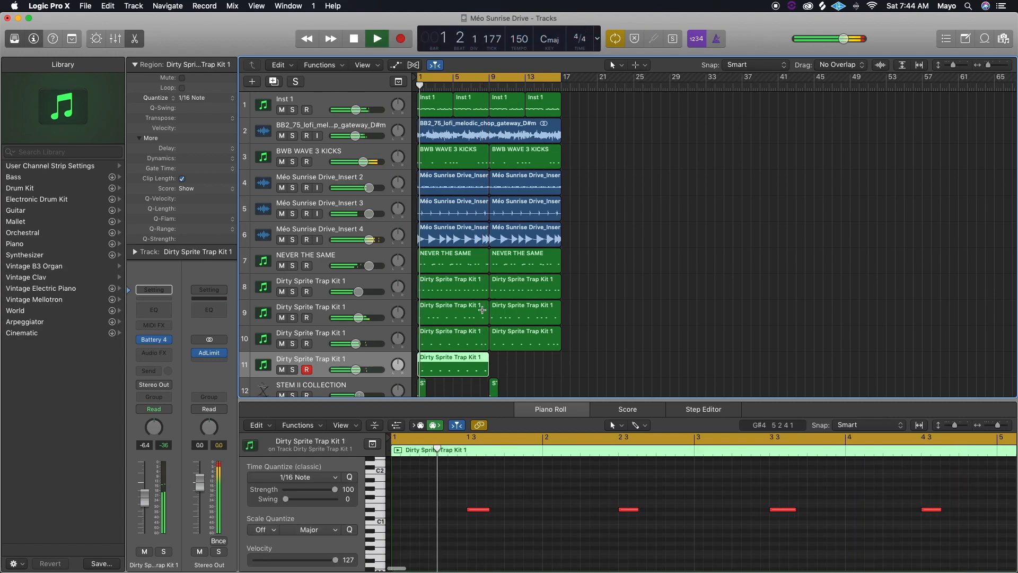
- Repeat the track 11 region at bar 9, and repeat all regions of the arrangement from bar 17 to bar 33
key(super+r)
key(space)
scroll(658, 351, down, 5)
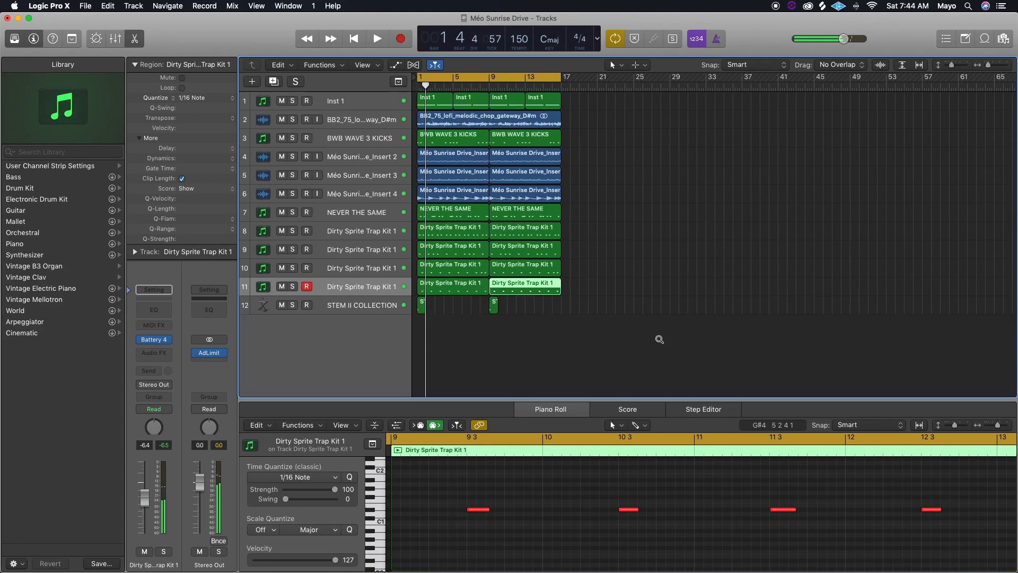
drag(668, 349, 231, 3)
key(super+r)
scroll(542, 125, down, 5)
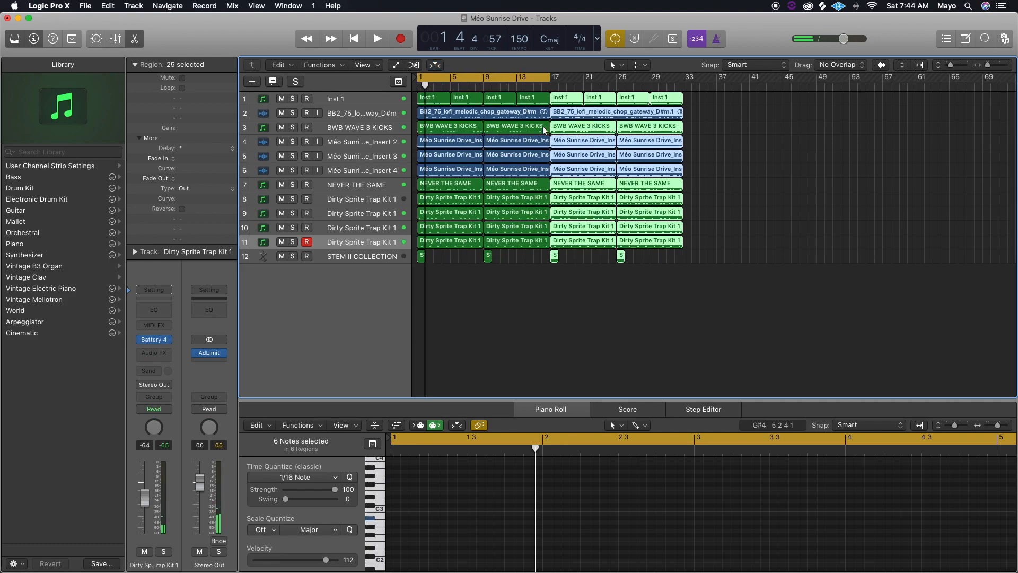
- Solo the Inst 1 and lofi loop tracks and rename them "melody synth" and "main"
click(292, 98)
double_click(338, 99)
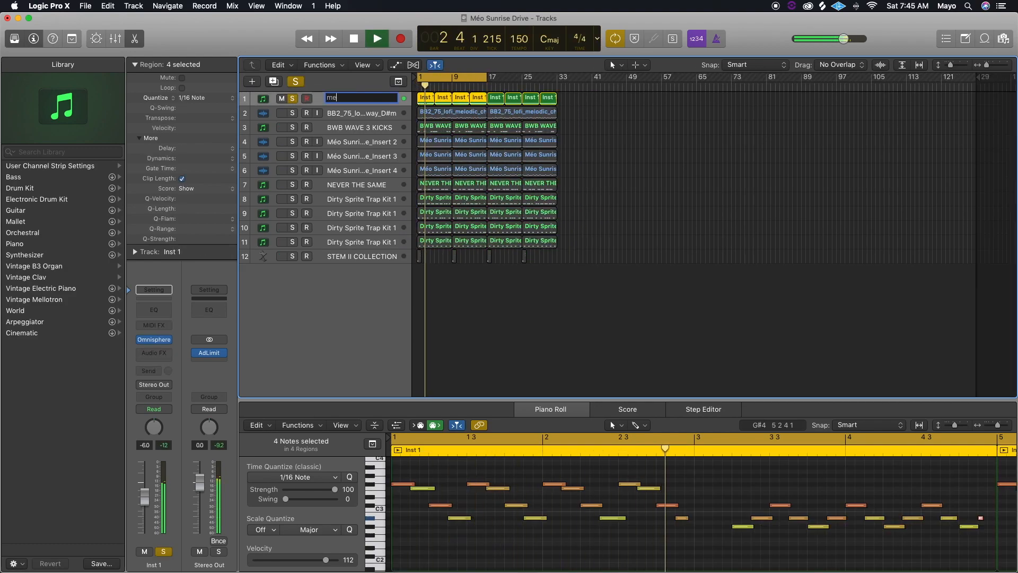
key(Return)
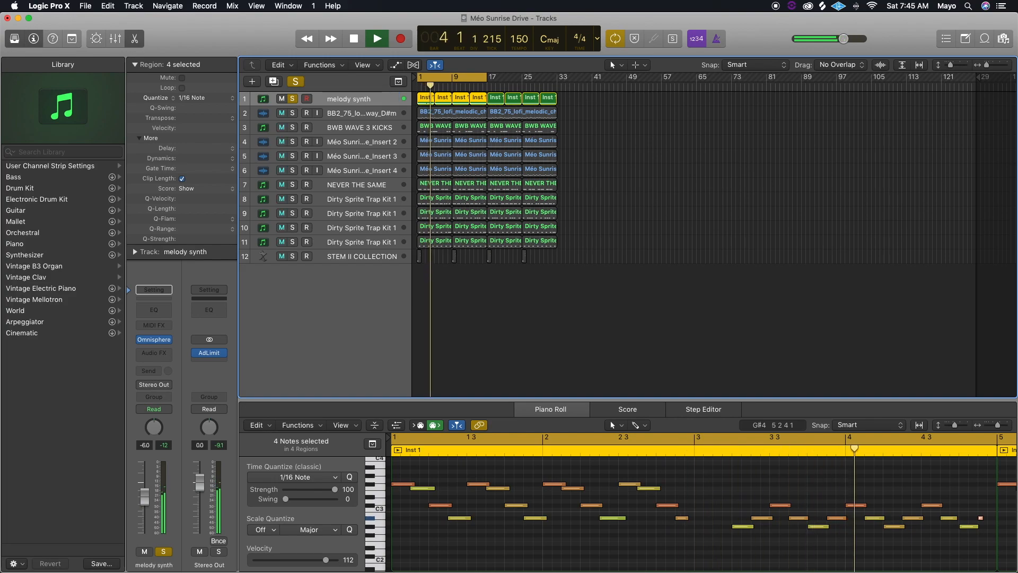
double_click(355, 116)
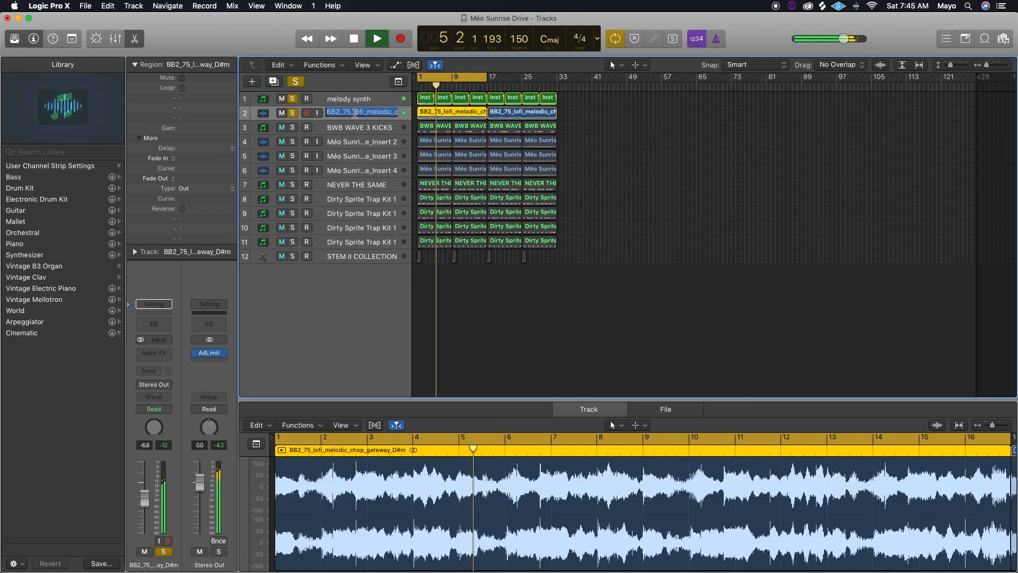
text(main)
key(Return)
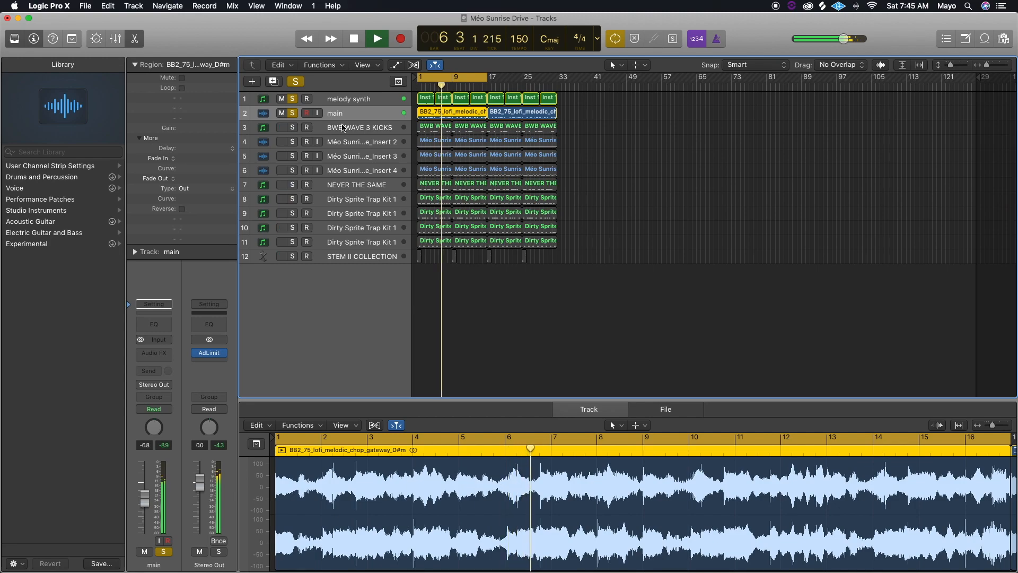
- Rename the BWB WAVE 3 KICKS track to "kick"
double_click(350, 127)
text(kid)
key(Return)
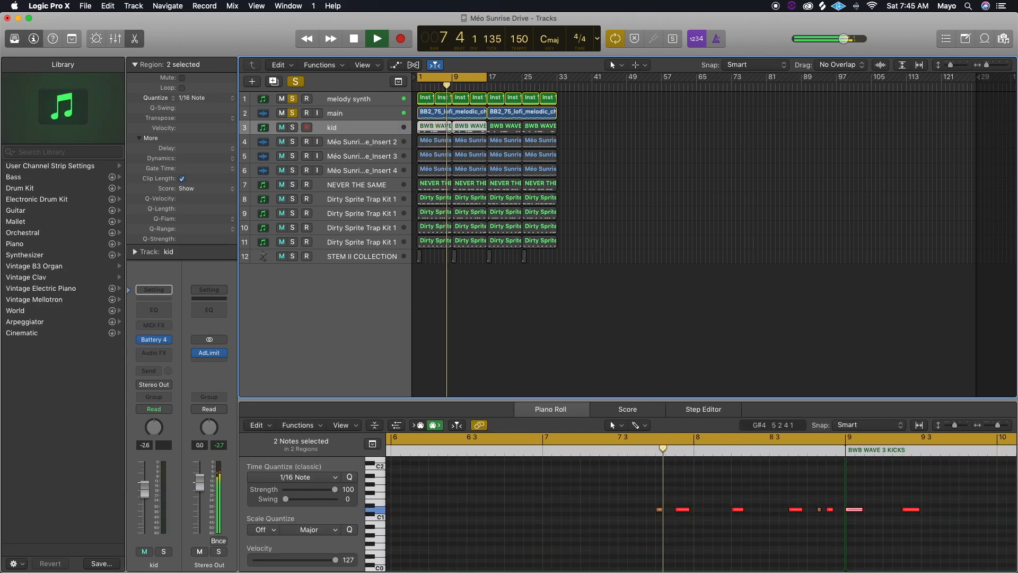
double_click(343, 128)
text(kick)
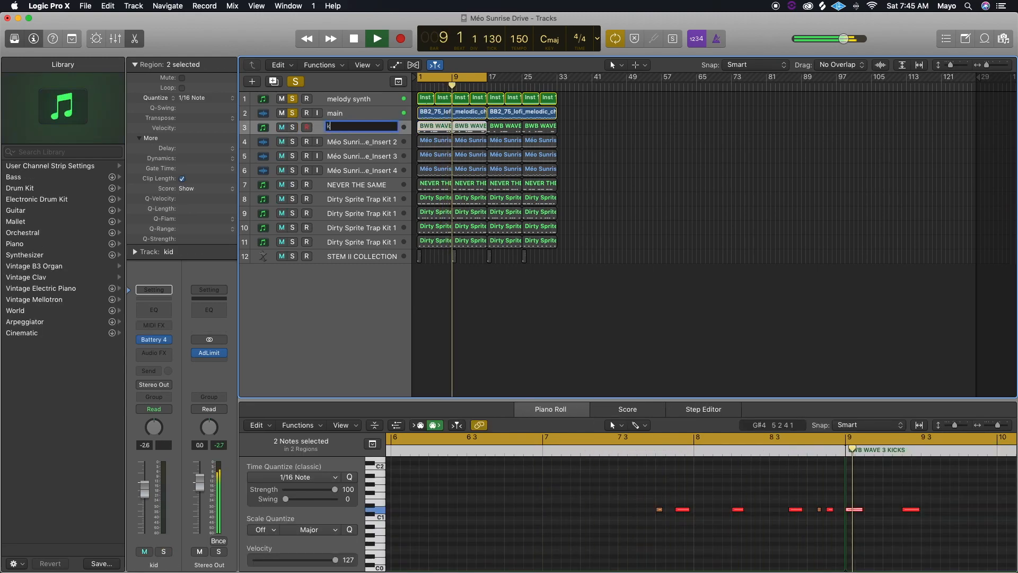
key(Return)
- Solo audio tracks 4 and 5 (Insert 2 and Insert 3) and rename them "hat" and "clap"
click(292, 142)
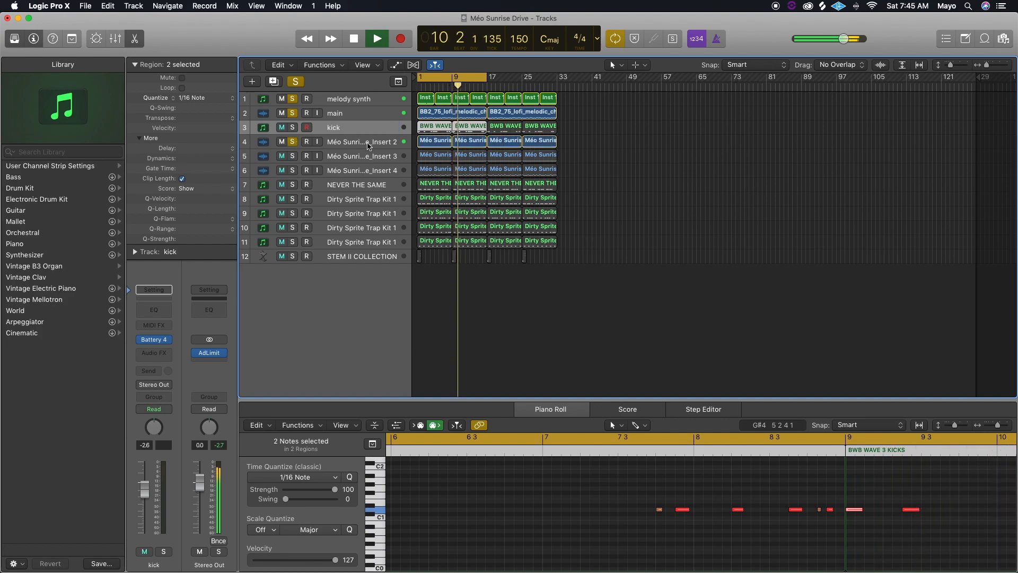
double_click(370, 143)
text(hat)
key(Return)
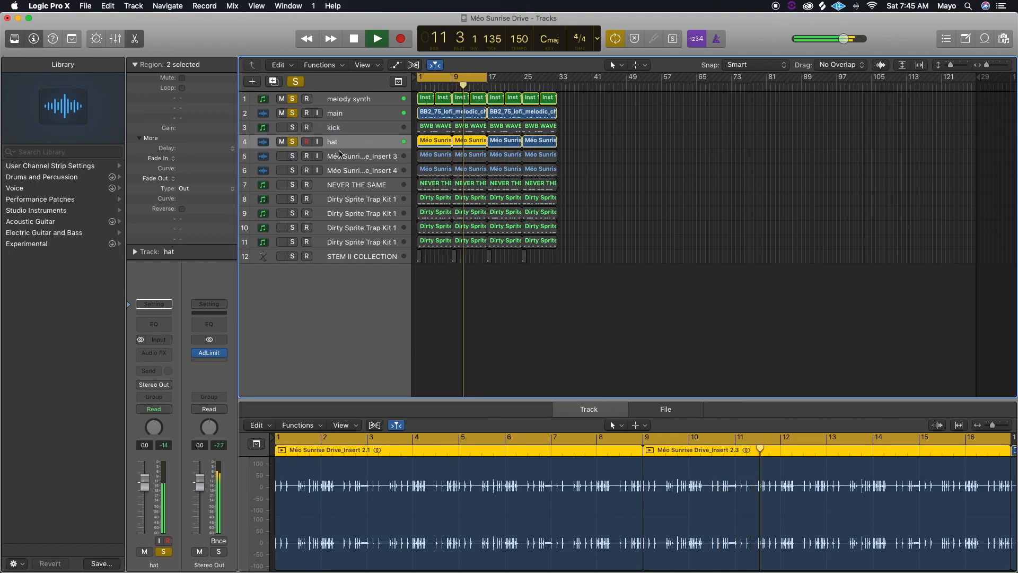
click(292, 155)
double_click(353, 155)
text(clap)
key(Return)
- Solo the Insert 4 and NEVER THE SAME tracks and rename them "808" and "marimba"
click(292, 170)
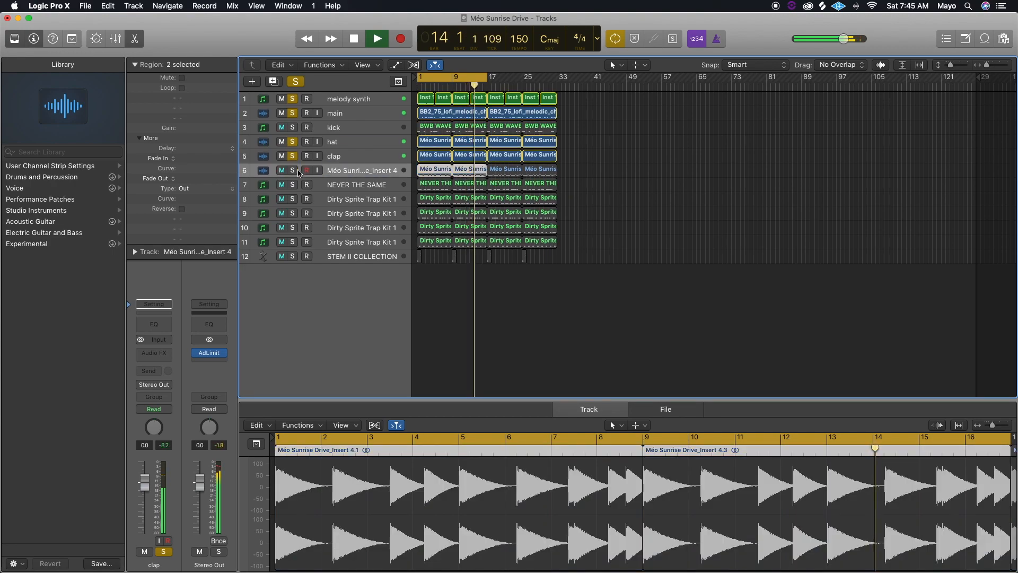
double_click(357, 169)
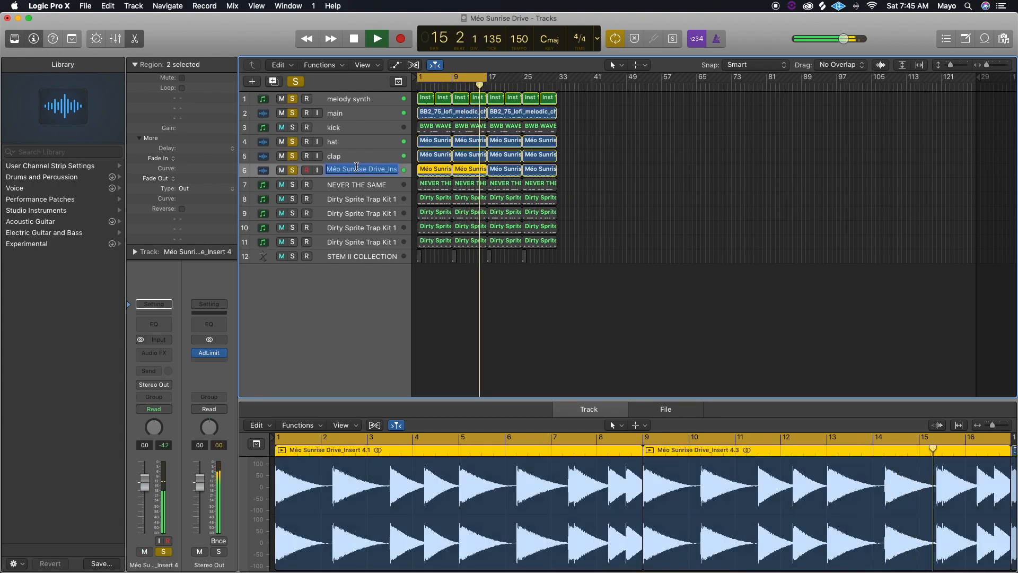
text(808)
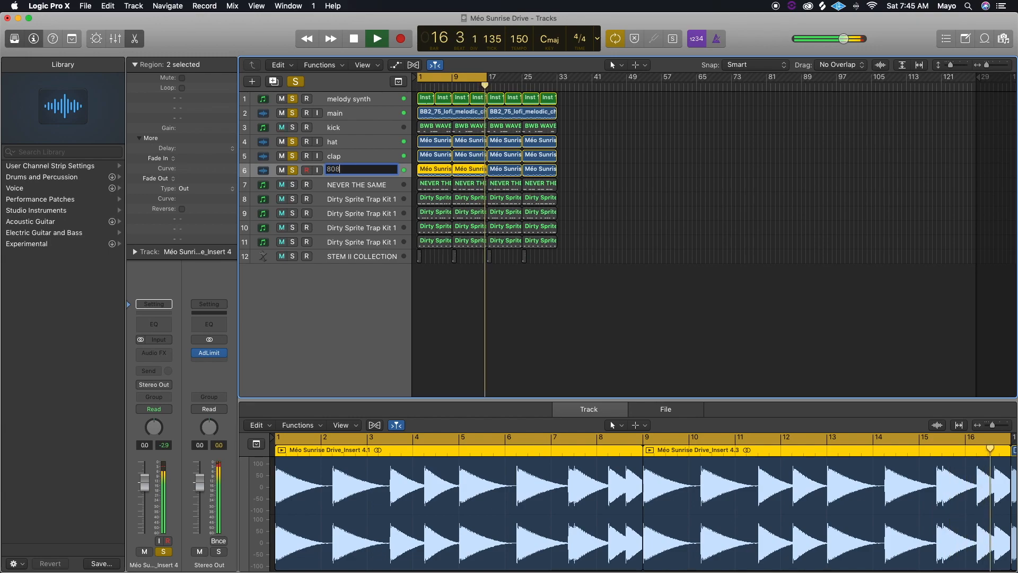
key(Return)
double_click(339, 185)
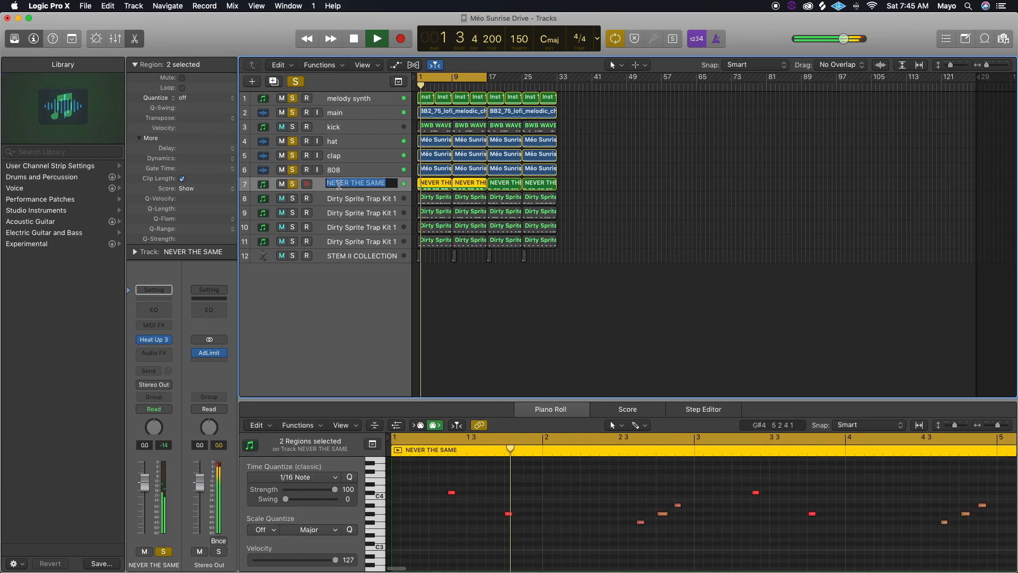
text(marimba)
key(Return)
- Solo tracks 8 and 9, both named Dirty Sprite Trap Kit 1, and rename them "lo hat" and "open hat"
click(341, 200)
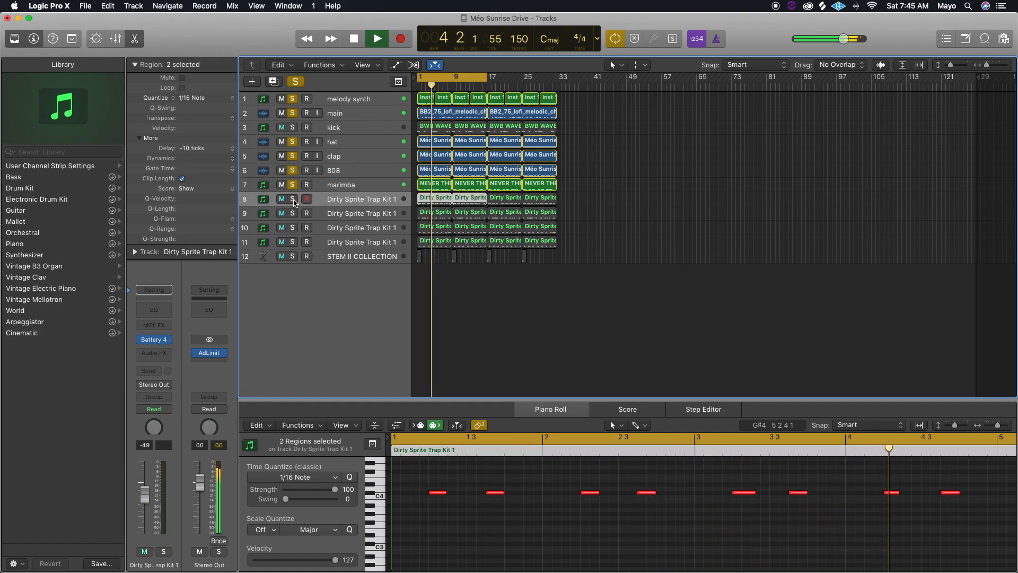
double_click(349, 201)
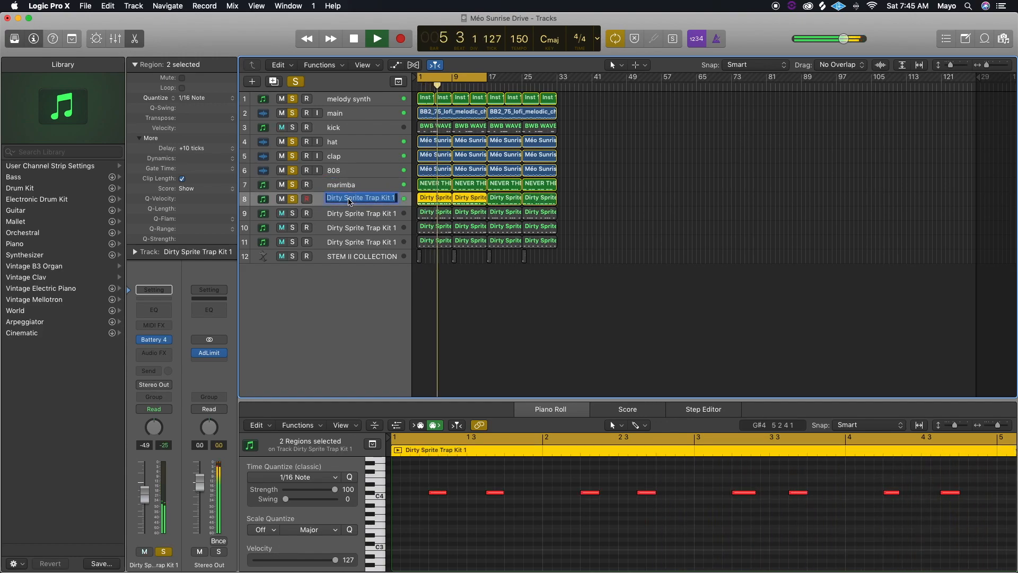
text(lo hat)
key(Return)
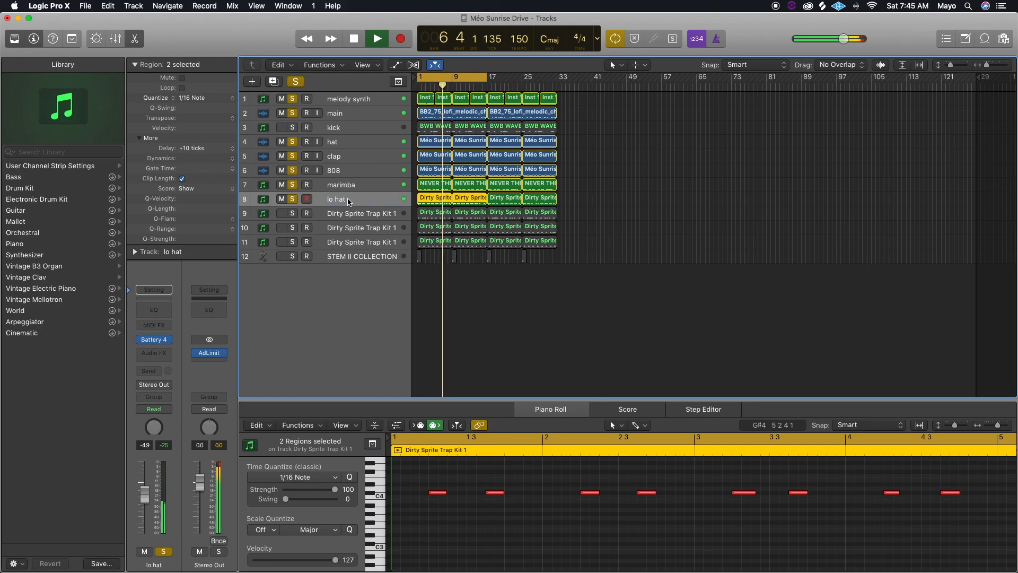
click(292, 213)
double_click(339, 218)
text(open hat)
key(Return)
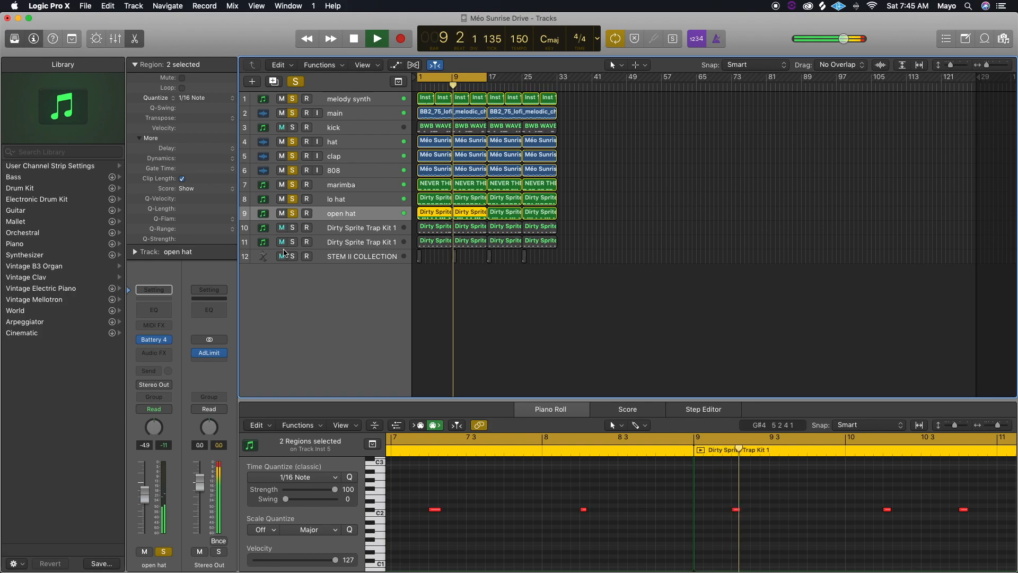
- Solo Dirty Sprite Trap Kit 1 tracks 10 and 11 and rename them "rim" and "filter clap"
double_click(365, 226)
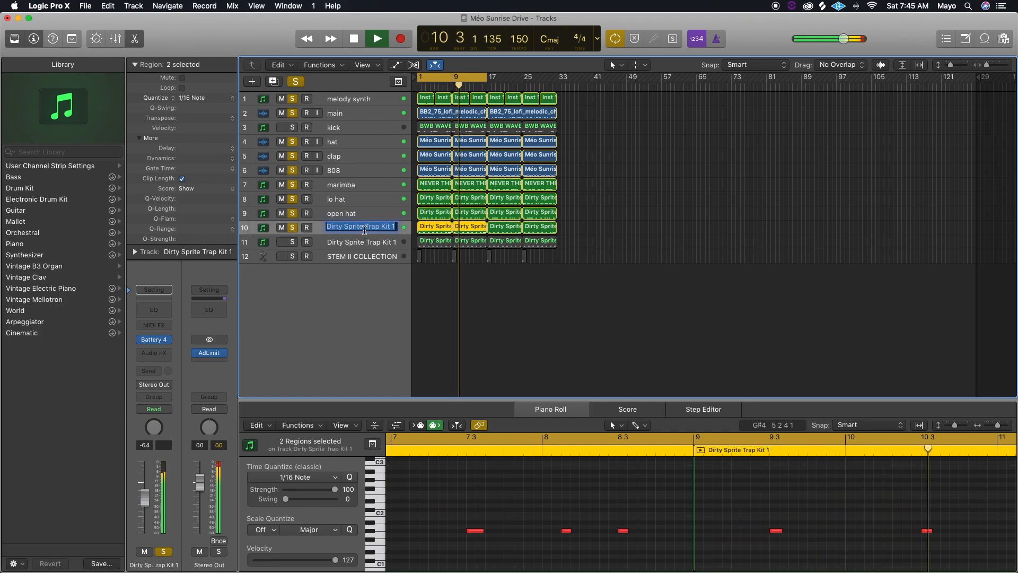
text(rim)
key(Return)
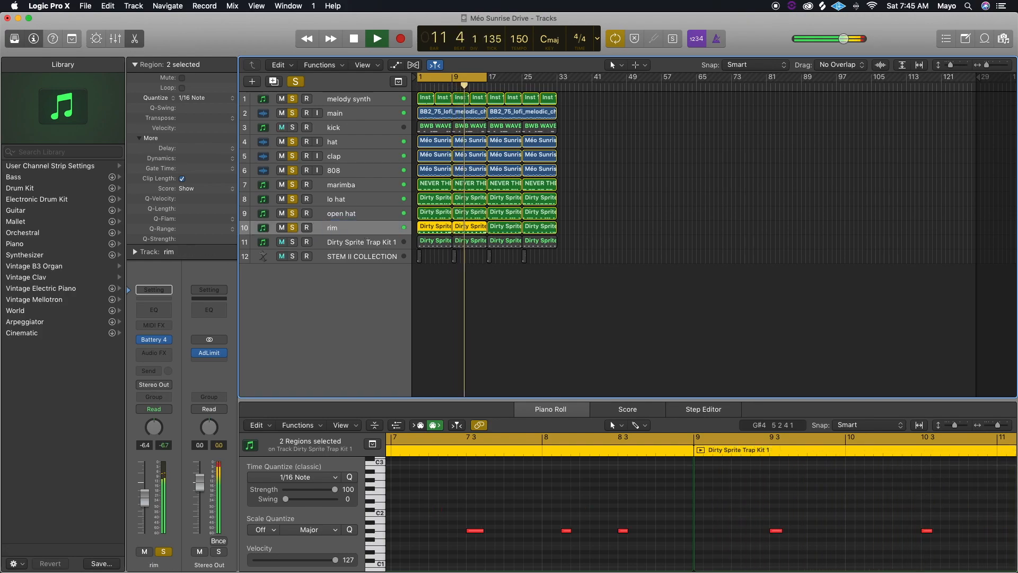
click(295, 244)
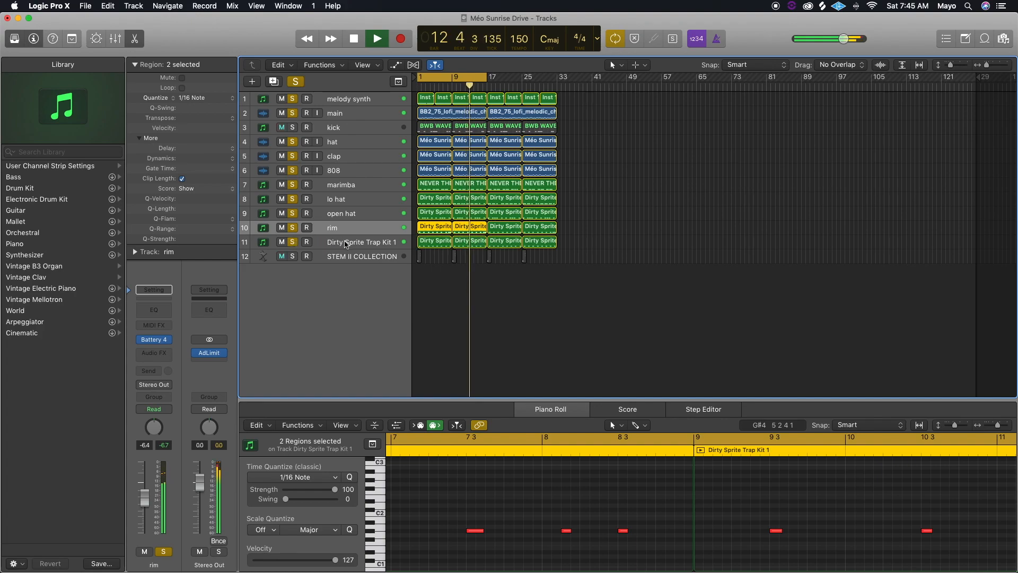
double_click(346, 242)
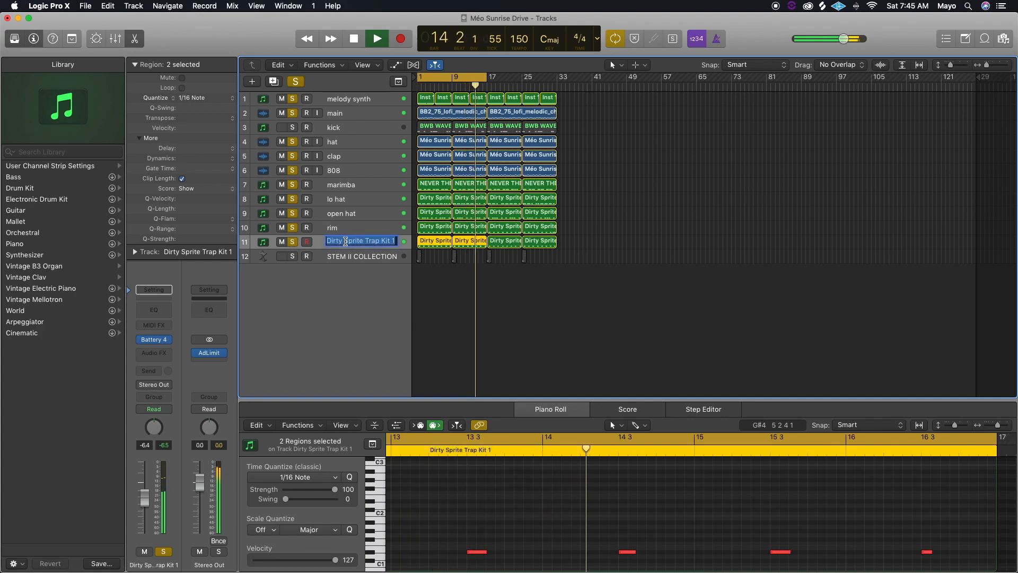
text(lo)
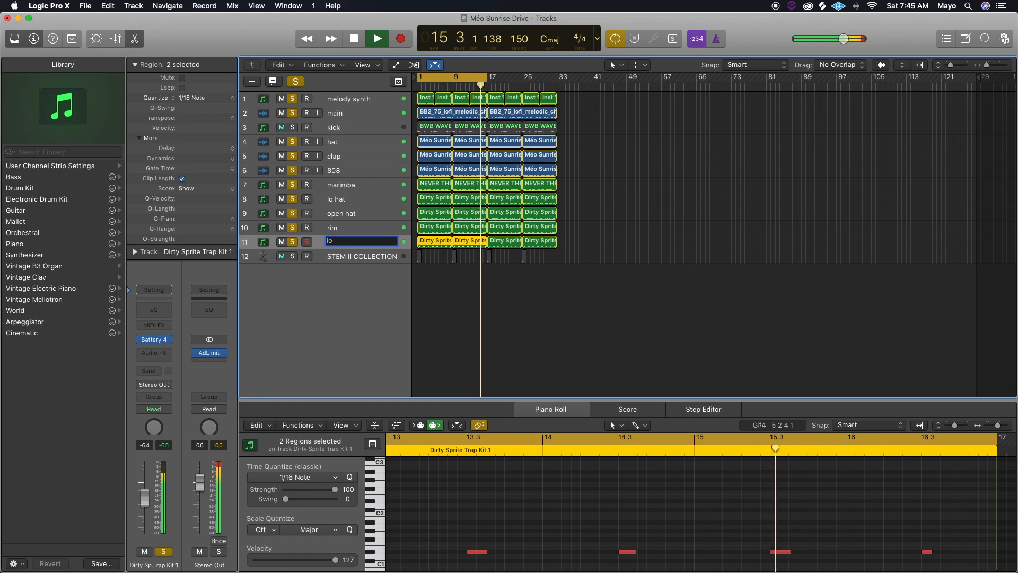
text(filter)
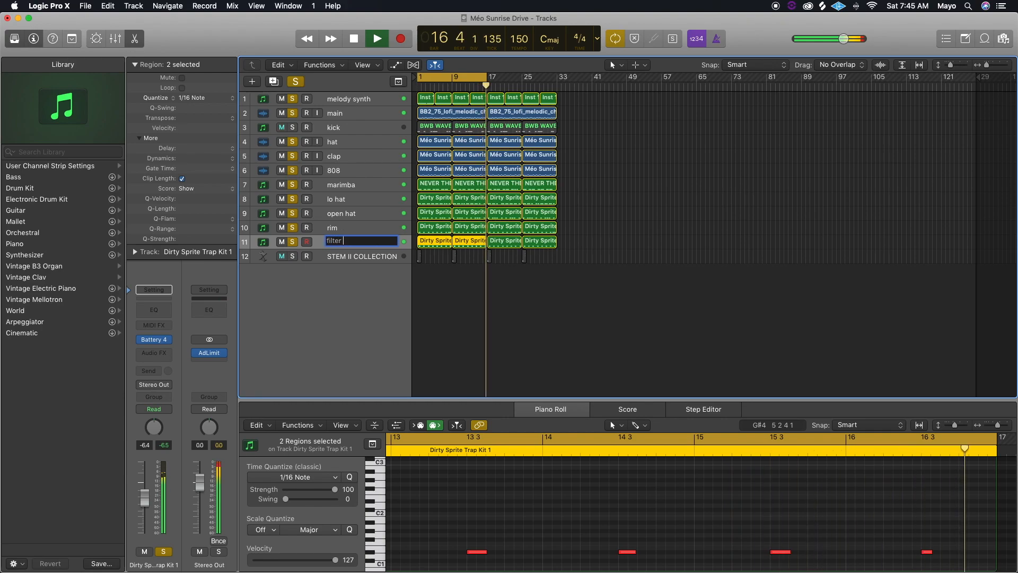
text( clap)
key(Return)
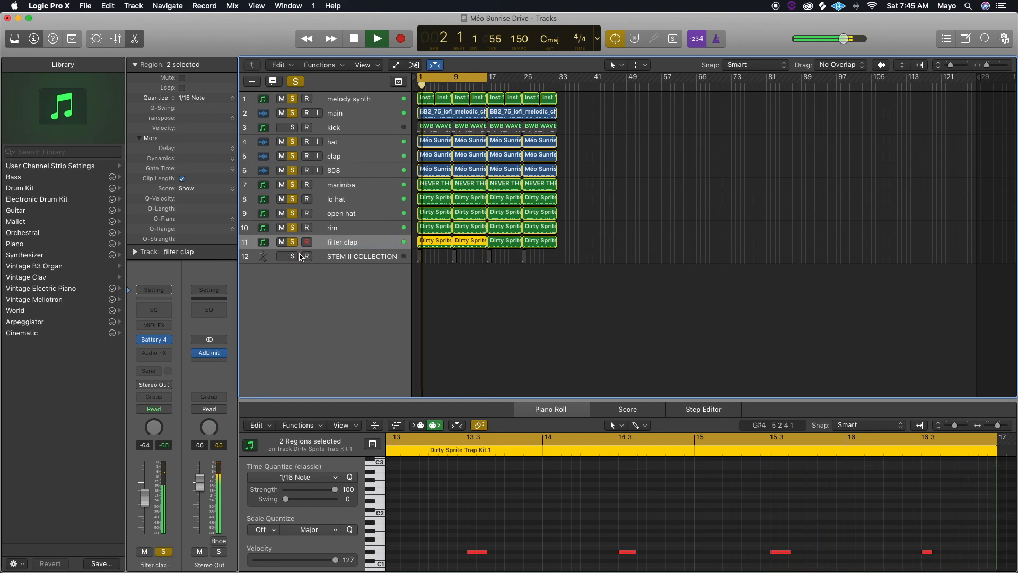
- Rename the STEM II COLLECTION track to "crash" and turn cycle mode back on
click(343, 256)
key(r)
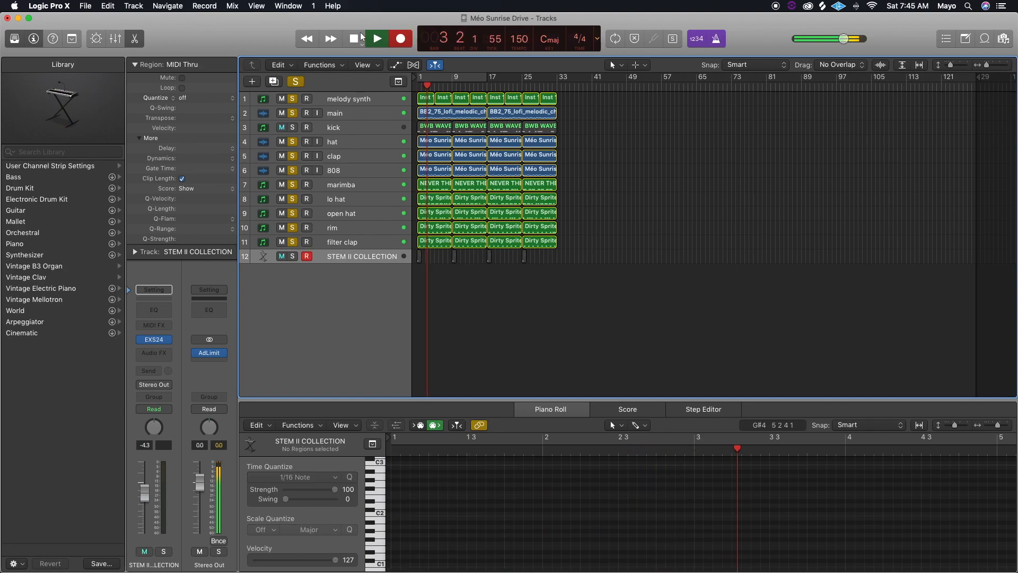
click(362, 39)
double_click(360, 256)
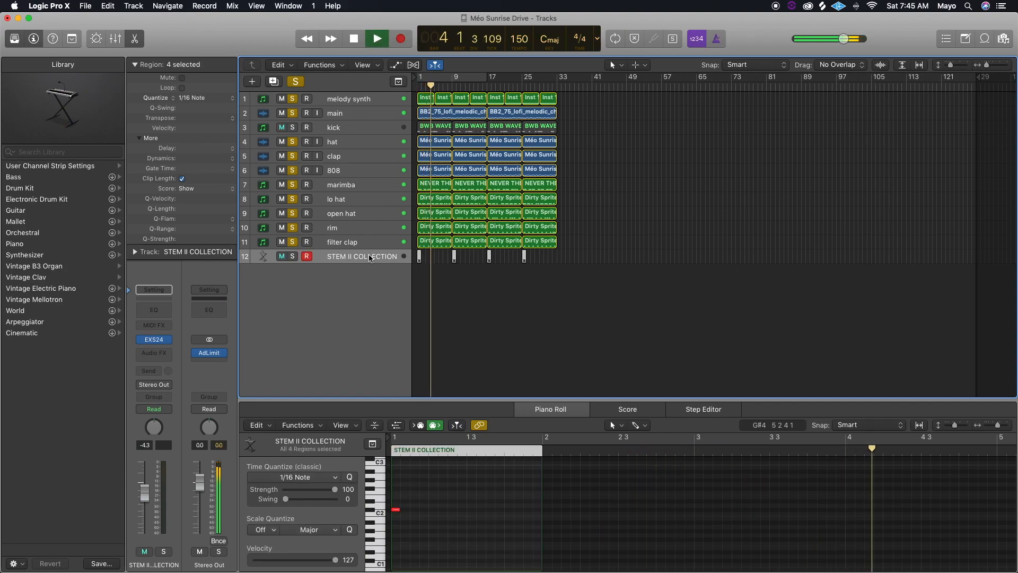
text(crash)
key(Return)
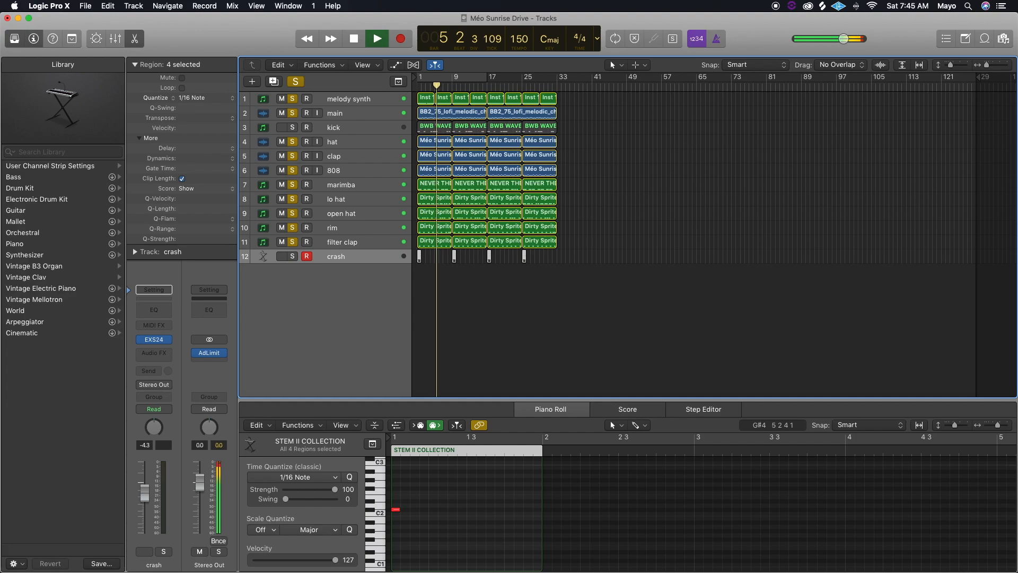
key(c)
- Clear all track solos and move the "main" loop track below the "crash" track
click(302, 83)
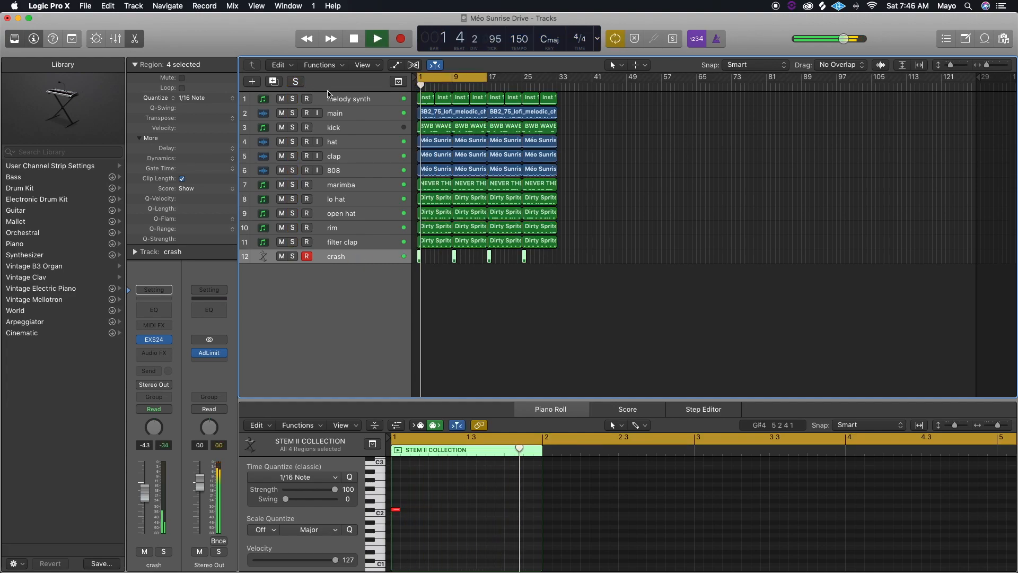
scroll(578, 192, up, 8)
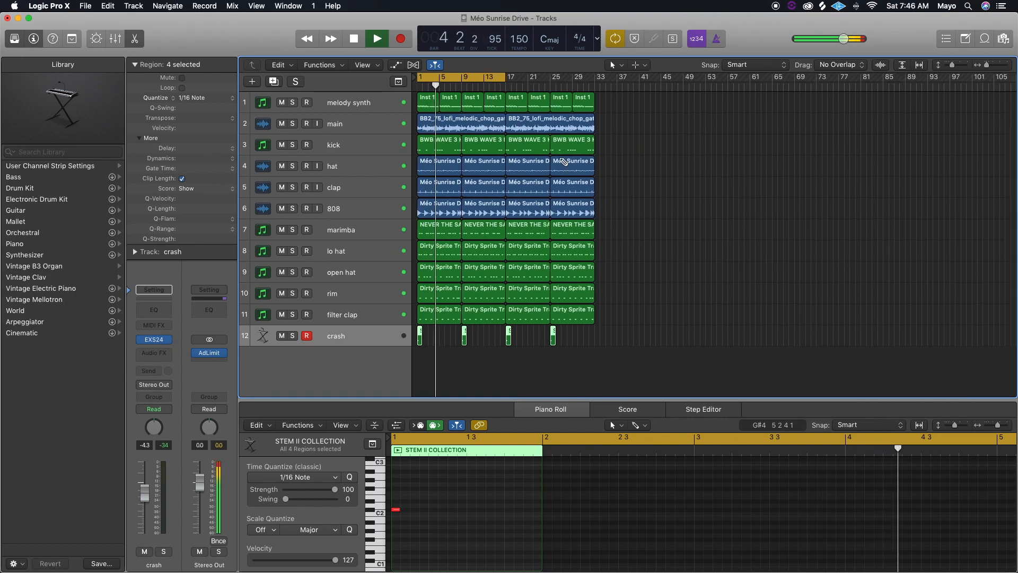
drag(395, 124, 345, 379)
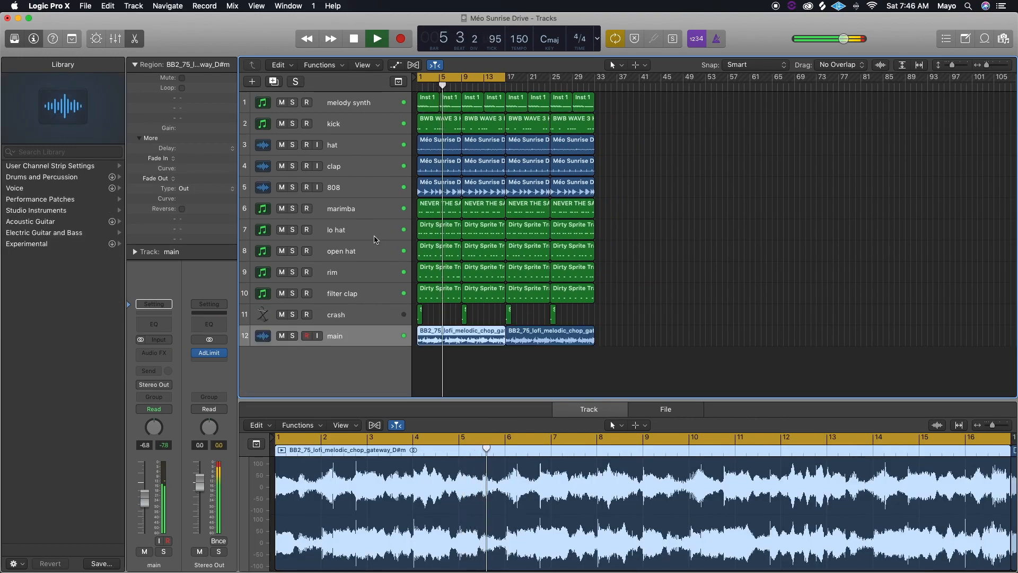
- Move the melody synth track below all others and place the clap and rim tracks directly beneath the kick
drag(362, 109, 350, 347)
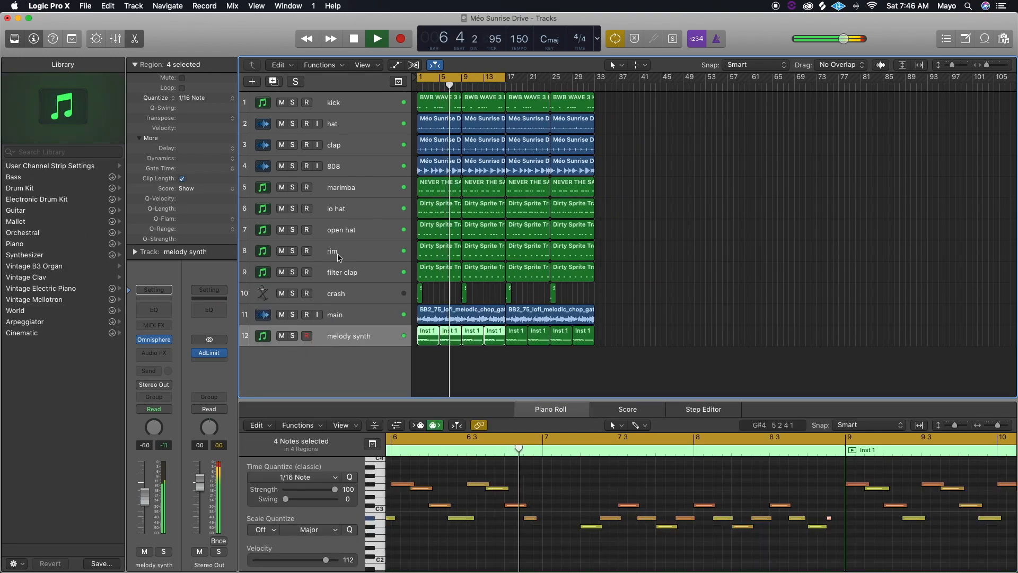
click(458, 265)
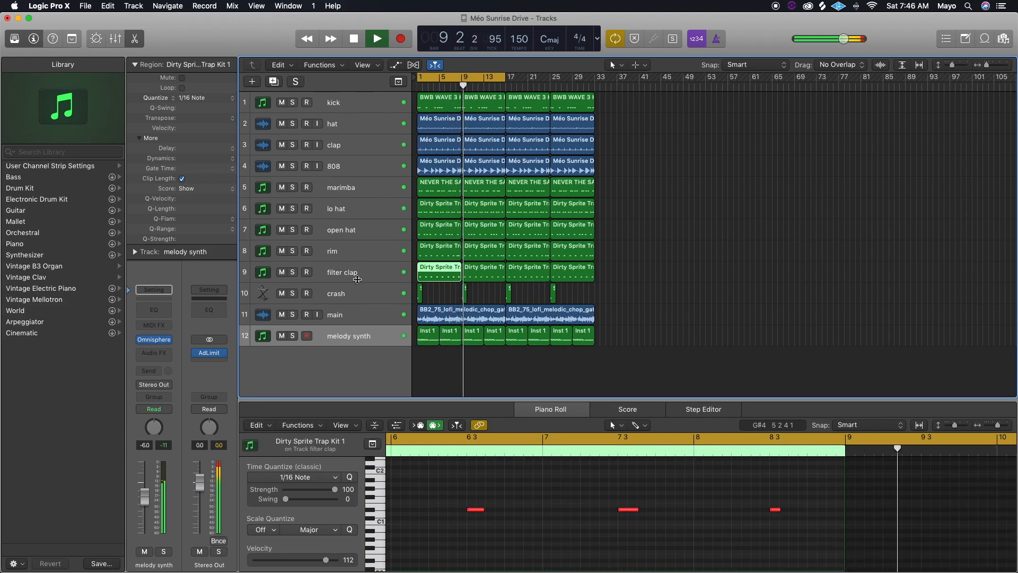
drag(339, 146, 341, 115)
drag(342, 252, 344, 145)
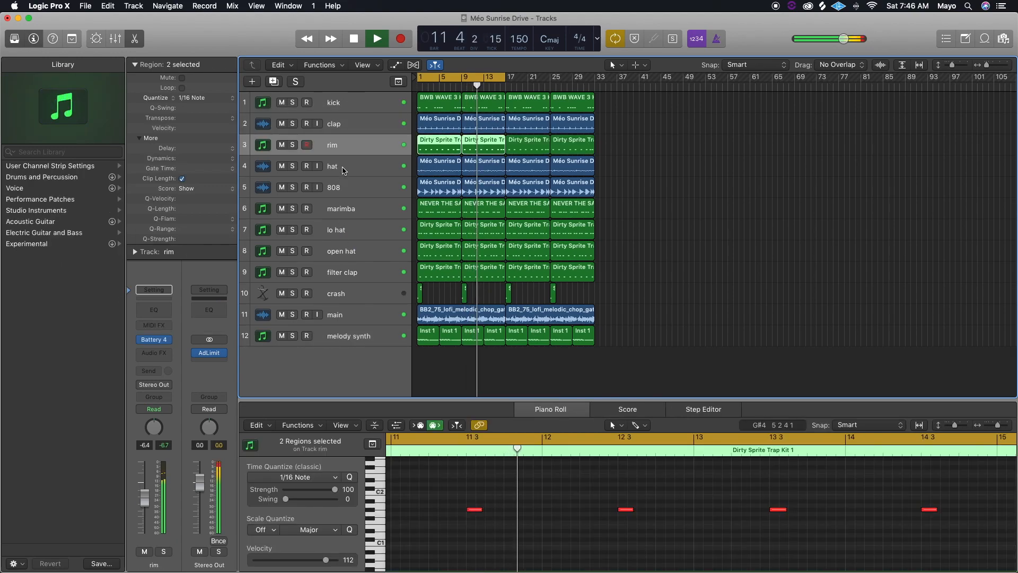
- Reorder the lo hat, open hat, crash and filter clap tracks beneath the hat, and move main above marimba
drag(342, 230, 343, 183)
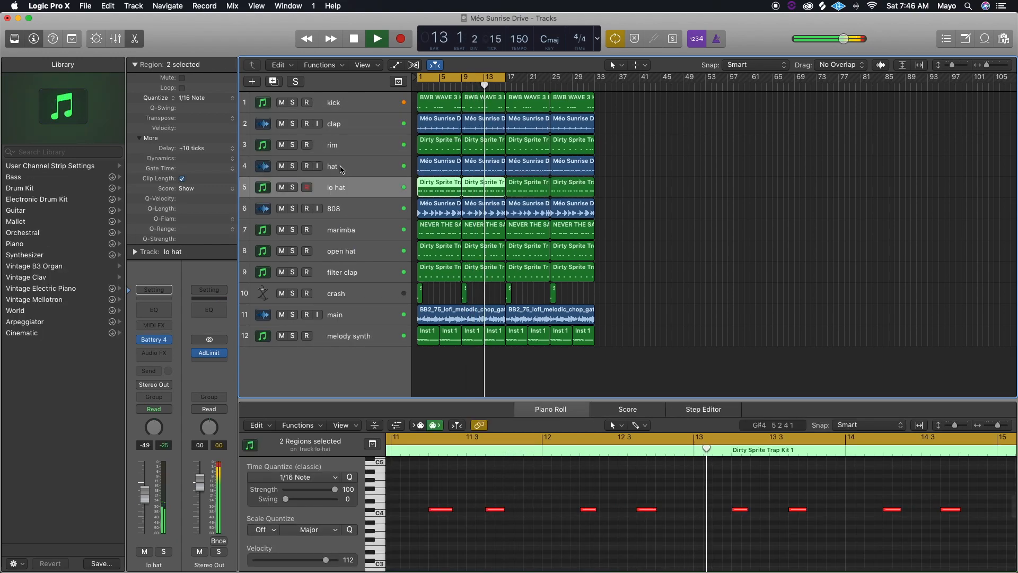
drag(340, 251, 340, 206)
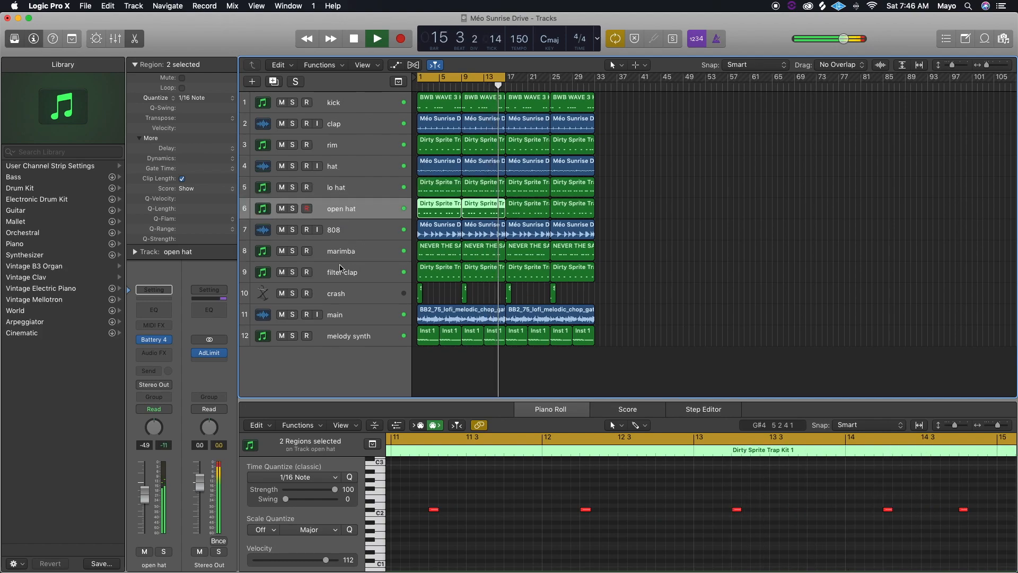
drag(340, 270, 339, 230)
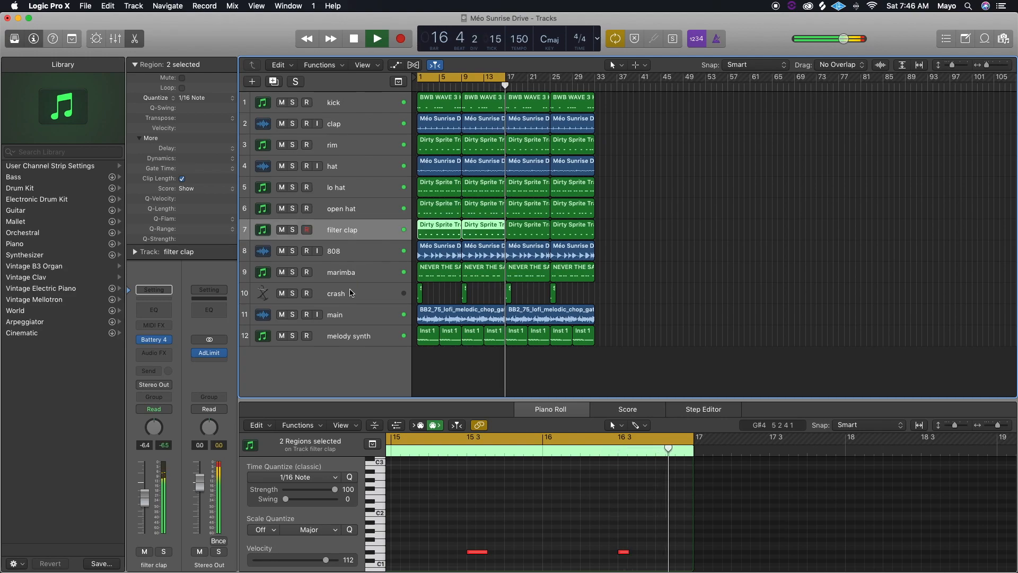
drag(342, 293, 342, 232)
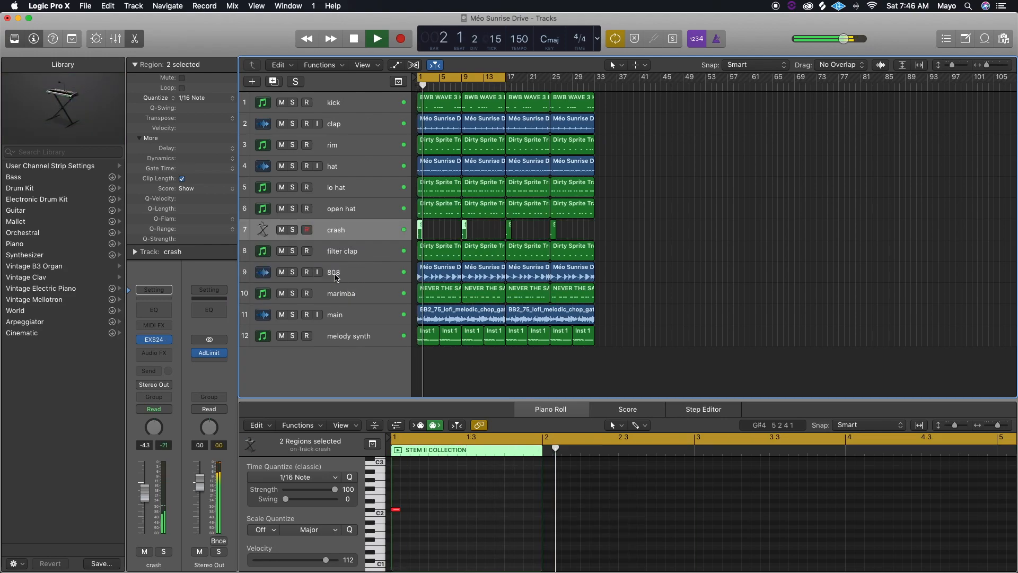
drag(350, 314, 350, 293)
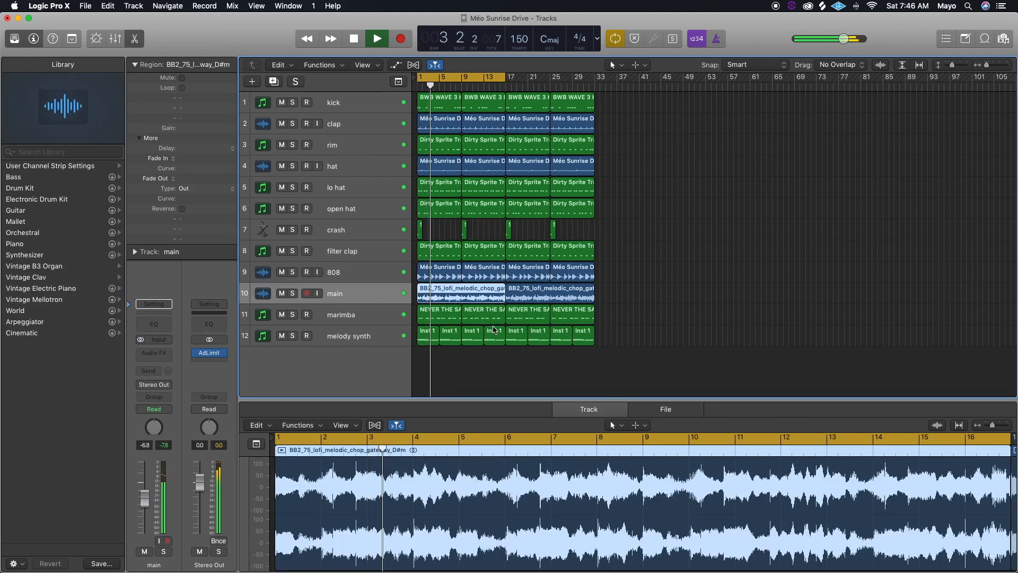
- Mute the regions from bar 1 to bar 17 on every track except main
drag(488, 356, 406, 322)
key(ctrl+m)
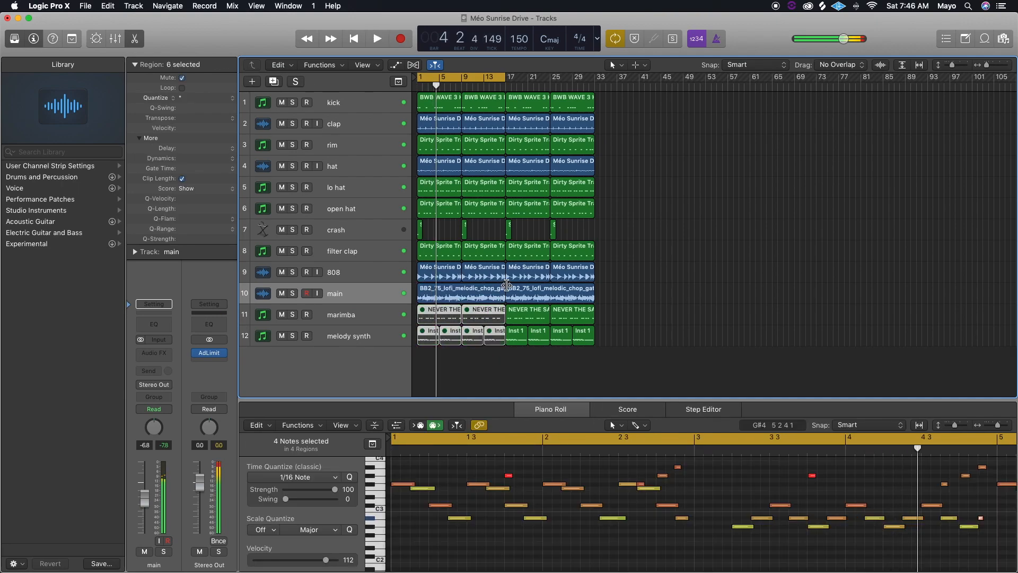
drag(418, 103, 480, 271)
key(ctrl+m)
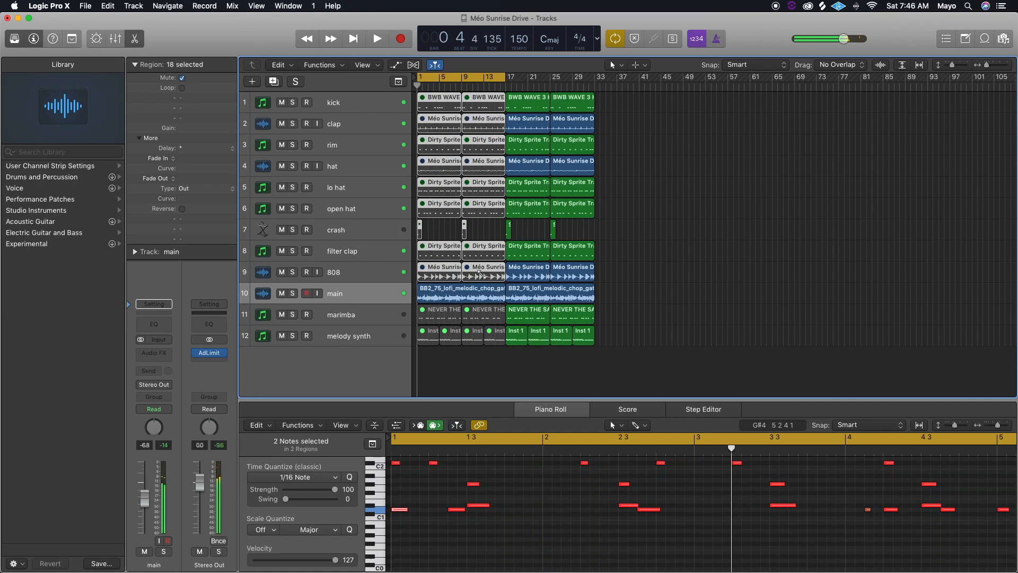
- Shift the cycle range to bars 9–25 and unmute the filter clap region at bar 9, leaving the clap and hat regions there muted
drag(467, 78, 511, 78)
click(643, 220)
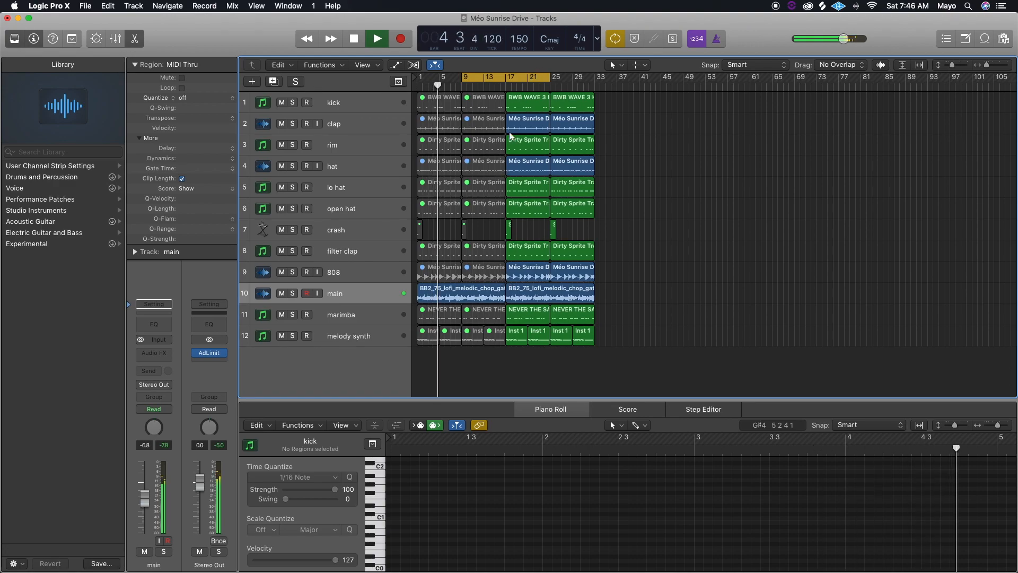
click(482, 162)
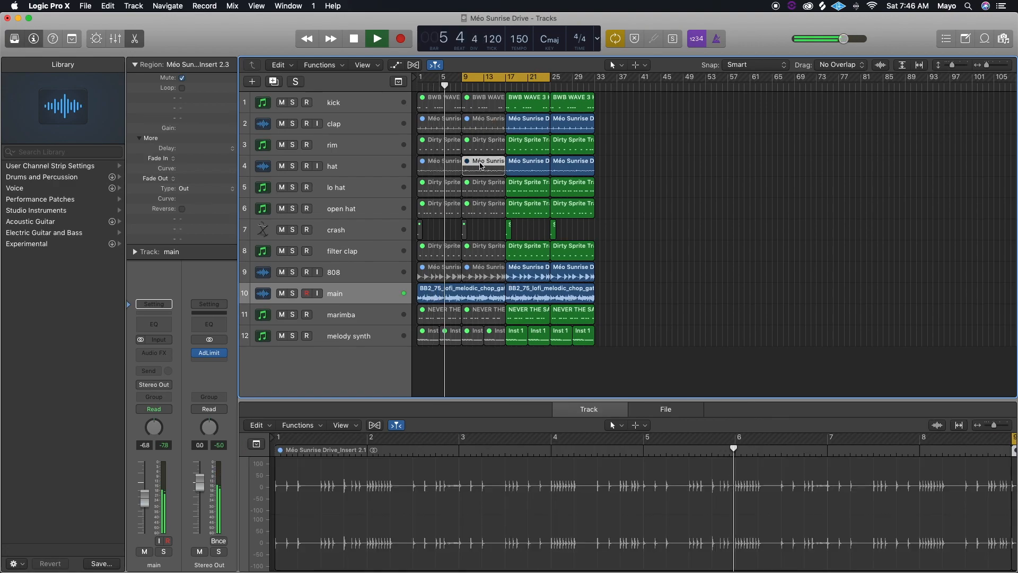
click(484, 126)
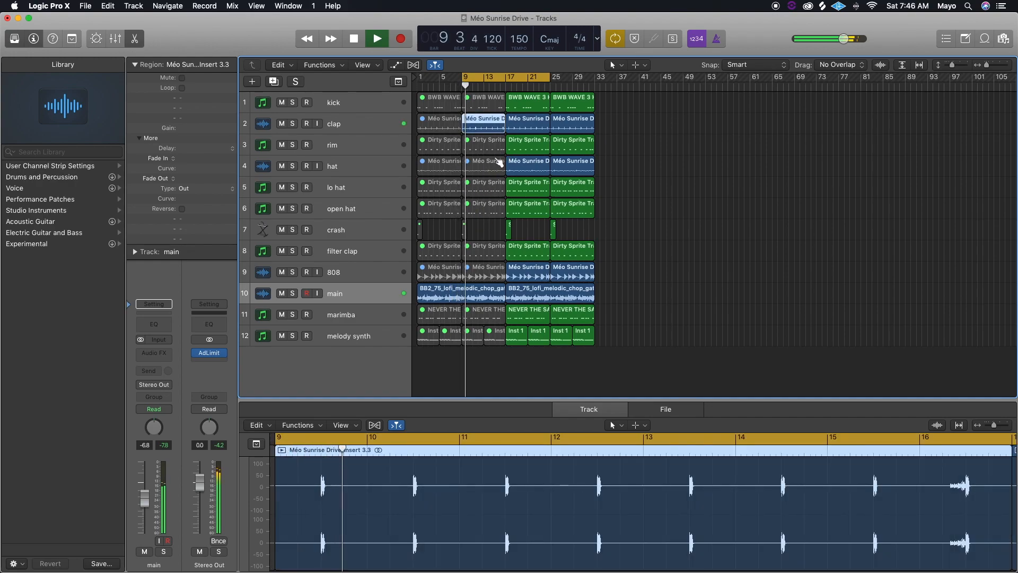
click(478, 164)
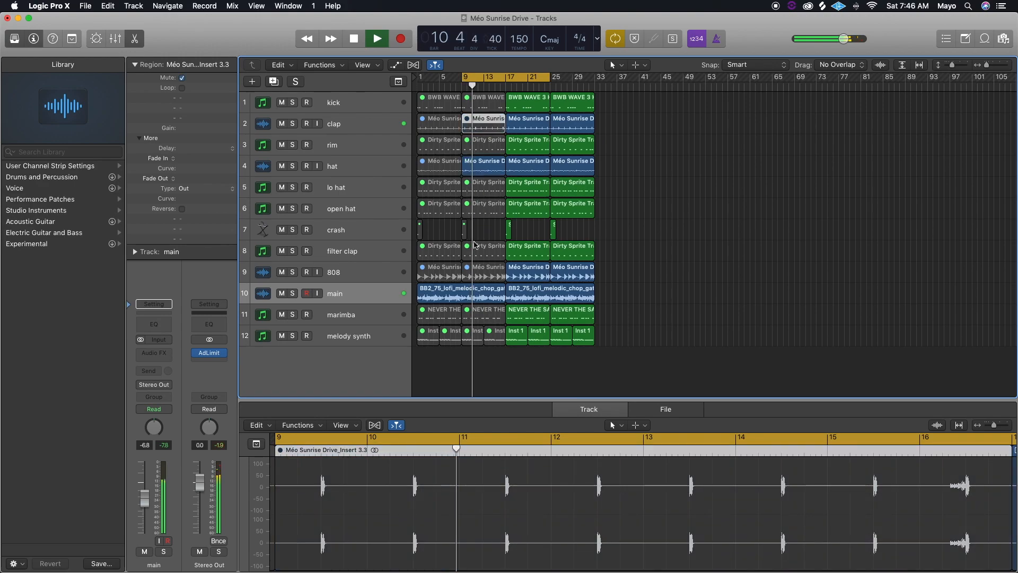
click(493, 246)
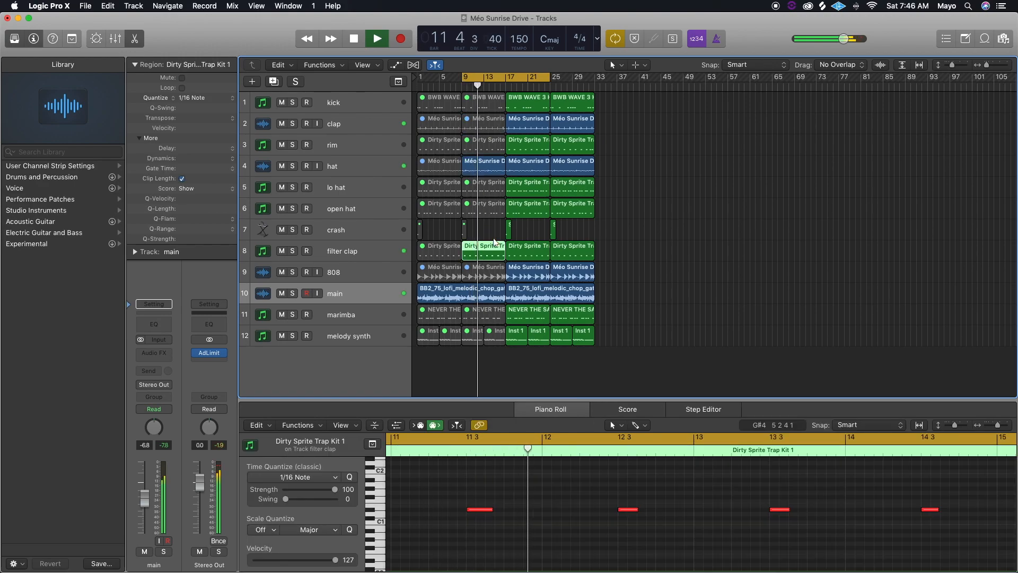
click(481, 165)
key(ctrl+m)
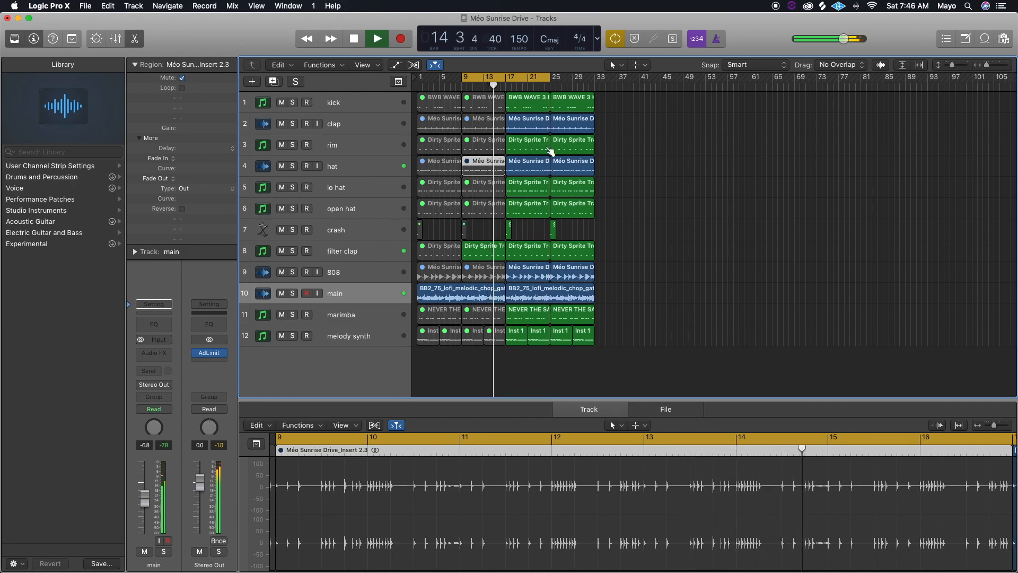
- Mute the marimba, melody synth, filter clap and rim regions between bars 17 and 25
drag(527, 77, 550, 78)
click(538, 362)
drag(537, 362, 509, 305)
key(ctrl+m)
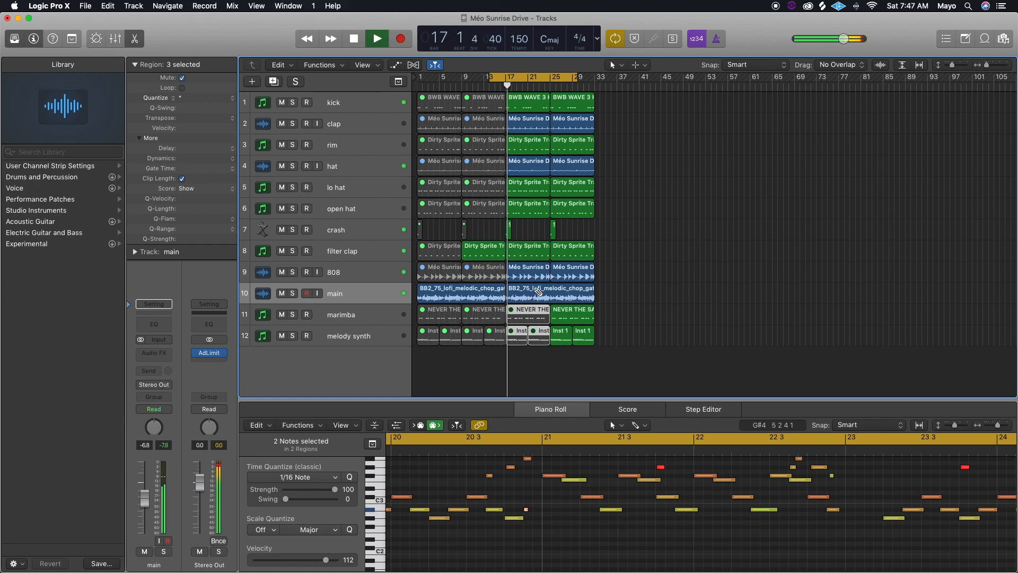
click(531, 239)
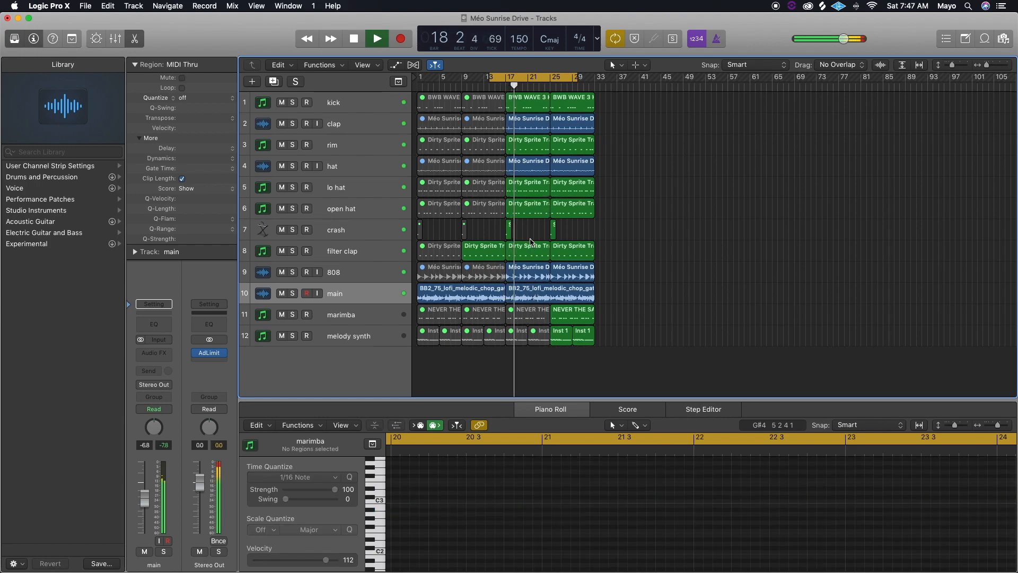
click(531, 246)
key(ctrl+m)
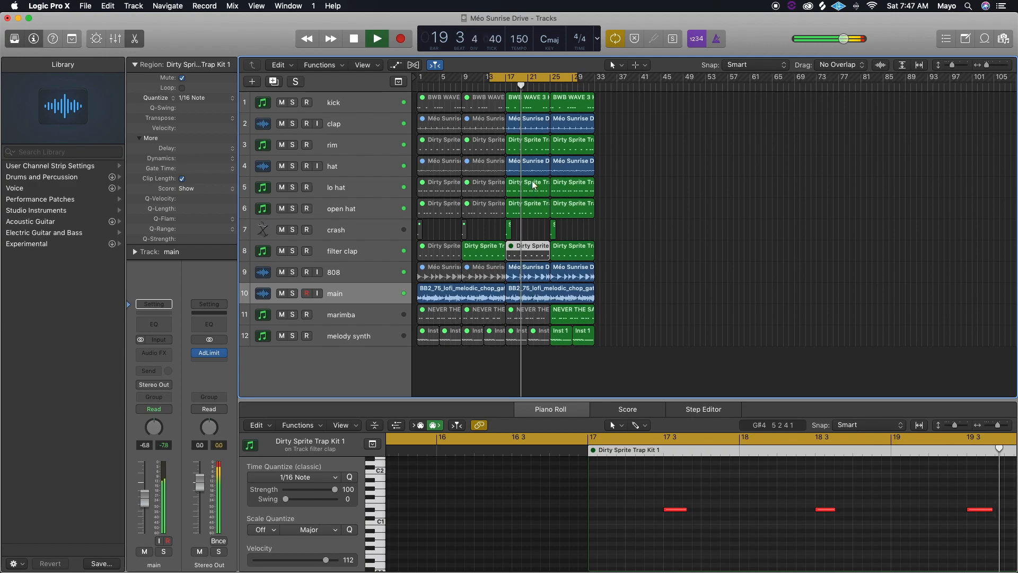
click(530, 142)
key(ctrl+m)
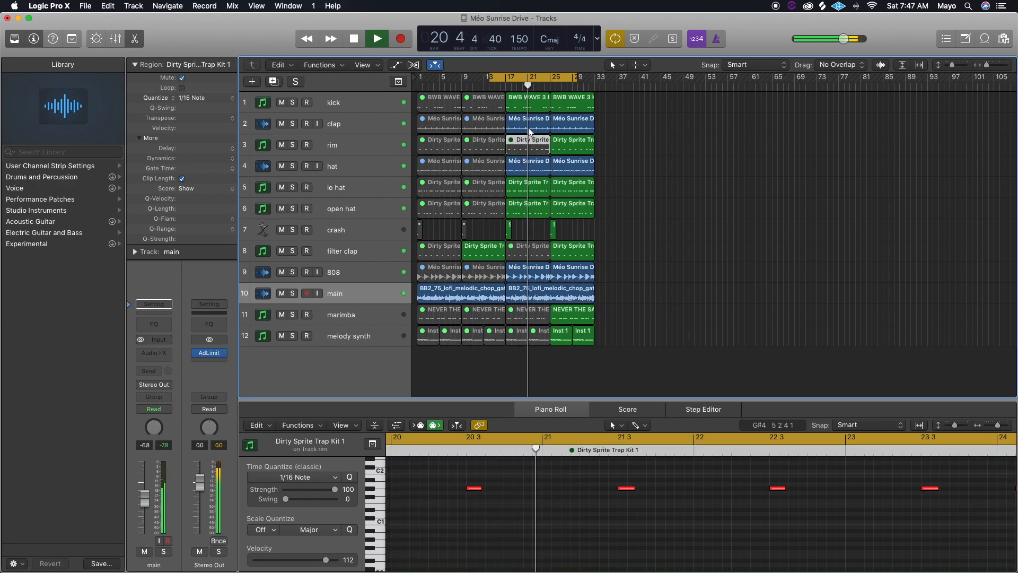
- Set the cycle range to bars 1–33 and unmute the hat region at bar 9
click(466, 87)
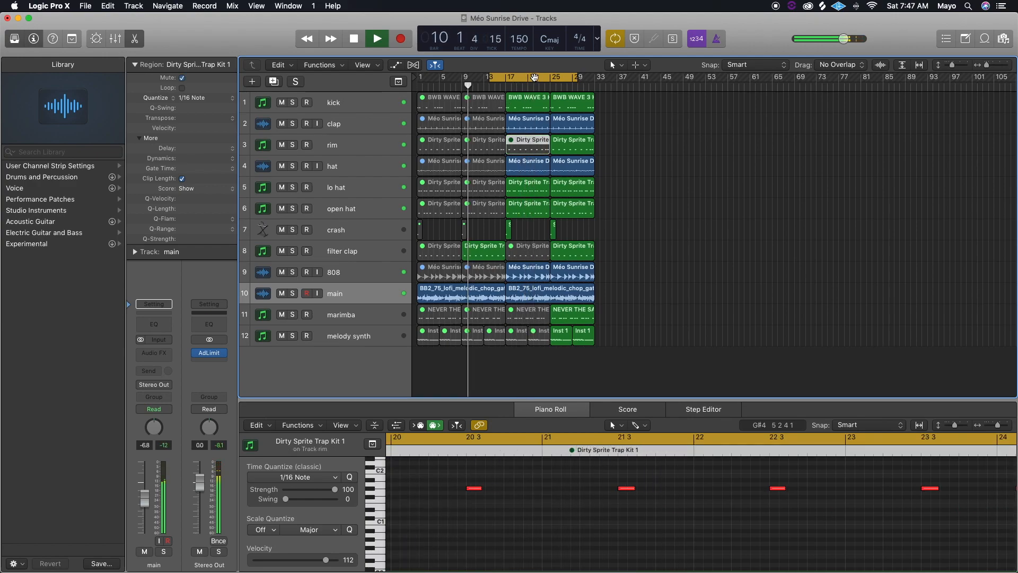
drag(570, 78, 598, 78)
drag(488, 78, 419, 81)
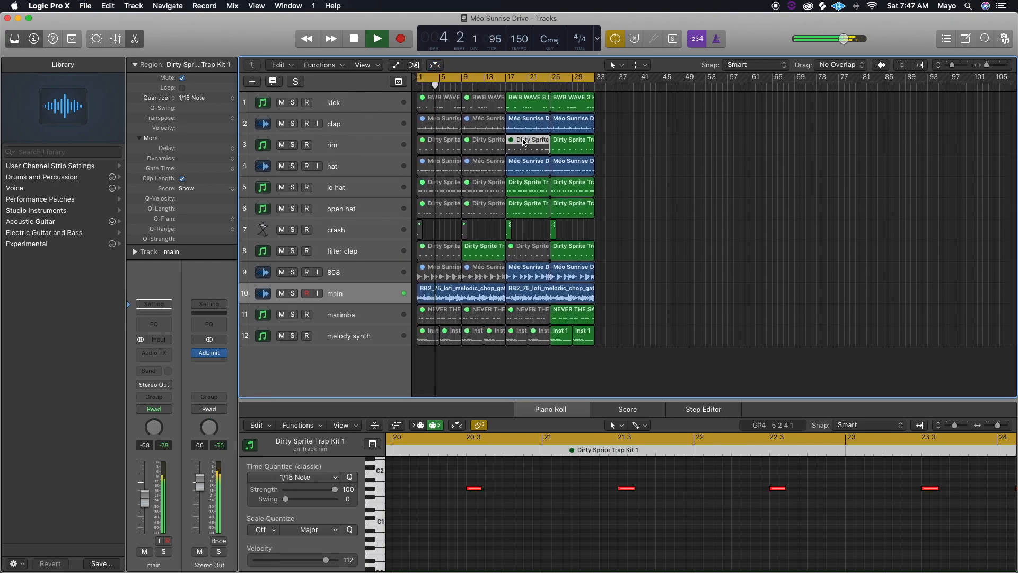
scroll(565, 187, right, 1)
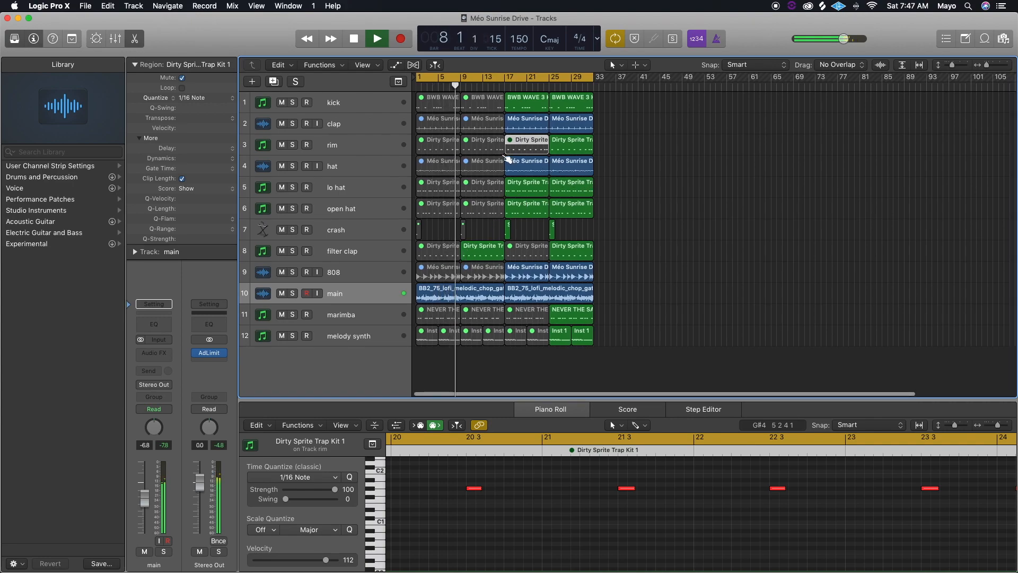
click(486, 169)
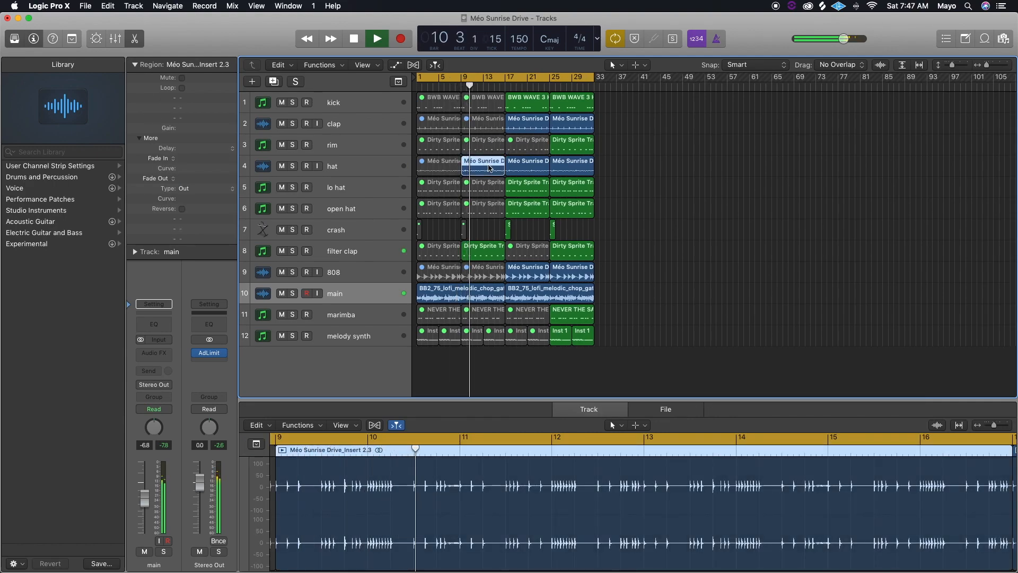
scroll(488, 168, right, 1)
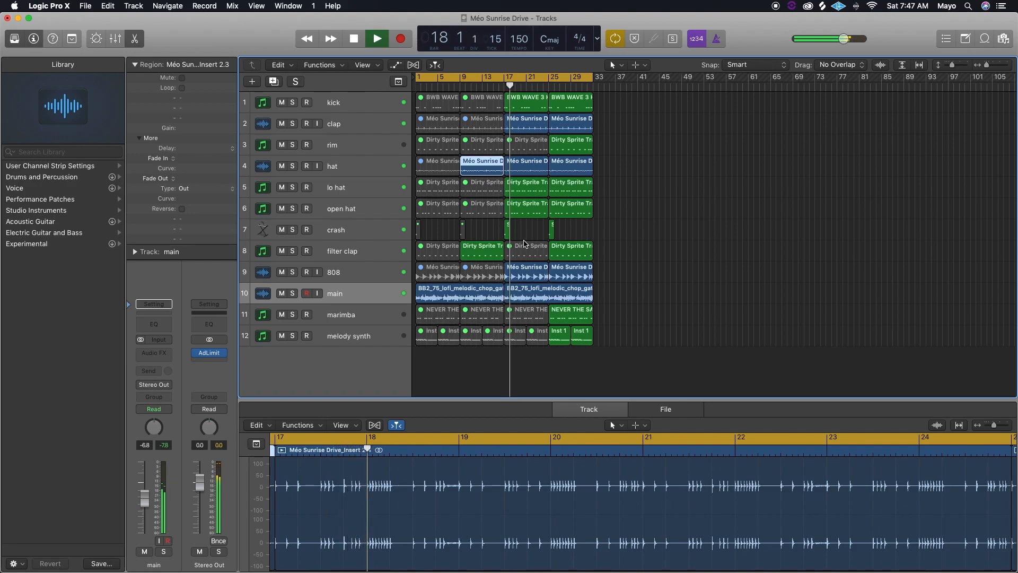
- Duplicate the hat track and move the bar 9 hat region down onto the new track
click(345, 171)
key(super+d)
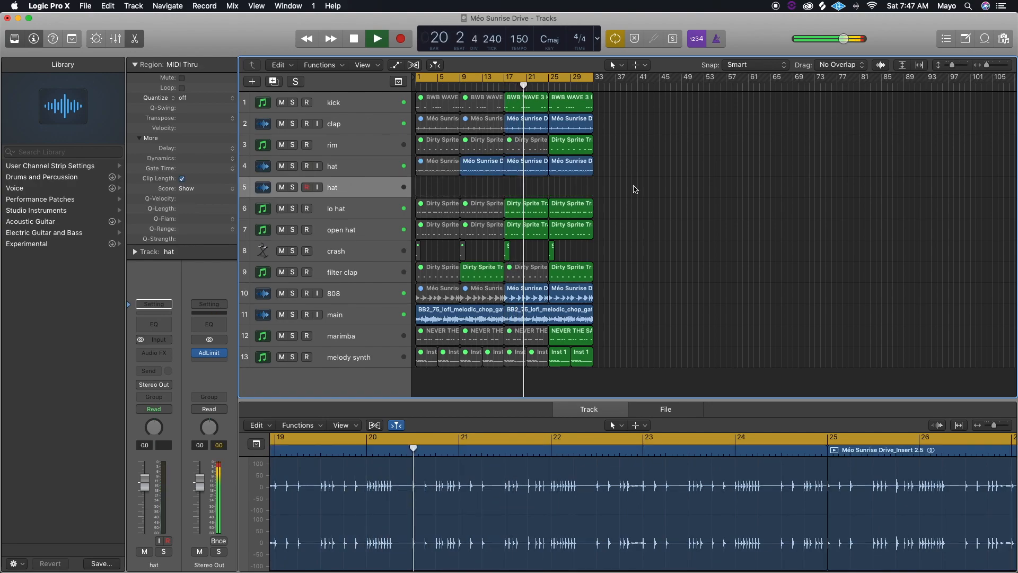
drag(493, 173, 481, 184)
- Add a Channel EQ to the duplicate hat track and enable its high-cut filter at 3350 Hz
click(444, 86)
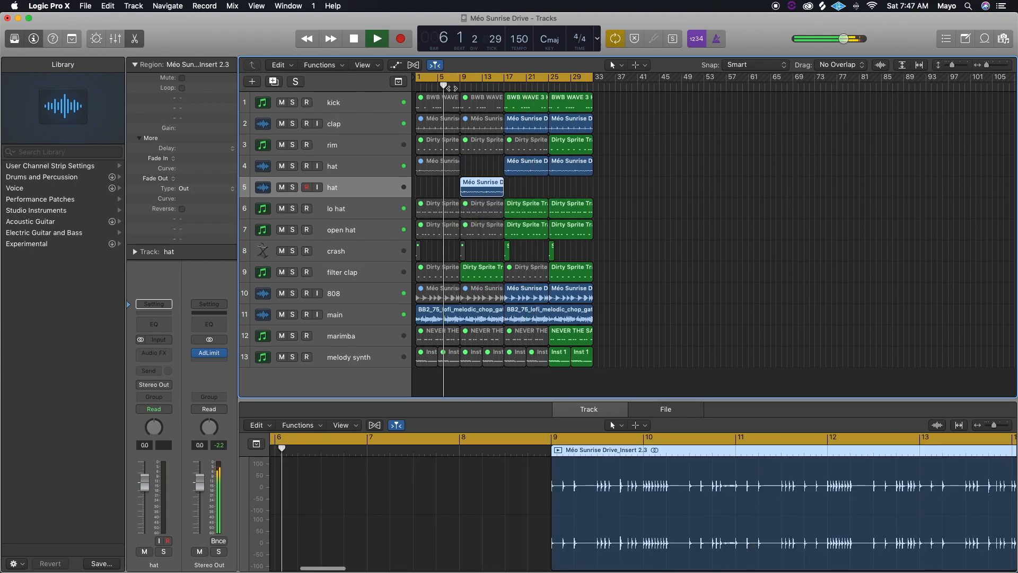
click(154, 324)
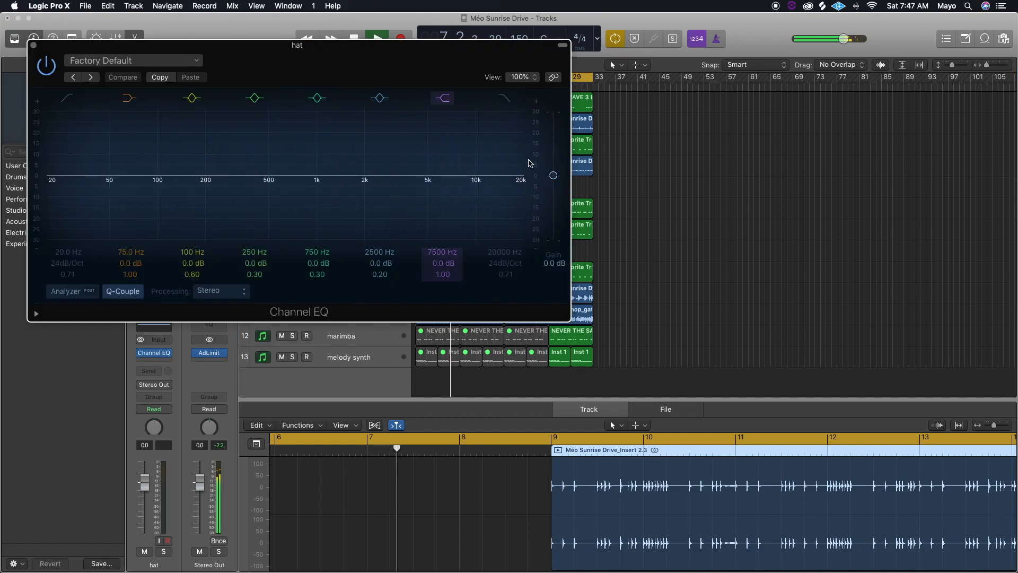
click(515, 97)
drag(516, 188, 379, 214)
drag(40, 45, 385, 85)
- Insert Space Designer reverb on the duplicate hat track, close both plug-in windows and replay the section from about bar 11
click(166, 359)
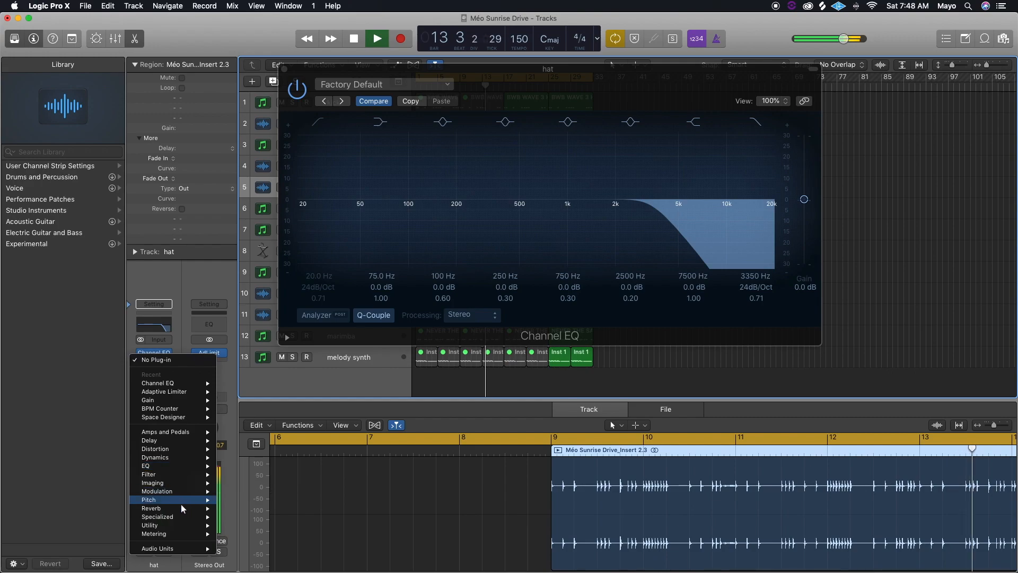
mouse_move(185, 508)
click(251, 534)
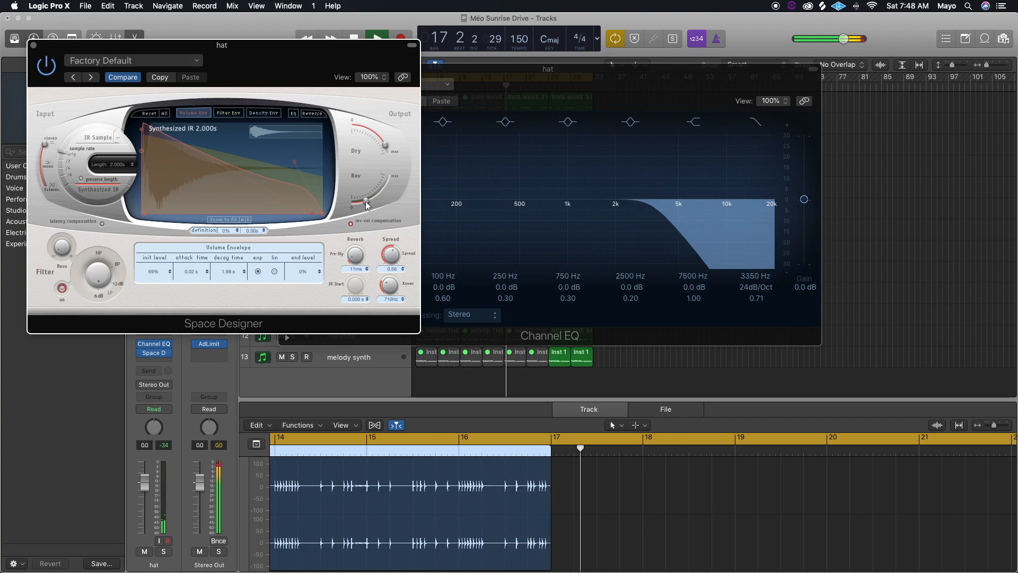
click(32, 47)
click(280, 69)
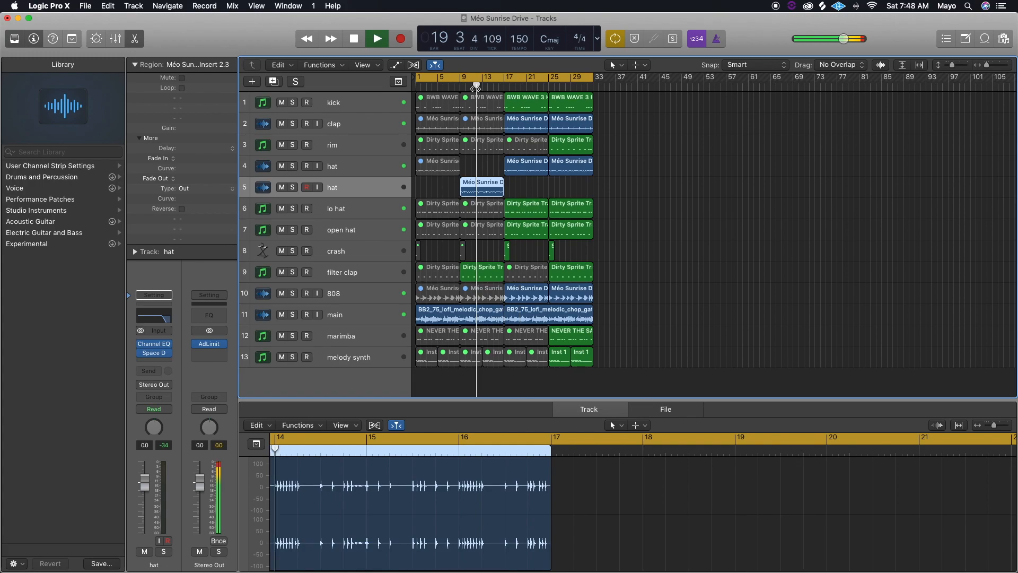
click(476, 88)
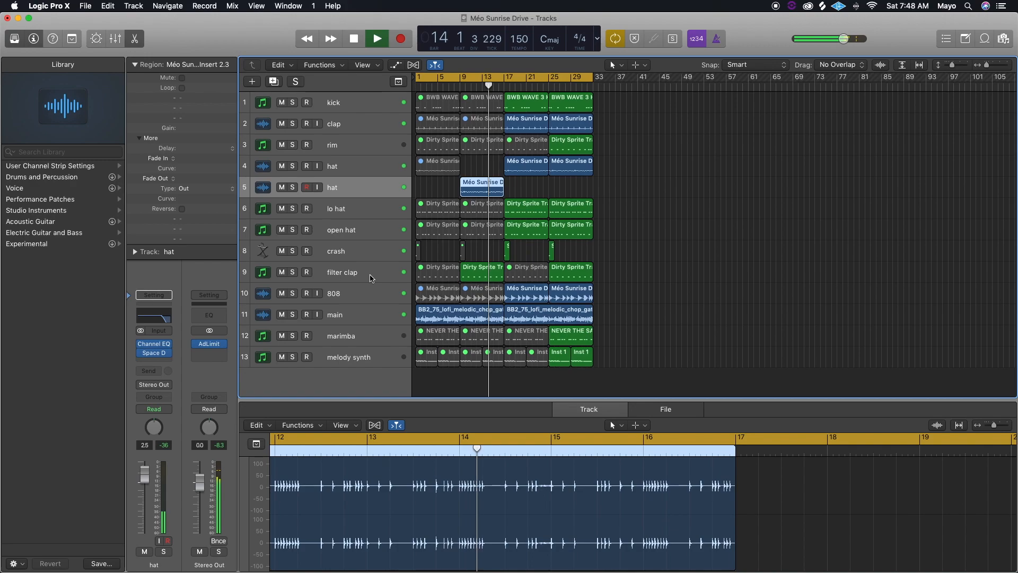
- Add a Channel EQ to the filter clap track with a high cut at 6200 Hz and replay the section
click(327, 265)
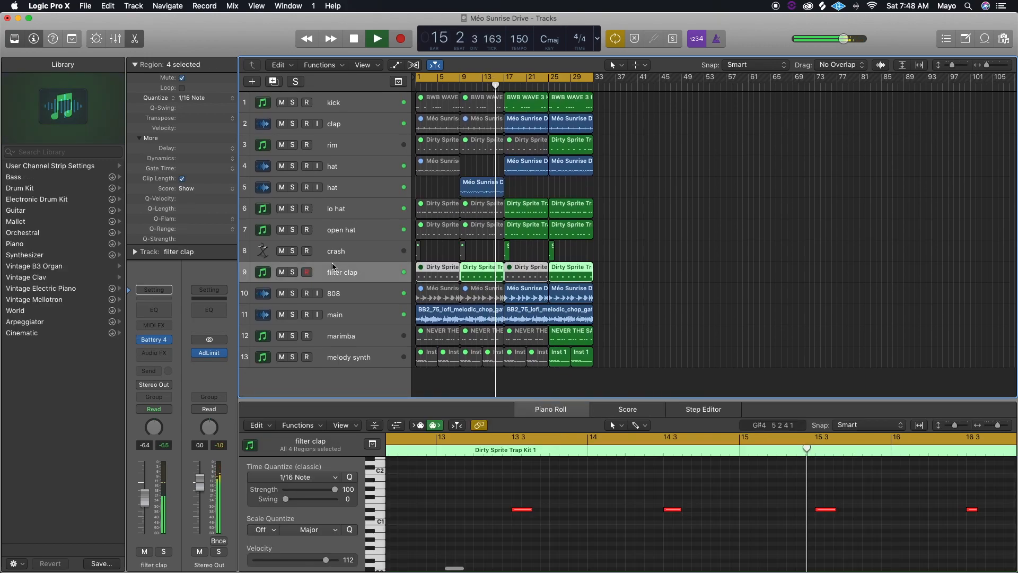
click(154, 314)
drag(520, 154, 422, 193)
drag(216, 48, 683, 104)
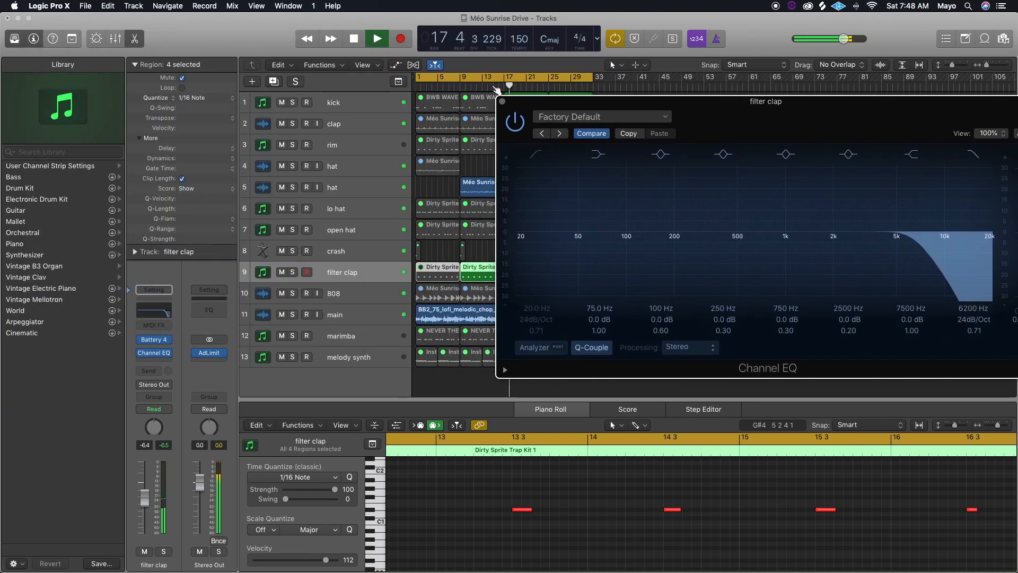
click(487, 85)
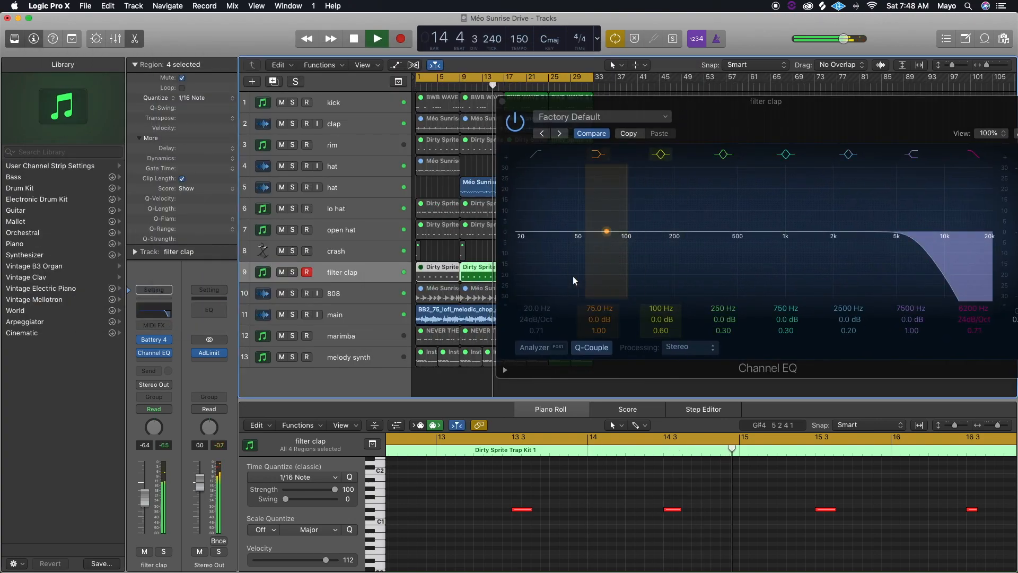
- Lower the filter clap track volume to -8.0 dB and limit the playback cycle to bars 9 to 17
drag(141, 477, 141, 486)
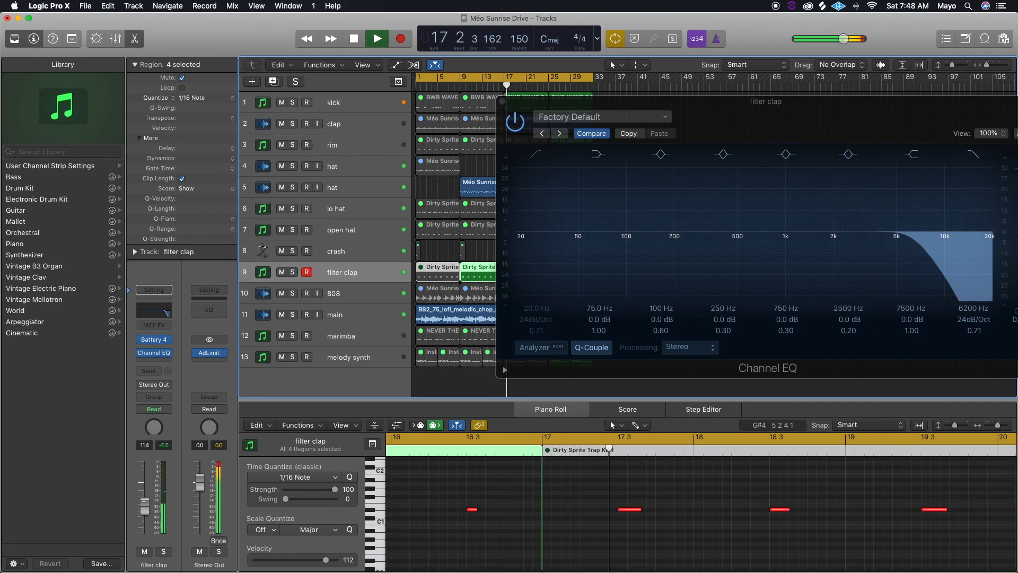
click(460, 87)
drag(656, 102, 613, 128)
click(413, 79)
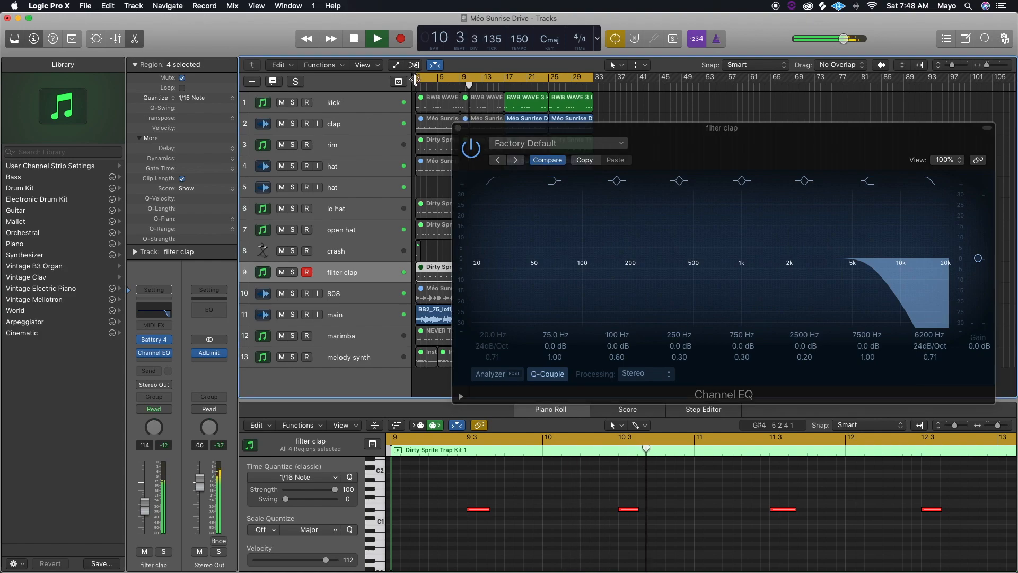
drag(416, 82, 466, 87)
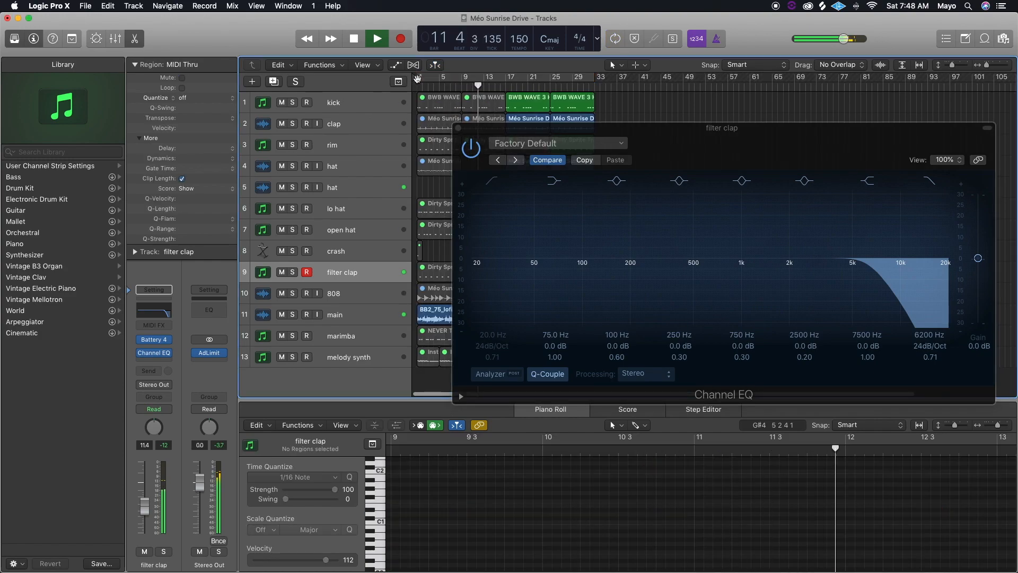
drag(420, 80, 466, 87)
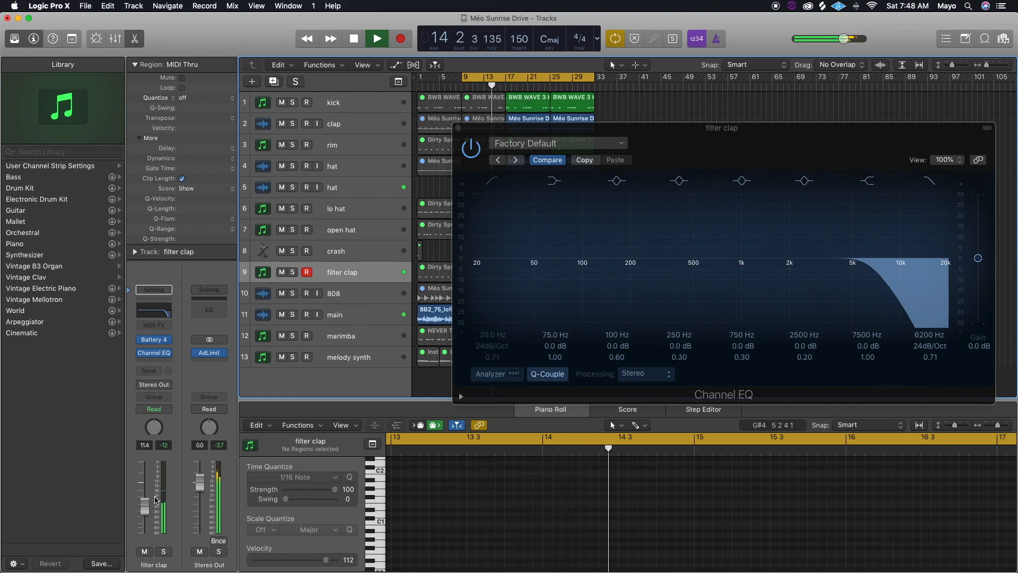
drag(592, 78, 509, 106)
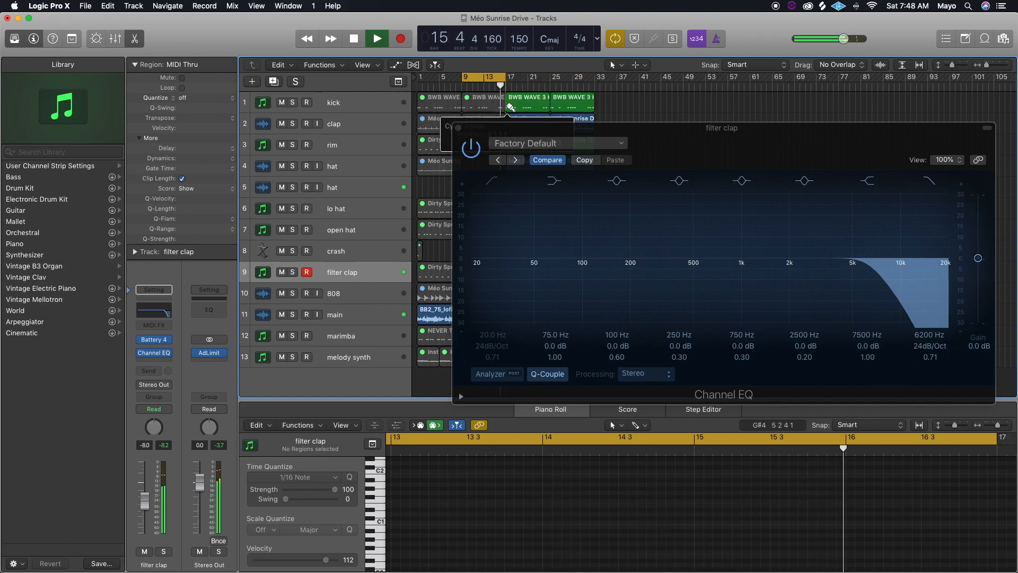
- Try a Tape Delay on the filter clap track with its low cut raised to 490 Hz
click(169, 362)
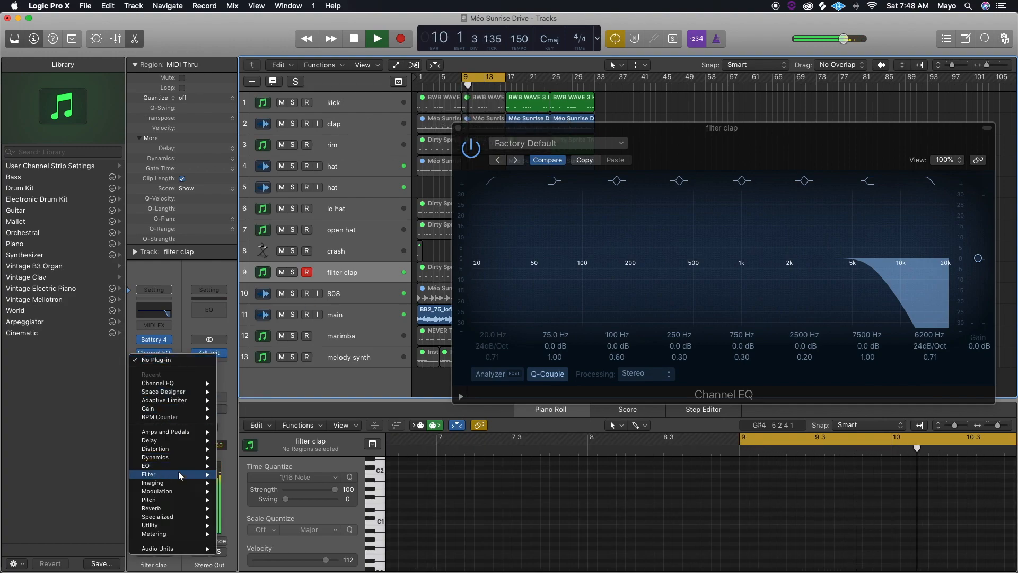
mouse_move(159, 440)
mouse_move(253, 452)
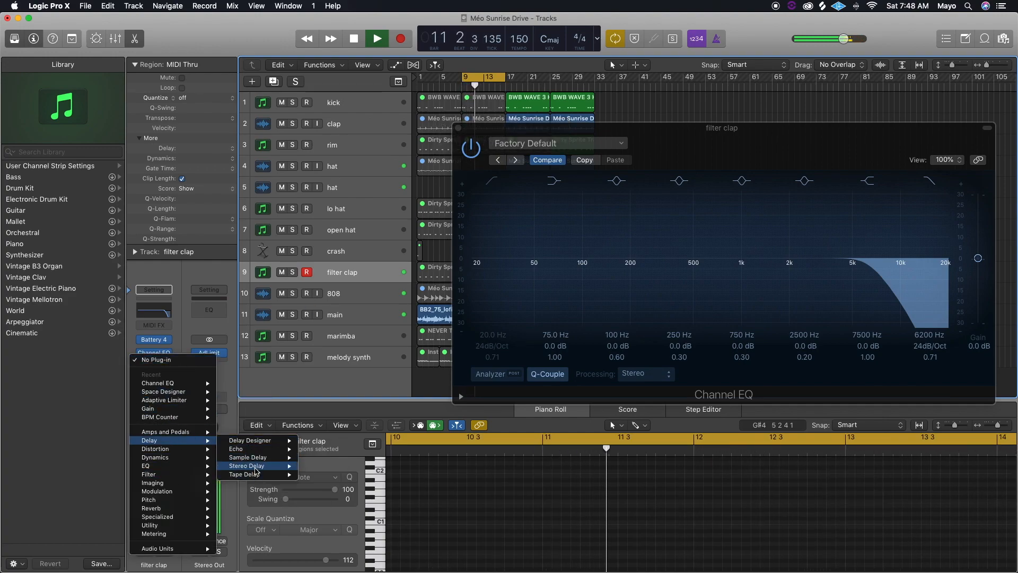
click(400, 313)
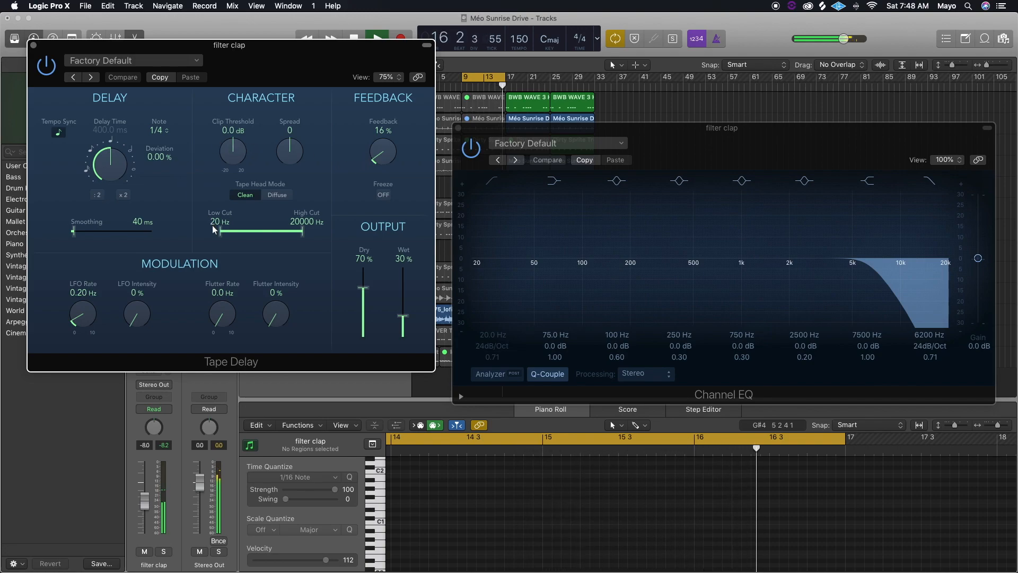
drag(218, 231, 264, 237)
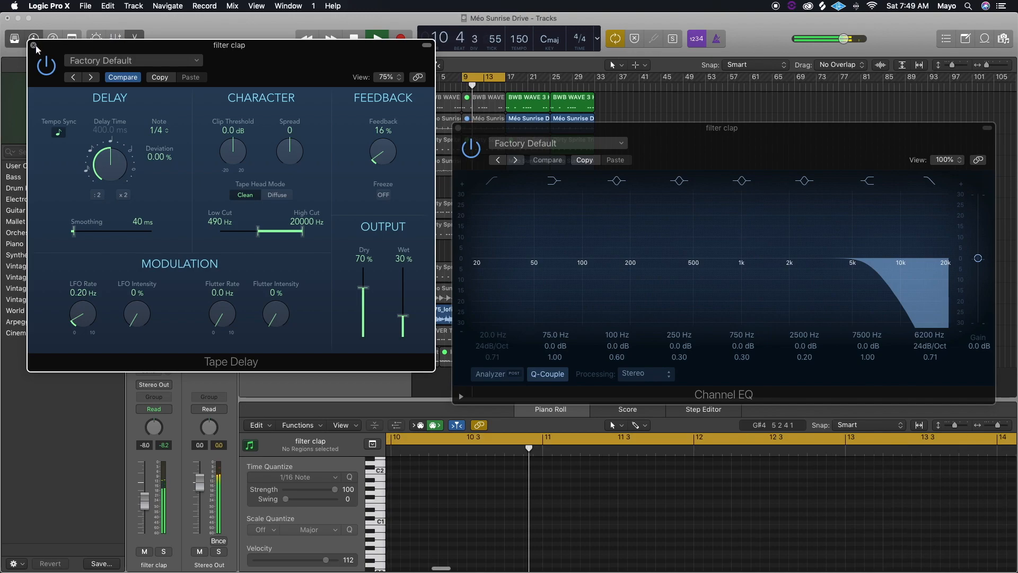
- Replace the Tape Delay on the filter clap track with a Stereo Delay
click(163, 353)
click(164, 353)
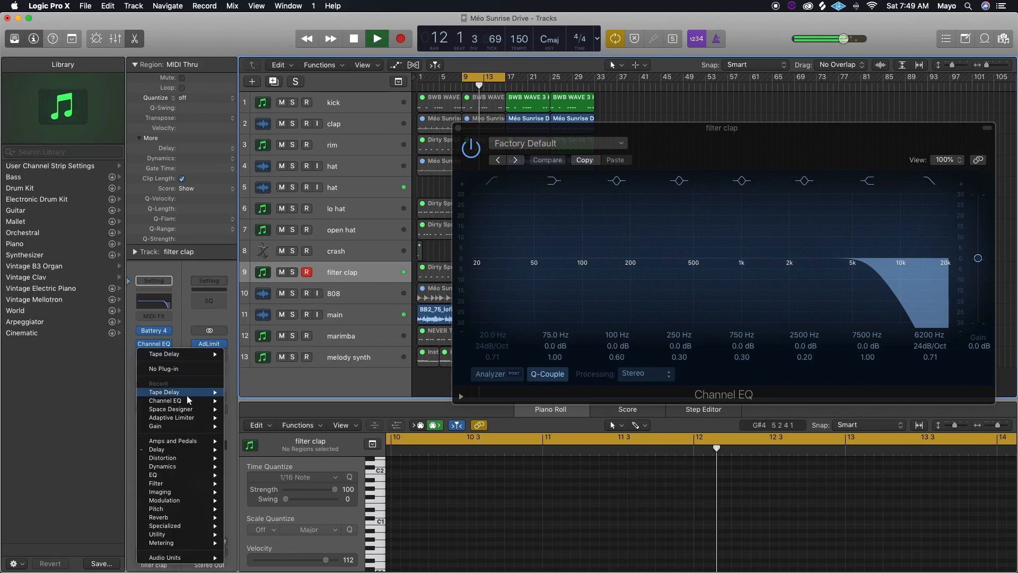
mouse_move(198, 450)
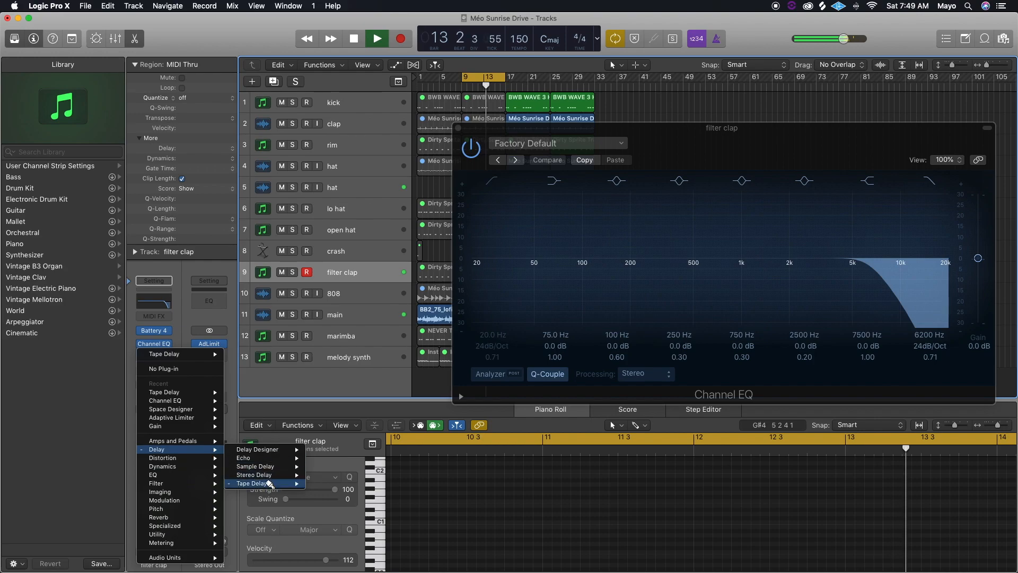
click(267, 482)
click(160, 347)
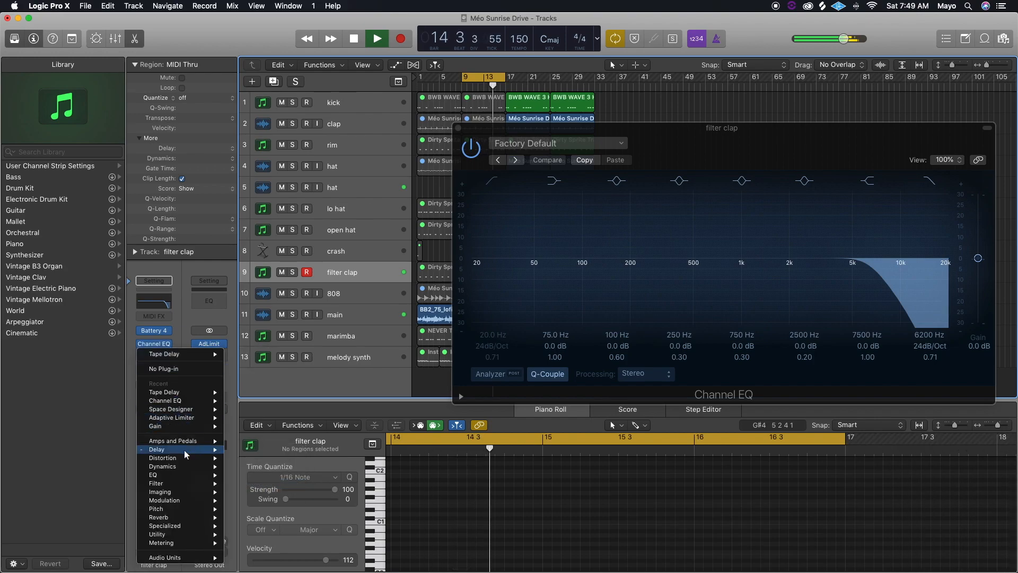
mouse_move(202, 449)
click(270, 475)
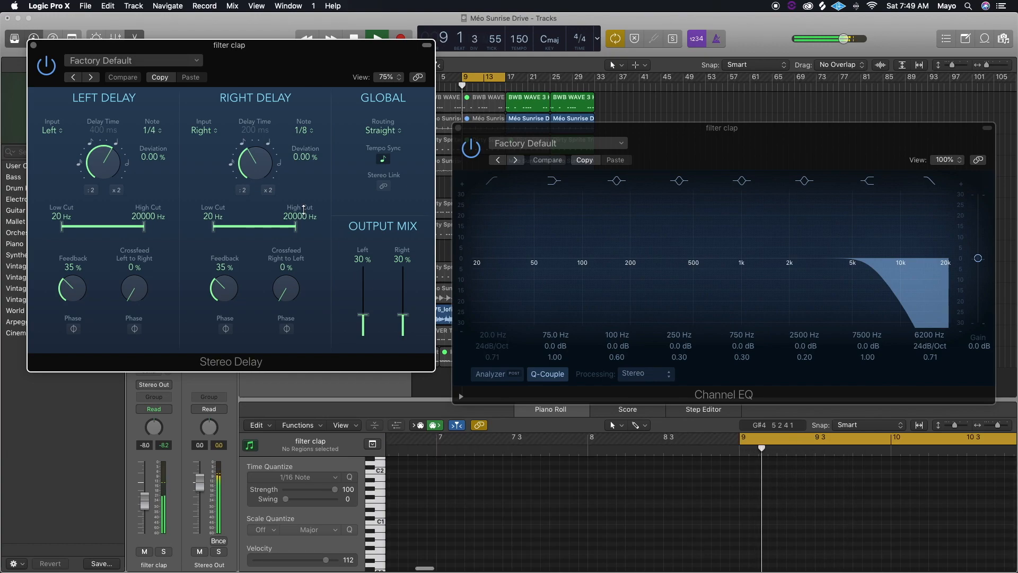
- With the filter clap soloed, set the Stereo Delay low cuts to 410 Hz left and 820 Hz right, then unsolo and close both plug-in windows
click(163, 551)
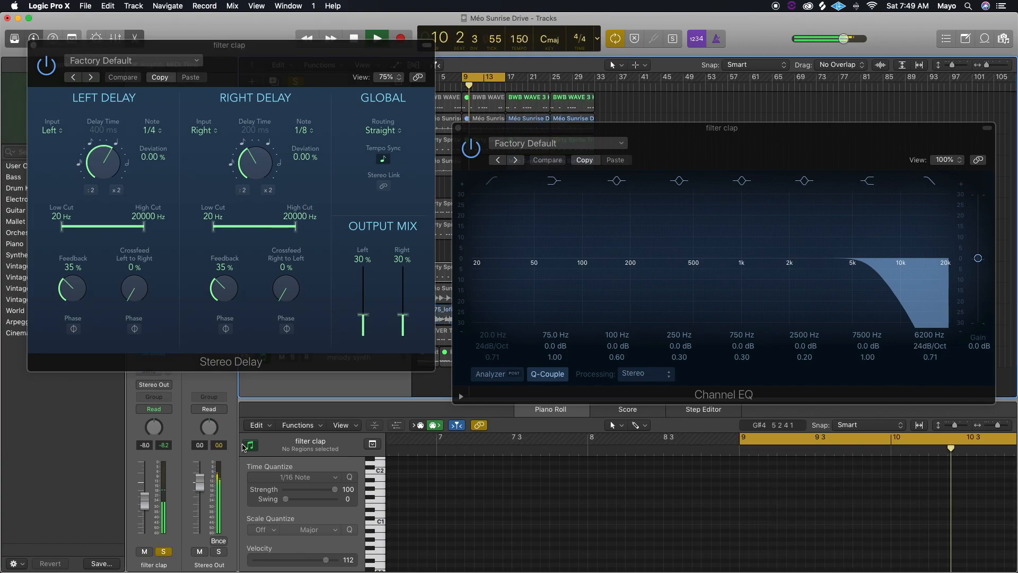
drag(226, 229, 253, 230)
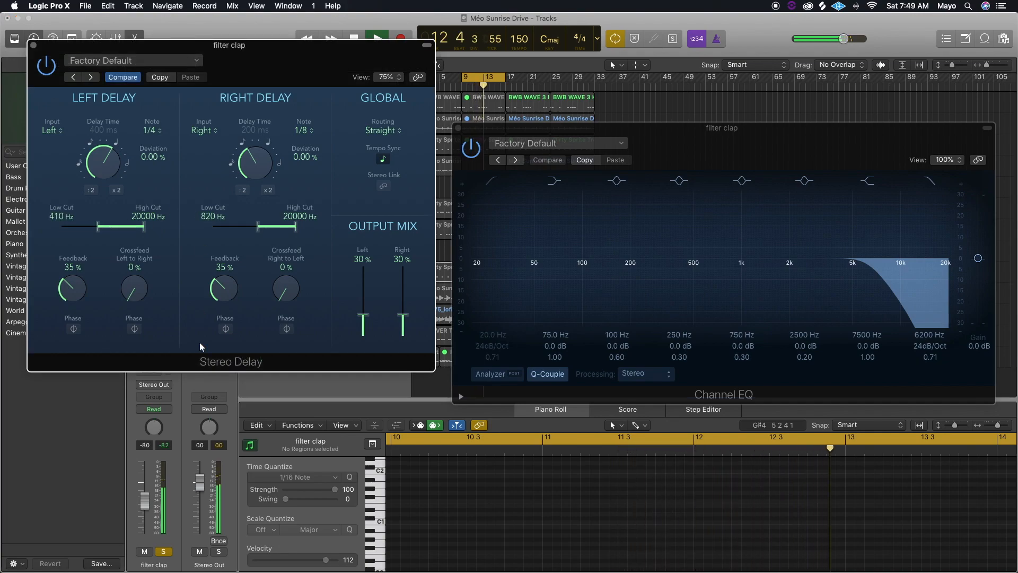
click(164, 552)
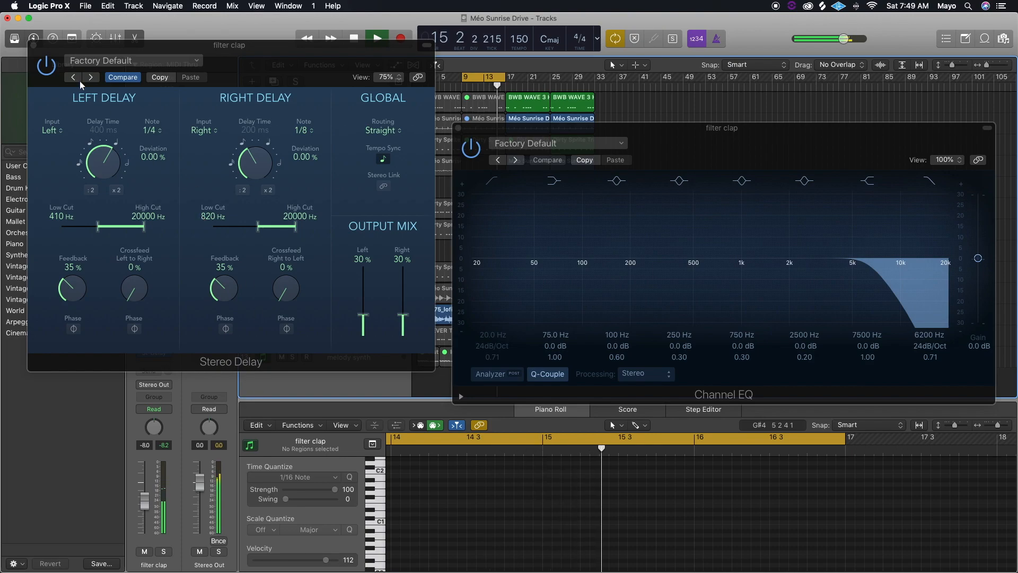
click(34, 45)
click(458, 128)
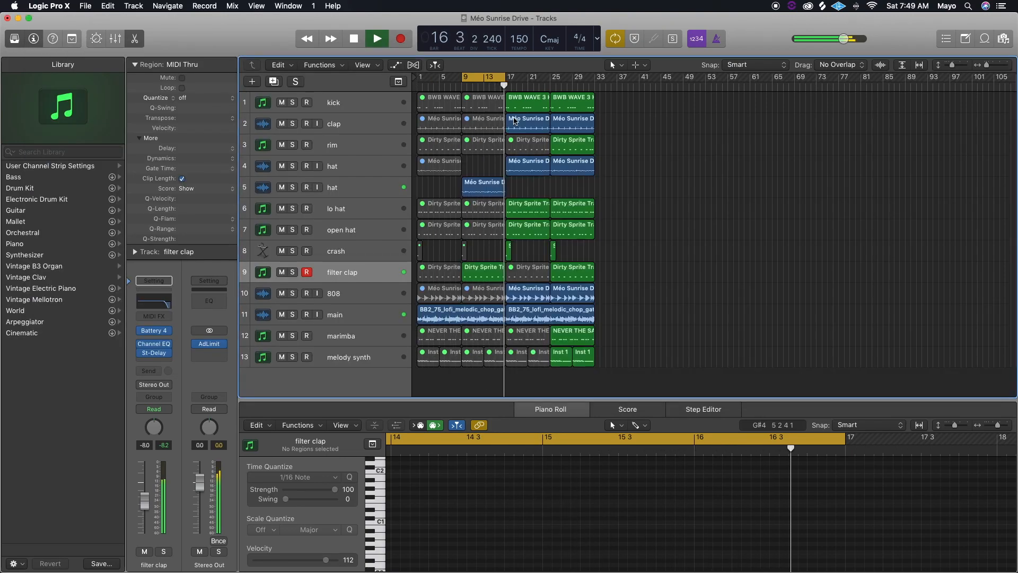
- Create a new software instrument track with EXS24 and load the LEX LUGER KIT from the New EXS Troy Sounds folder
double_click(330, 375)
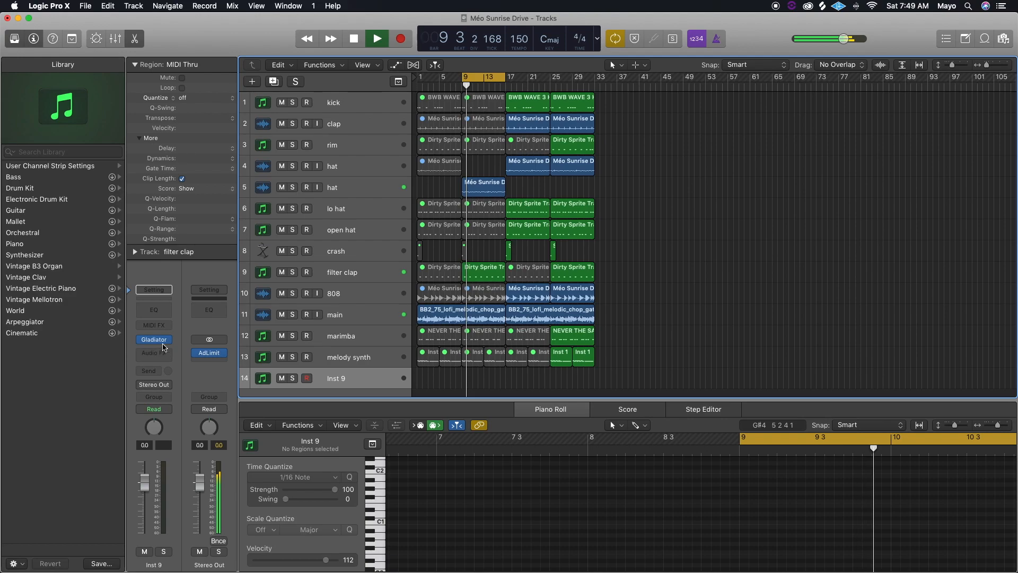
click(167, 340)
click(187, 336)
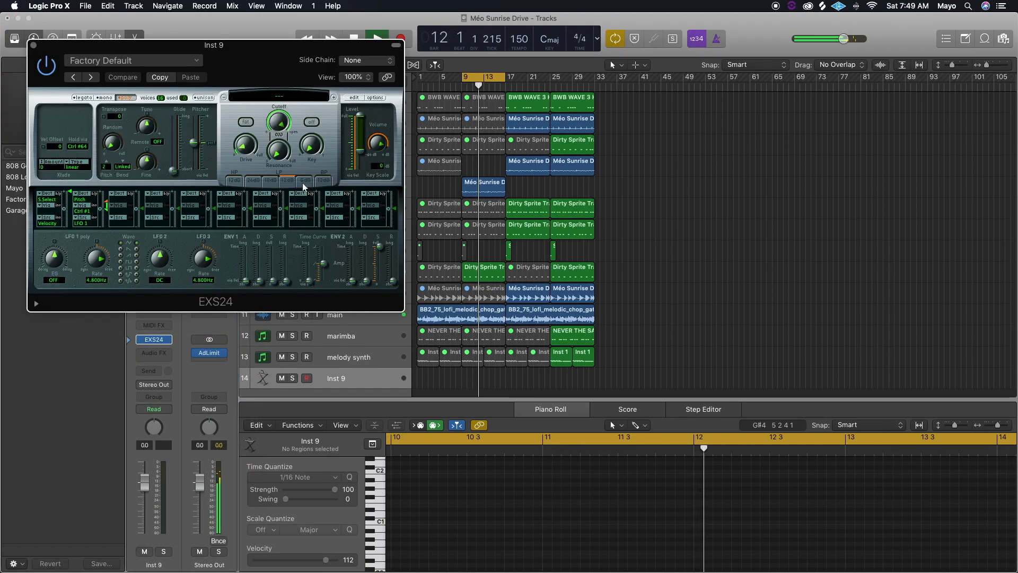
click(279, 96)
mouse_move(265, 189)
mouse_move(384, 270)
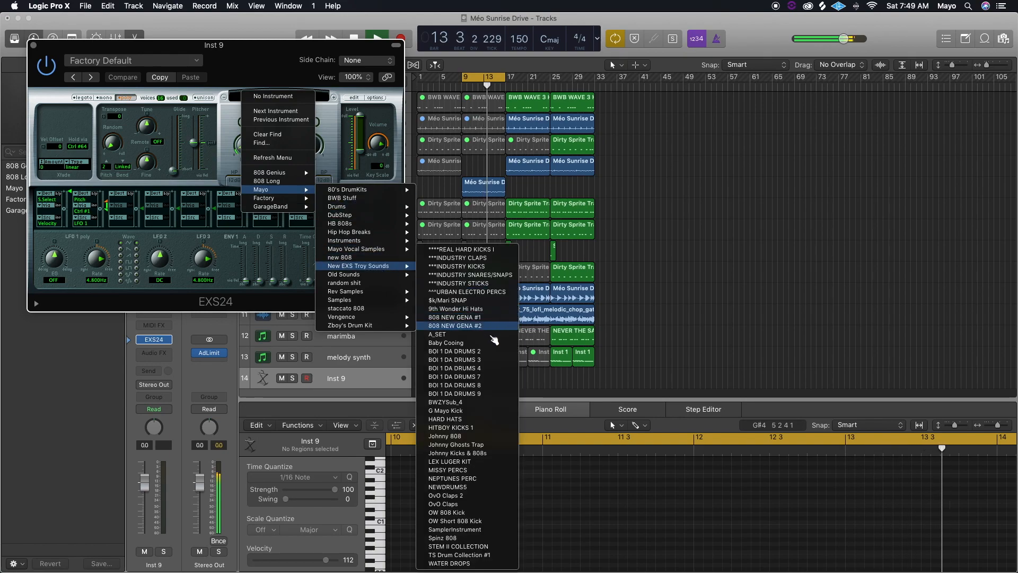
click(484, 462)
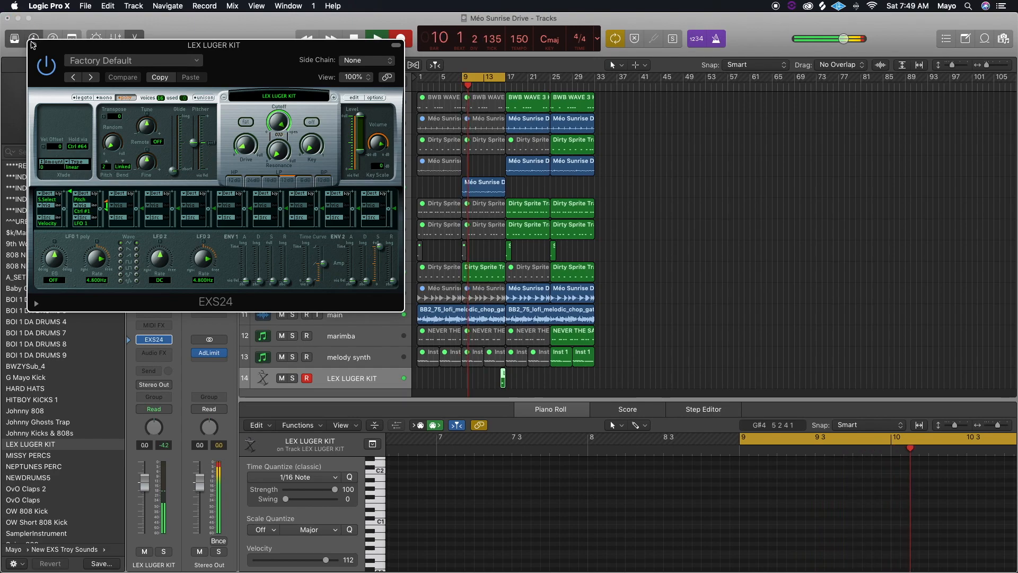
- Finish recording the kit hit in bar 16 and play with the cycle range moved to about bars 15 to 23
click(33, 44)
key(space)
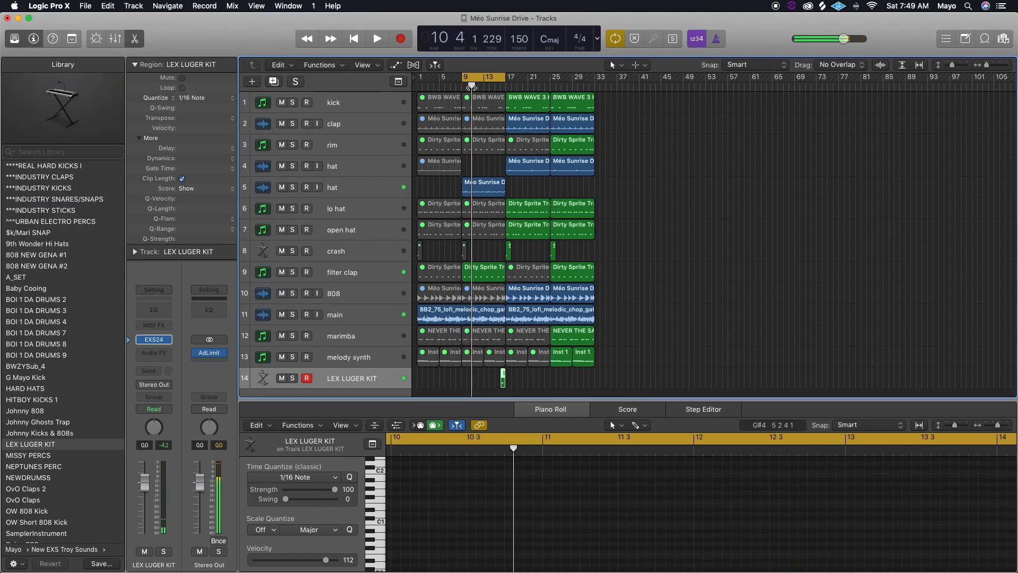
drag(464, 81, 509, 80)
key(space)
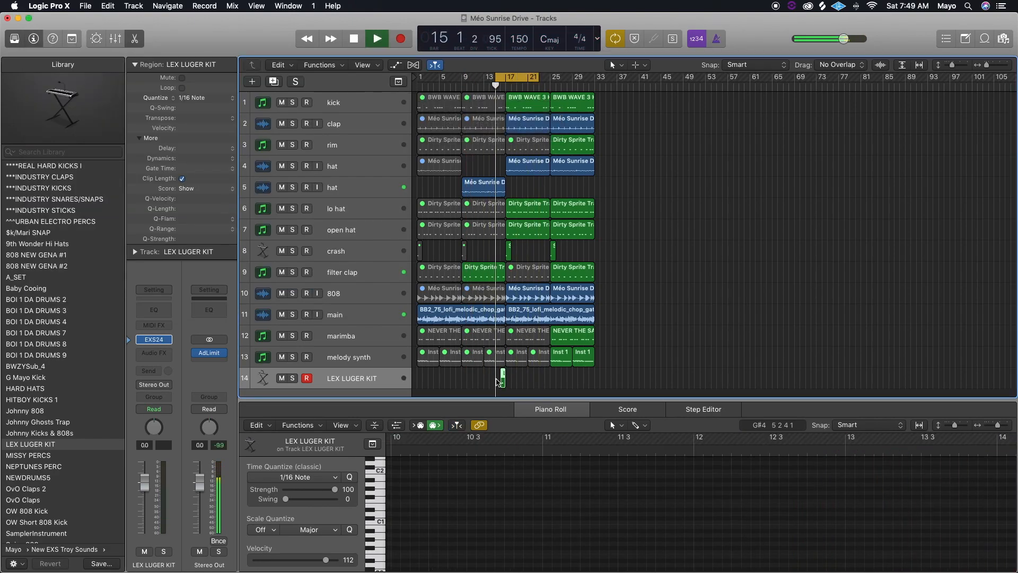
- Move the LEX LUGER KIT note earlier to about position 16 2 3, checking it soloed and then with all tracks
drag(435, 484, 471, 482)
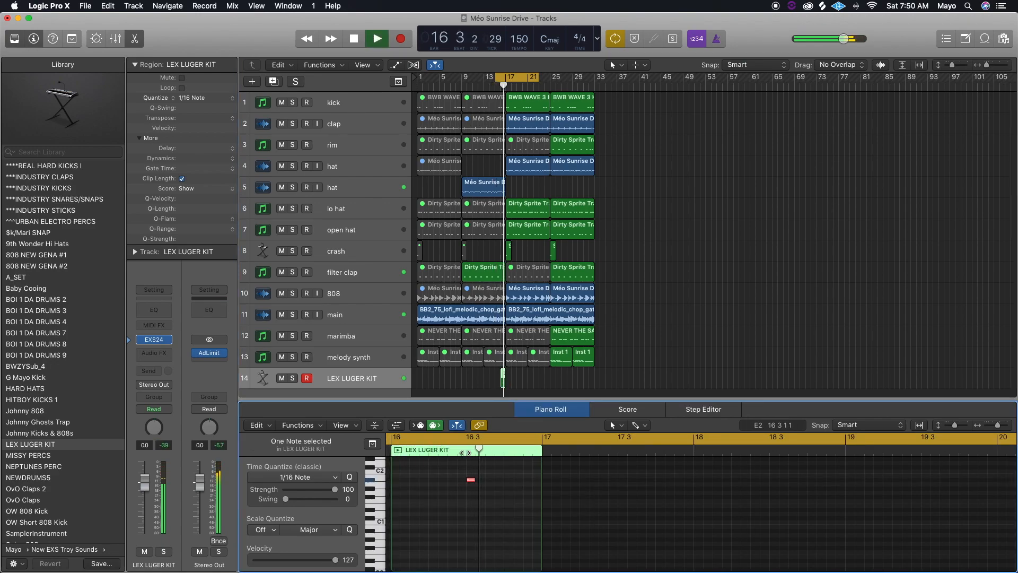
drag(471, 479, 458, 480)
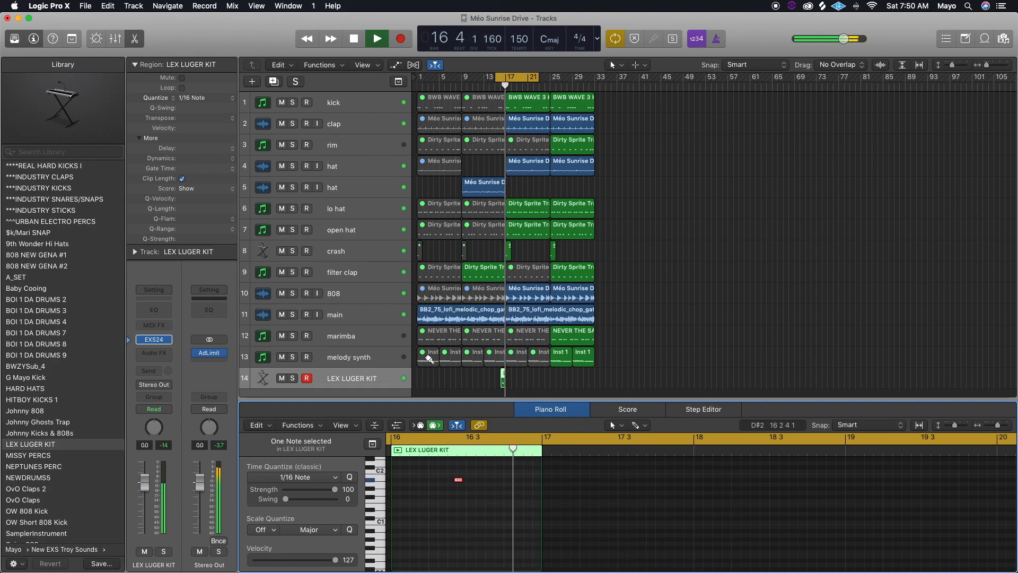
click(293, 378)
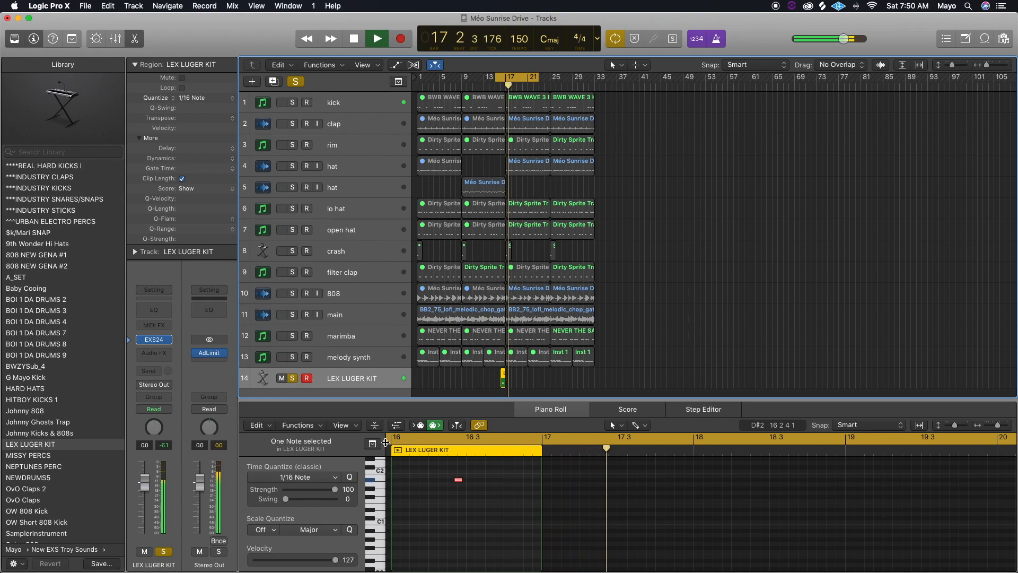
key(space)
drag(458, 481, 452, 481)
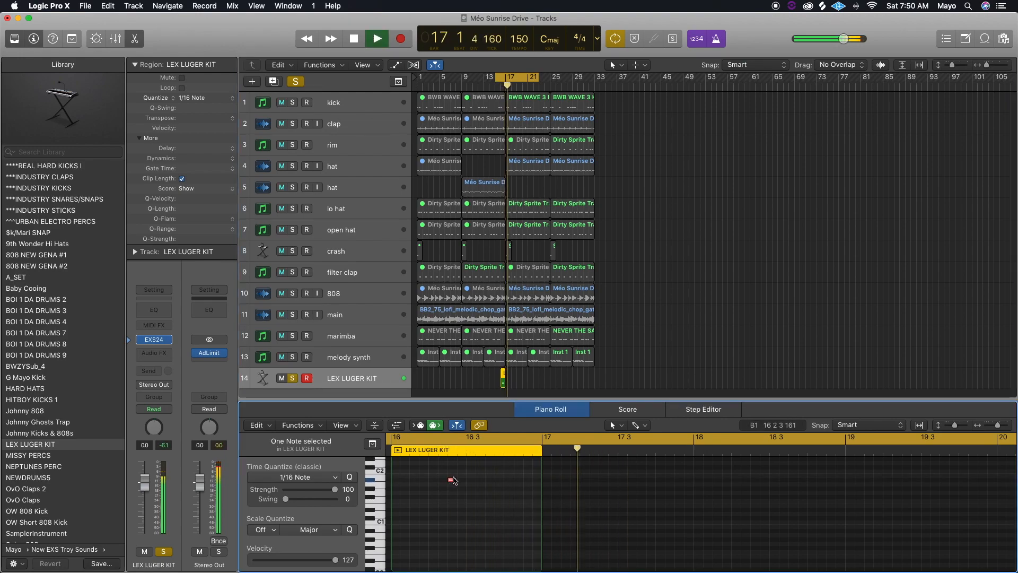
click(292, 378)
key(space)
key(space)
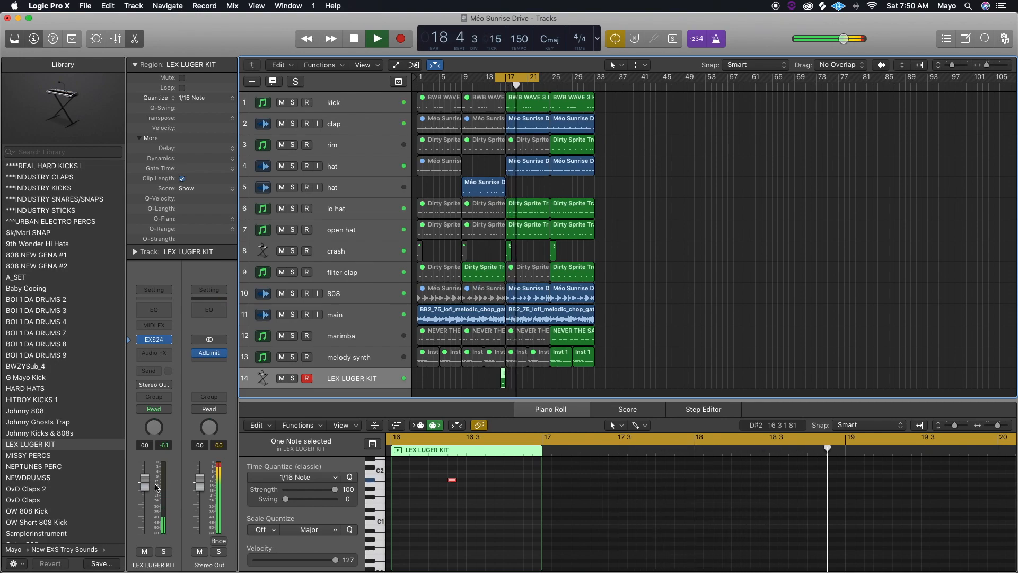
- Set the LEX LUGER KIT track volume to -1.4 dB and extend the cycle range to bars 1 to 33
drag(144, 482, 144, 485)
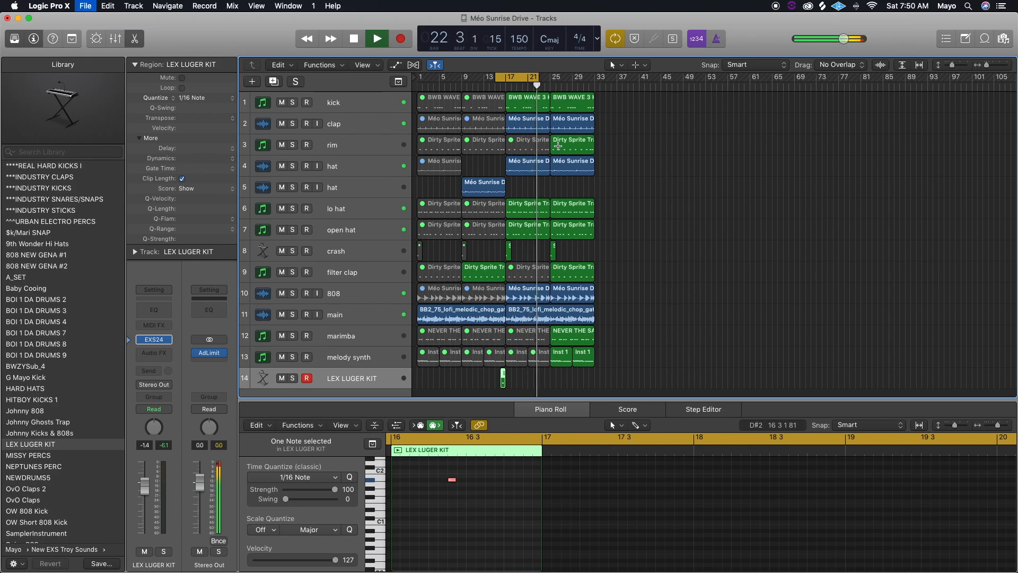
click(461, 86)
drag(495, 79, 401, 115)
drag(539, 80, 596, 96)
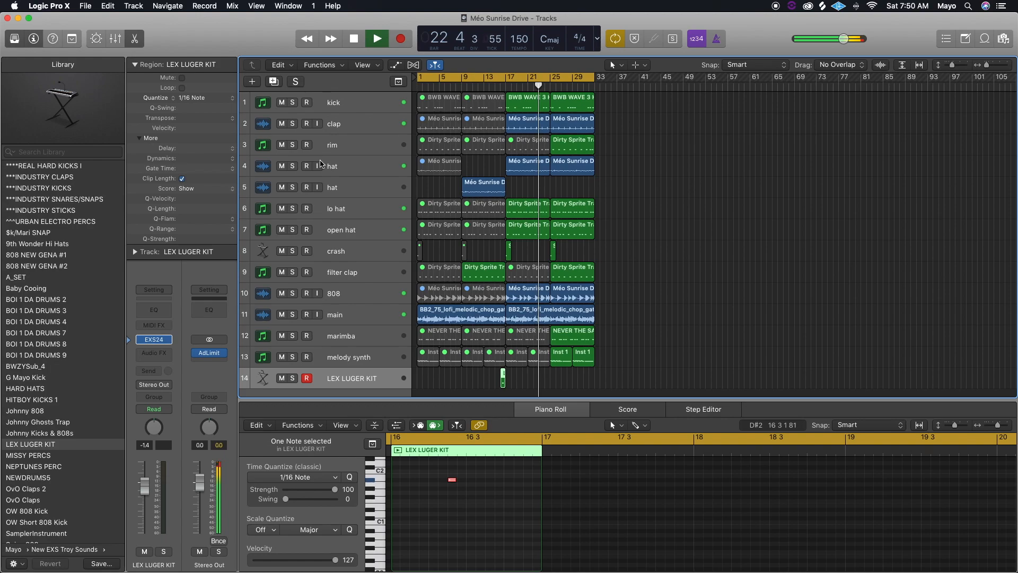
- Select the original hat track, set its volume to -2.9 dB and deselect its regions
click(358, 185)
key(Up)
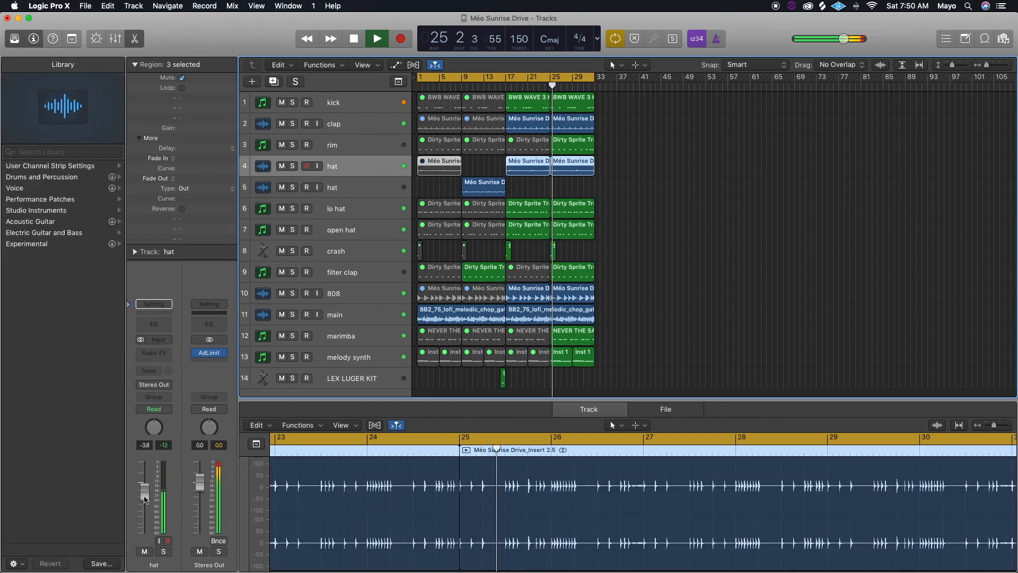
click(631, 335)
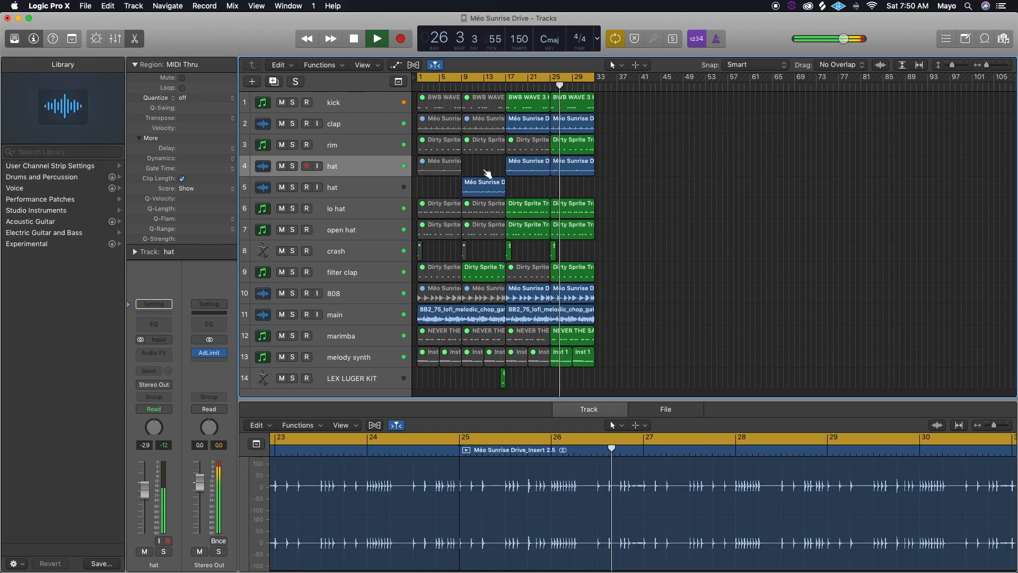
- Mute the filter clap region at bar 25, muting the rim track only while listening to the section
click(281, 145)
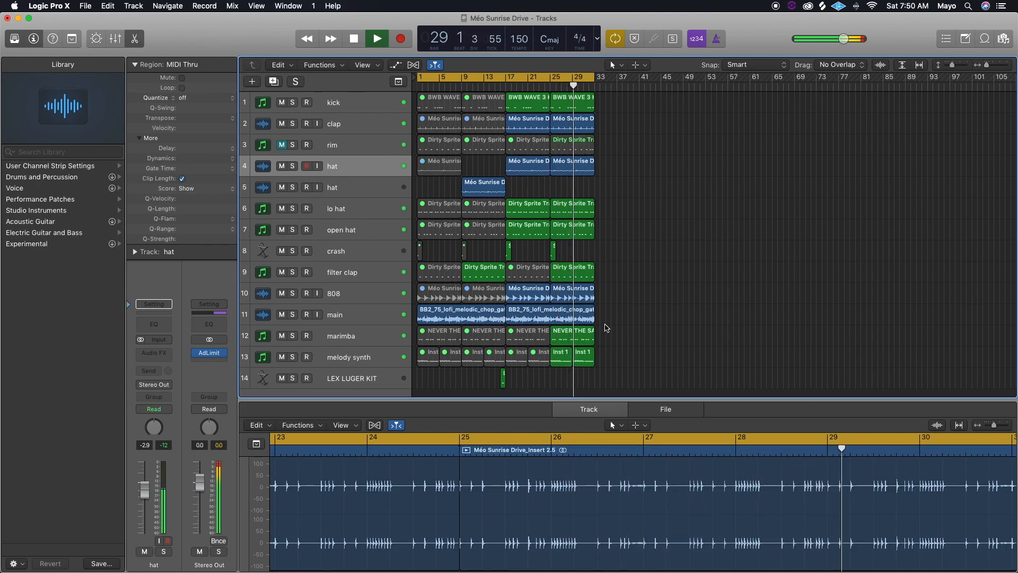
click(588, 264)
key(ctrl+m)
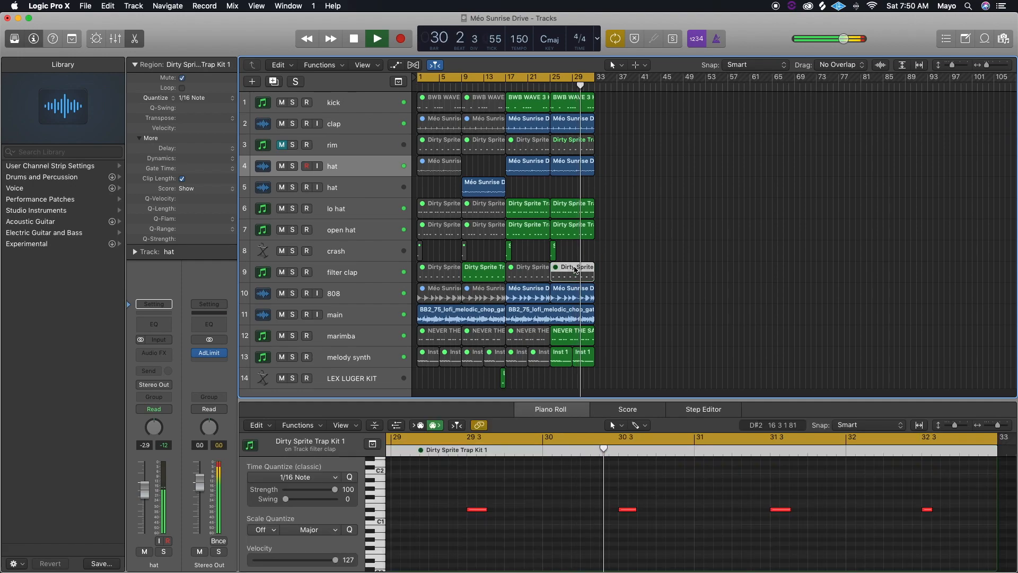
click(281, 144)
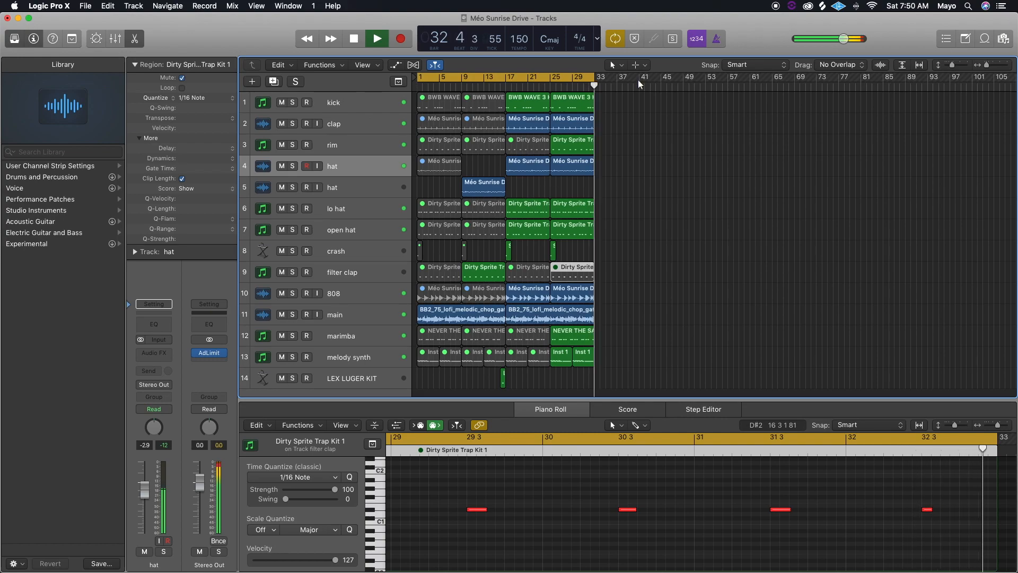
- Mute the marimba region at bar 25 and the melody synth regions at bars 25 and 29 during playback
click(555, 83)
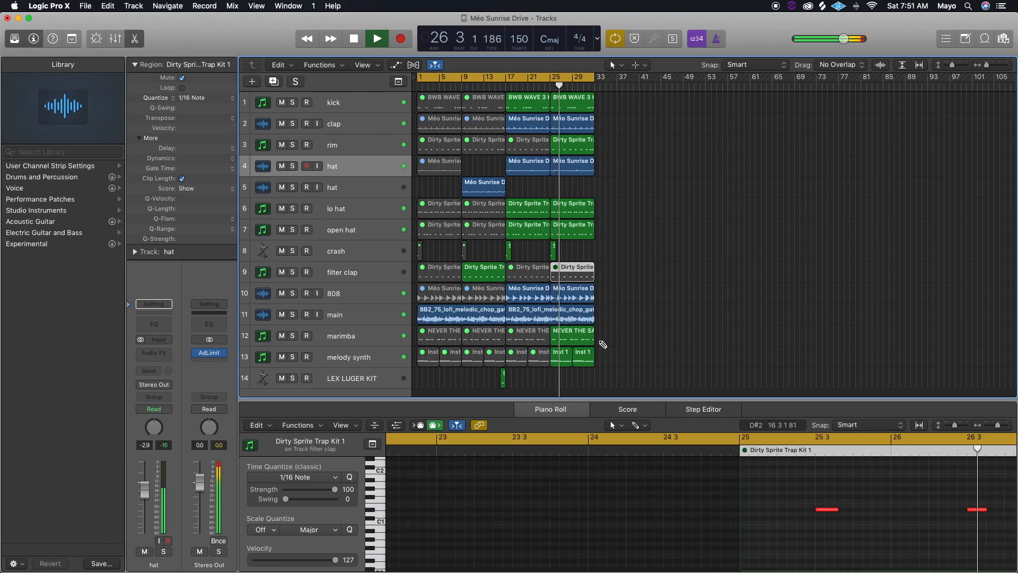
click(575, 335)
key(ctrl+m)
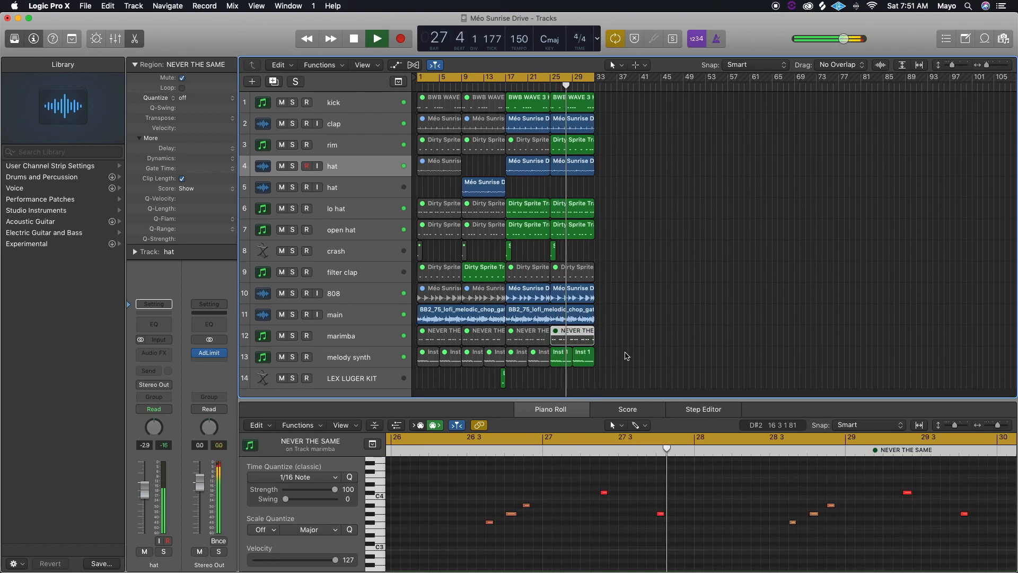
click(573, 360)
shift+click(563, 358)
key(ctrl+m)
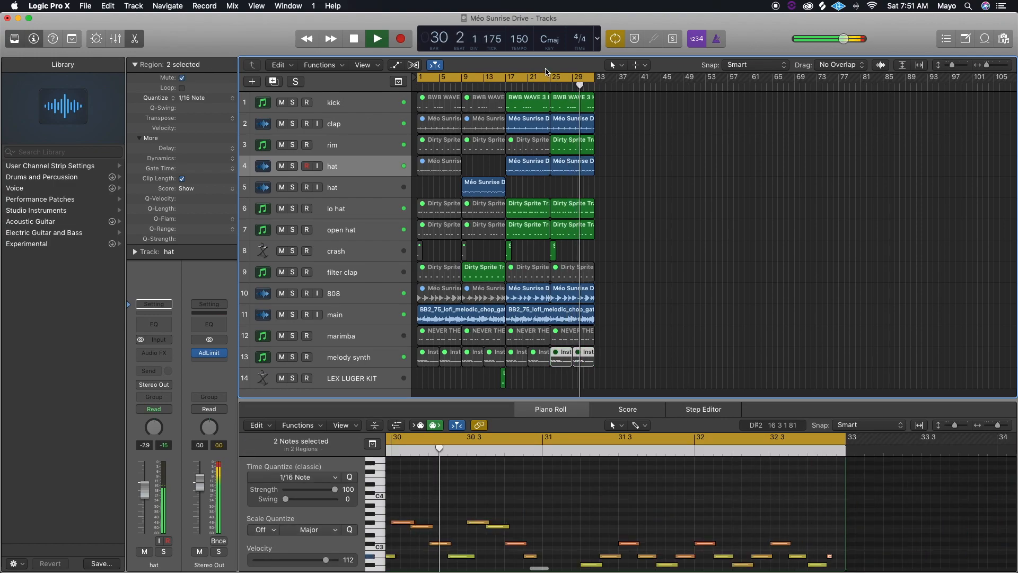
- Listen to the arrangement from bar 24, then from about bar 14 through the following section with cycling off
click(546, 87)
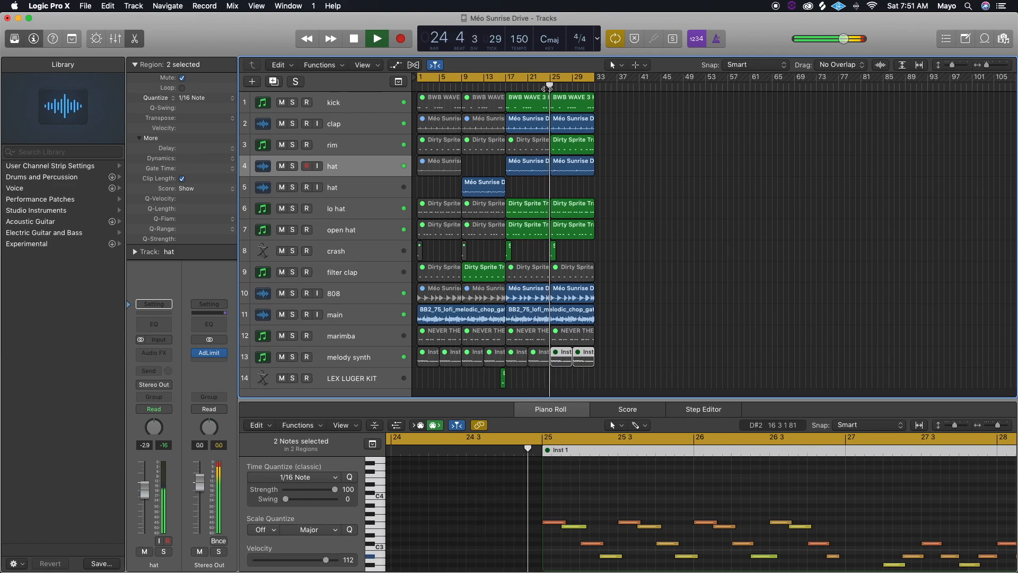
click(491, 84)
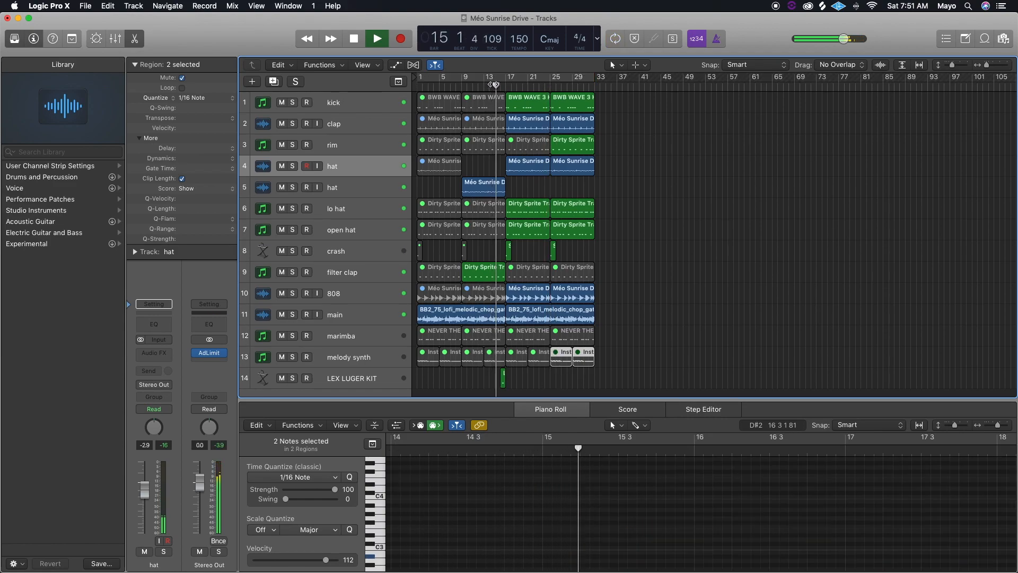
drag(617, 354, 510, 89)
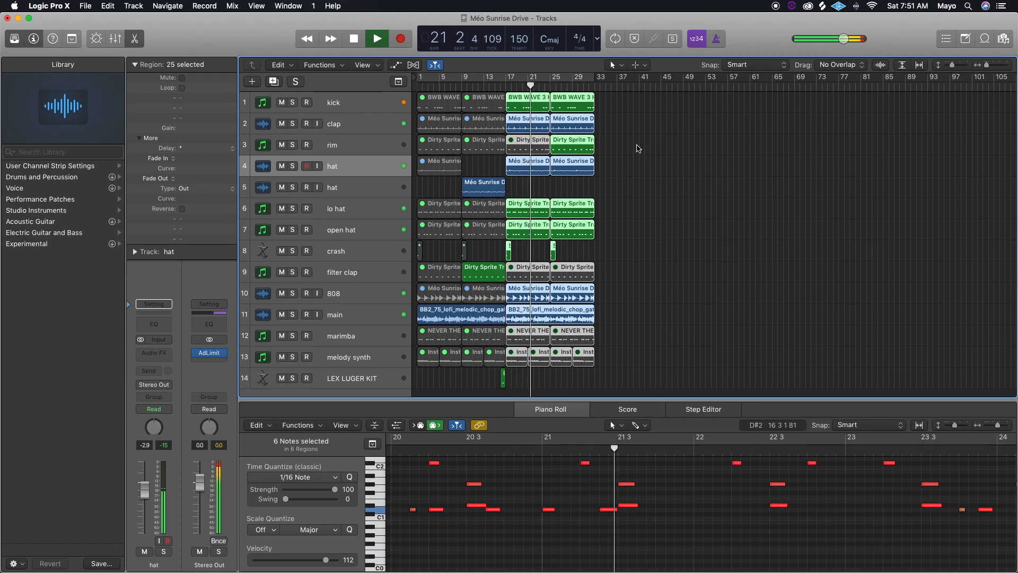
click(642, 251)
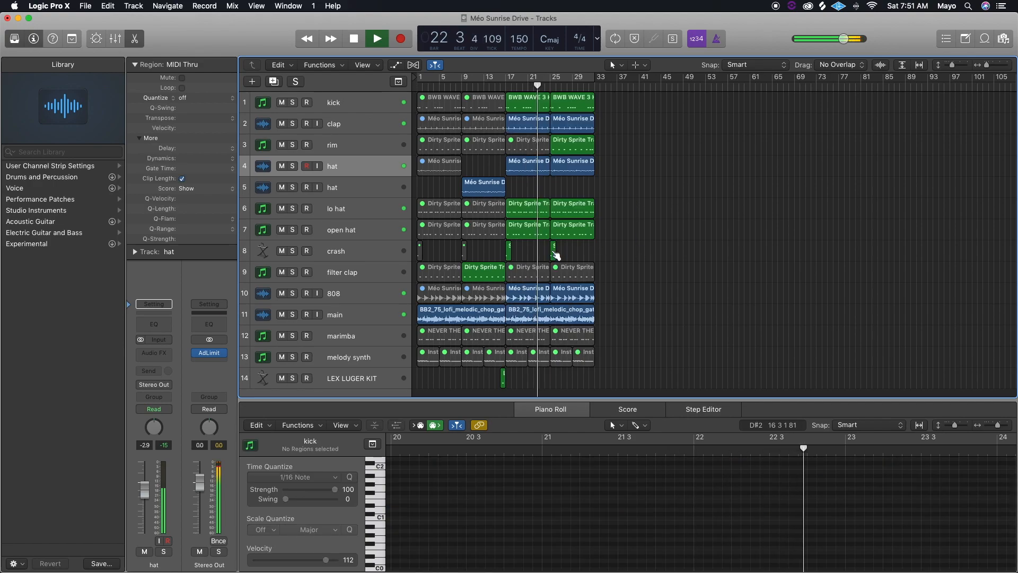
- Try splitting the kick, clap, rim, hat, lo hat and open hat regions shortly before bar 24, muting the split-off ends
drag(544, 252, 531, 104)
key(super+t)
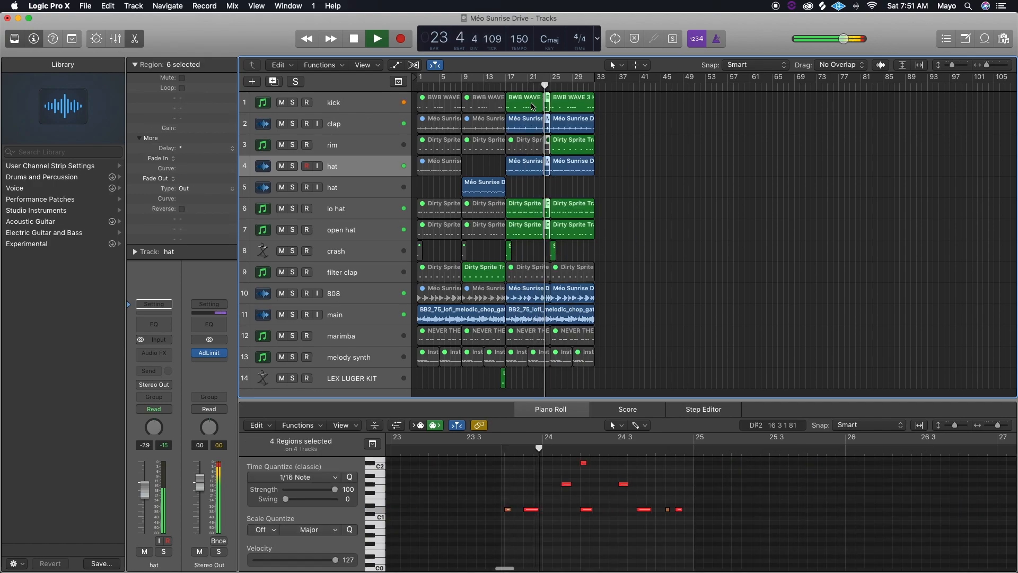
click(533, 86)
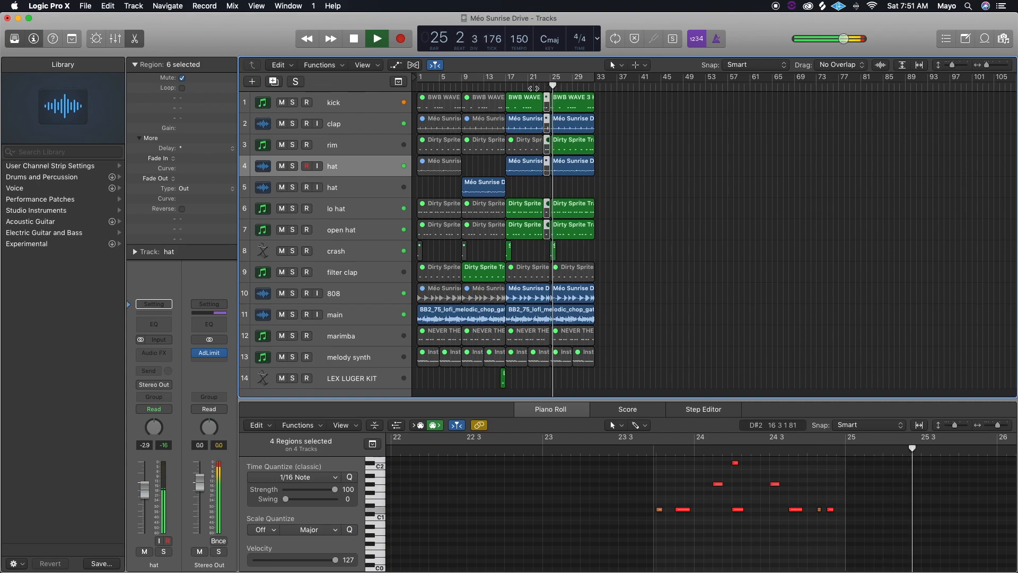
- Try unmuting the two melody synth regions from bar 25 and replay the transition from about bar 22
click(586, 332)
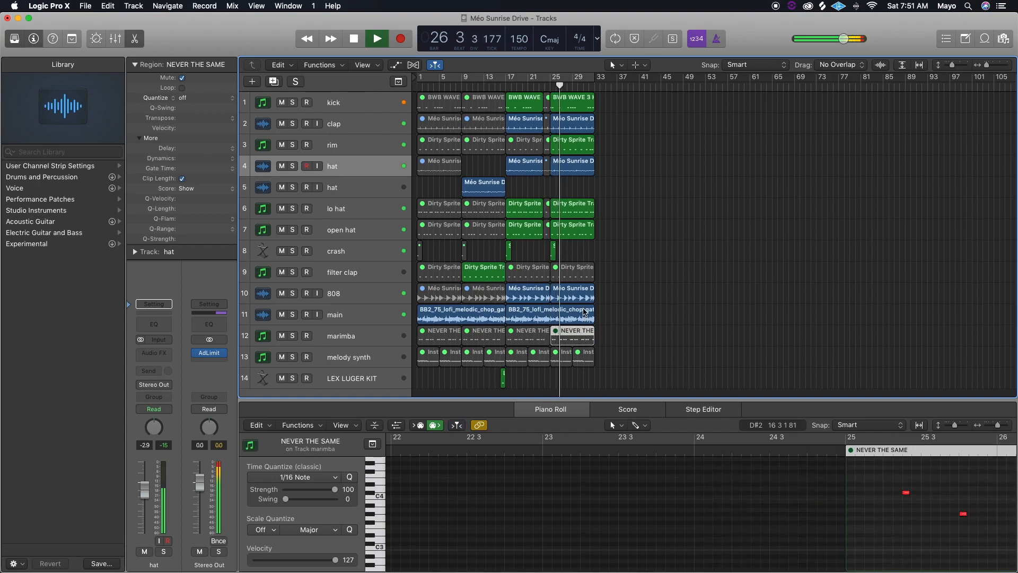
drag(630, 360, 560, 359)
key(ctrl+m)
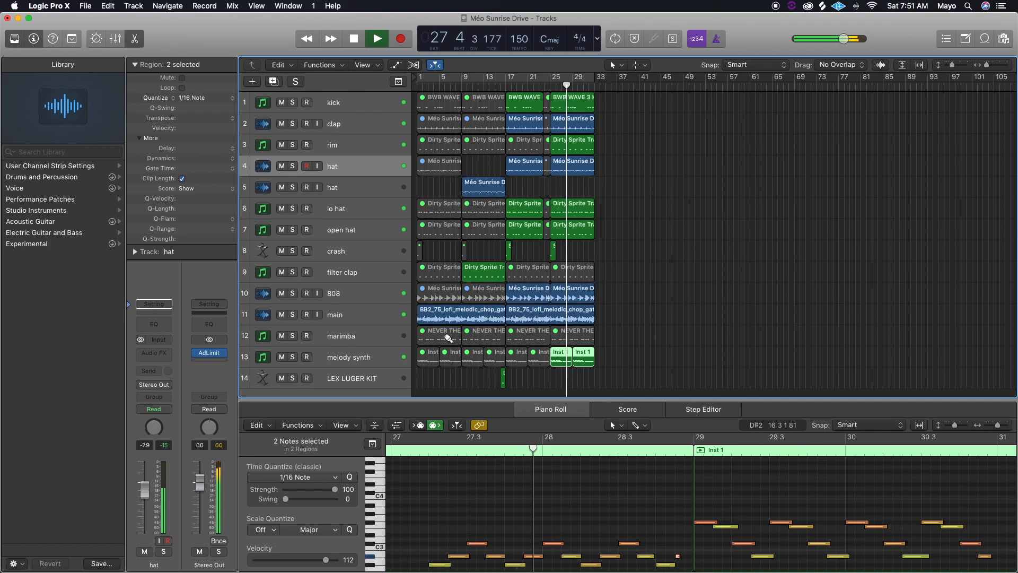
click(354, 357)
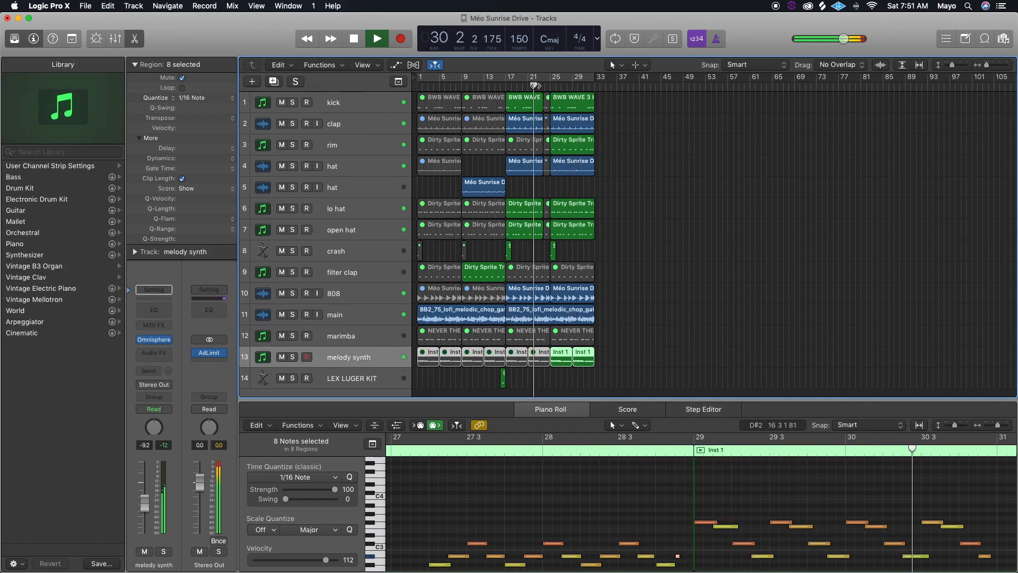
click(534, 82)
scroll(530, 254, down, 2)
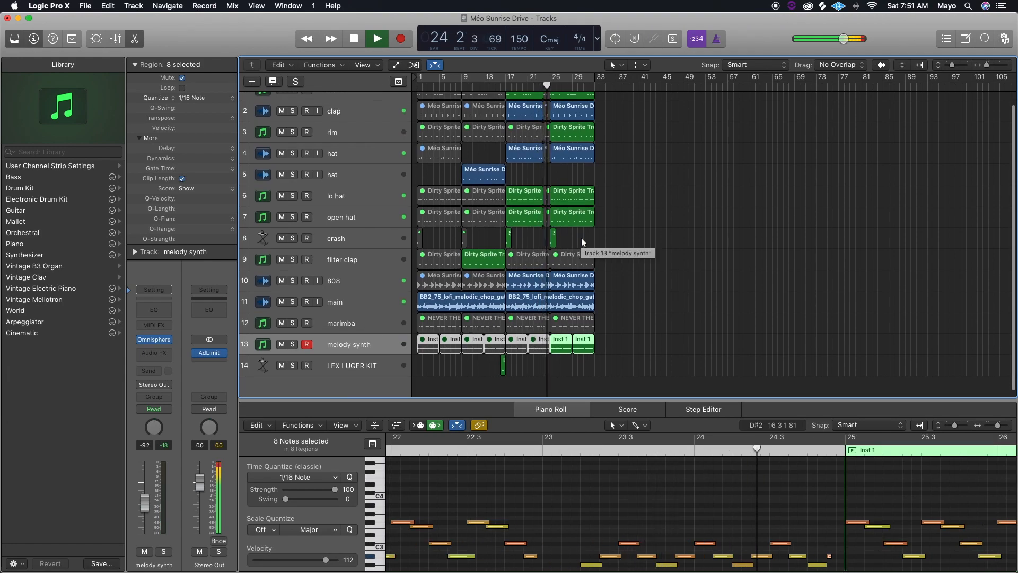
- Stop playback and undo the melody synth unmute and the drum region splits
key(ctrl+m)
key(space)
key(super+z)
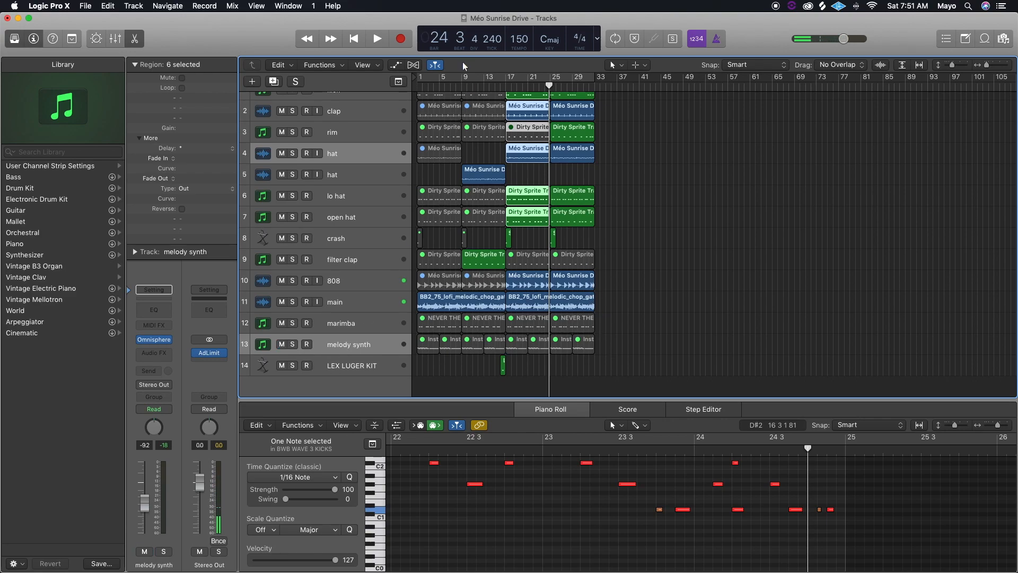
- Split the kick, clap, rim, original hat, lo hat and open hat regions at about bar 24 beat 2, muting the ending pieces
drag(534, 77, 535, 85)
click(534, 86)
key(space)
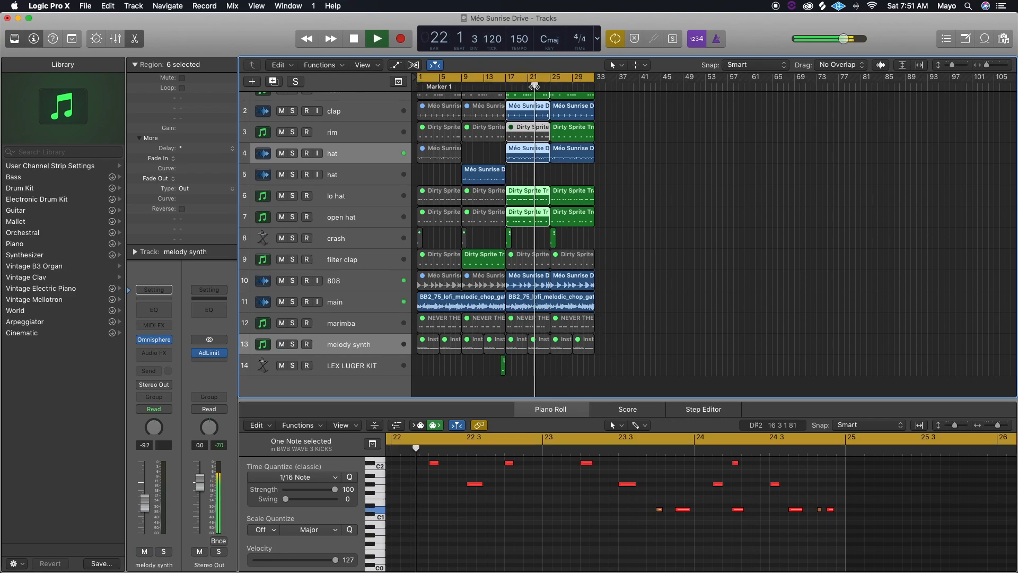
scroll(601, 175, up, 2)
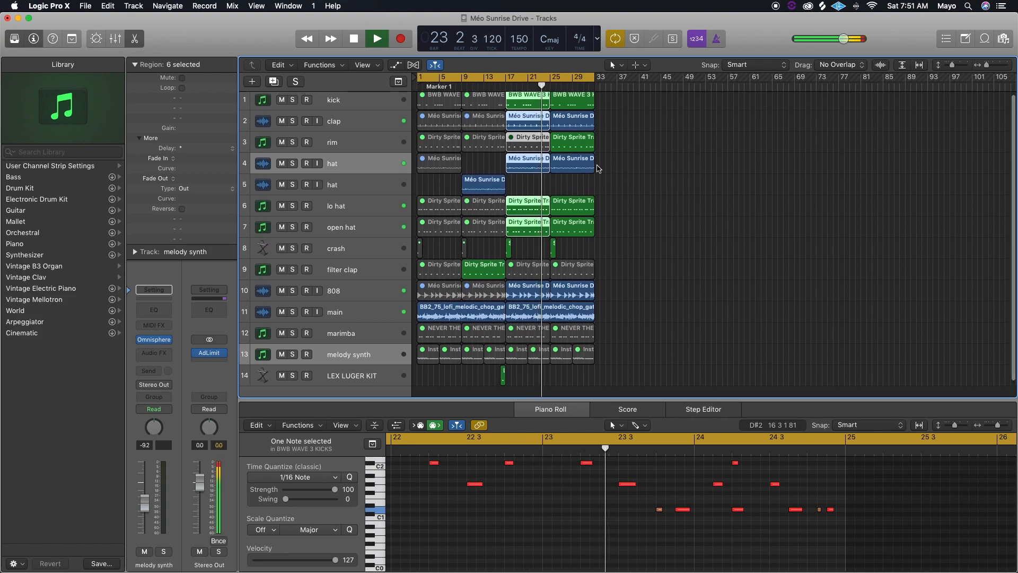
key(super+t)
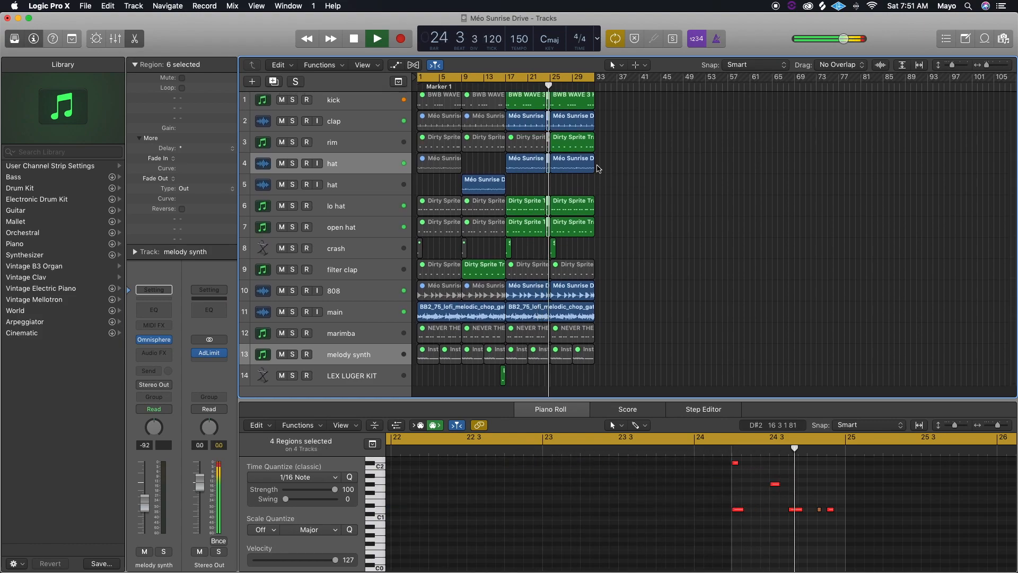
key(ctrl+m)
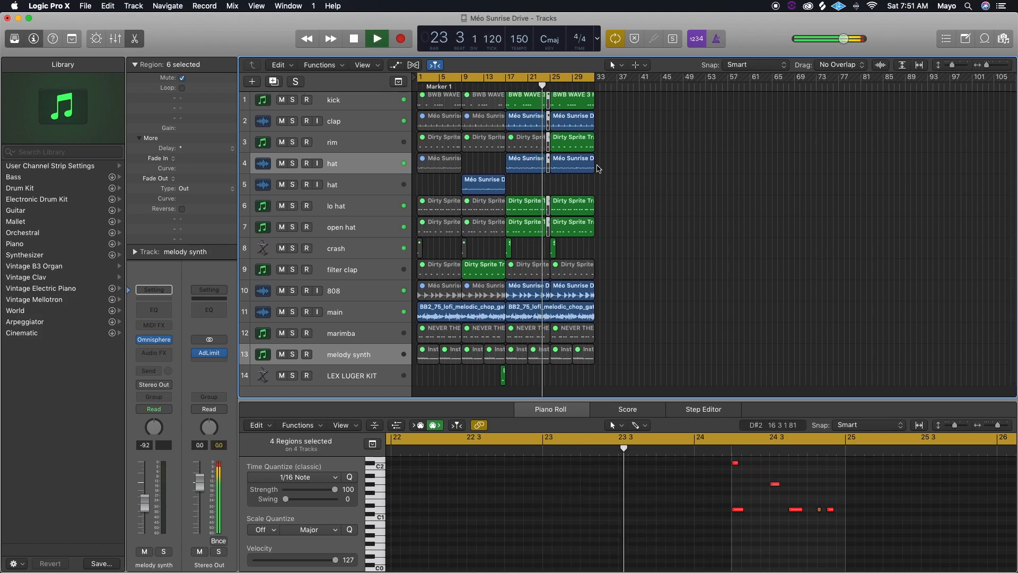